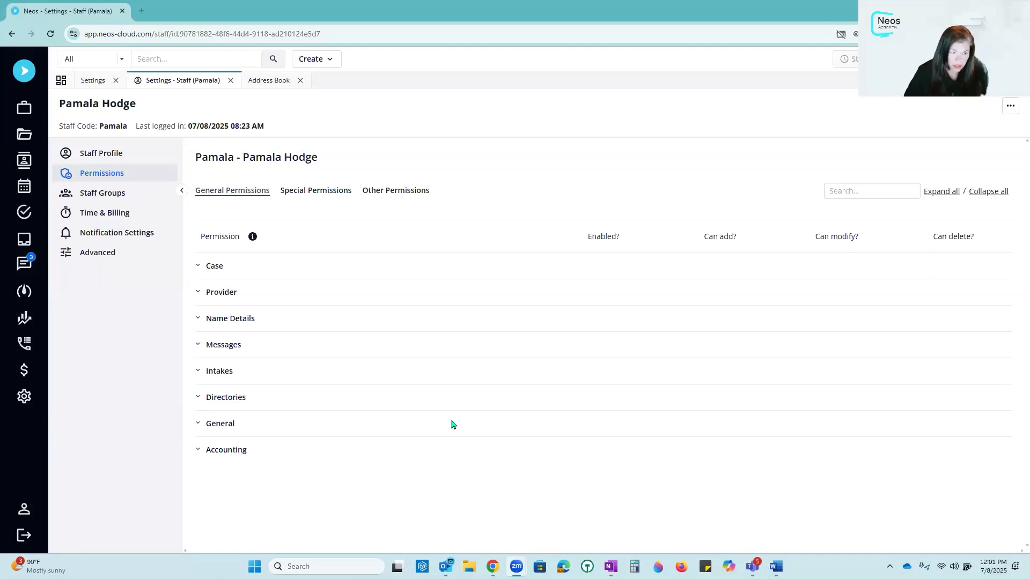
Open the Time and Billing section of the Firm Preferences and locate the time description and memo sync option.
{"action": "left_click", "coordinate": [22, 399]}
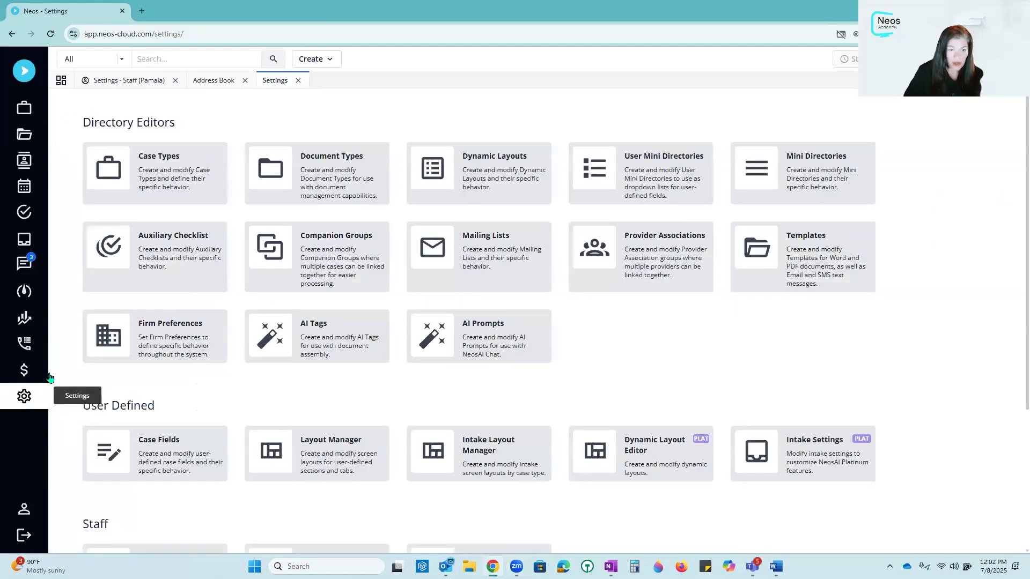
{"action": "left_click", "coordinate": [194, 331]}
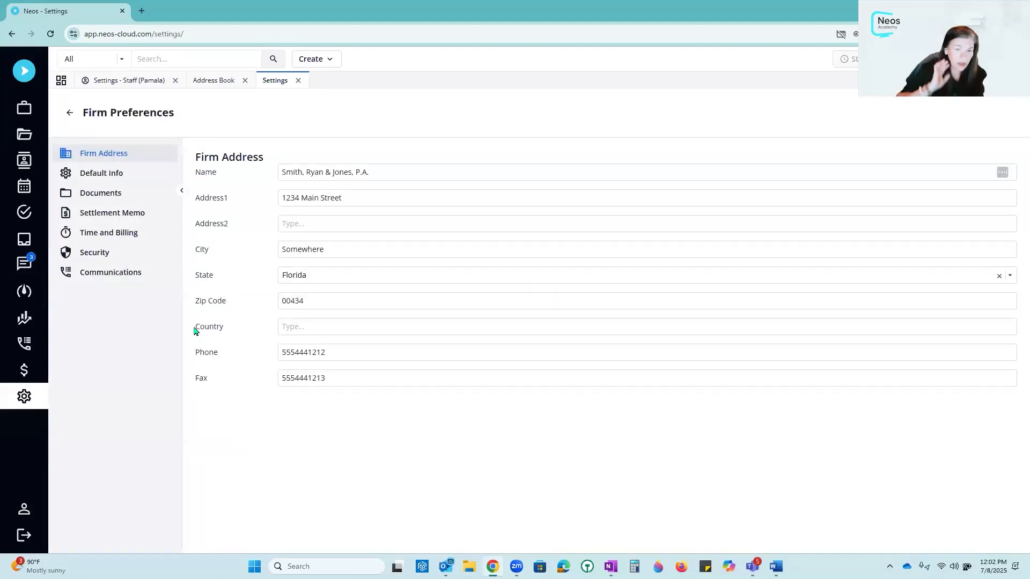
{"action": "left_click", "coordinate": [134, 234]}
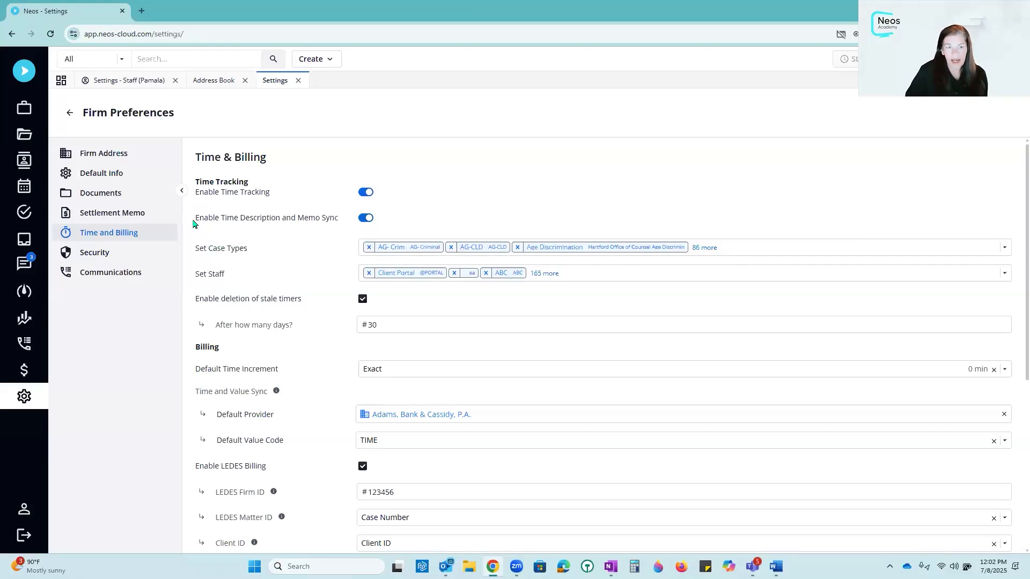
{"action": "left_click_drag", "start_coordinate": [196, 218], "coordinate": [344, 221]}
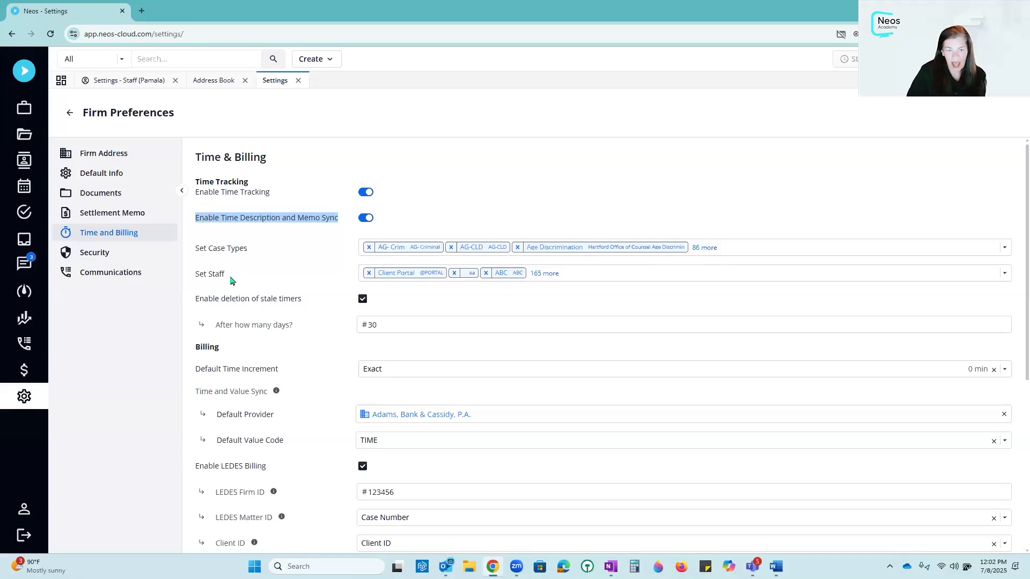
Examine which case types are selected for time tracking in the firm's Time and Billing preferences.
{"action": "left_click", "coordinate": [1006, 249]}
{"action": "scroll", "coordinate": [925, 351], "scroll_direction": "down", "scroll_amount": 6}
{"action": "scroll", "coordinate": [926, 351], "scroll_direction": "down", "scroll_amount": 18}
{"action": "scroll", "coordinate": [928, 350], "scroll_direction": "up", "scroll_amount": 8}
{"action": "scroll", "coordinate": [929, 350], "scroll_direction": "up", "scroll_amount": 6}
{"action": "scroll", "coordinate": [929, 350], "scroll_direction": "down", "scroll_amount": 3}
{"action": "scroll", "coordinate": [929, 350], "scroll_direction": "down", "scroll_amount": 10}
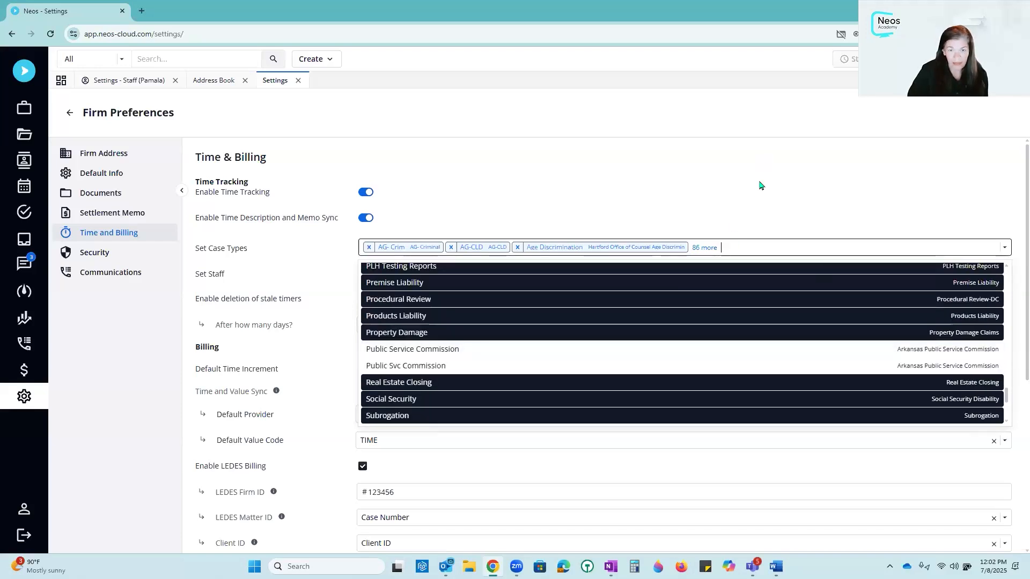
{"action": "left_click", "coordinate": [669, 199]}
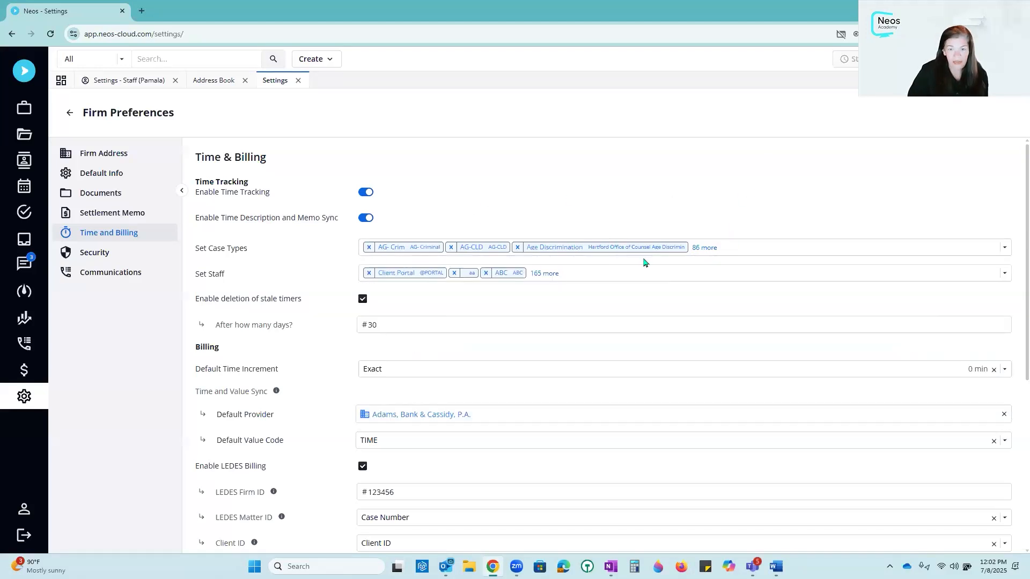
Examine which staff members are selected for time tracking.
{"action": "left_click", "coordinate": [668, 276]}
{"action": "scroll", "coordinate": [688, 374], "scroll_direction": "down", "scroll_amount": 10}
{"action": "scroll", "coordinate": [688, 373], "scroll_direction": "down", "scroll_amount": 5}
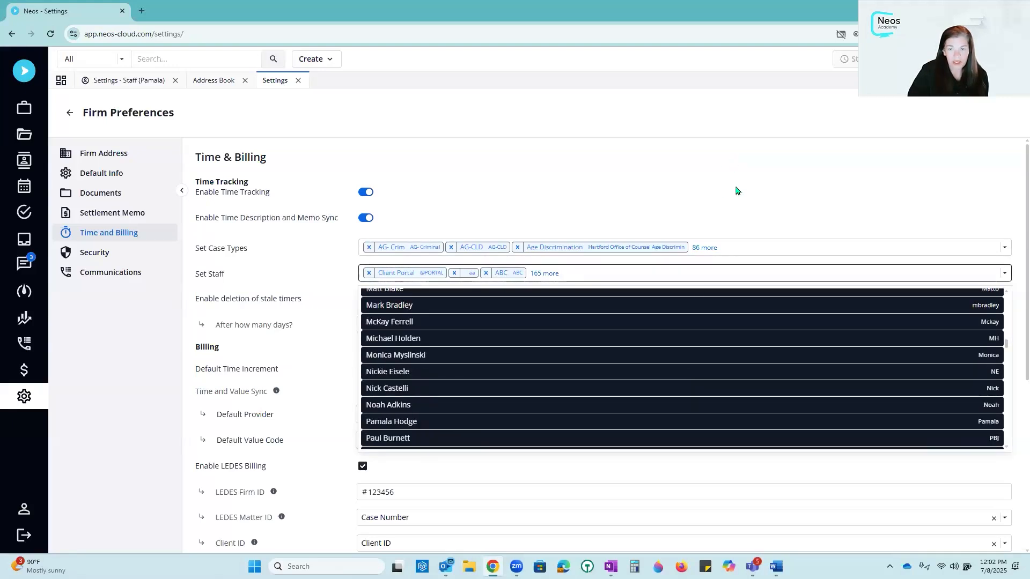
{"action": "left_click", "coordinate": [736, 190]}
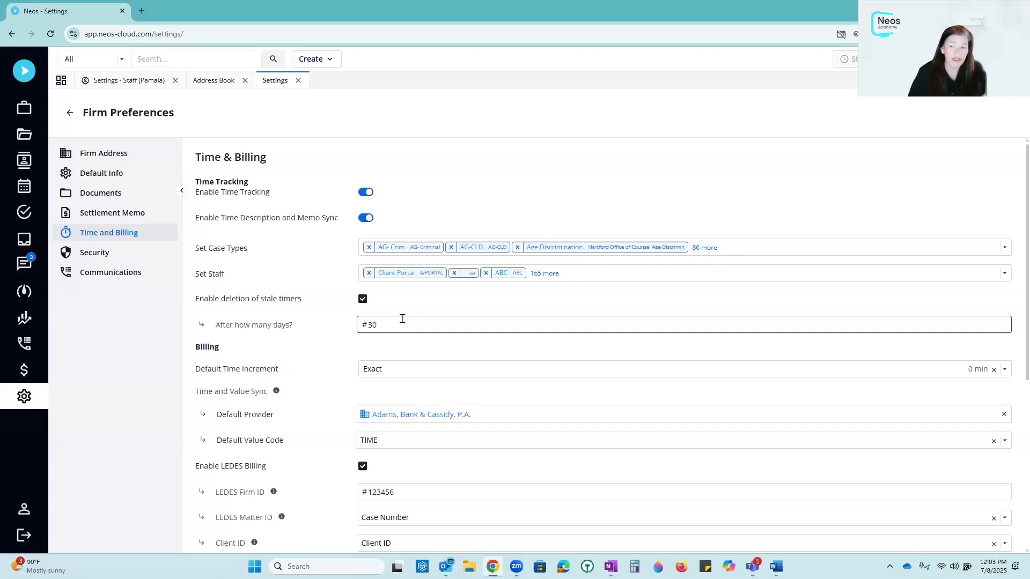
Set the firm's default billing time increment to 0.1 (6 min).
{"action": "left_click", "coordinate": [1005, 370]}
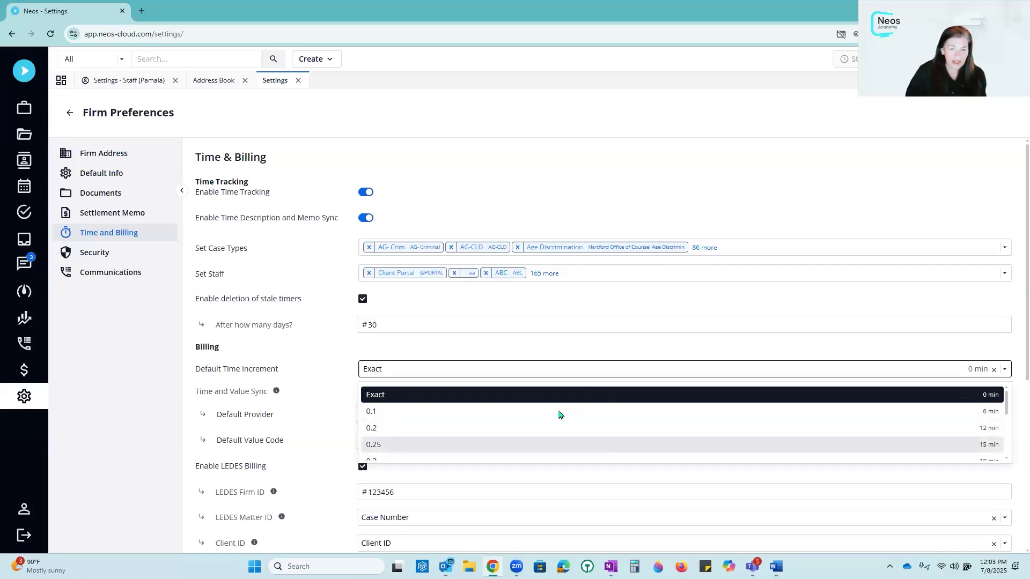
{"action": "left_click", "coordinate": [497, 412]}
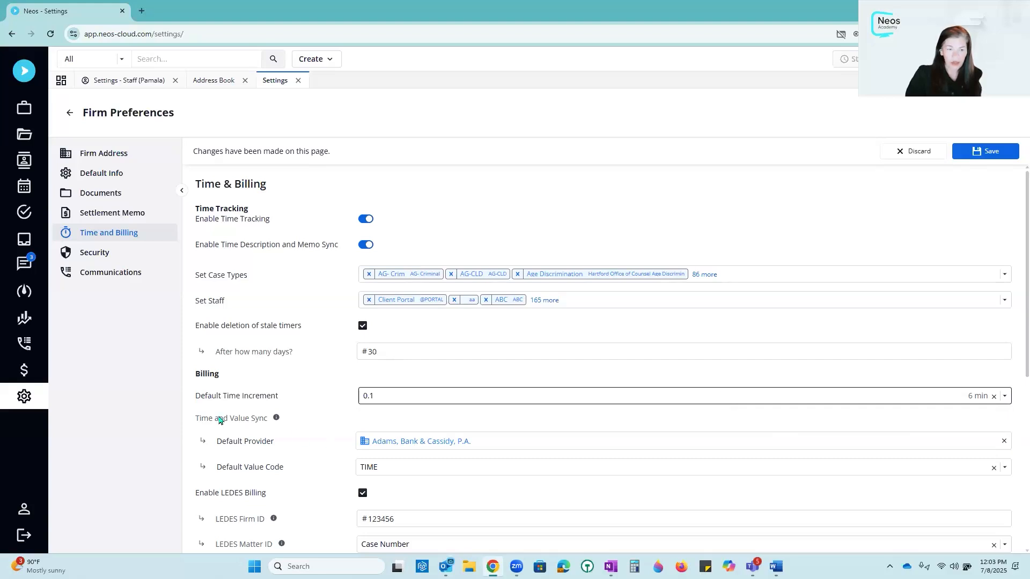
Review the LEDES billing settings, including the firm ID, the Matter ID and Client ID options, and the division name and office.
{"action": "scroll", "coordinate": [314, 418], "scroll_direction": "down", "scroll_amount": 3}
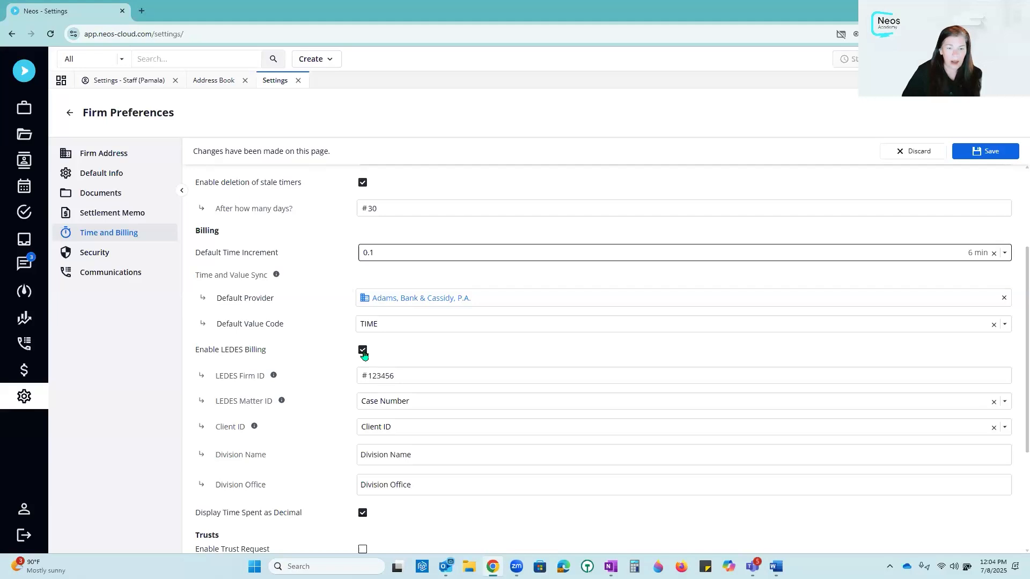
{"action": "left_click", "coordinate": [473, 384]}
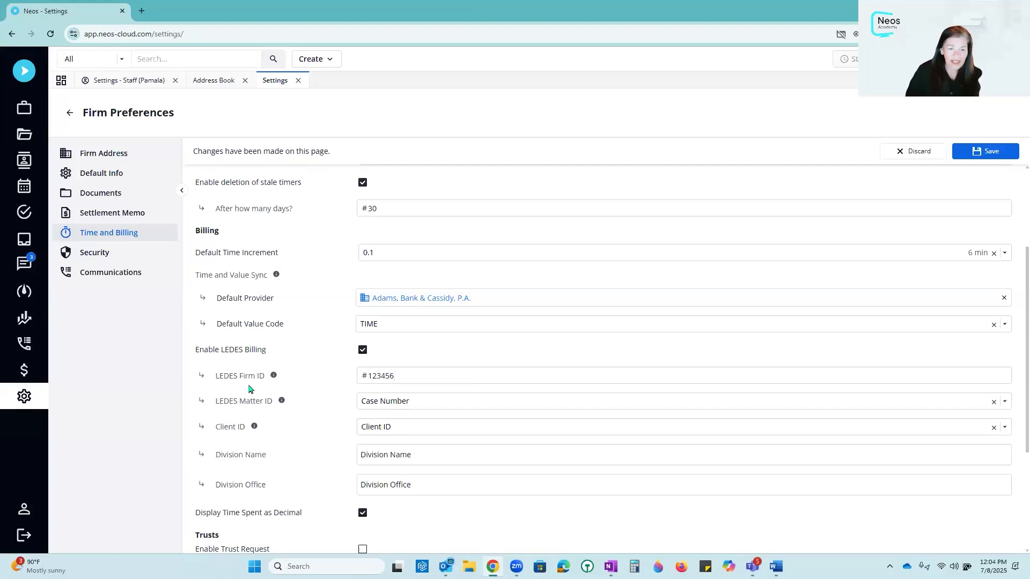
{"action": "left_click", "coordinate": [1005, 404]}
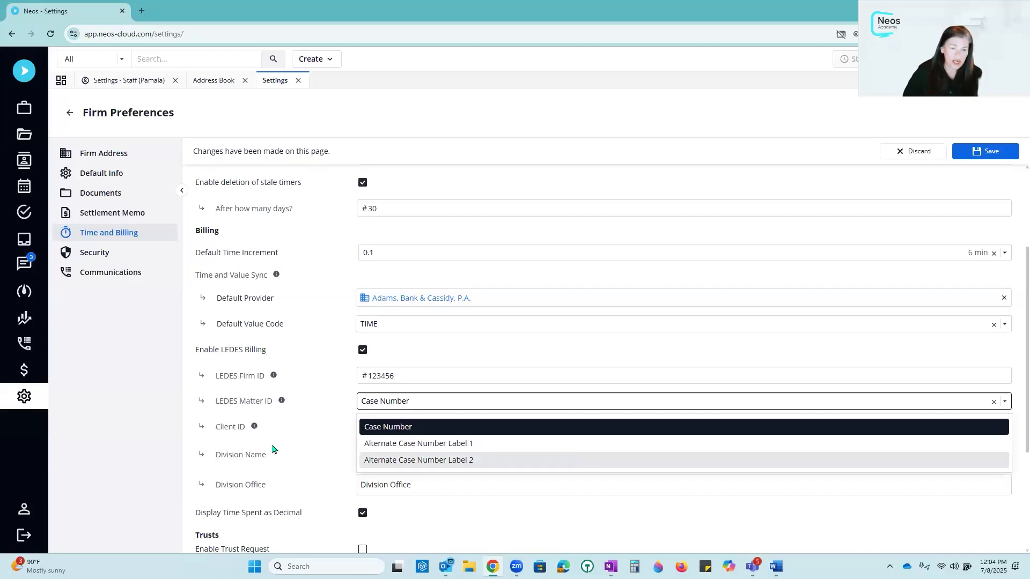
{"action": "left_click", "coordinate": [319, 415]}
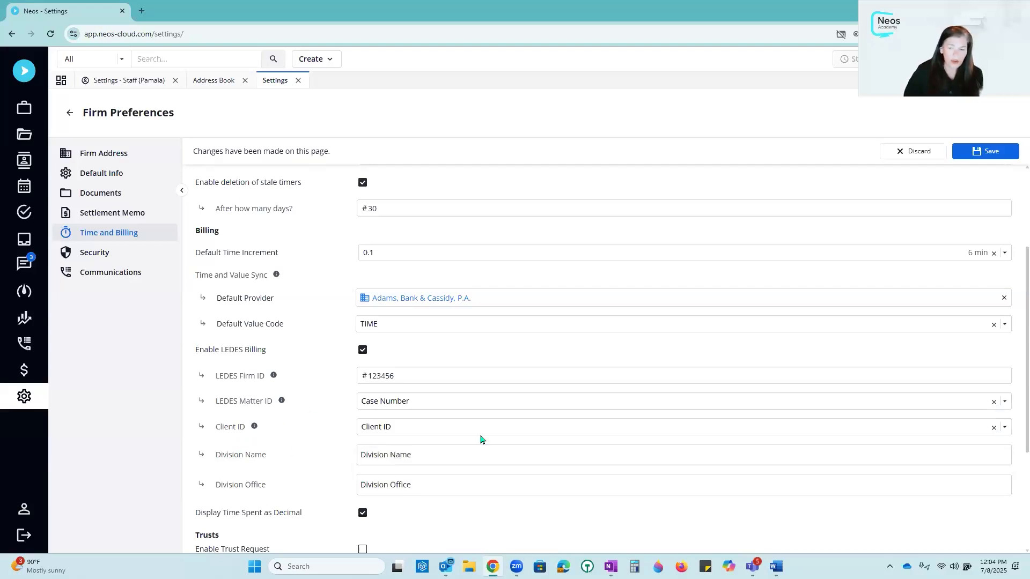
{"action": "left_click", "coordinate": [1004, 429]}
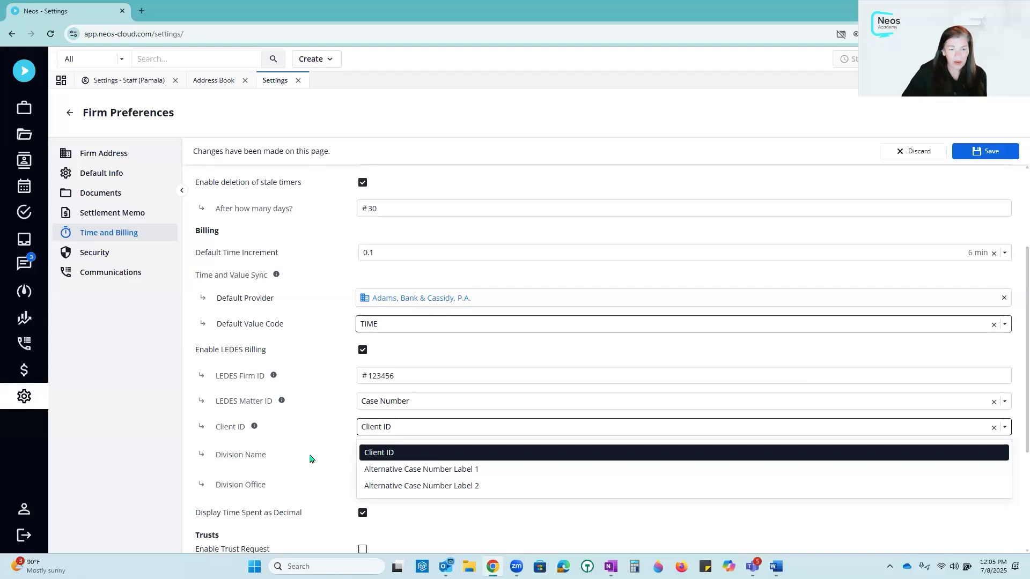
{"action": "left_click", "coordinate": [456, 454]}
{"action": "left_click", "coordinate": [469, 459]}
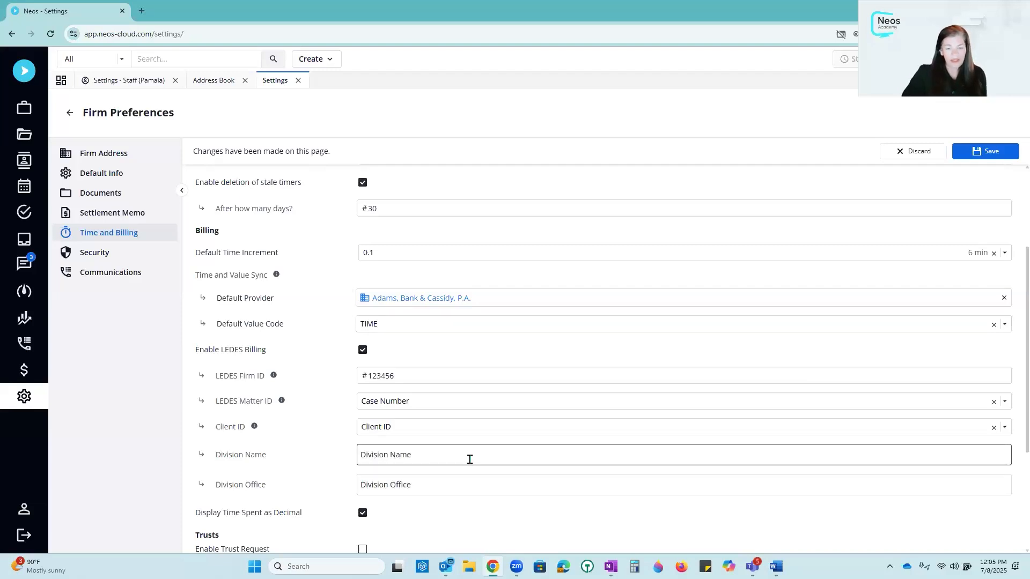
{"action": "left_click_drag", "start_coordinate": [473, 455], "coordinate": [295, 430]}
{"action": "left_click_drag", "start_coordinate": [435, 483], "coordinate": [363, 471]}
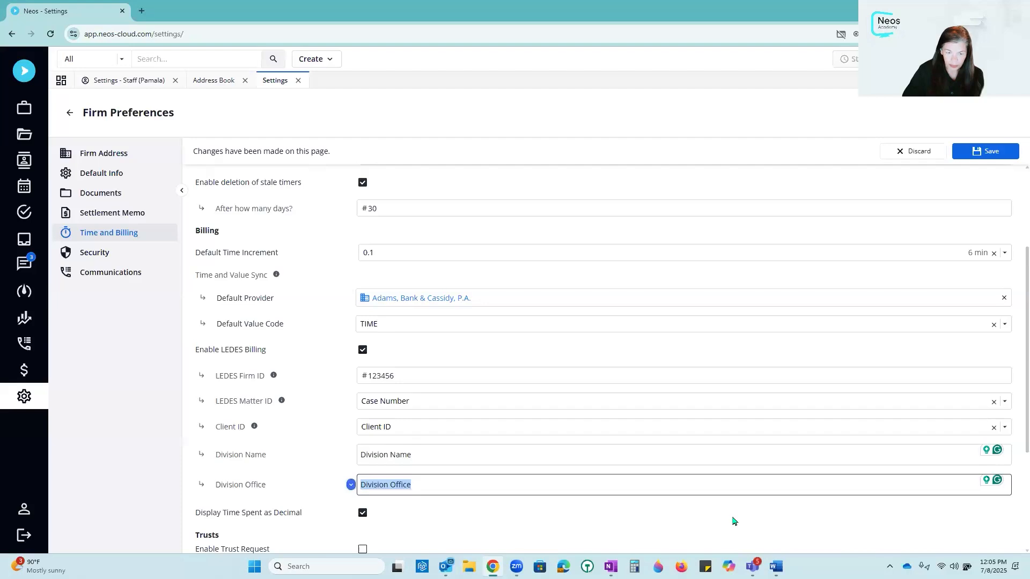
Enable trust requests, save the firm's Time and Billing preferences and close the settings.
{"action": "scroll", "coordinate": [734, 520], "scroll_direction": "down", "scroll_amount": 3}
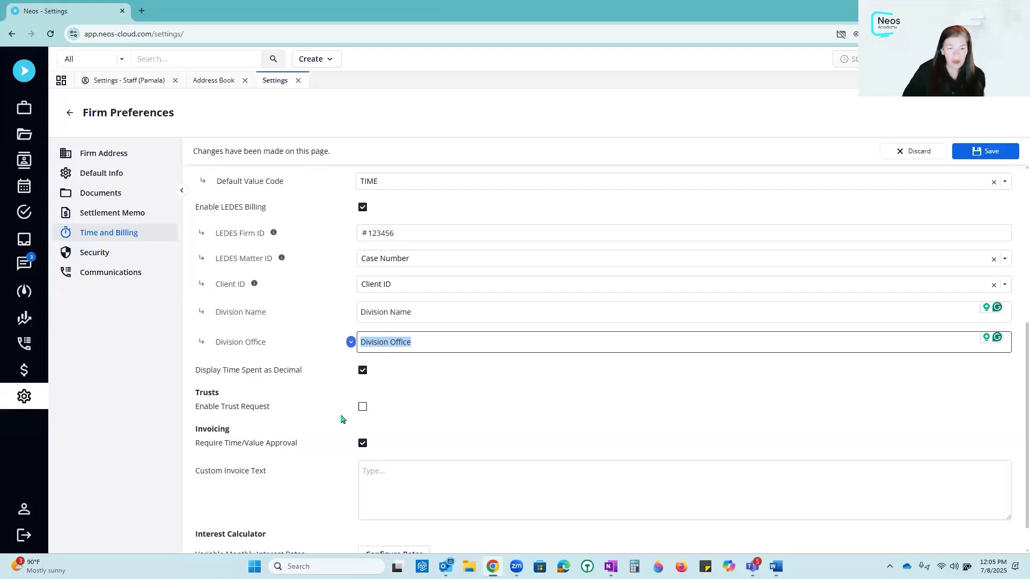
{"action": "left_click", "coordinate": [363, 409]}
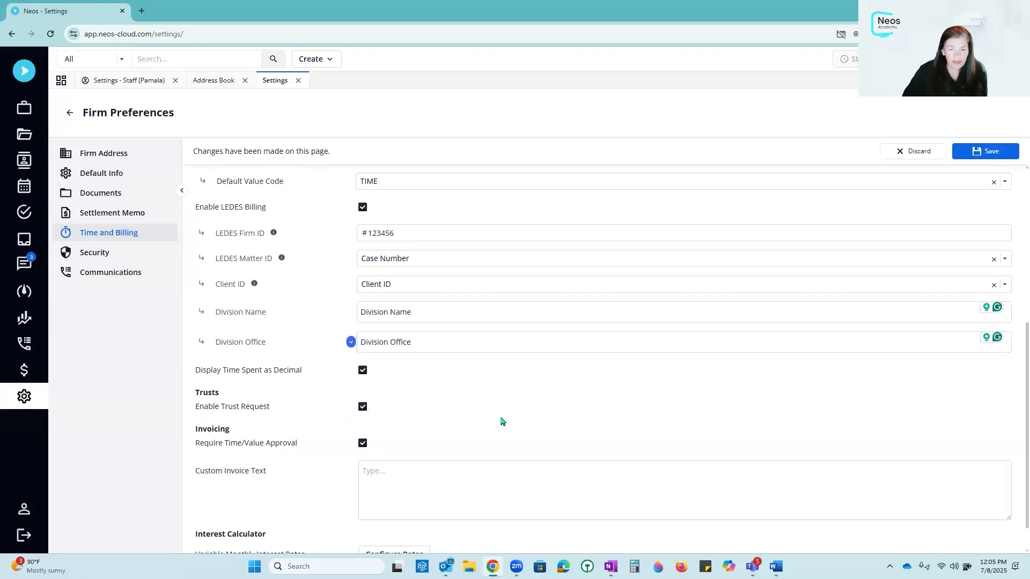
{"action": "scroll", "coordinate": [501, 420], "scroll_direction": "down", "scroll_amount": 1}
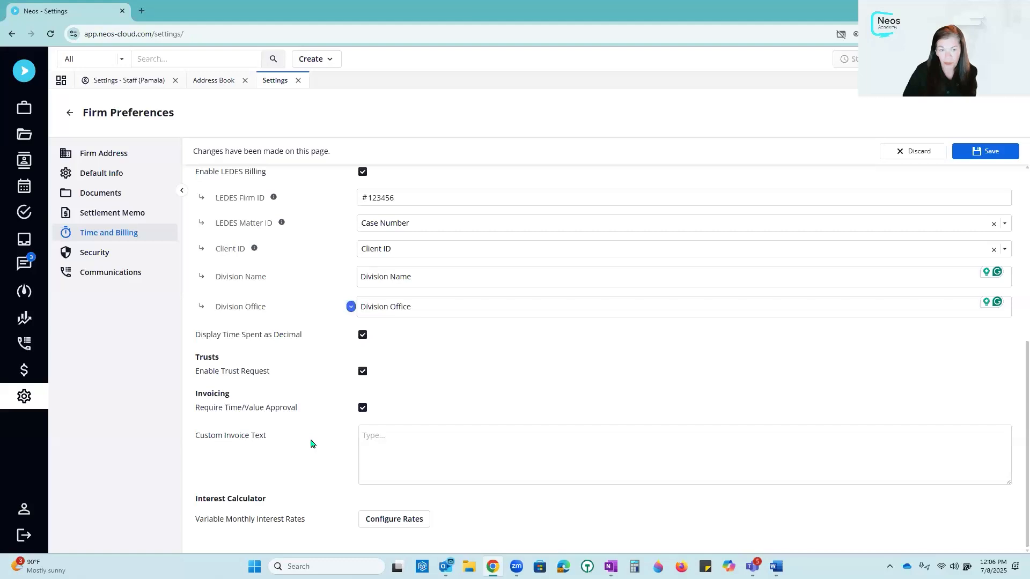
{"action": "left_click", "coordinate": [996, 157]}
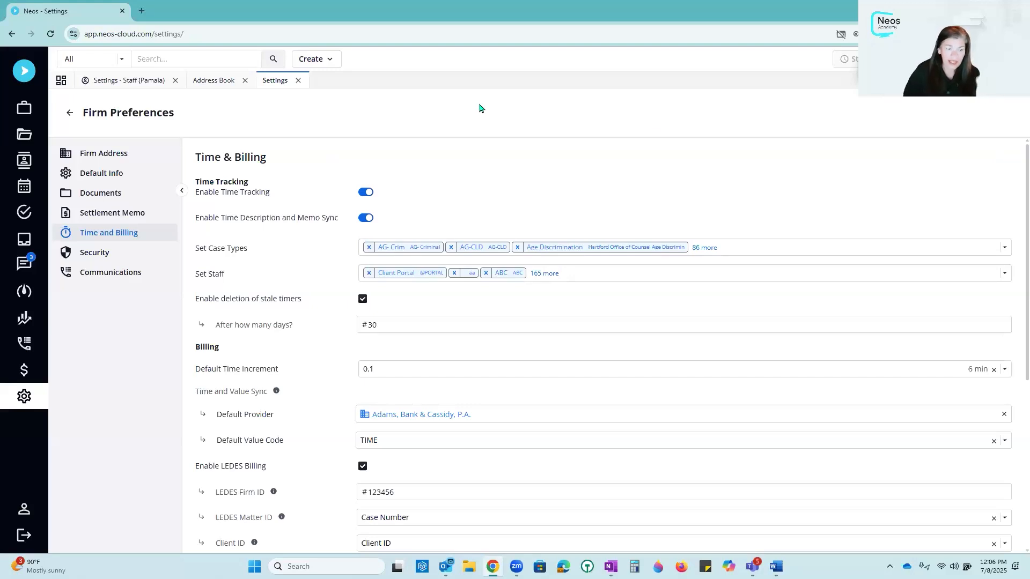
{"action": "left_click", "coordinate": [298, 81]}
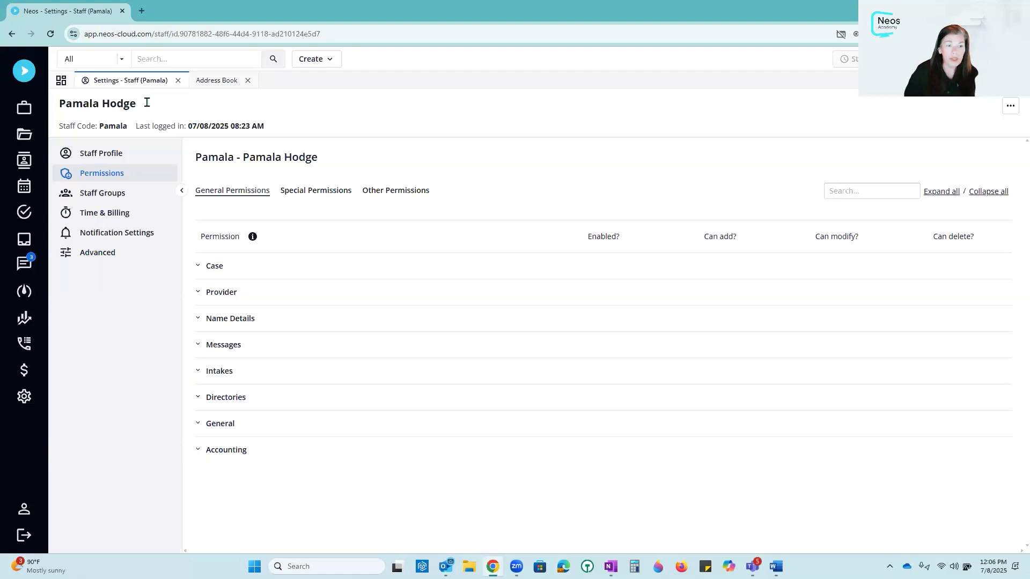
Review the staff member's Time & Billing setup, checking the default hourly rate and the LEDES timekeeper code options.
{"action": "left_click", "coordinate": [124, 213]}
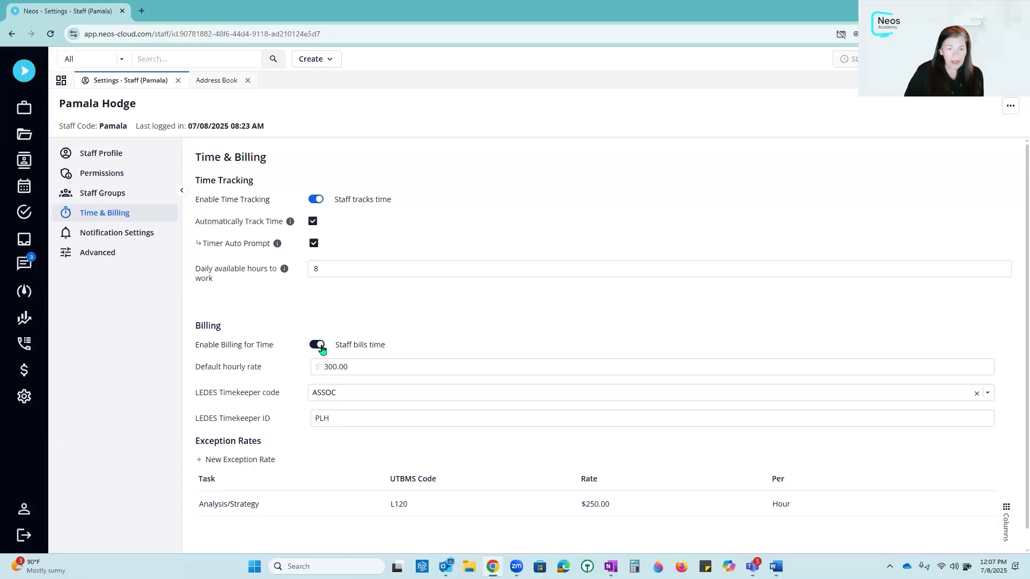
{"action": "double_click", "coordinate": [349, 367]}
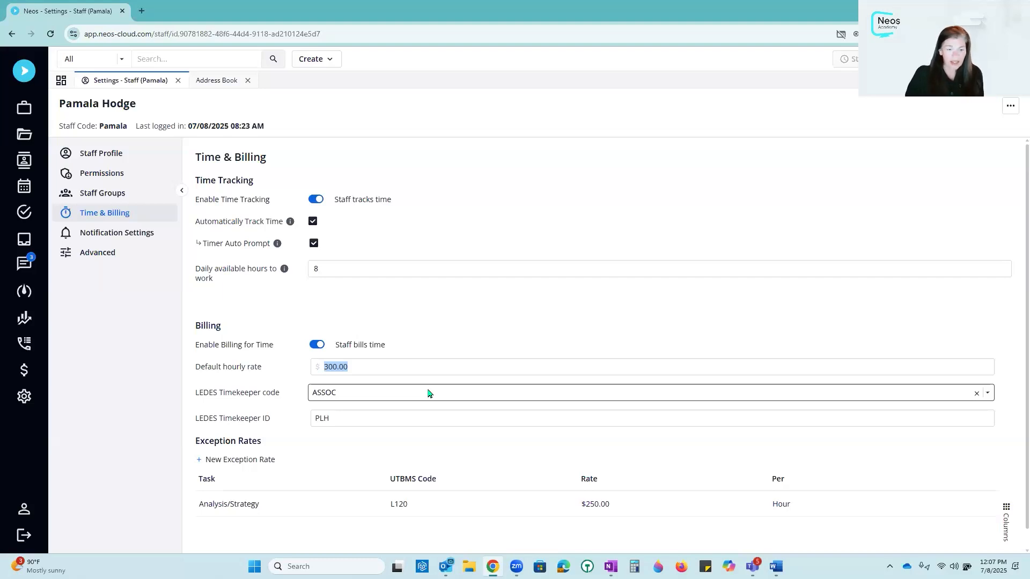
{"action": "left_click", "coordinate": [988, 394]}
{"action": "left_click", "coordinate": [989, 394]}
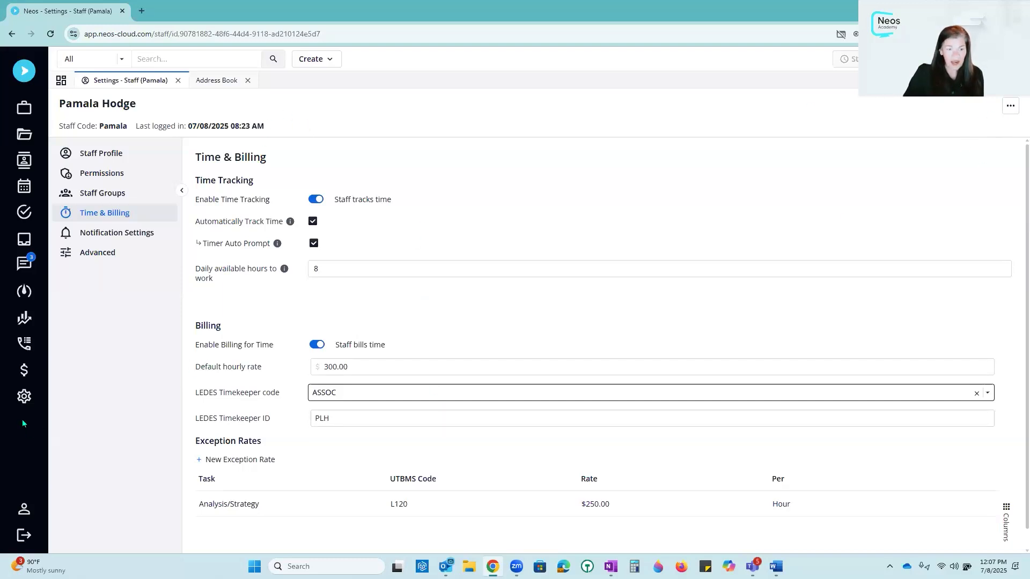
{"action": "left_click", "coordinate": [23, 397]}
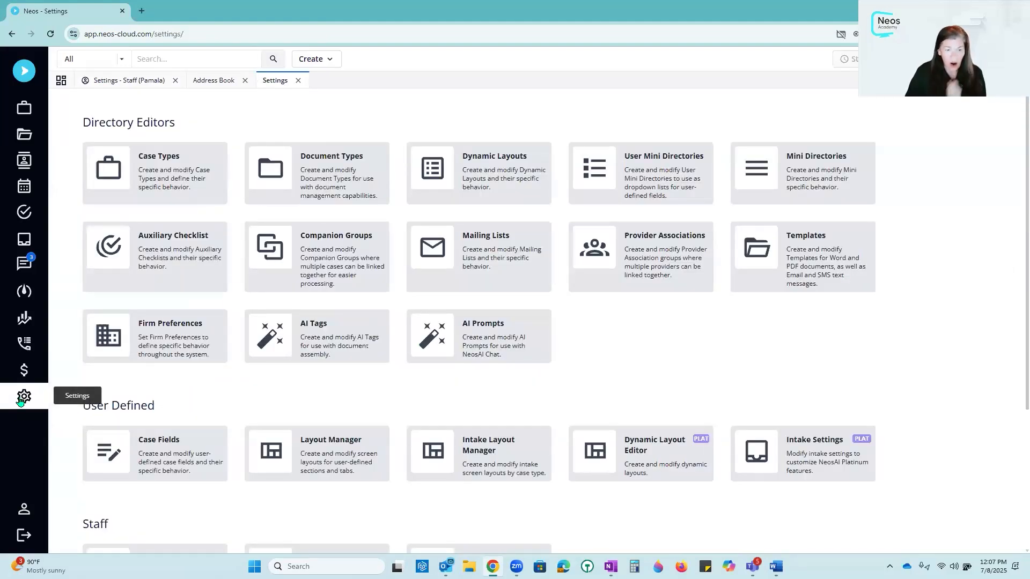
{"action": "left_click", "coordinate": [139, 80]}
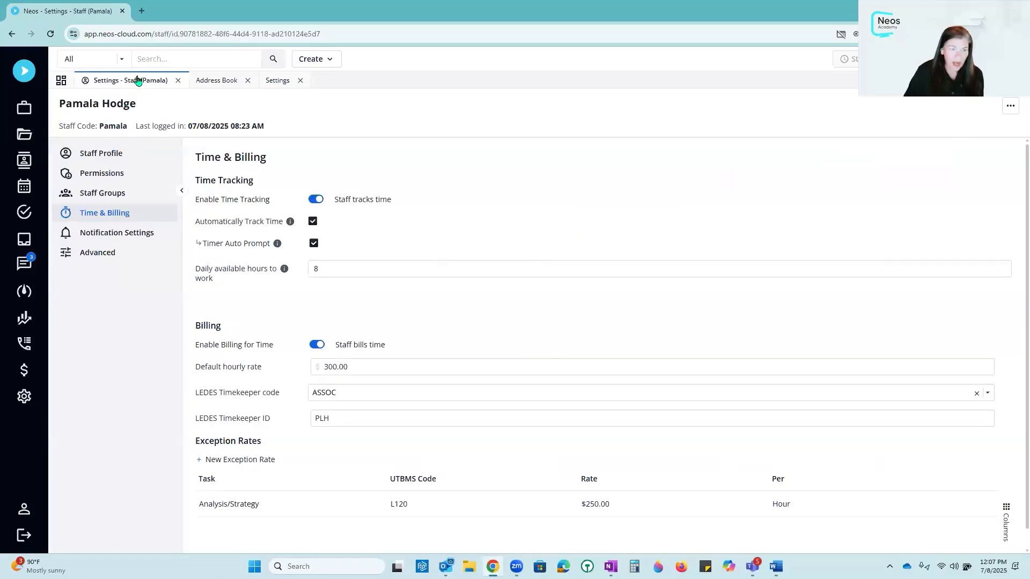
Examine the staff member's general Case permissions, down to the Value Tab and Time Tab entries.
{"action": "left_click", "coordinate": [114, 171]}
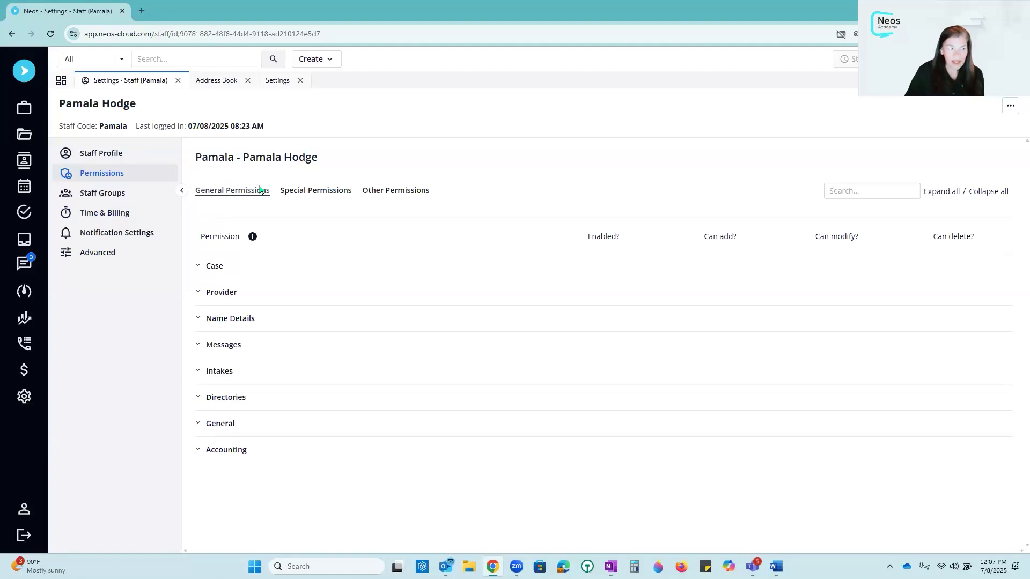
{"action": "left_click", "coordinate": [196, 270]}
{"action": "scroll", "coordinate": [376, 350], "scroll_direction": "down", "scroll_amount": 3}
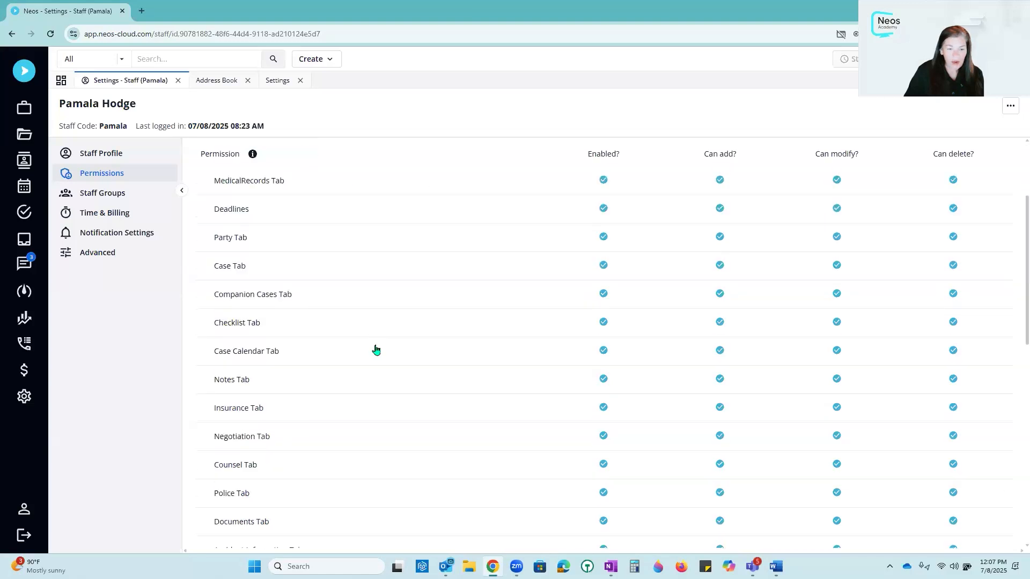
{"action": "scroll", "coordinate": [376, 350], "scroll_direction": "down", "scroll_amount": 8}
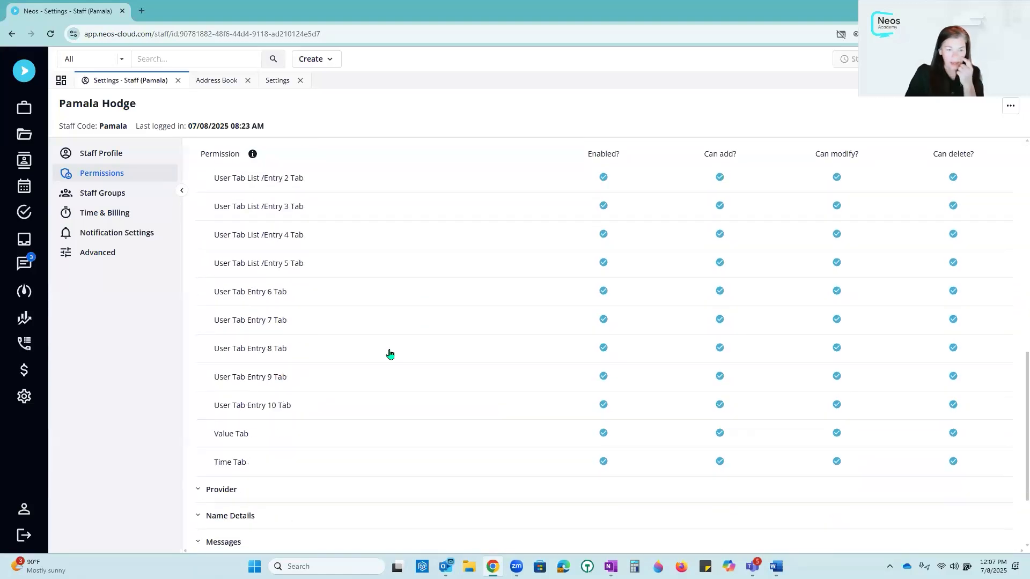
{"action": "scroll", "coordinate": [390, 354], "scroll_direction": "down", "scroll_amount": 2}
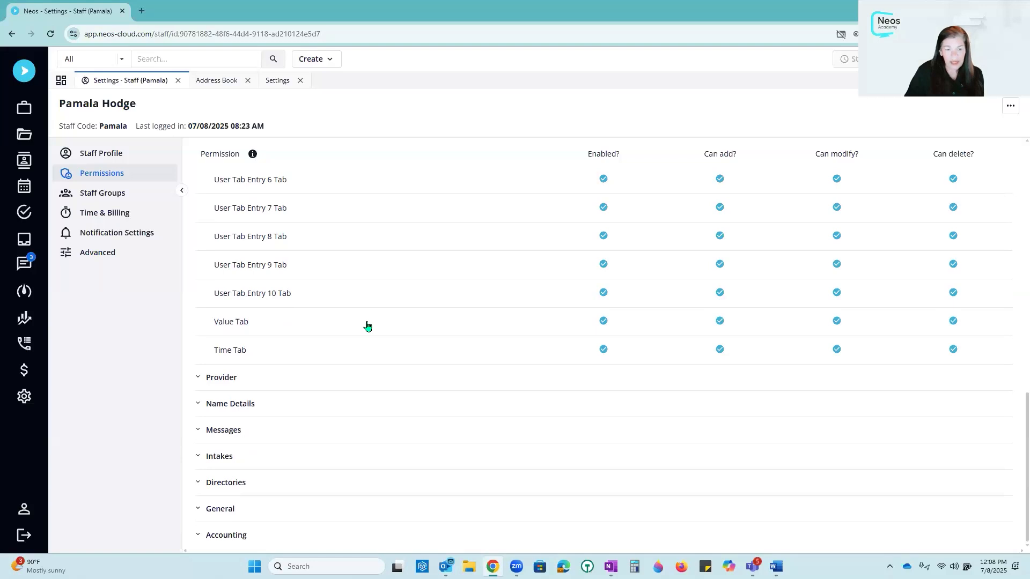
Examine the staff member's Accounting permissions, including those for the Invoicing Tab and Funds Tab.
{"action": "left_click", "coordinate": [197, 537]}
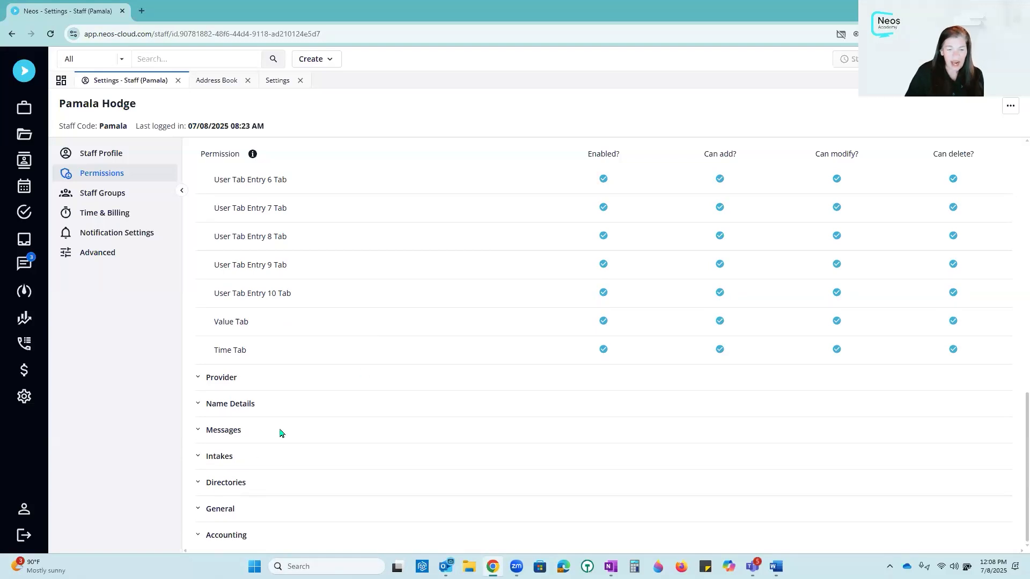
{"action": "scroll", "coordinate": [298, 420], "scroll_direction": "down", "scroll_amount": 3}
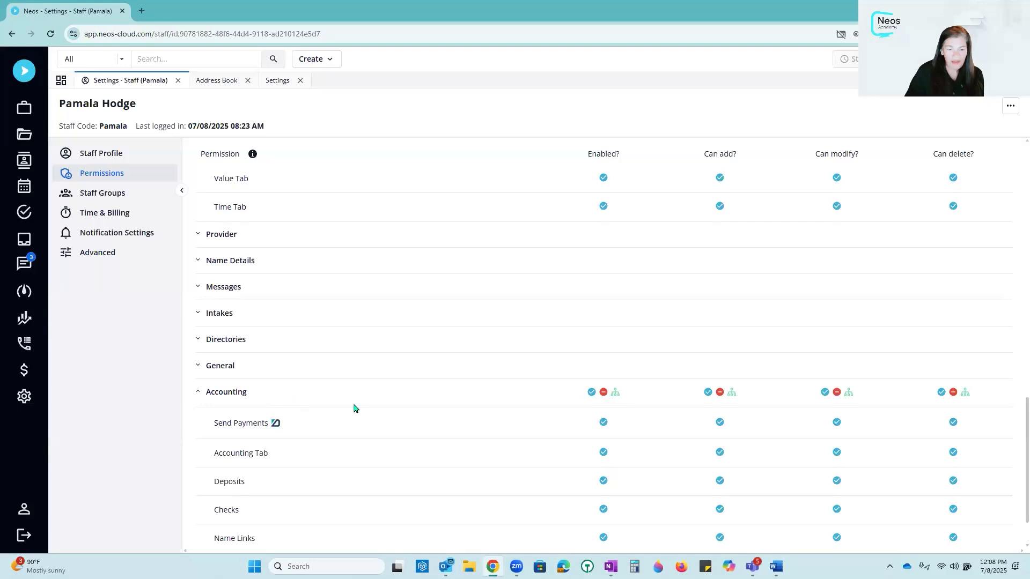
{"action": "scroll", "coordinate": [360, 404], "scroll_direction": "down", "scroll_amount": 1}
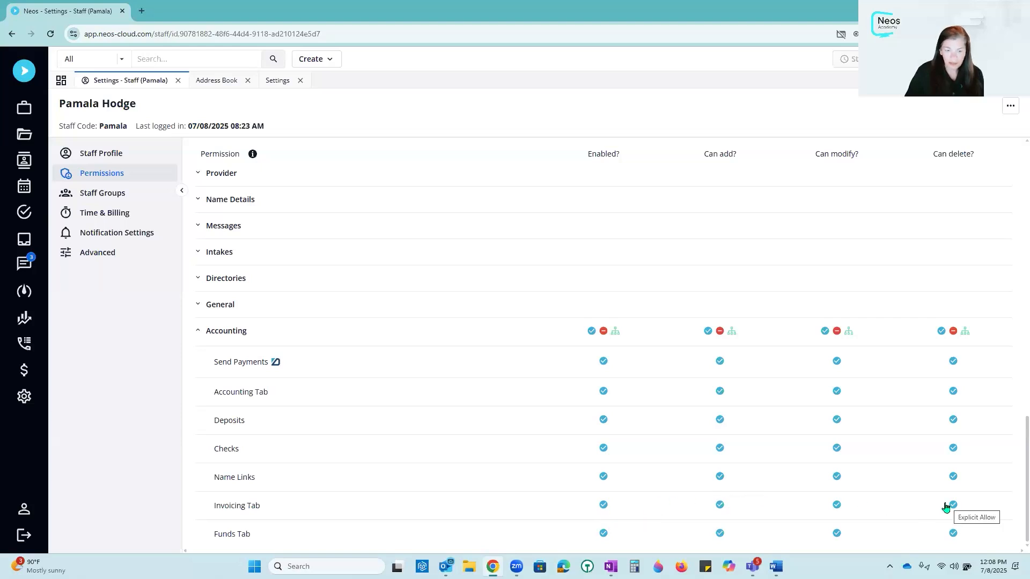
{"action": "scroll", "coordinate": [876, 417], "scroll_direction": "up", "scroll_amount": 8}
{"action": "scroll", "coordinate": [876, 418], "scroll_direction": "up", "scroll_amount": 5}
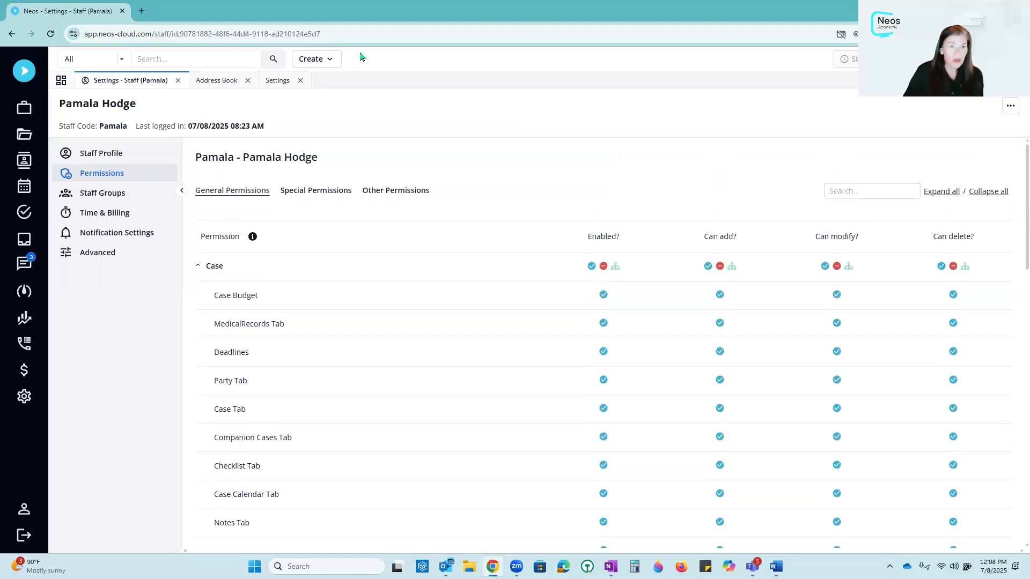
Close the staff member's page and the Settings page, and open the billing settings of the State Farm Mutual contact.
{"action": "left_click", "coordinate": [179, 80]}
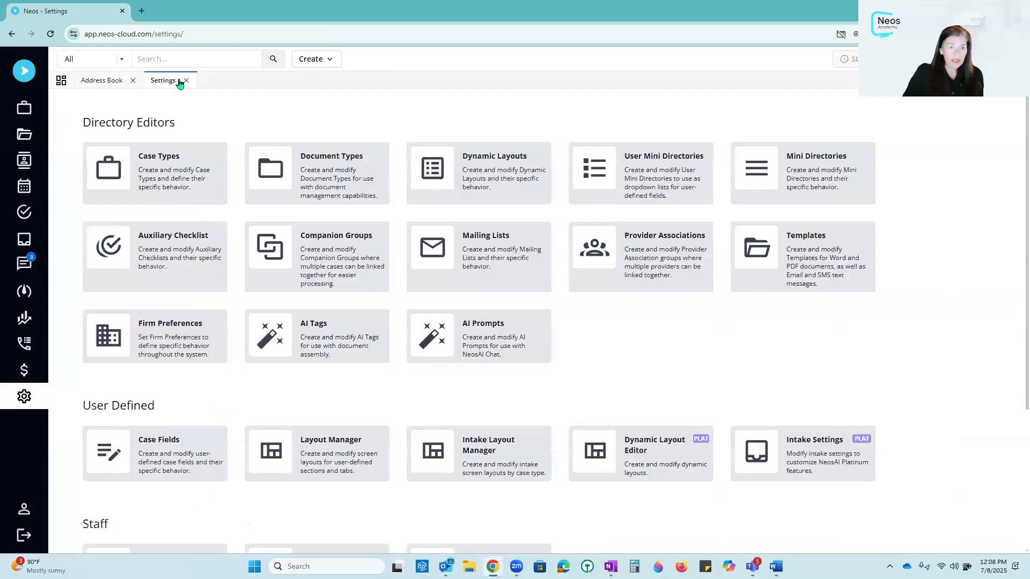
{"action": "left_click", "coordinate": [186, 80]}
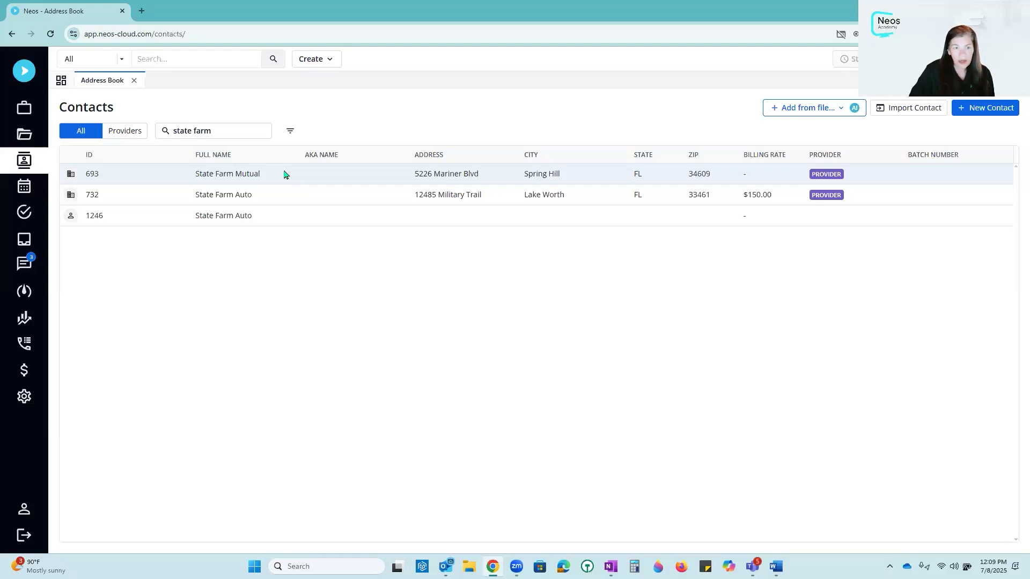
{"action": "double_click", "coordinate": [238, 171]}
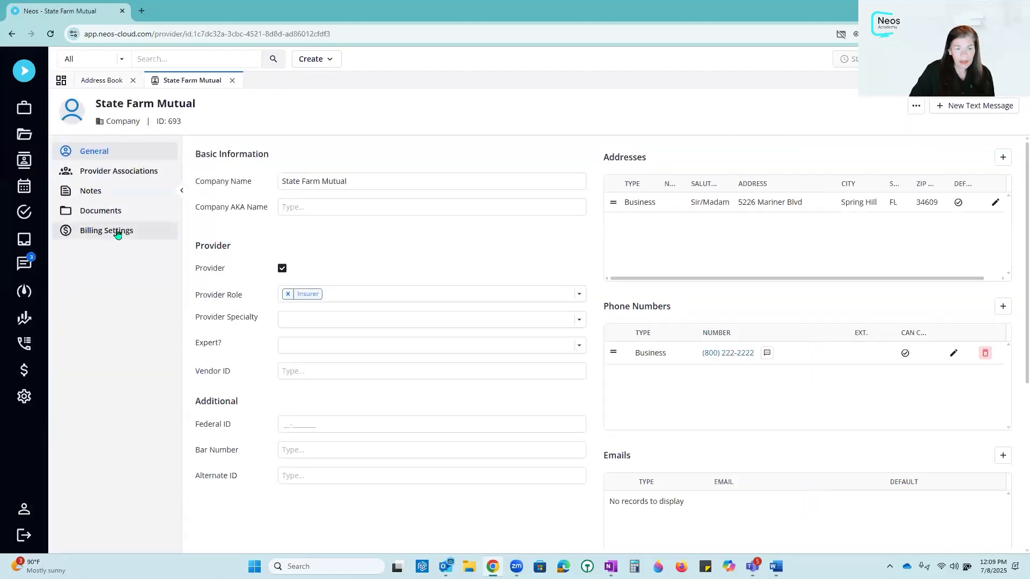
{"action": "left_click", "coordinate": [118, 233]}
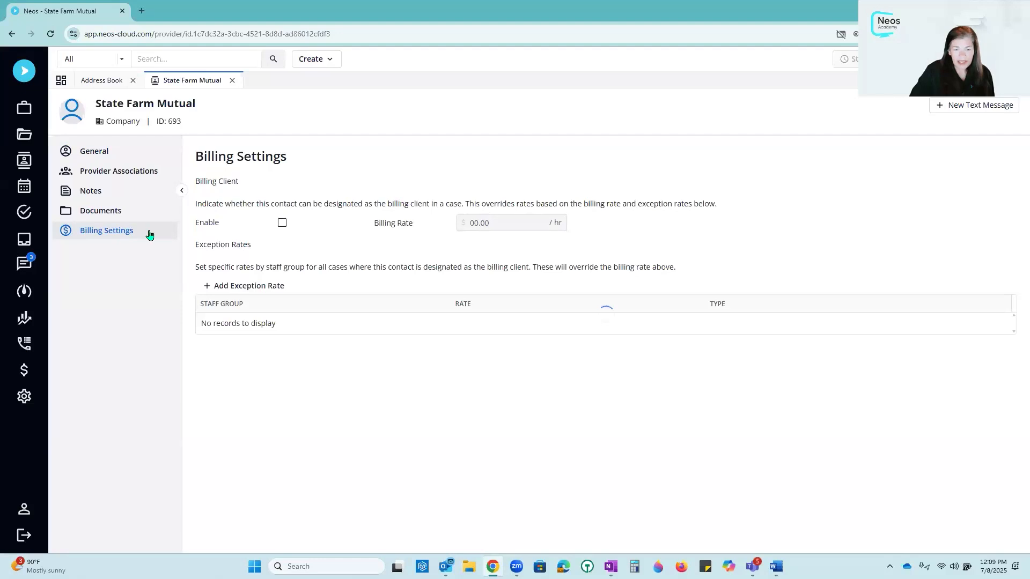
Enable State Farm Mutual as a billing client and set its billing rate to $250.00 per hour.
{"action": "left_click", "coordinate": [282, 224]}
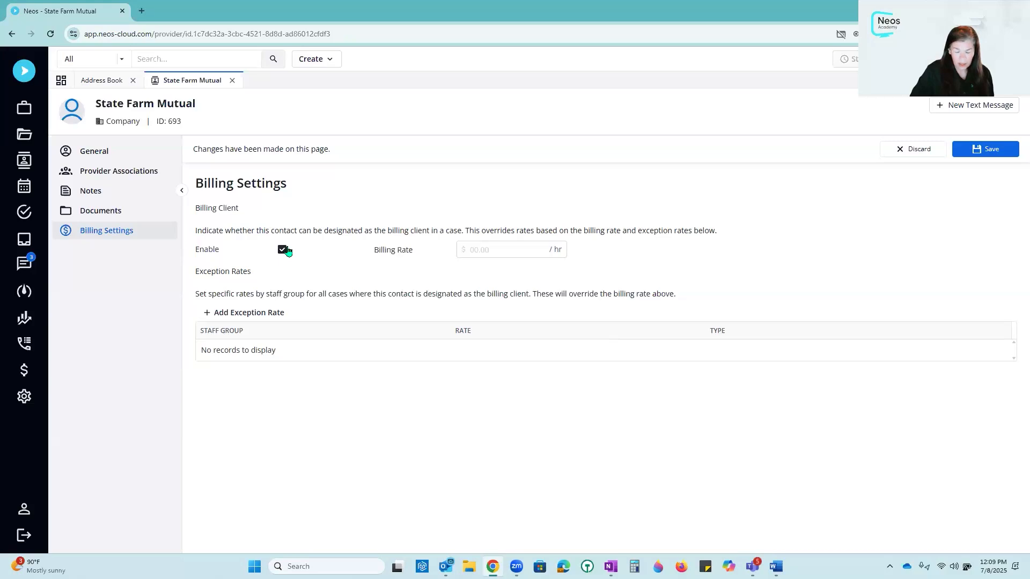
{"action": "left_click_drag", "start_coordinate": [195, 251], "coordinate": [233, 255]}
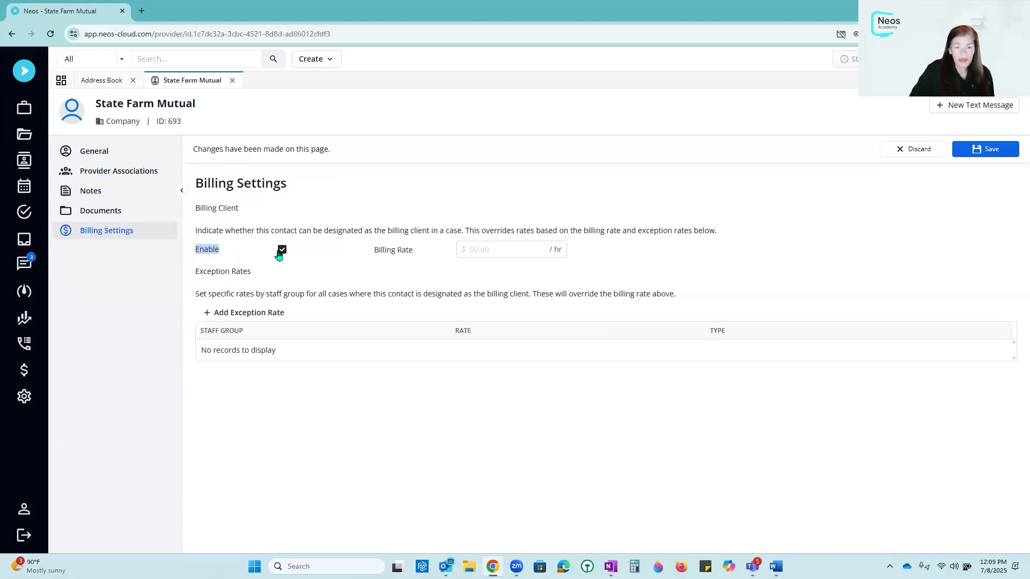
{"action": "left_click", "coordinate": [467, 249]}
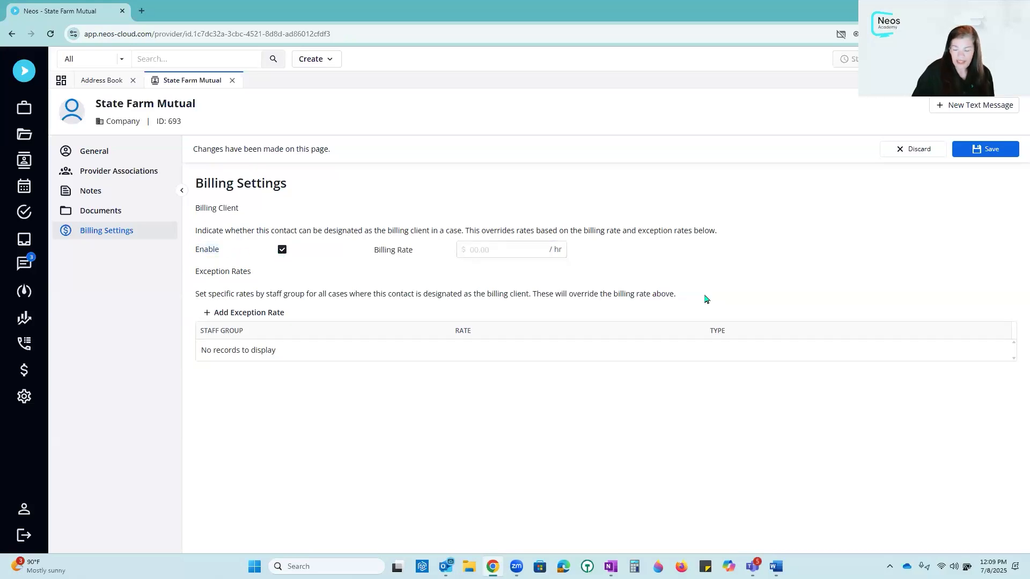
{"action": "type", "text": "250.00"}
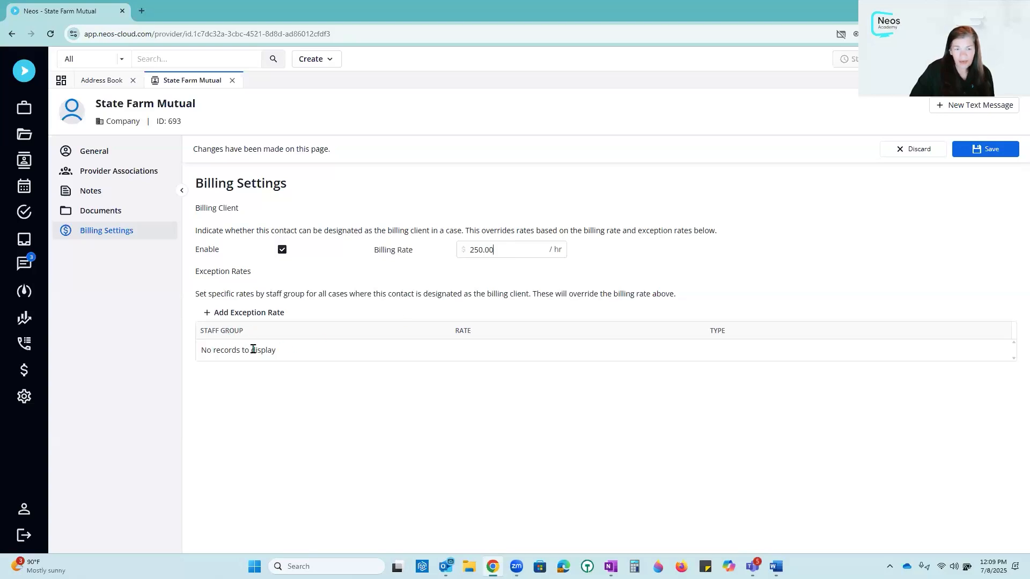
Add an exception rate of $150.00 per hour for the LITIGATION STAFF group and save it.
{"action": "left_click", "coordinate": [208, 315]}
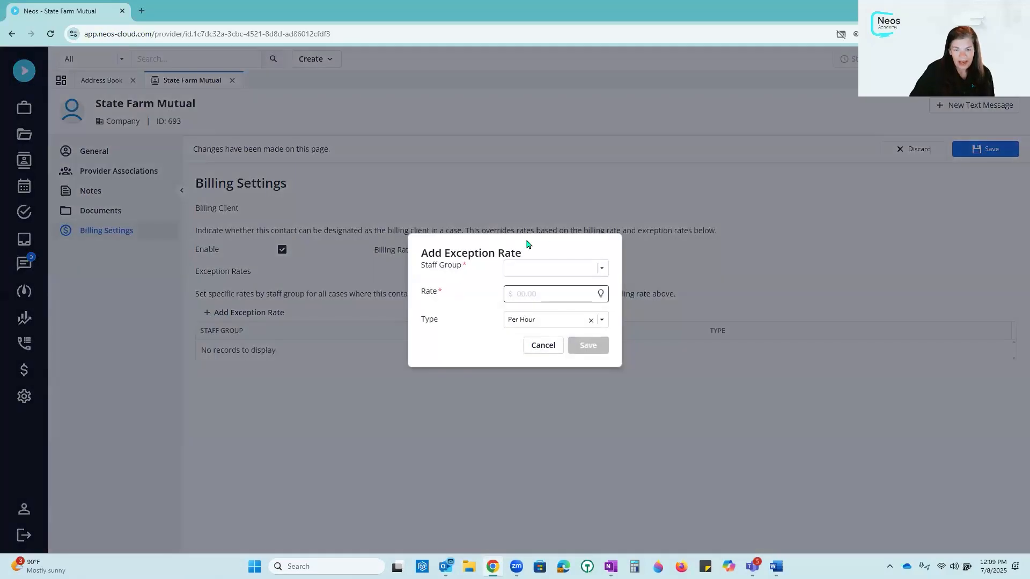
{"action": "left_click", "coordinate": [558, 273]}
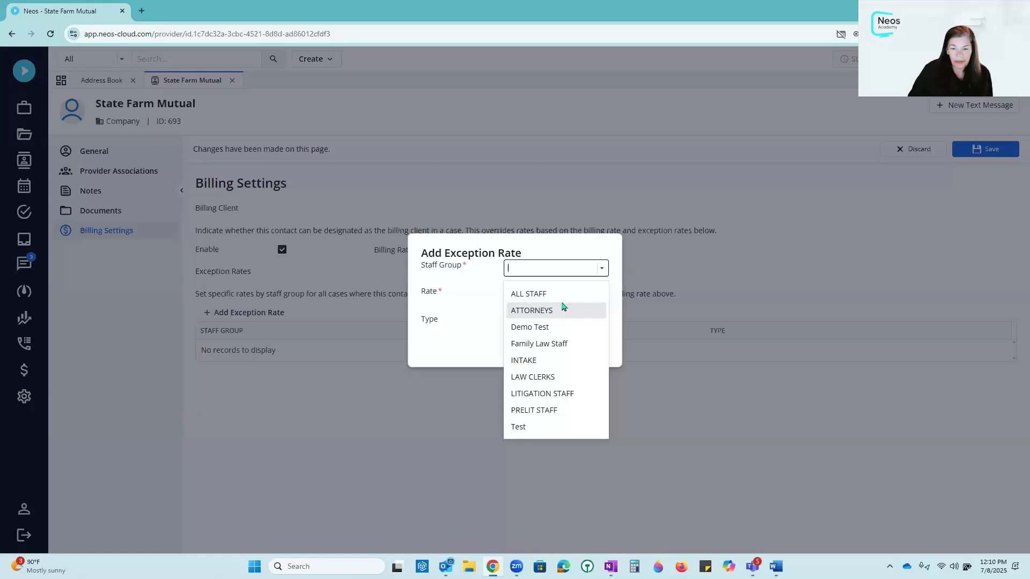
{"action": "left_click", "coordinate": [575, 395]}
{"action": "left_click", "coordinate": [530, 294]}
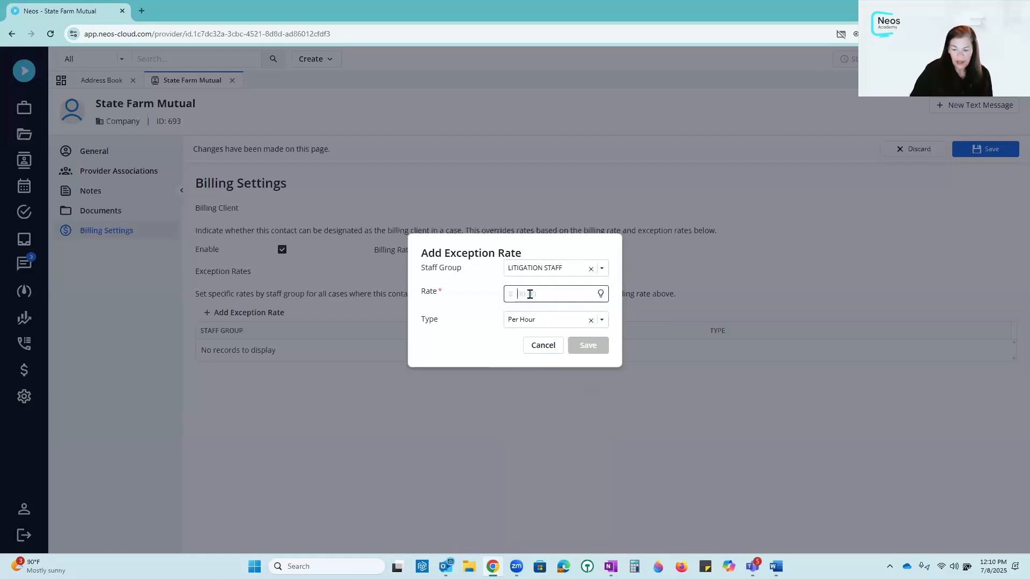
{"action": "type", "text": "150.0"}
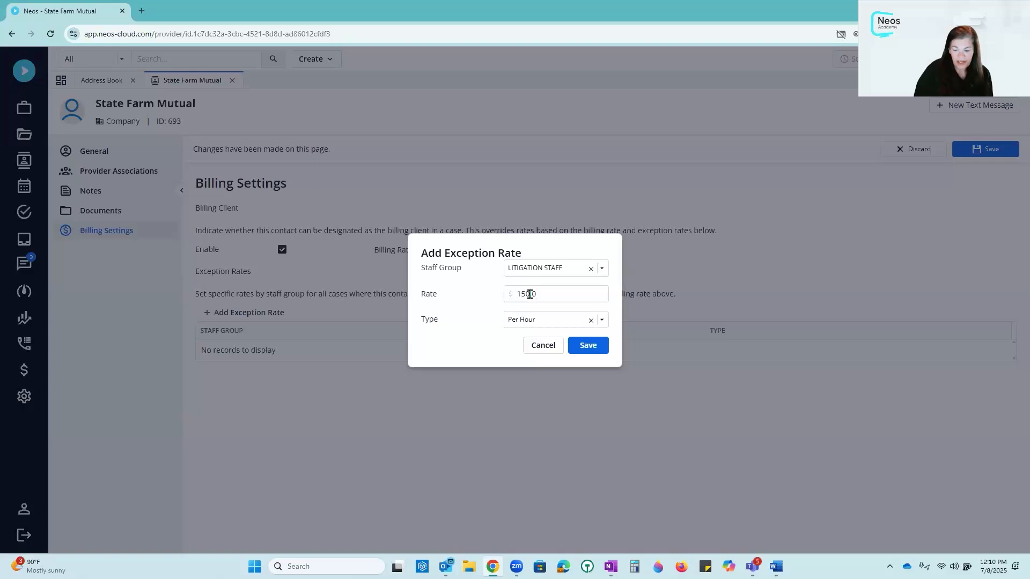
{"action": "type", "text": "0"}
{"action": "left_click", "coordinate": [590, 352]}
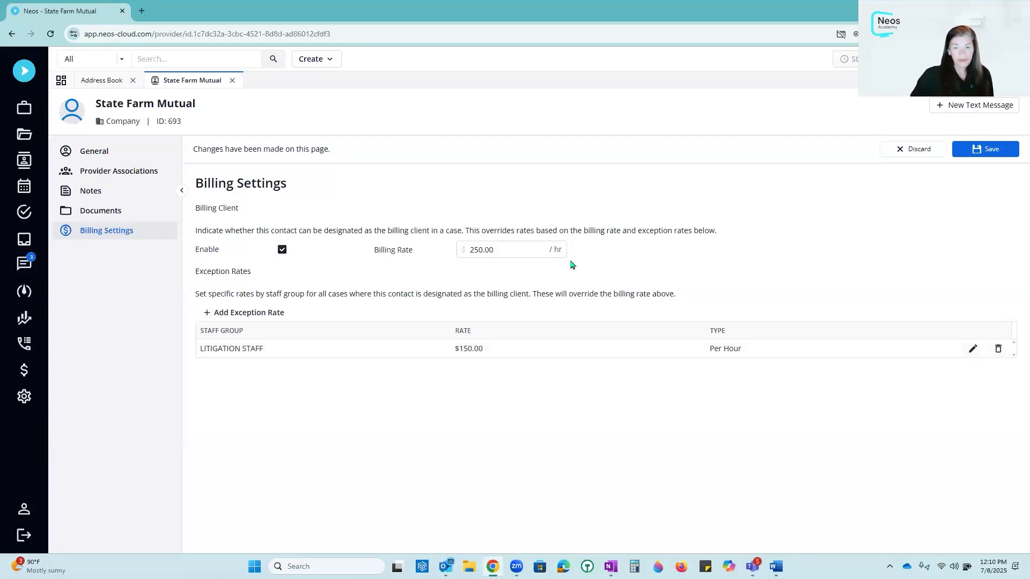
Save State Farm Mutual's billing settings and close both the contact and the Address Book.
{"action": "left_click", "coordinate": [999, 156]}
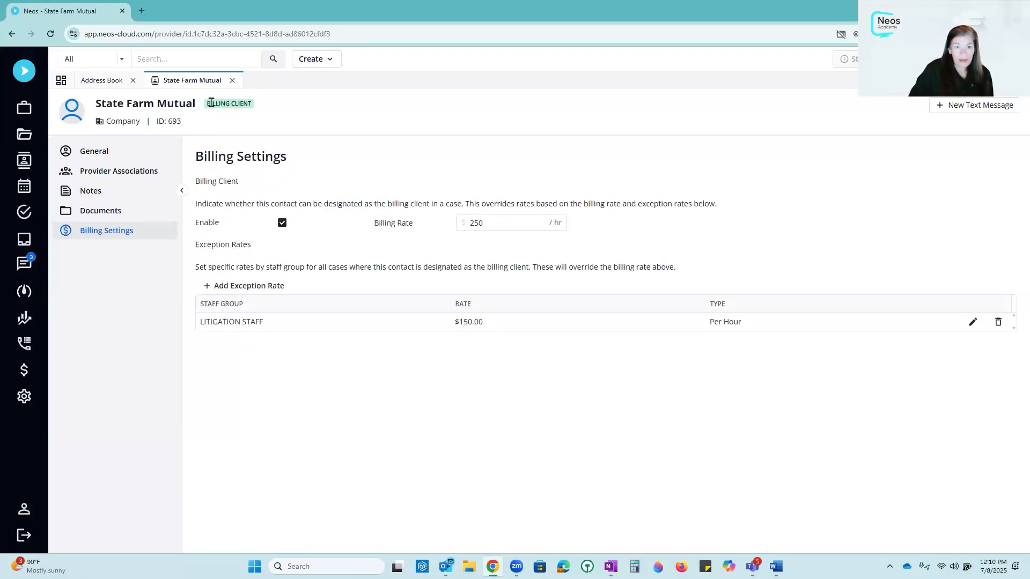
{"action": "left_click", "coordinate": [233, 81]}
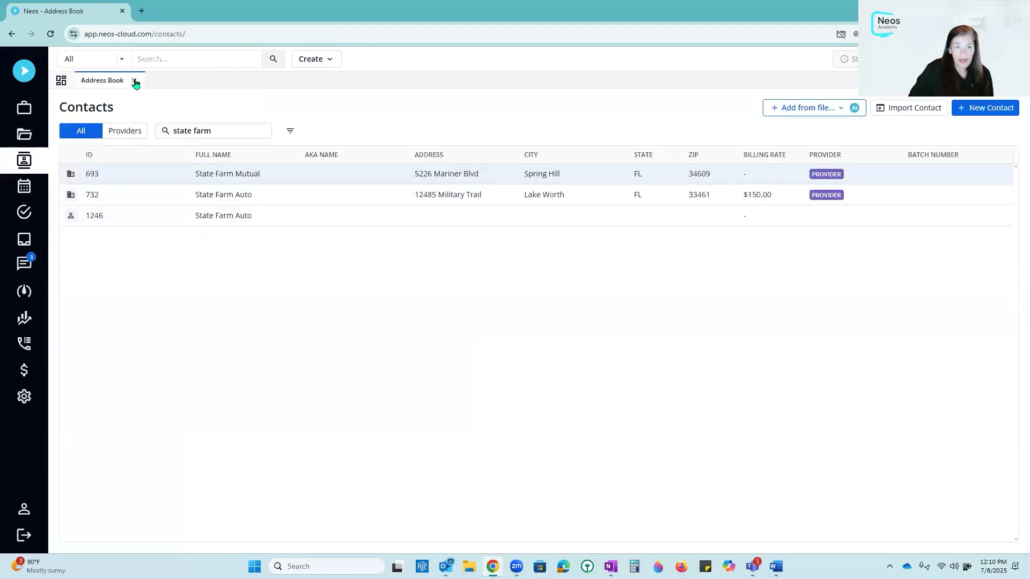
{"action": "left_click", "coordinate": [135, 81]}
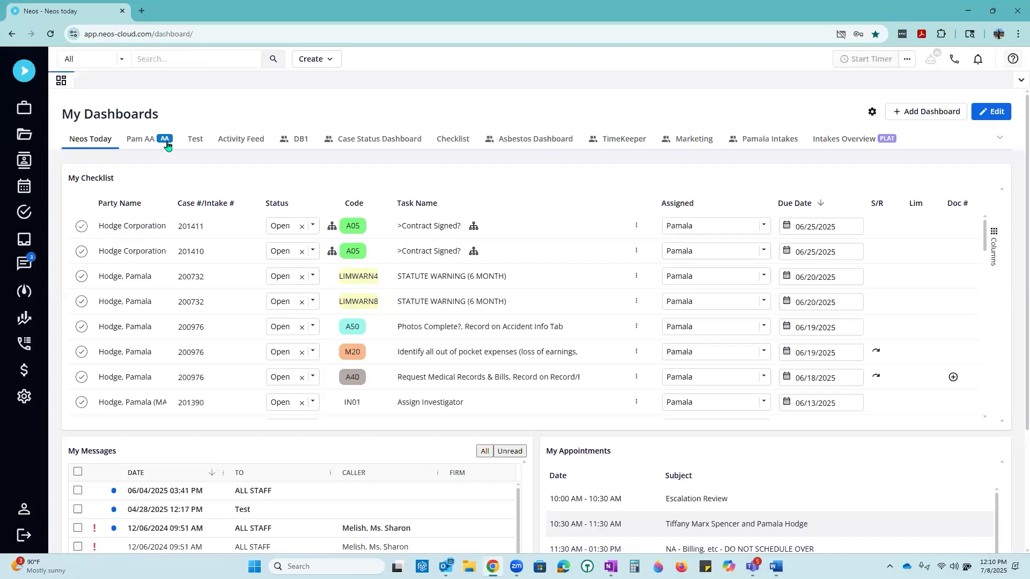
Search for the client's surname and open the in-litigation case with the alternate number USE THIS ONE.
{"action": "left_click", "coordinate": [194, 57]}
{"action": "type", "text": "Hodge"}
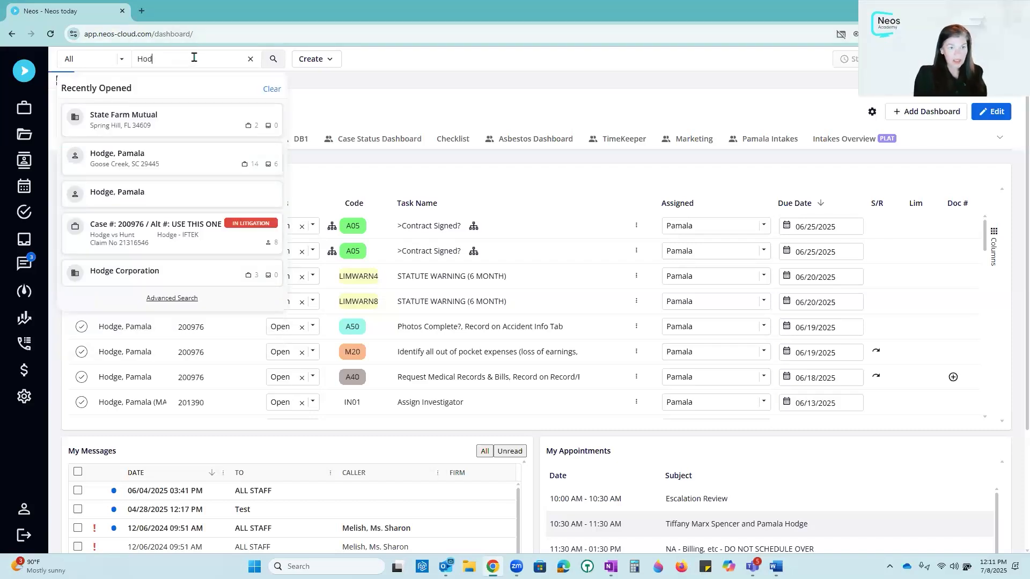
{"action": "left_click", "coordinate": [213, 237]}
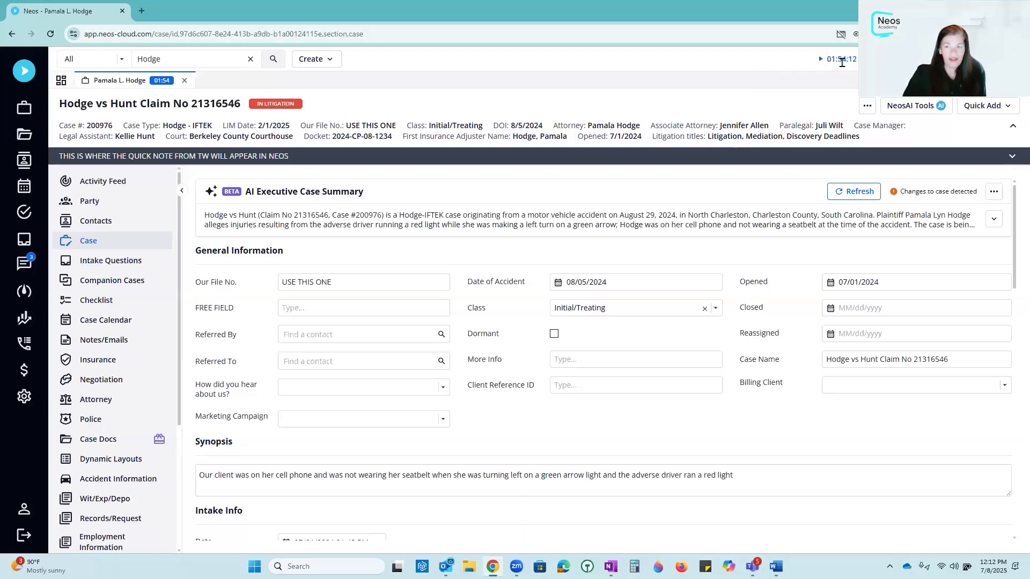
Open the Property Damage case involving State Farm Mutual and save its time-tracking note as TEST.
{"action": "left_click", "coordinate": [227, 63]}
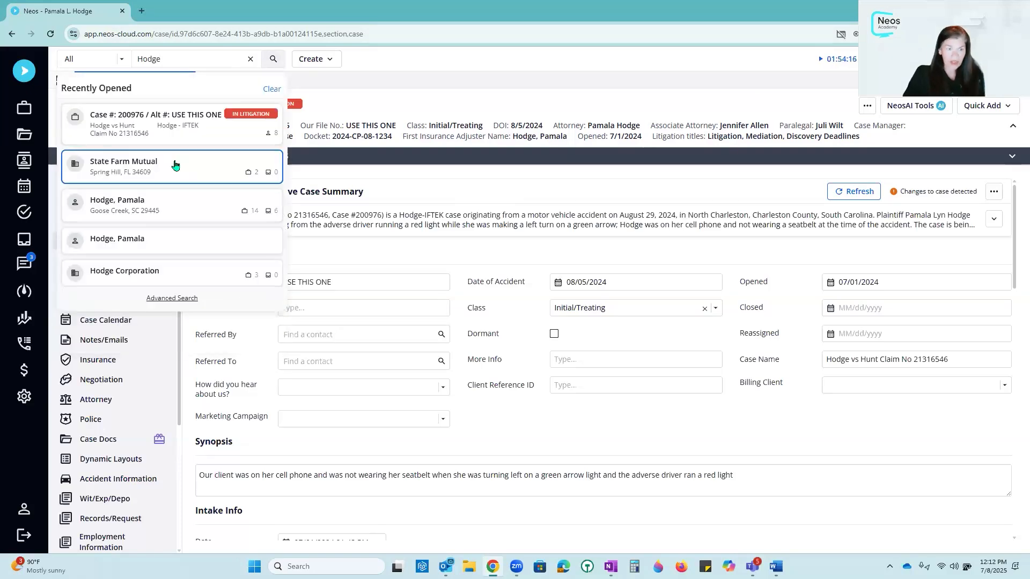
{"action": "left_click", "coordinate": [175, 164]}
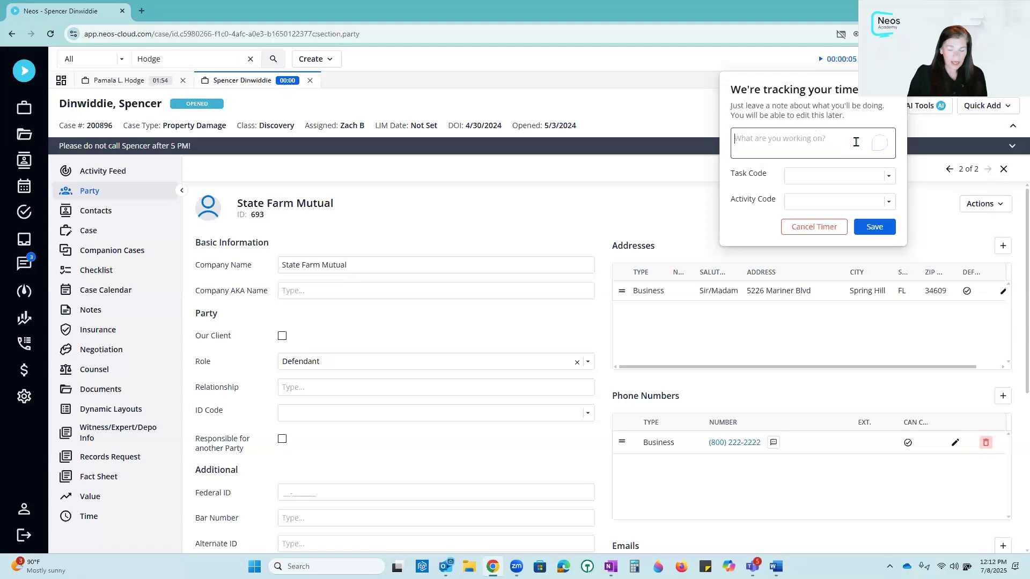
{"action": "type", "text": "TEST"}
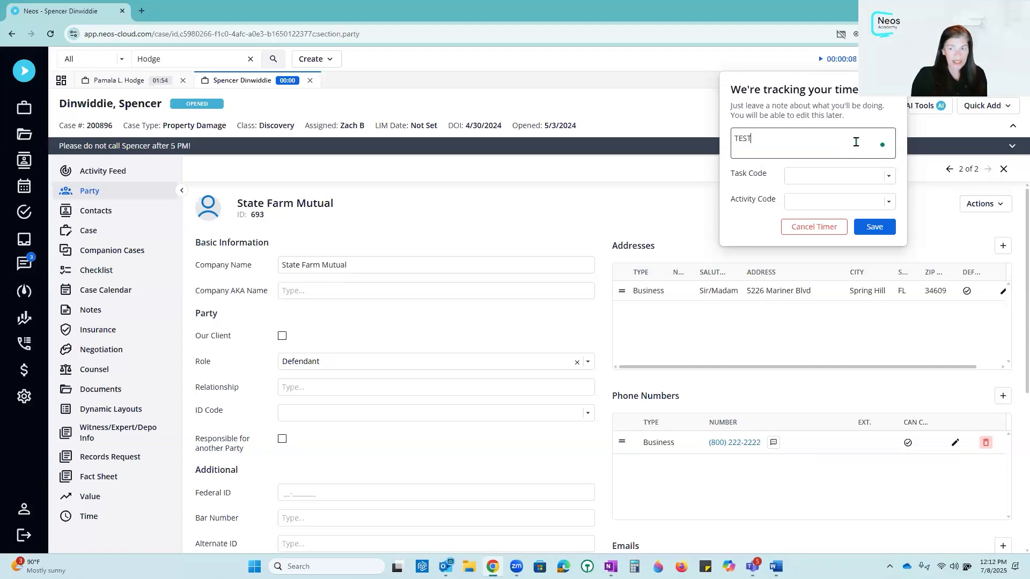
{"action": "left_click", "coordinate": [874, 229]}
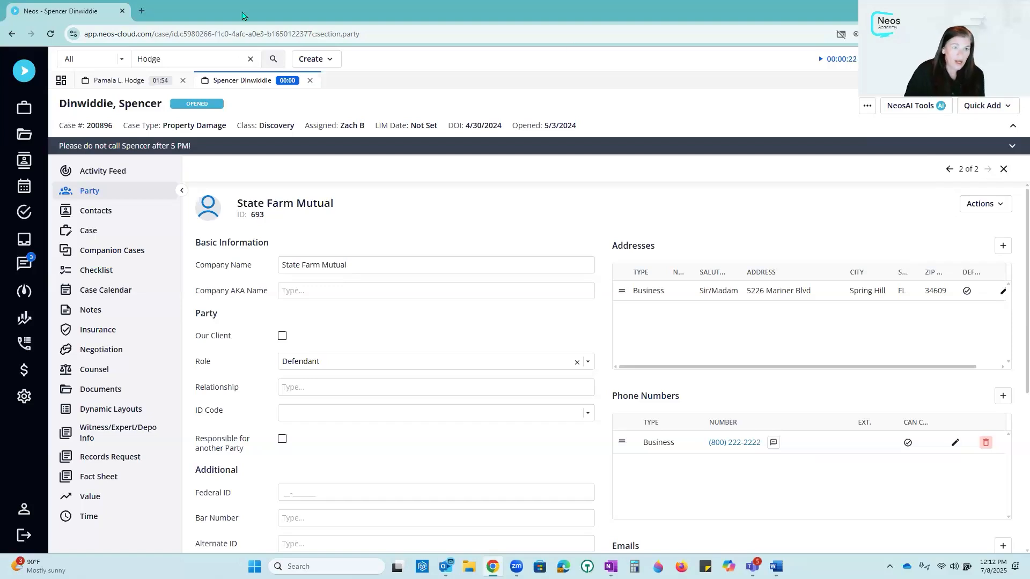
Return to the in-litigation case, stop its timer and check the date, description and time spent in the time entry.
{"action": "left_click", "coordinate": [164, 85]}
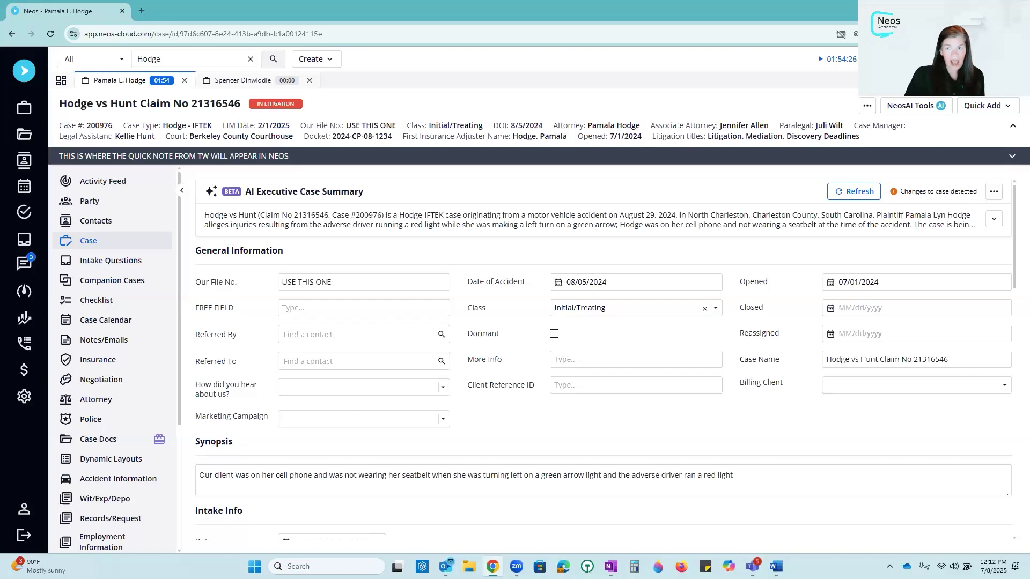
{"action": "left_click", "coordinate": [859, 59]}
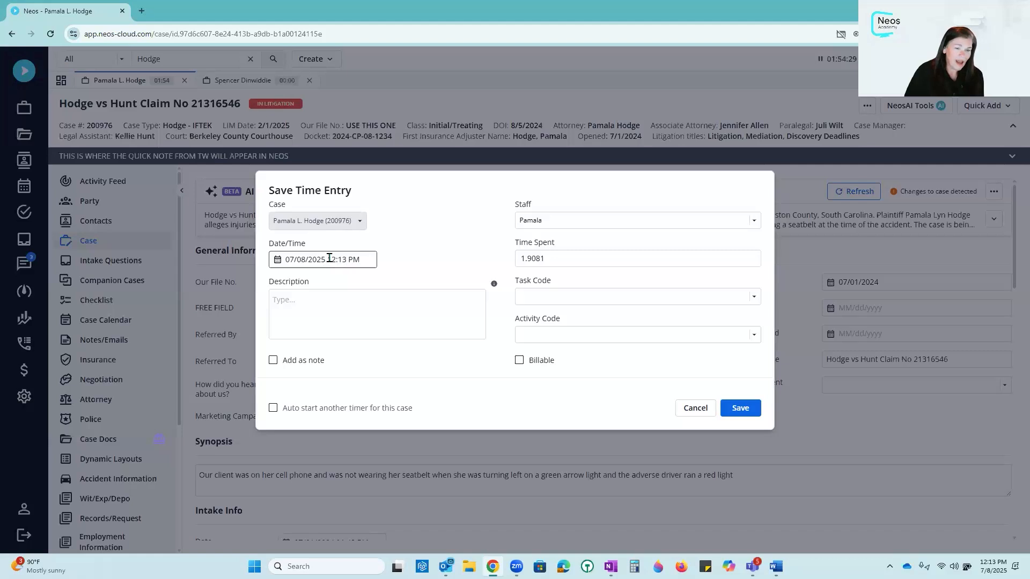
{"action": "left_click_drag", "start_coordinate": [331, 259], "coordinate": [366, 258]}
{"action": "left_click", "coordinate": [315, 307]}
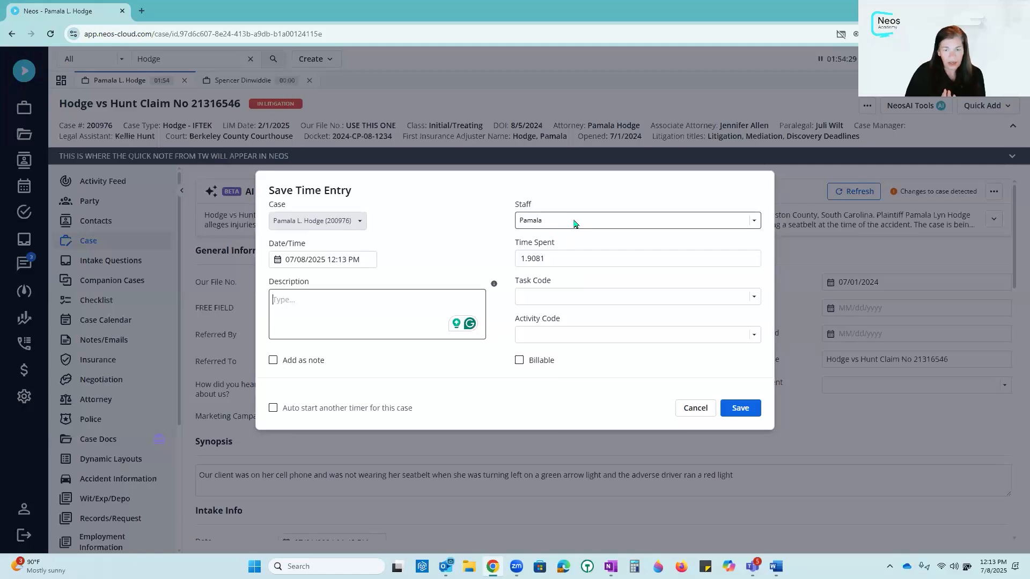
{"action": "left_click", "coordinate": [565, 259]}
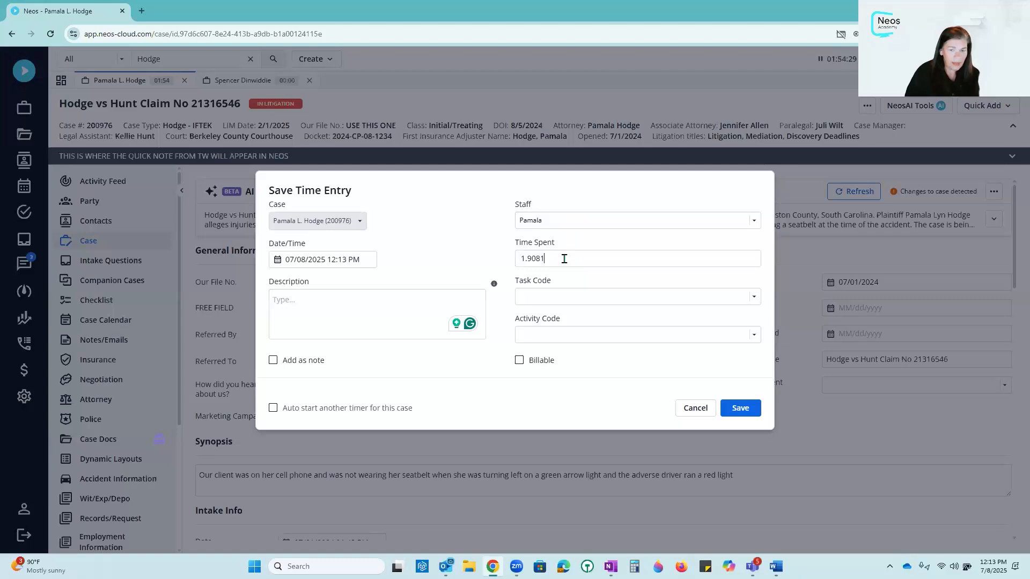
Set the time entry's task code to L110 - Fact Investigation/Development.
{"action": "left_click", "coordinate": [605, 294]}
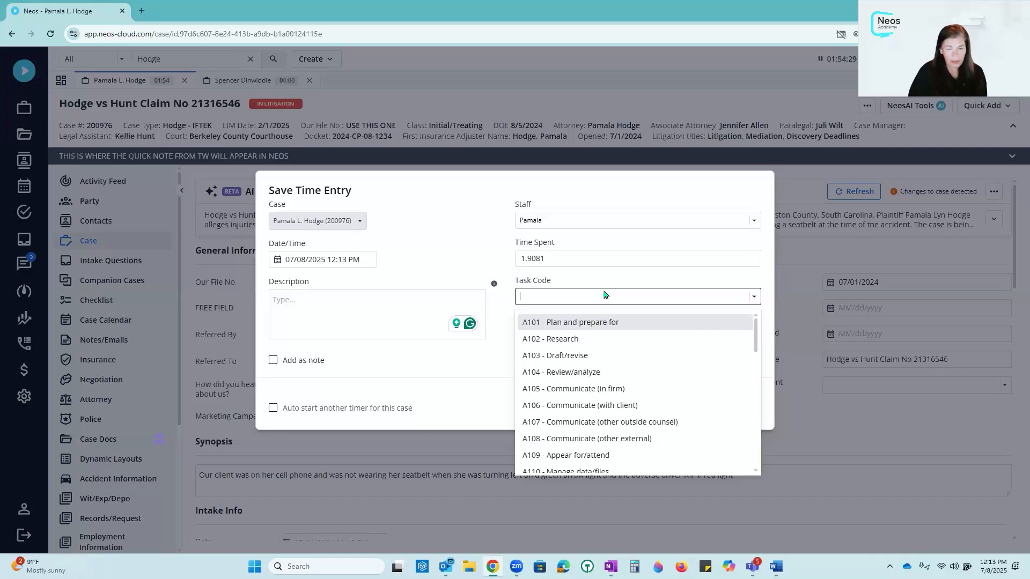
{"action": "type", "text": "l"}
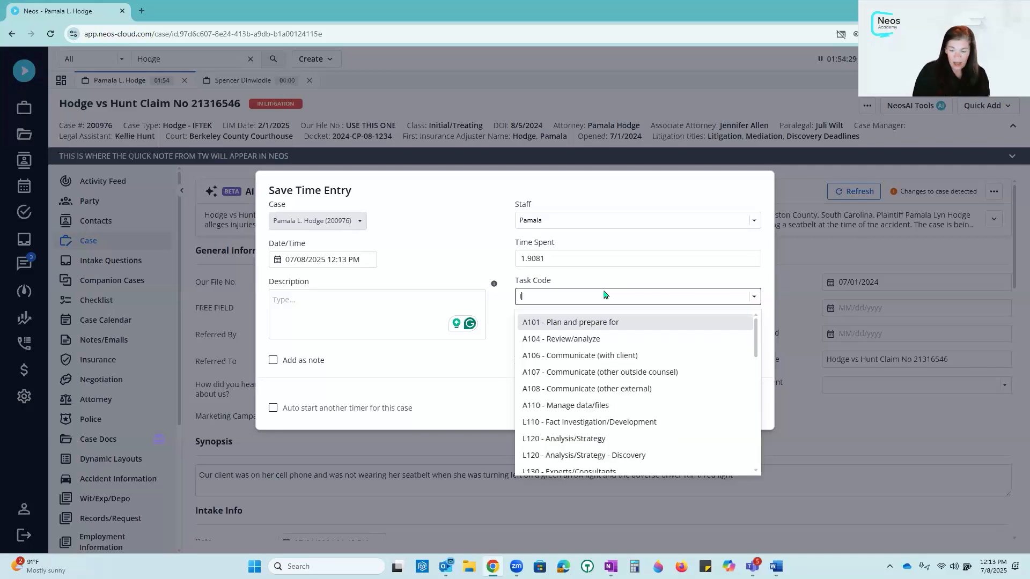
{"action": "type", "text": "110"}
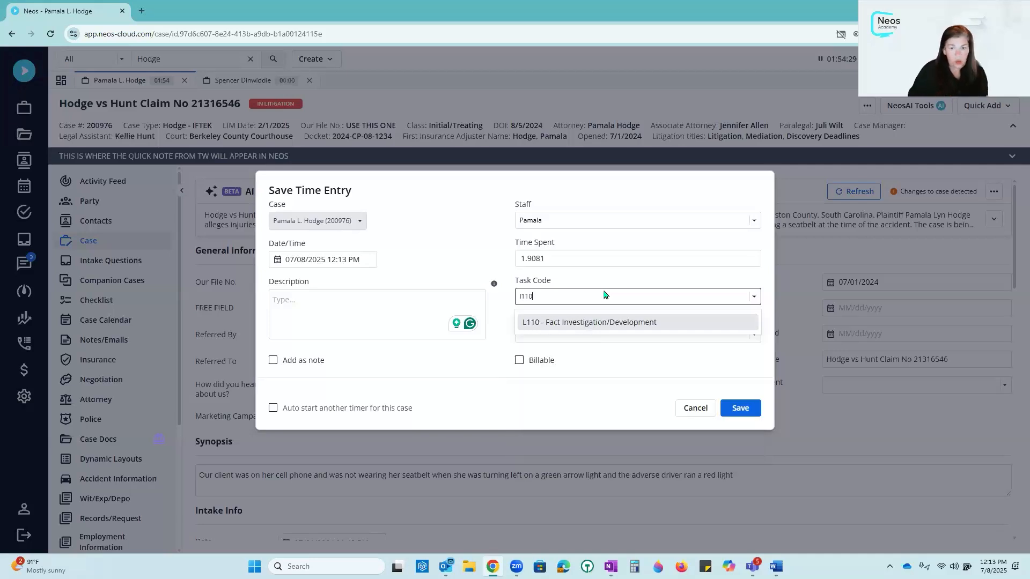
{"action": "left_click", "coordinate": [607, 322]}
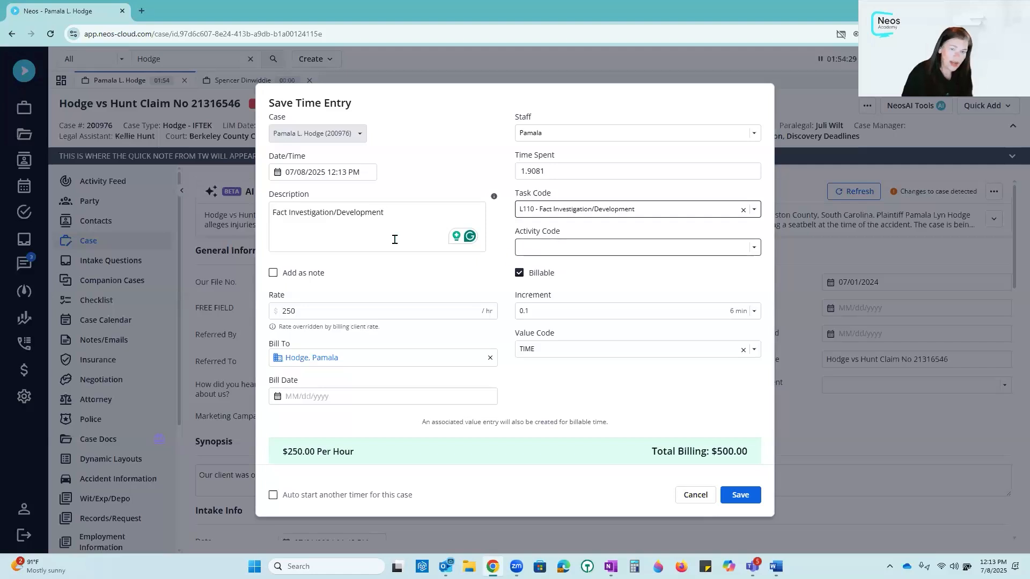
Append "additional time entry" to the end of the time entry's description.
{"action": "left_click_drag", "start_coordinate": [385, 213], "coordinate": [272, 213]}
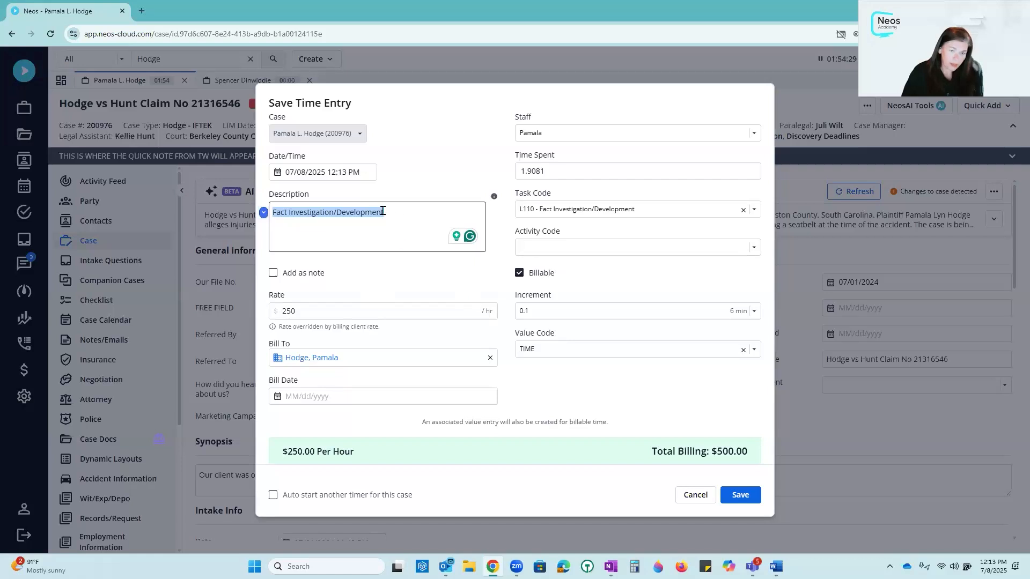
{"action": "left_click", "coordinate": [403, 209]}
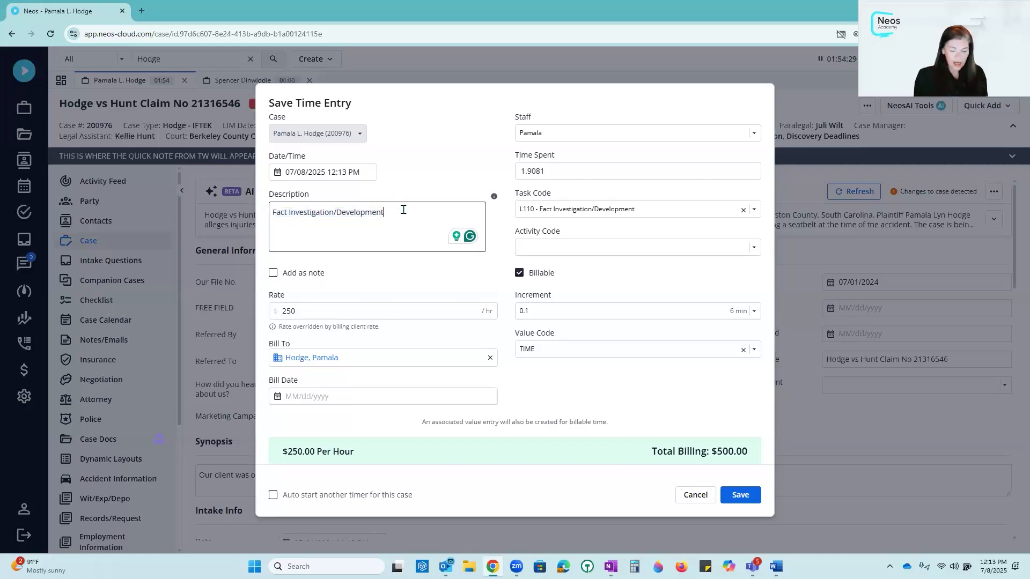
{"action": "type", "text": "additional time entry"}
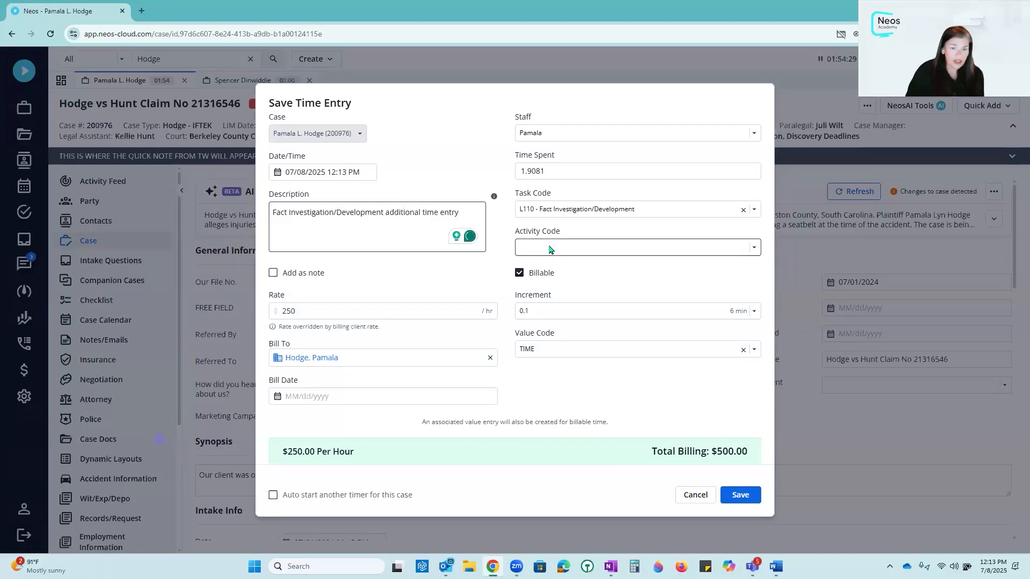
Set the activity code to A101 - Plan and prepare for, and have the time entry added as a note.
{"action": "left_click", "coordinate": [549, 249]}
{"action": "left_click", "coordinate": [588, 276]}
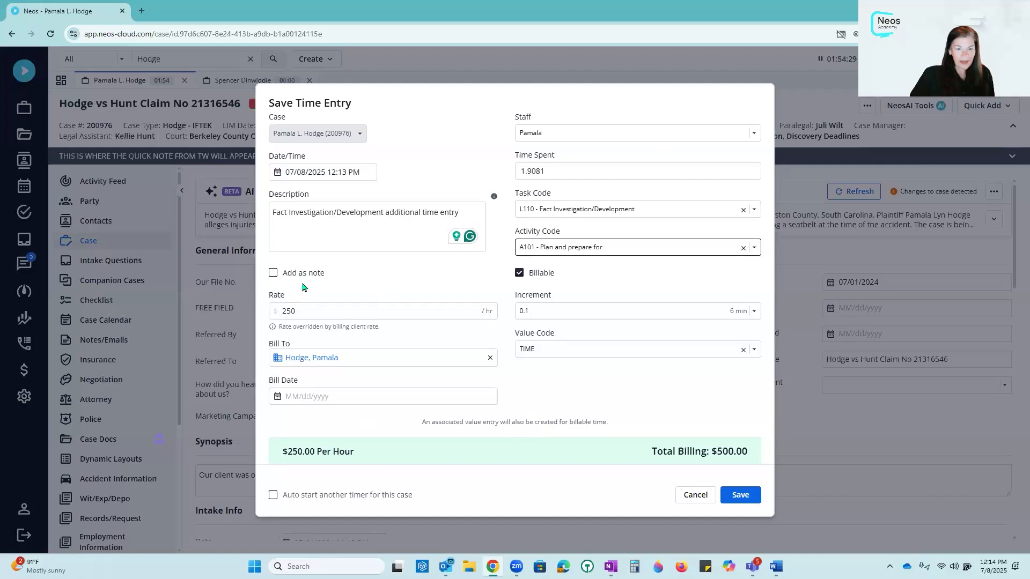
{"action": "left_click", "coordinate": [273, 275]}
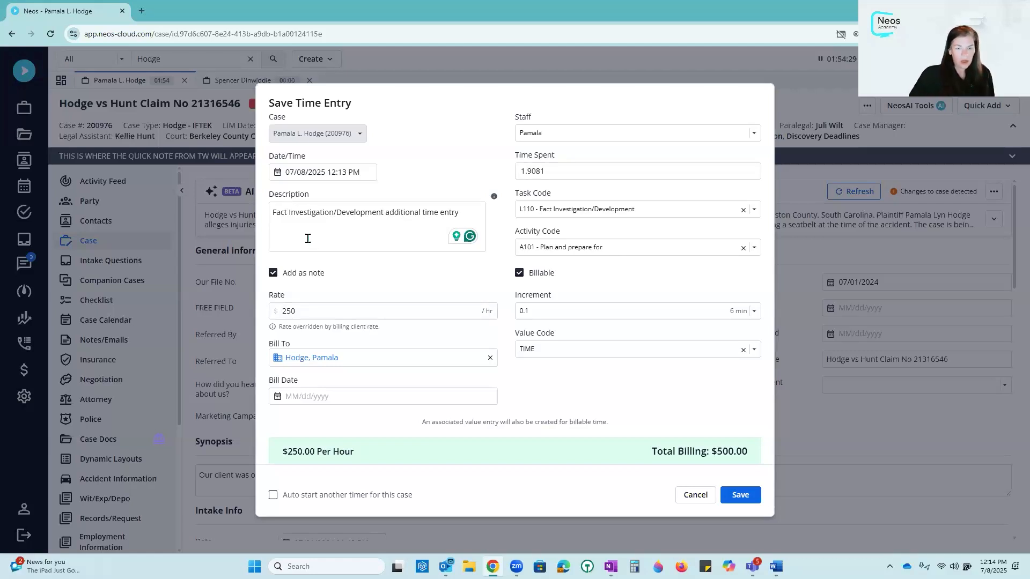
Check the time entry's hourly rate, save the entry and close it to show the case's list of time entries.
{"action": "left_click", "coordinate": [317, 312]}
{"action": "left_click_drag", "start_coordinate": [310, 312], "coordinate": [277, 313]}
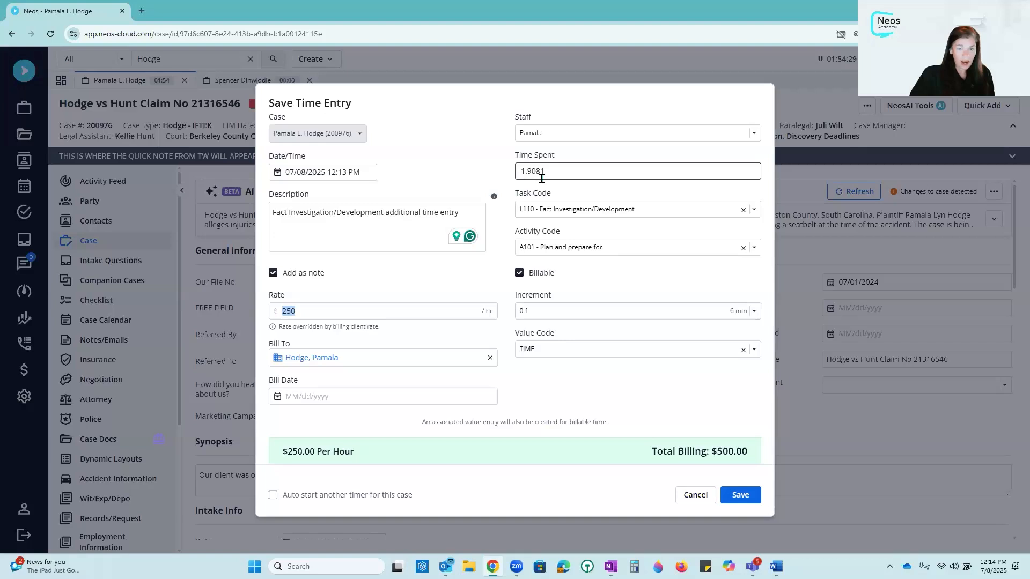
{"action": "left_click", "coordinate": [740, 496]}
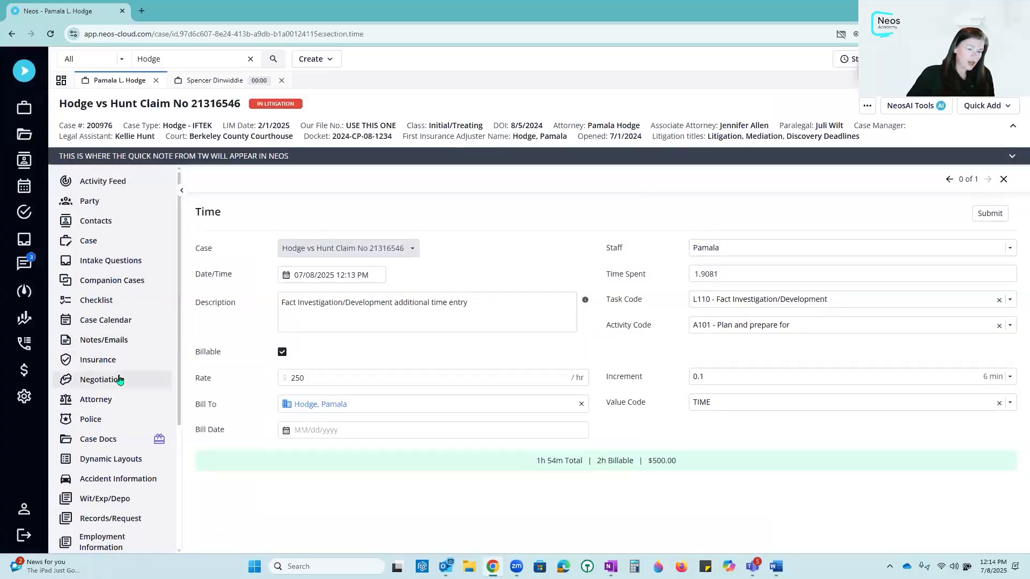
{"action": "scroll", "coordinate": [119, 379], "scroll_direction": "down", "scroll_amount": 3}
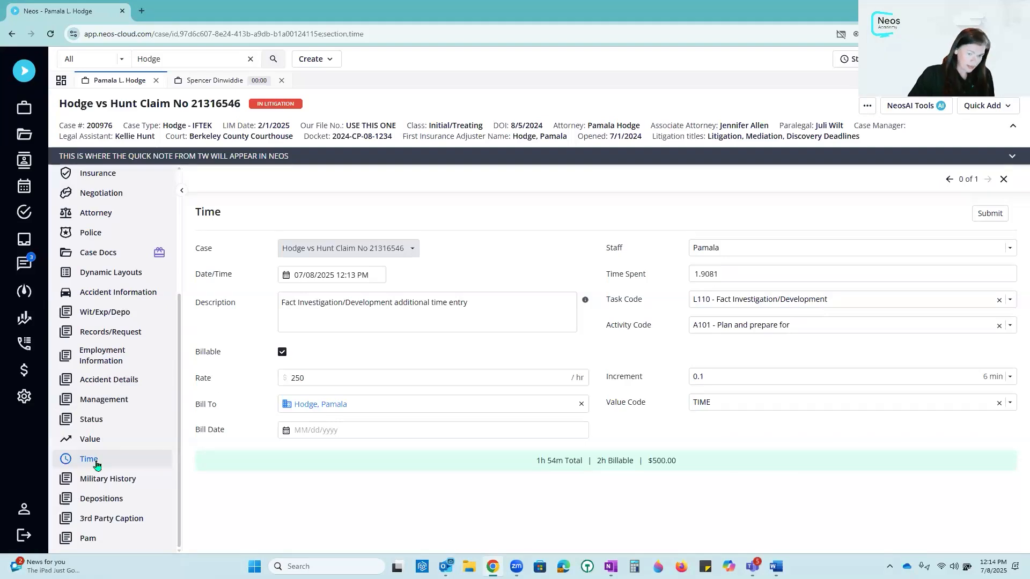
{"action": "left_click", "coordinate": [1003, 180]}
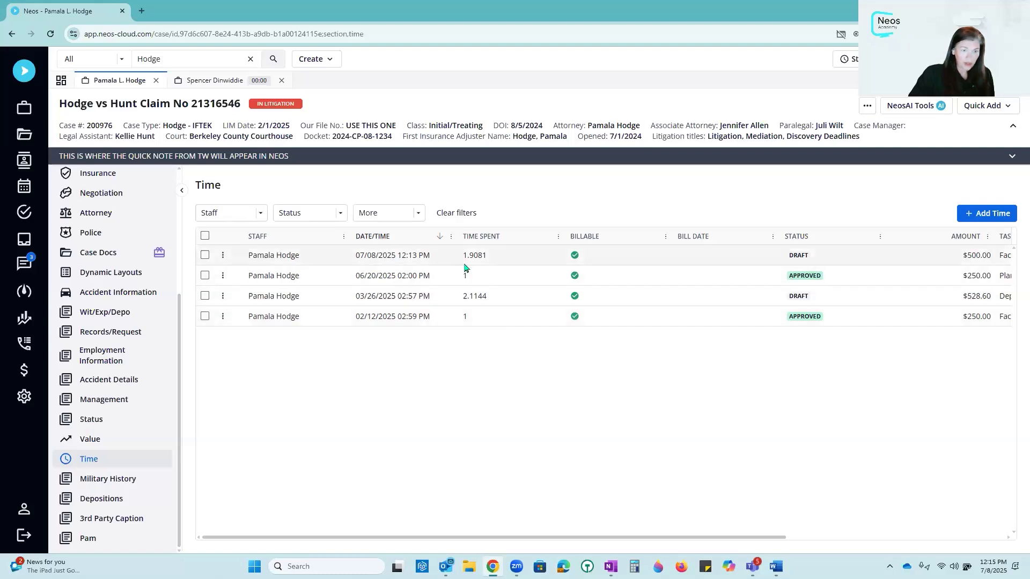
Open the 07/08/2025 12:13 PM time entry and append "- Add information" to the end of its description.
{"action": "left_click", "coordinate": [398, 254]}
{"action": "left_click", "coordinate": [493, 302]}
{"action": "type", "text": "-"}
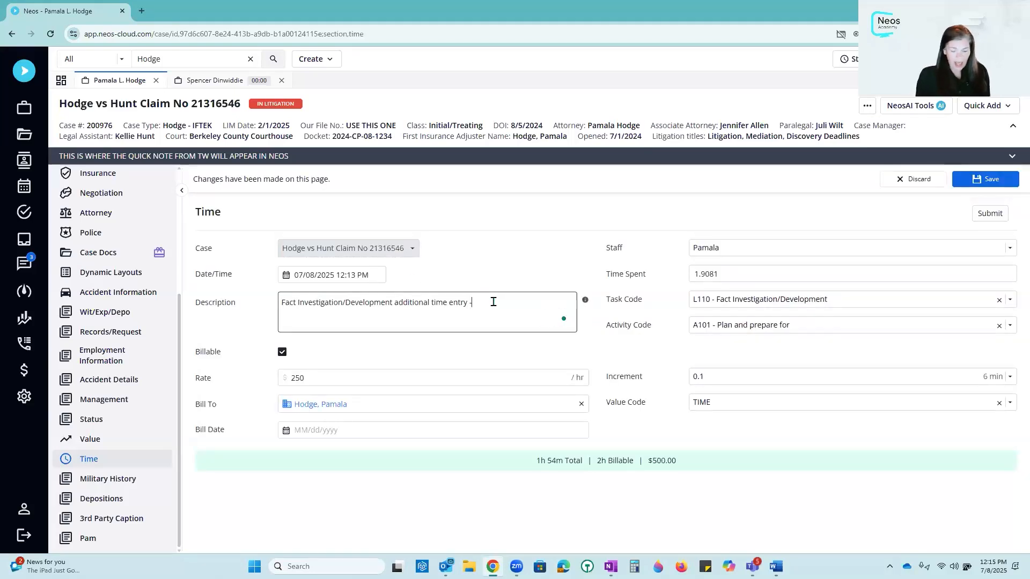
{"action": "type", "text": " Add "}
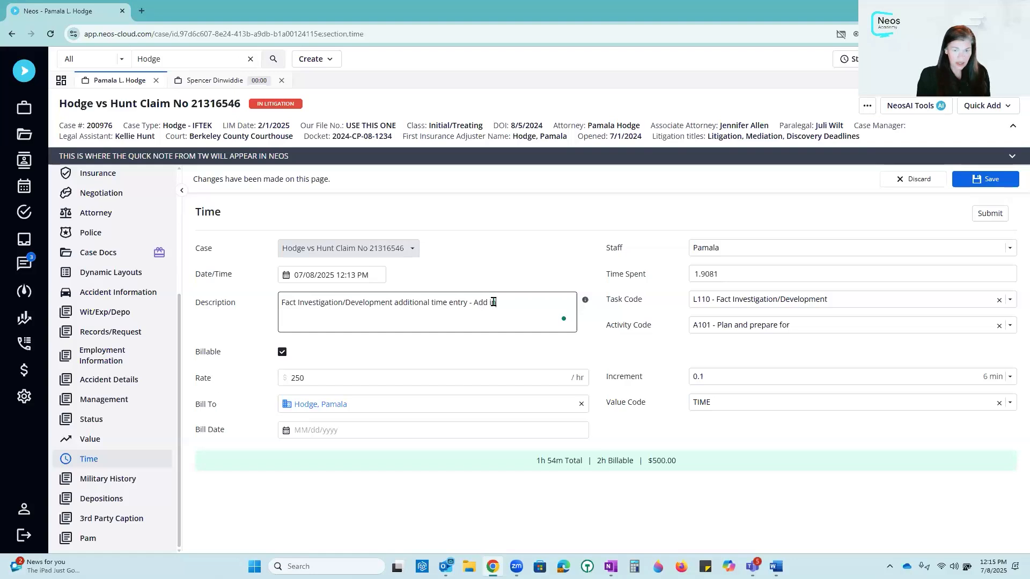
{"action": "type", "text": "information"}
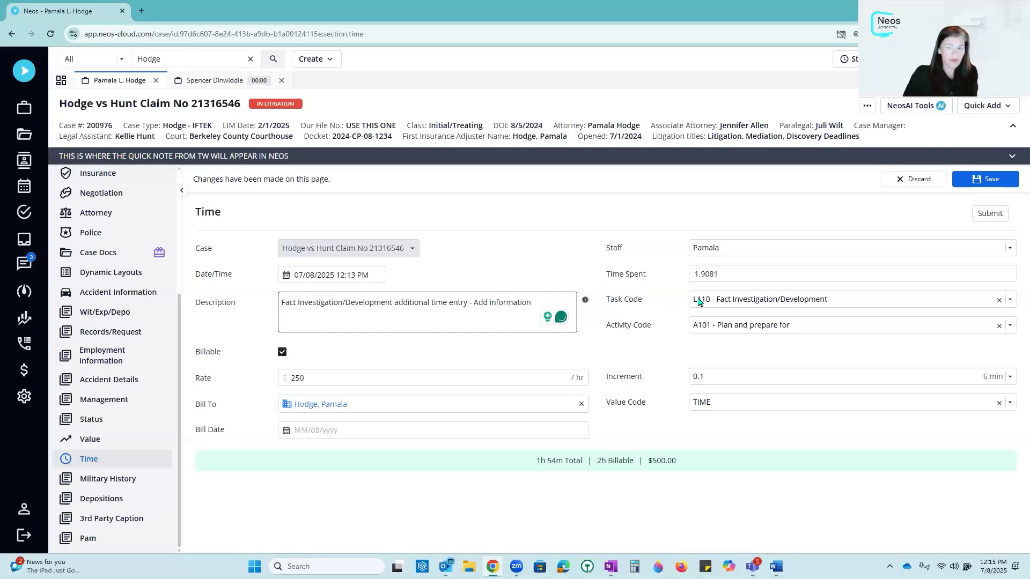
Set the time entry's time spent to 2.0 and save the changes.
{"action": "left_click", "coordinate": [736, 271]}
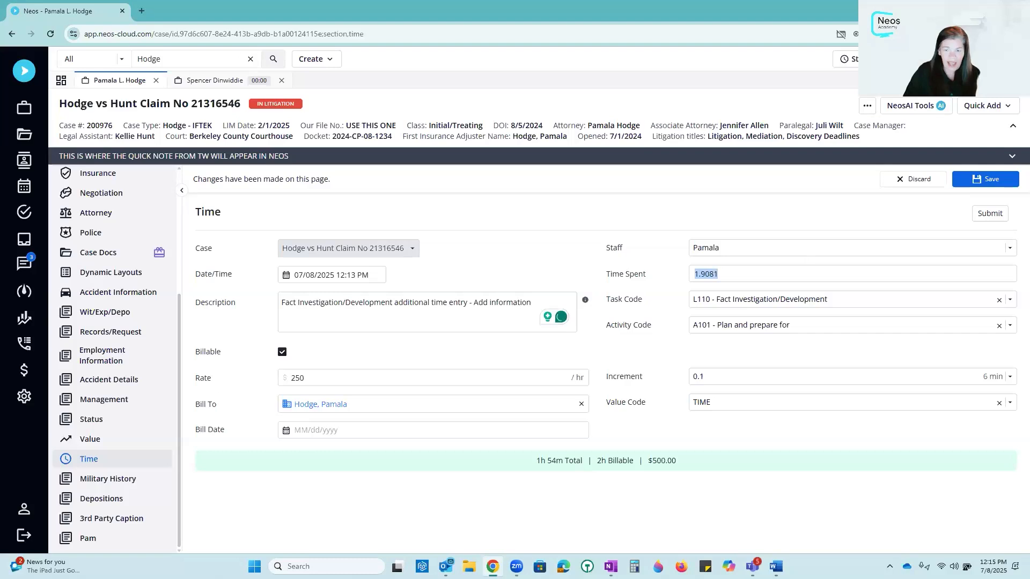
{"action": "type", "text": "2.0"}
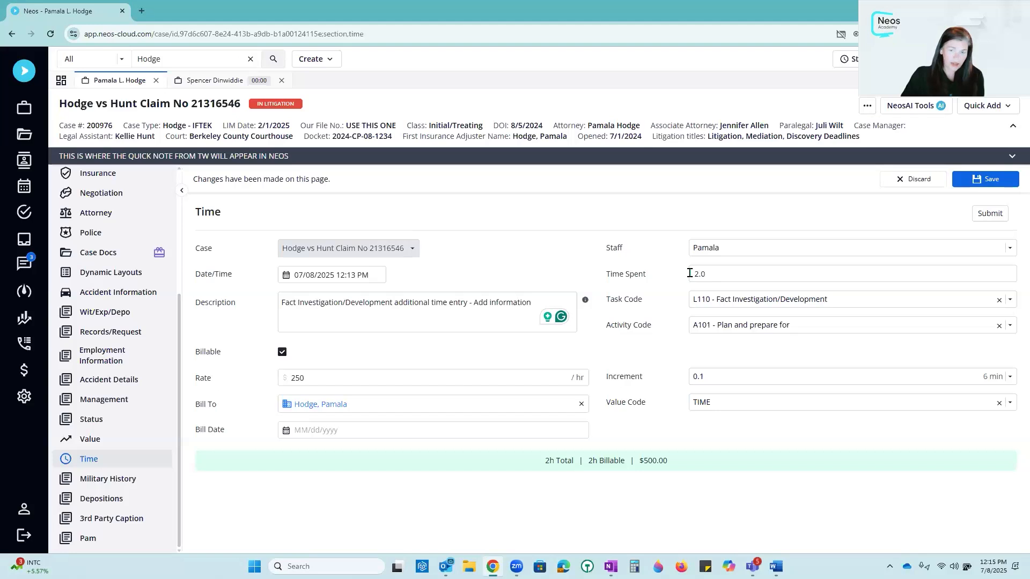
{"action": "left_click", "coordinate": [992, 184]}
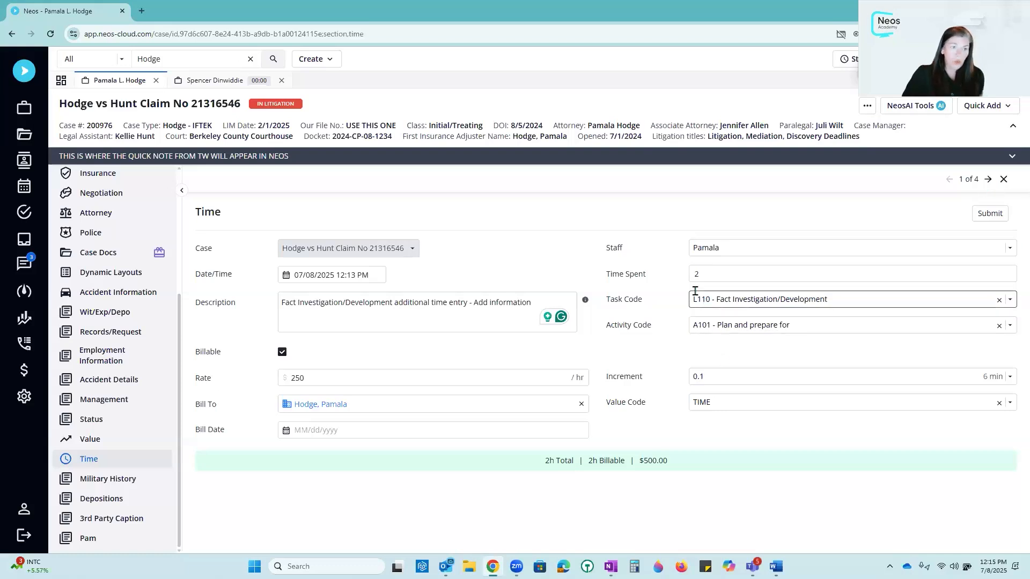
Review the firm's time and billing preferences, including the options available for the default time increment.
{"action": "left_click", "coordinate": [23, 397]}
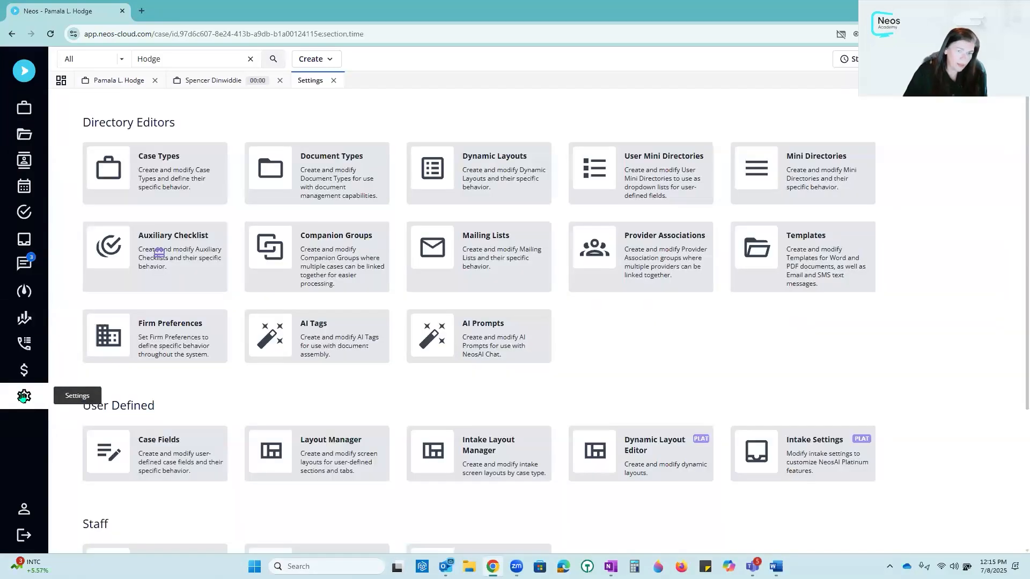
{"action": "left_click", "coordinate": [169, 332]}
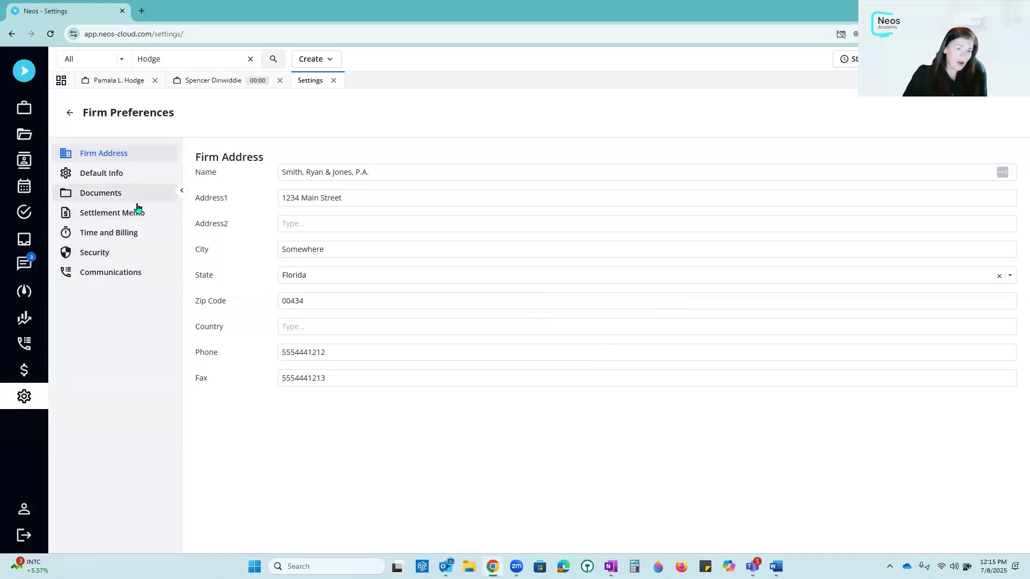
{"action": "left_click", "coordinate": [129, 239]}
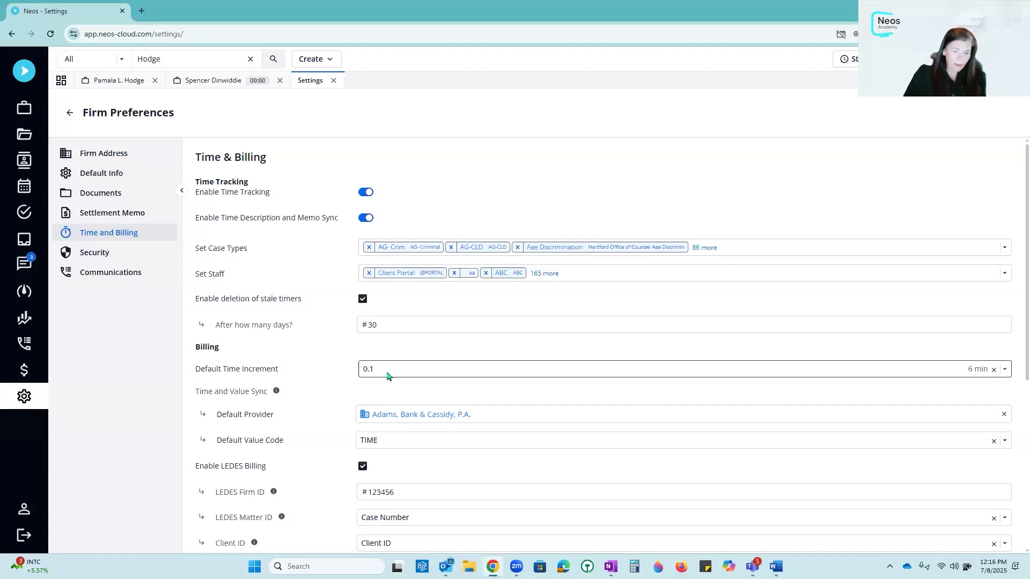
{"action": "left_click", "coordinate": [1006, 374]}
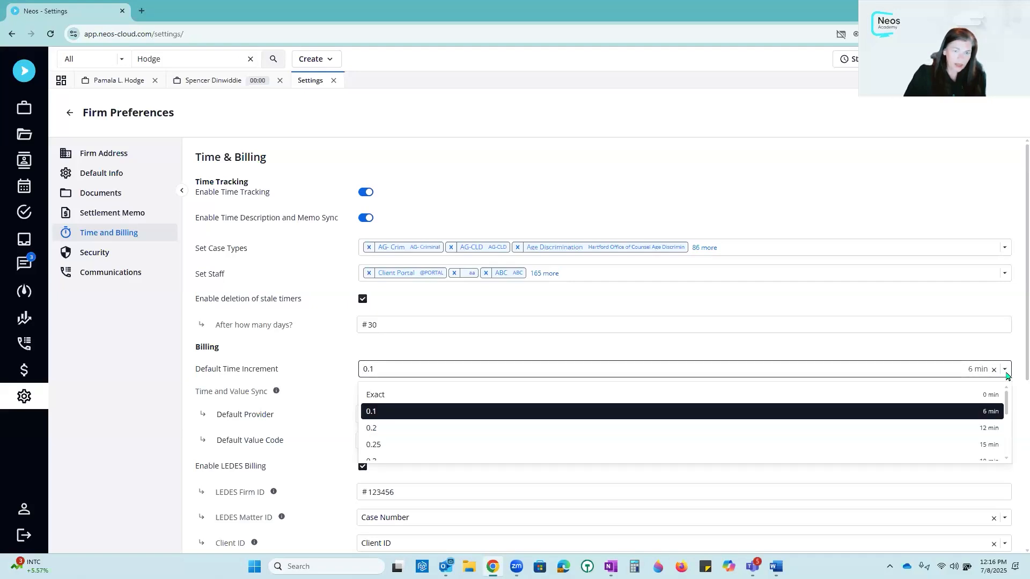
{"action": "left_click", "coordinate": [1006, 374]}
{"action": "scroll", "coordinate": [1007, 376], "scroll_direction": "down", "scroll_amount": 3}
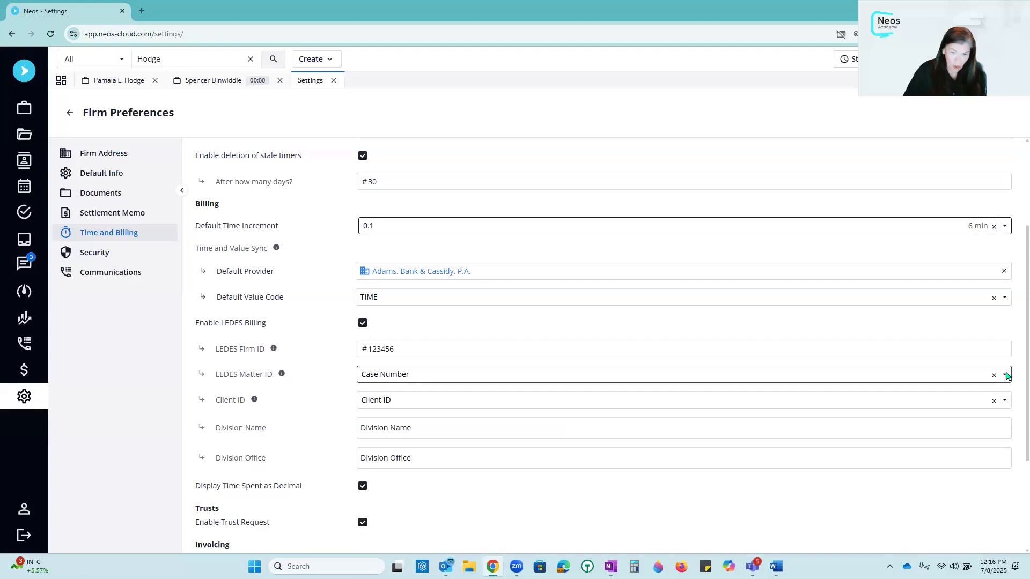
{"action": "scroll", "coordinate": [1006, 376], "scroll_direction": "up", "scroll_amount": 3}
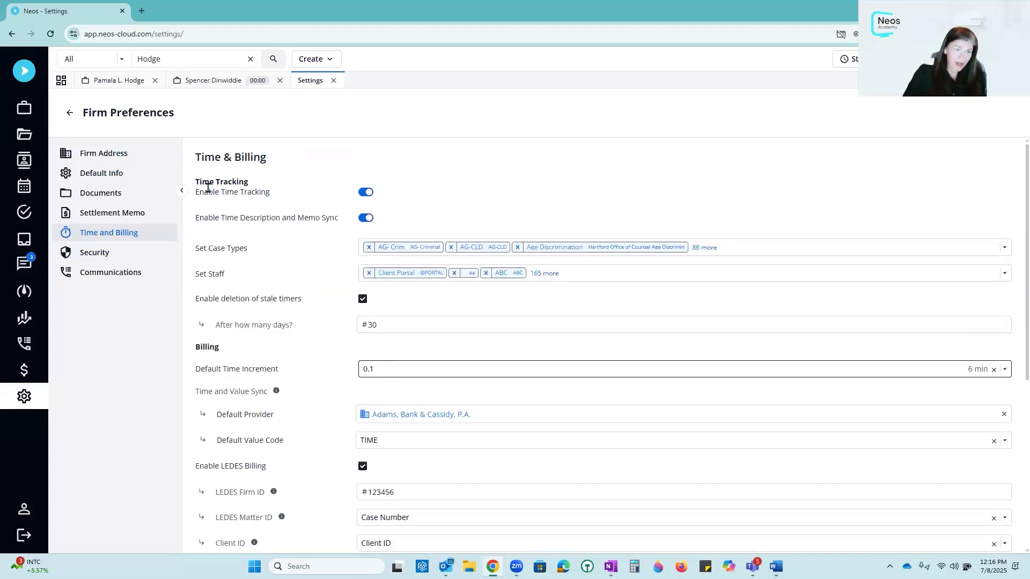
Return to the in-litigation case, close the open time entry and start a new one with a time spent of 1.5.
{"action": "left_click", "coordinate": [127, 86]}
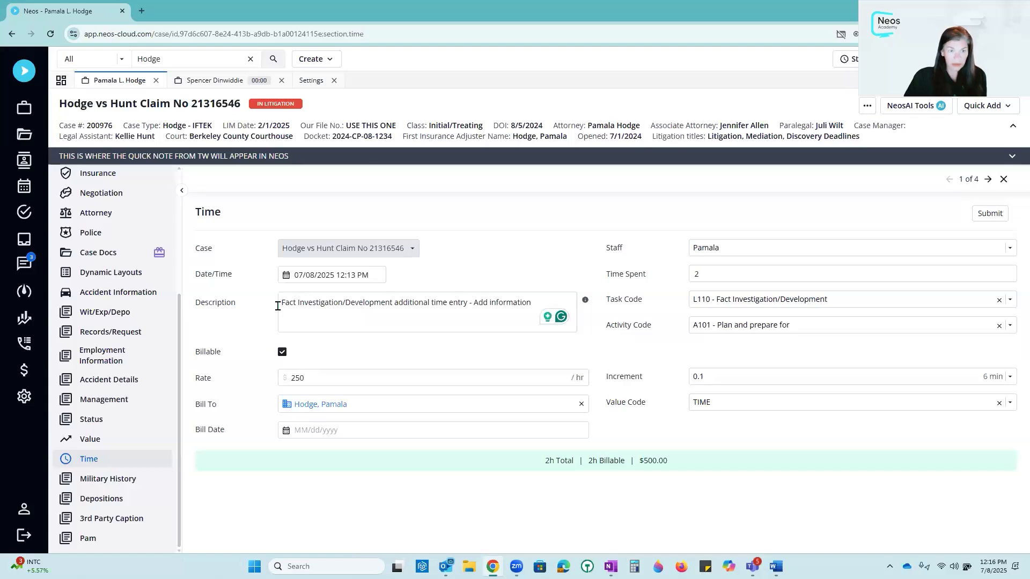
{"action": "left_click", "coordinate": [1004, 181]}
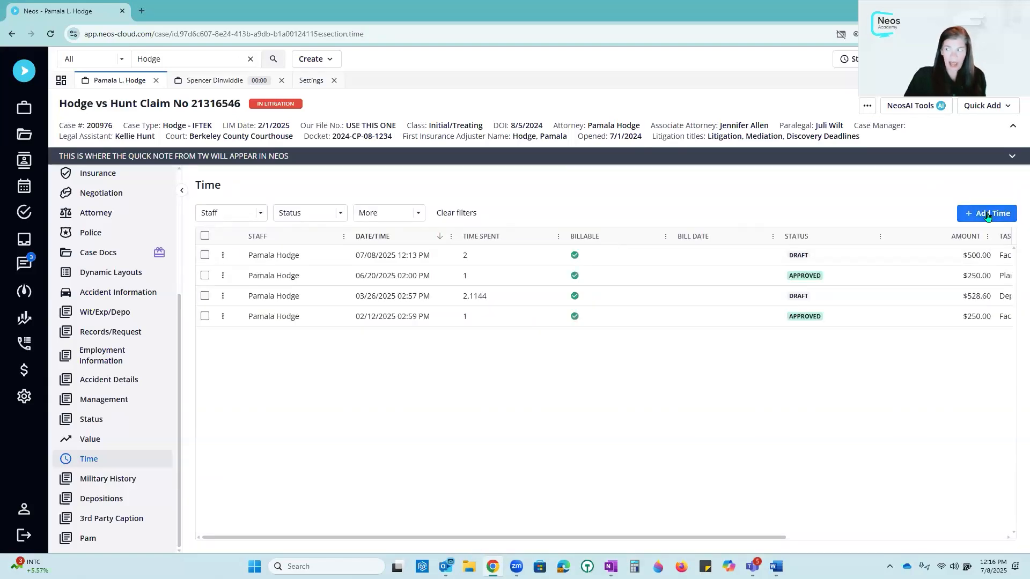
{"action": "left_click", "coordinate": [988, 214]}
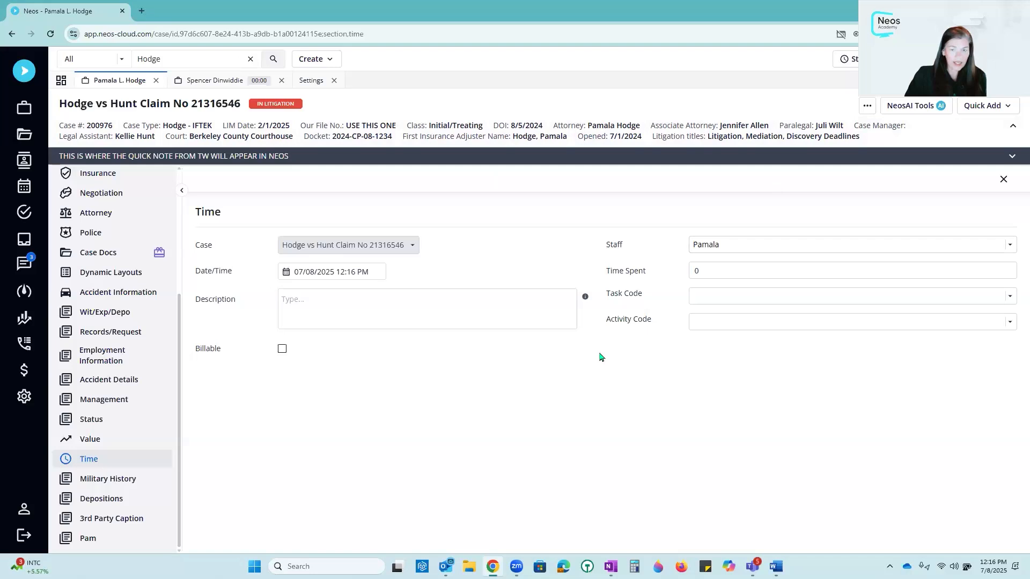
{"action": "left_click", "coordinate": [712, 266]}
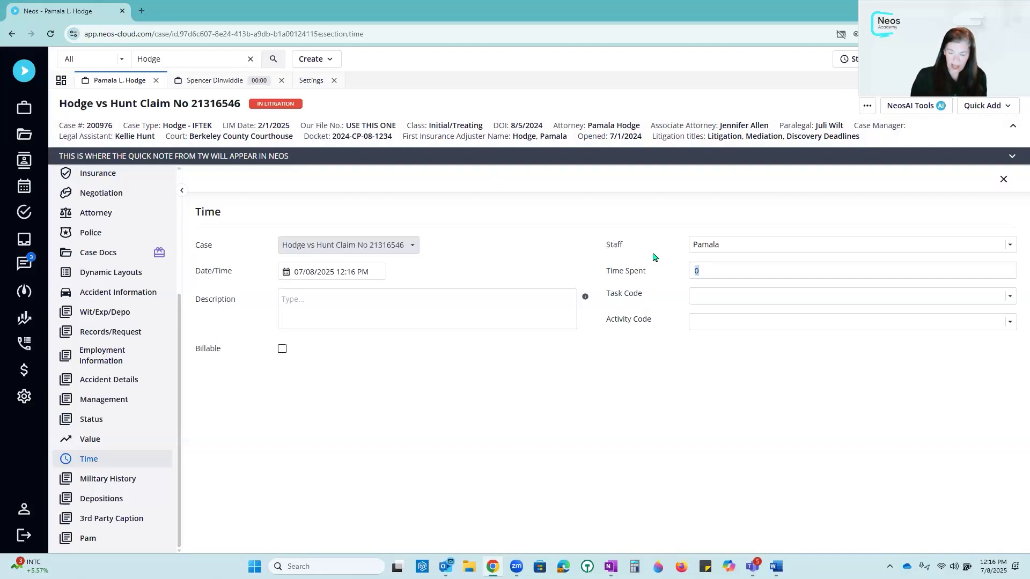
{"action": "type", "text": "1."}
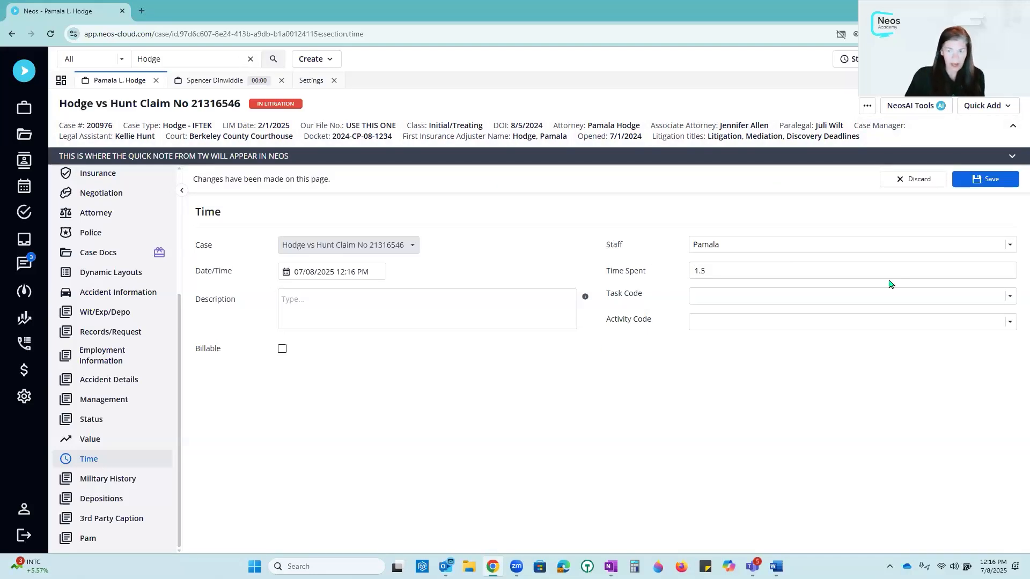
{"action": "type", "text": "5"}
Set the new entry's task code to L120 - Analysis/Strategy and its activity code to A102 - Research.
{"action": "left_click", "coordinate": [765, 295]}
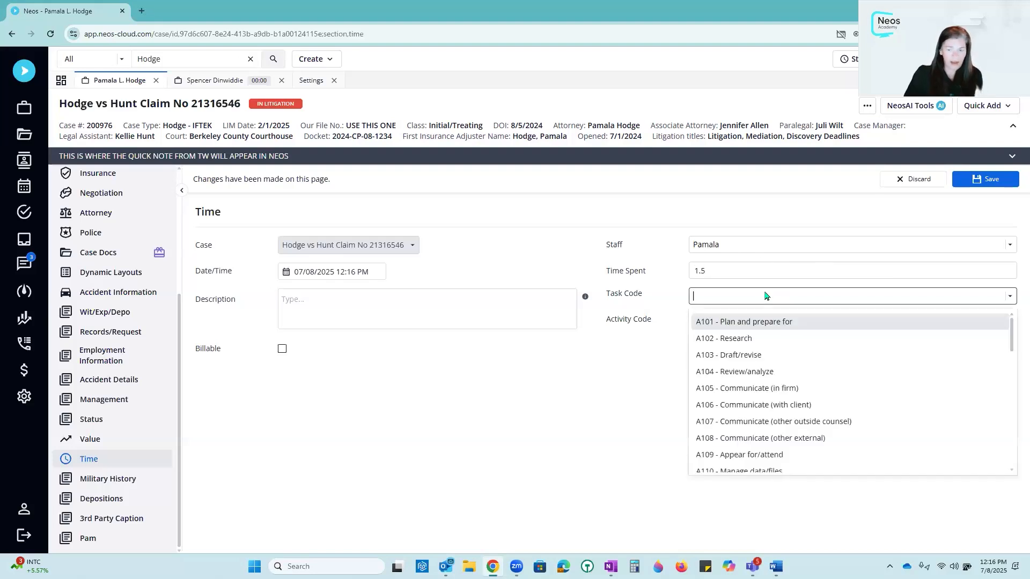
{"action": "type", "text": "l120"}
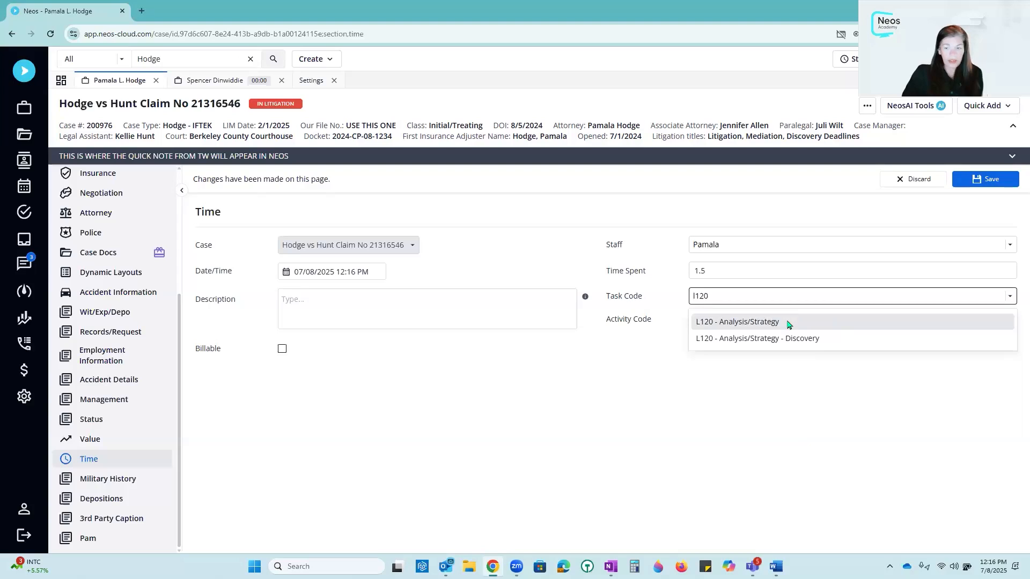
{"action": "left_click", "coordinate": [788, 323]}
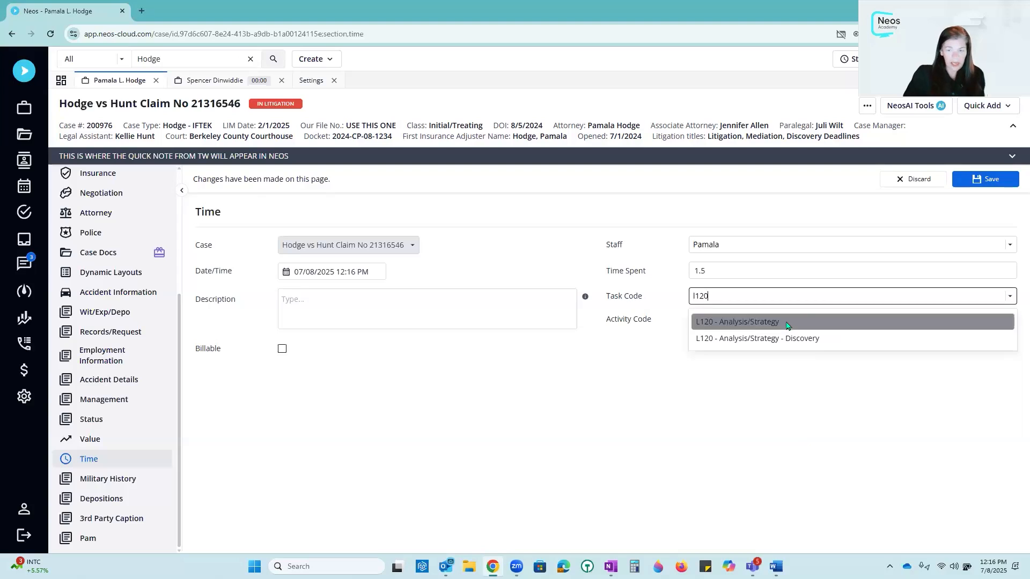
{"action": "left_click", "coordinate": [789, 322]}
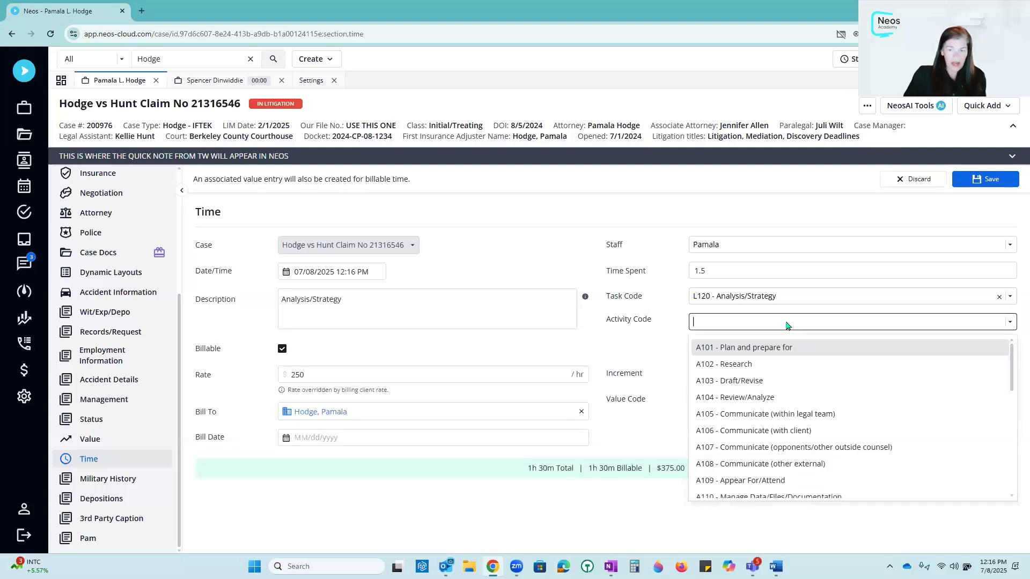
{"action": "left_click", "coordinate": [791, 366]}
Append "- task" to the new time entry's description and save the entry.
{"action": "left_click", "coordinate": [406, 293]}
{"action": "type", "text": "-"}
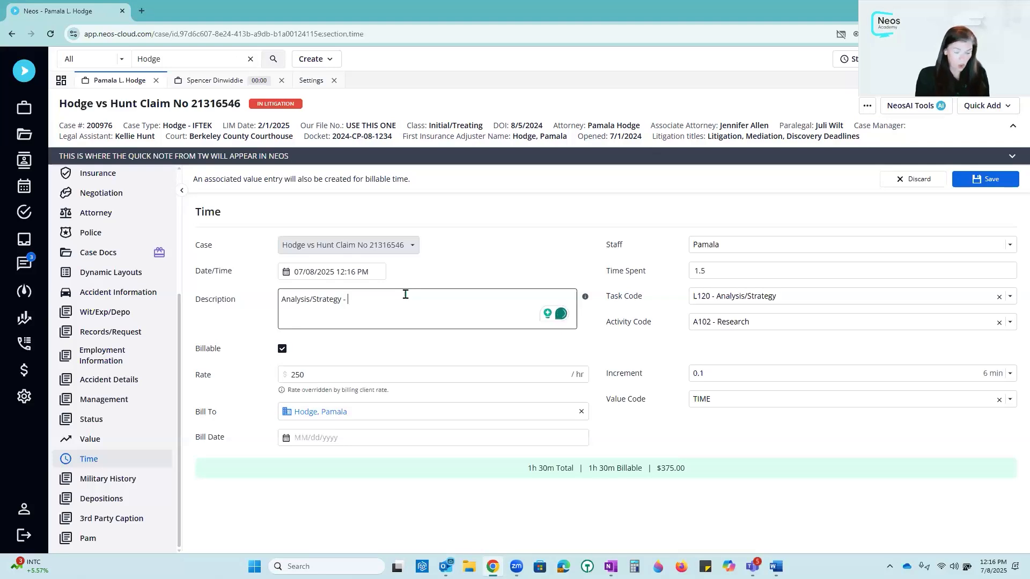
{"action": "type", "text": " task"}
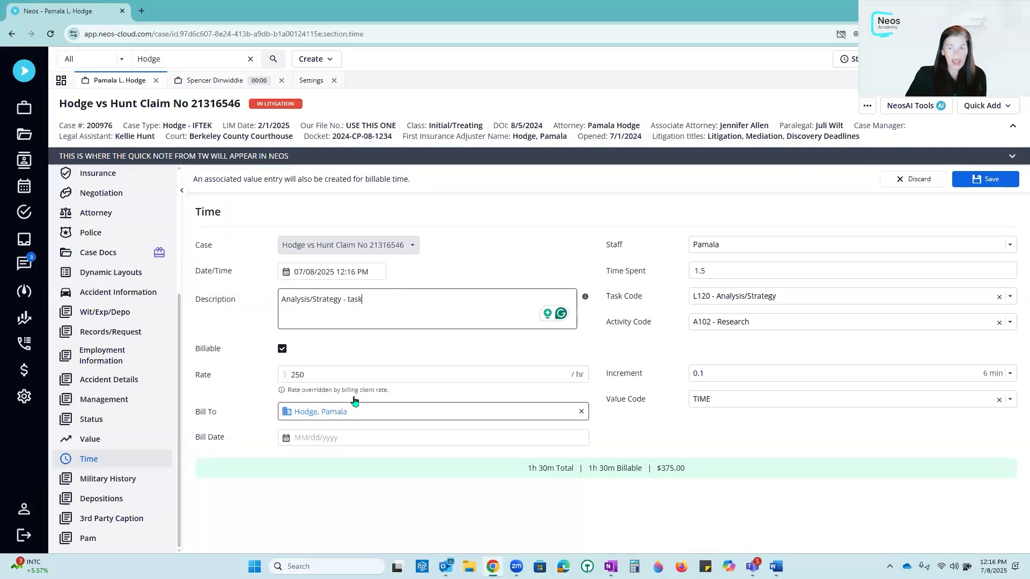
{"action": "left_click", "coordinate": [999, 177]}
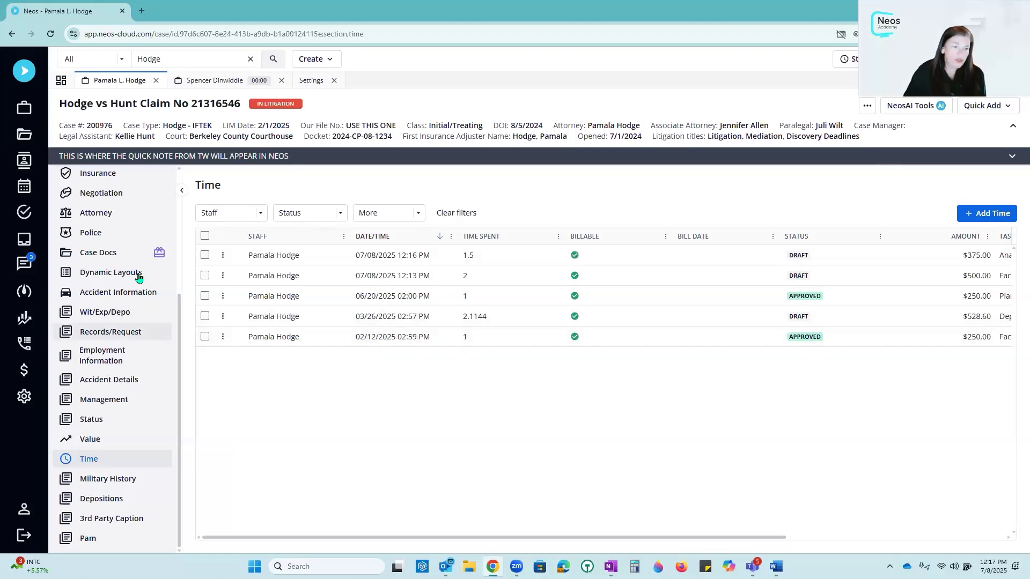
Set the billing client in the case's general information to State Farm Auto and save the case.
{"action": "scroll", "coordinate": [138, 277], "scroll_direction": "up", "scroll_amount": 3}
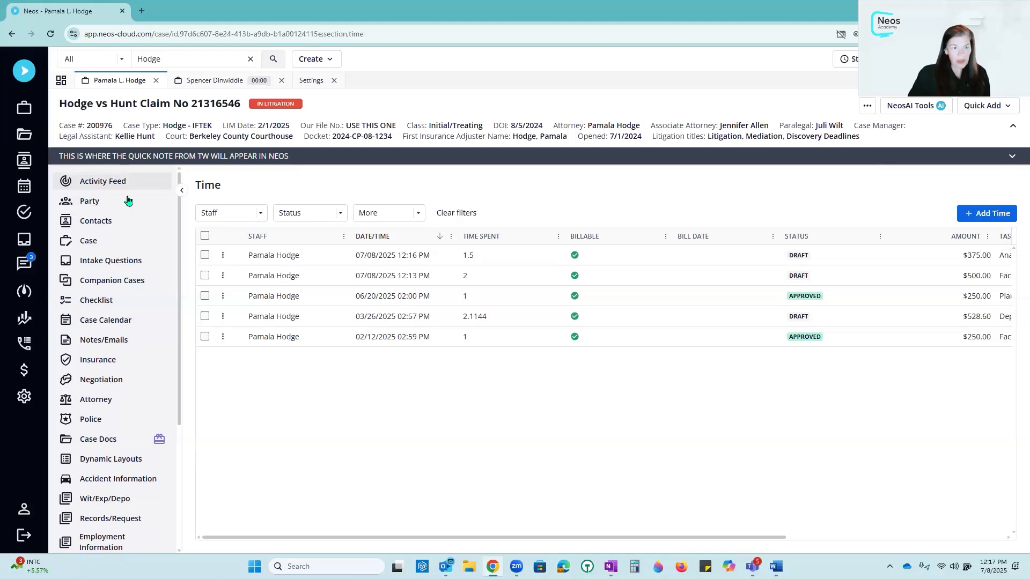
{"action": "left_click", "coordinate": [118, 242]}
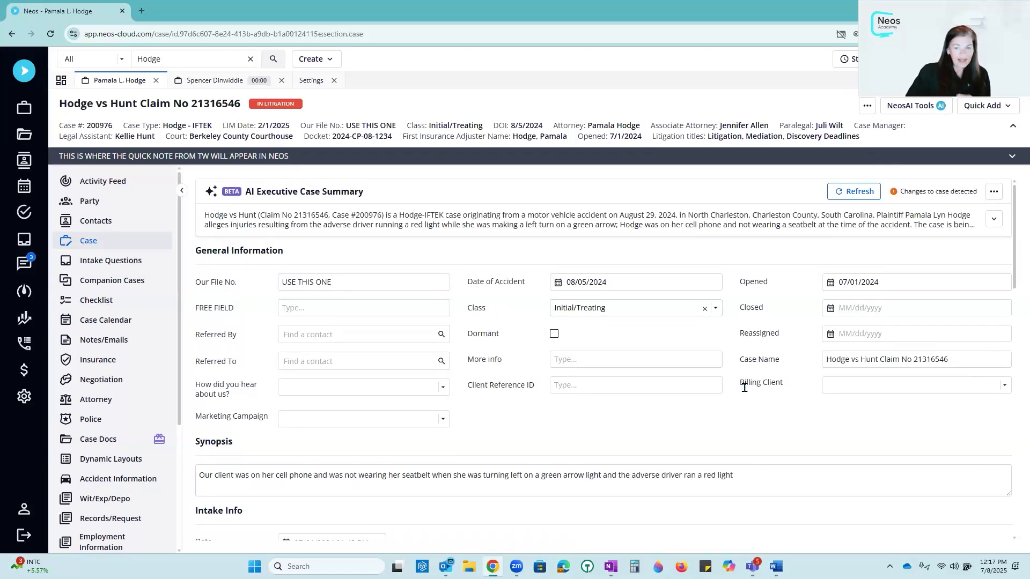
{"action": "left_click_drag", "start_coordinate": [739, 384], "coordinate": [784, 387]}
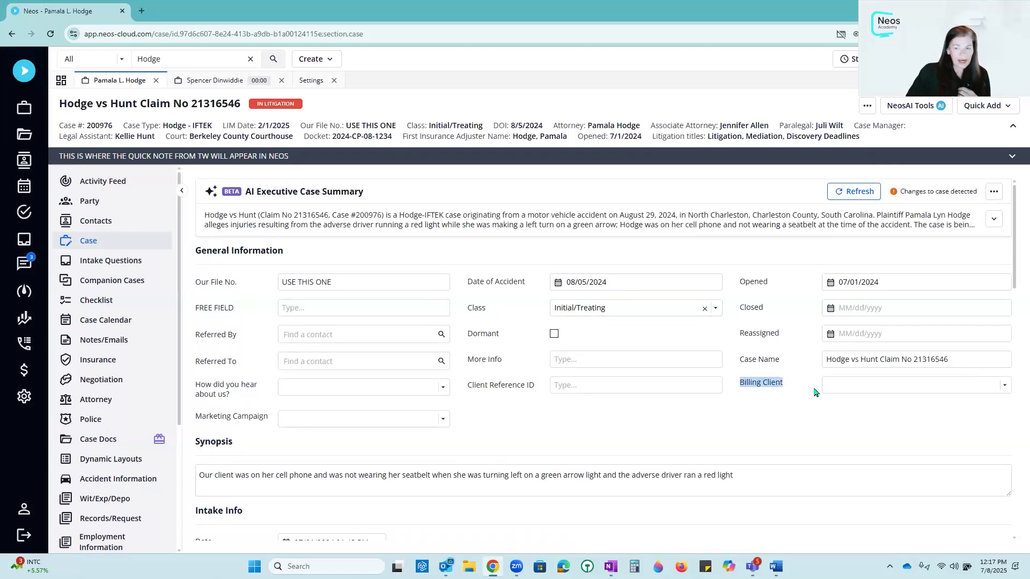
{"action": "left_click", "coordinate": [1005, 387]}
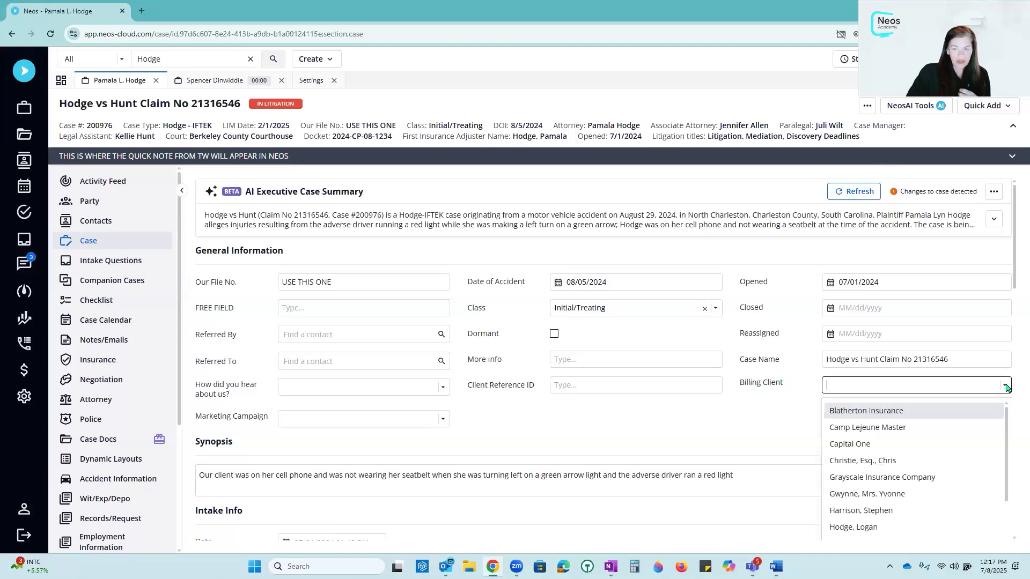
{"action": "scroll", "coordinate": [988, 447], "scroll_direction": "down", "scroll_amount": 2}
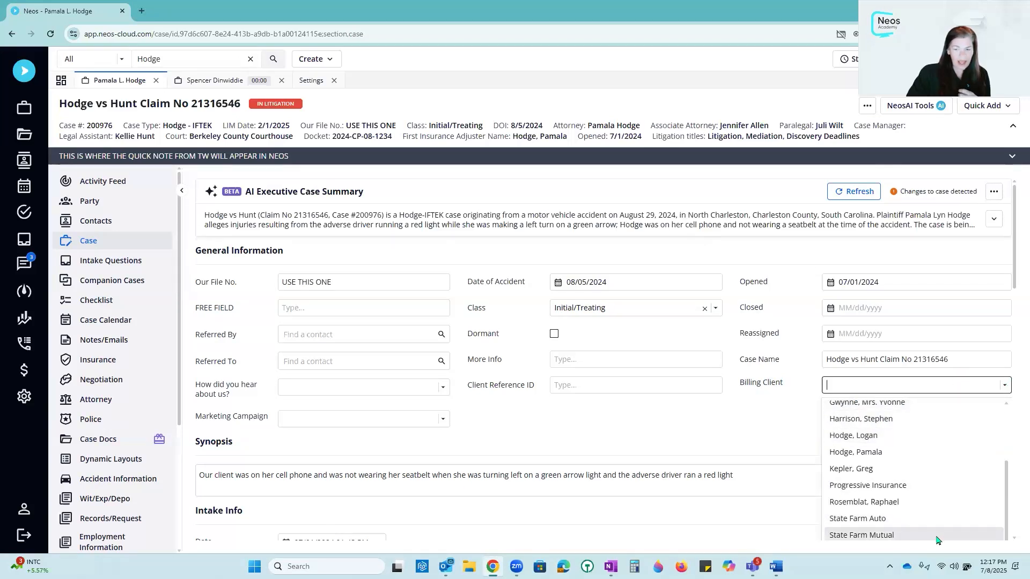
{"action": "left_click", "coordinate": [881, 521]}
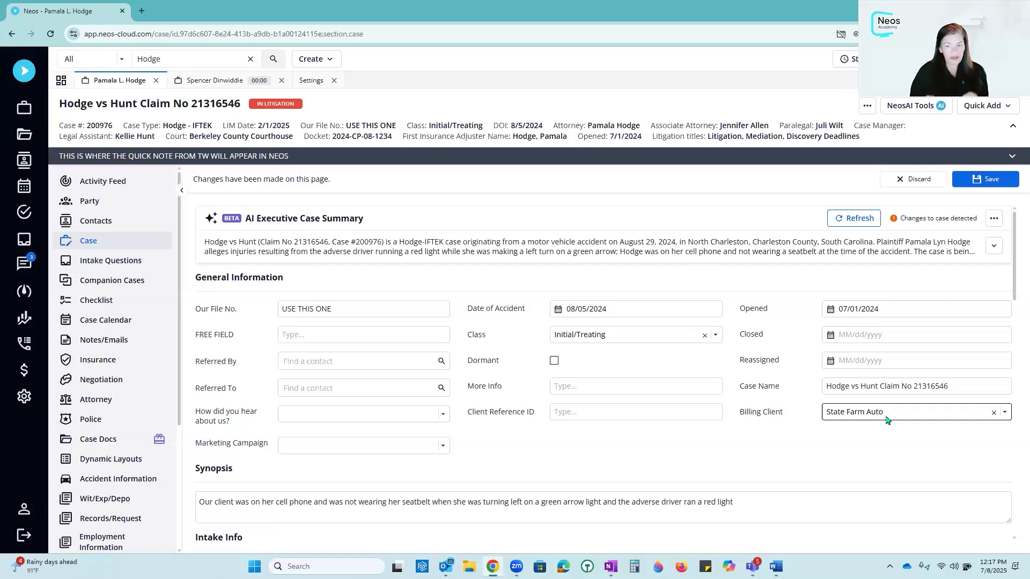
{"action": "left_click", "coordinate": [990, 178]}
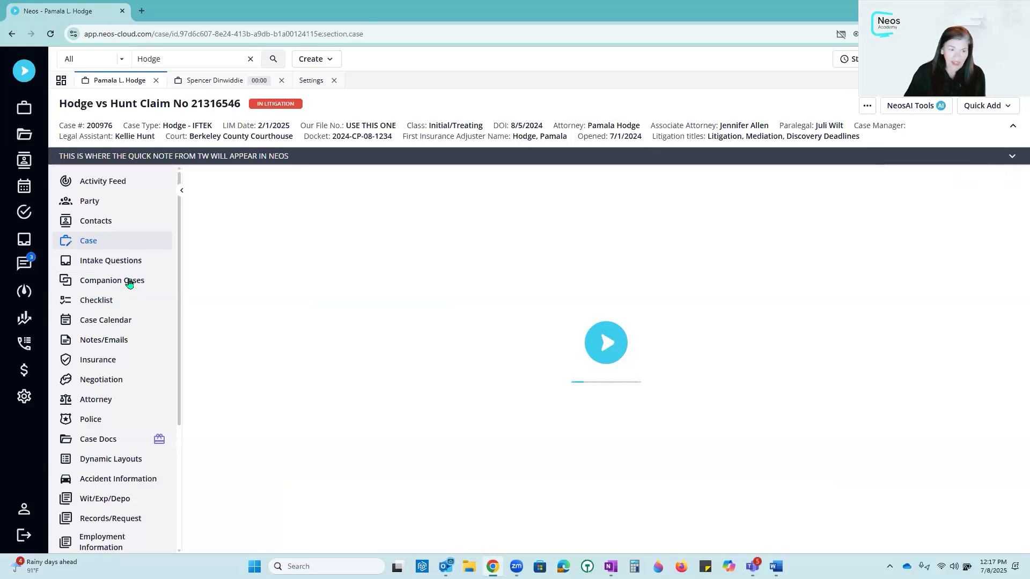
Add a new time entry in the case's time records with a time spent of 1.5.
{"action": "scroll", "coordinate": [166, 427], "scroll_direction": "down", "scroll_amount": 3}
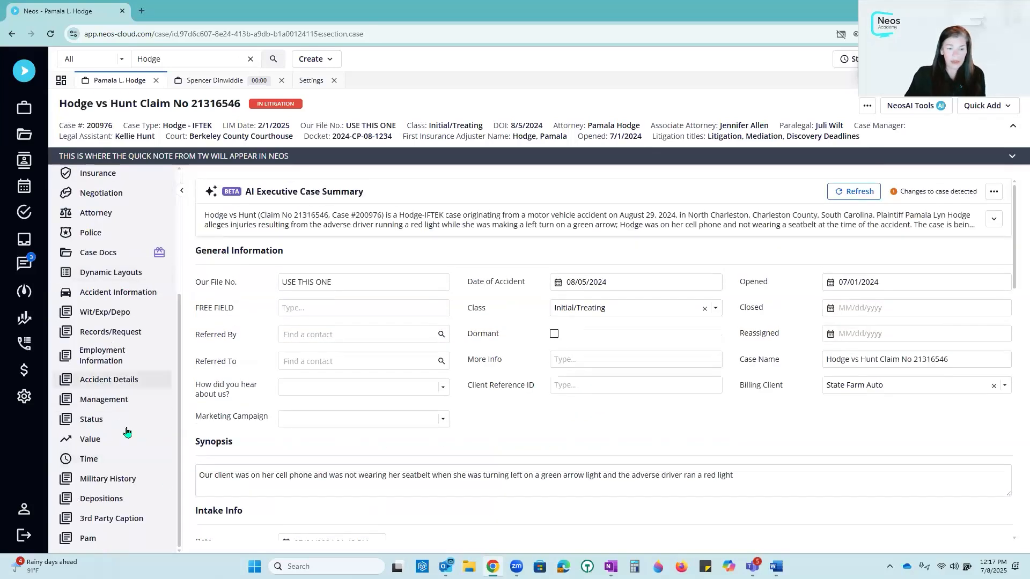
{"action": "left_click", "coordinate": [121, 462]}
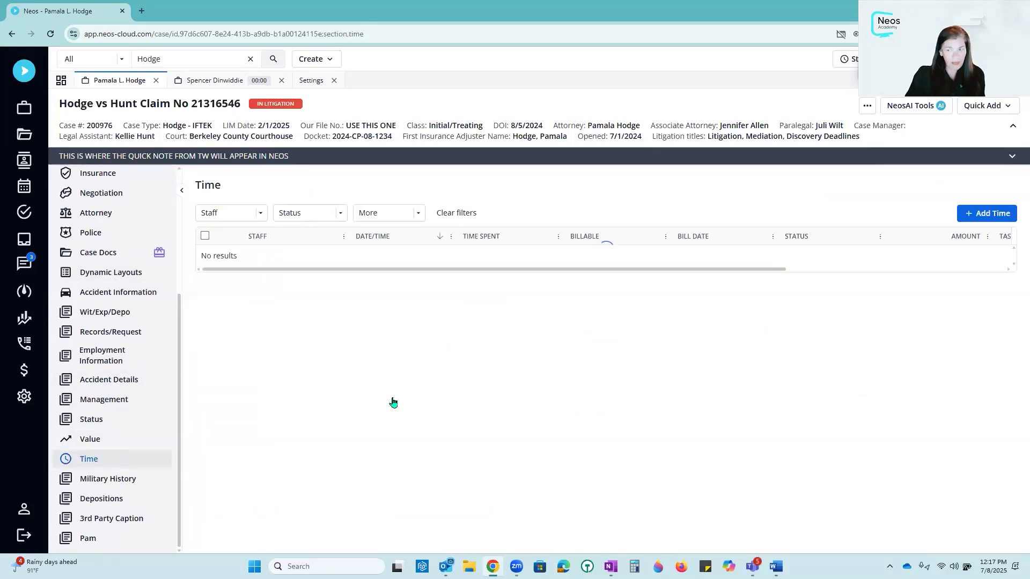
{"action": "left_click", "coordinate": [990, 214]}
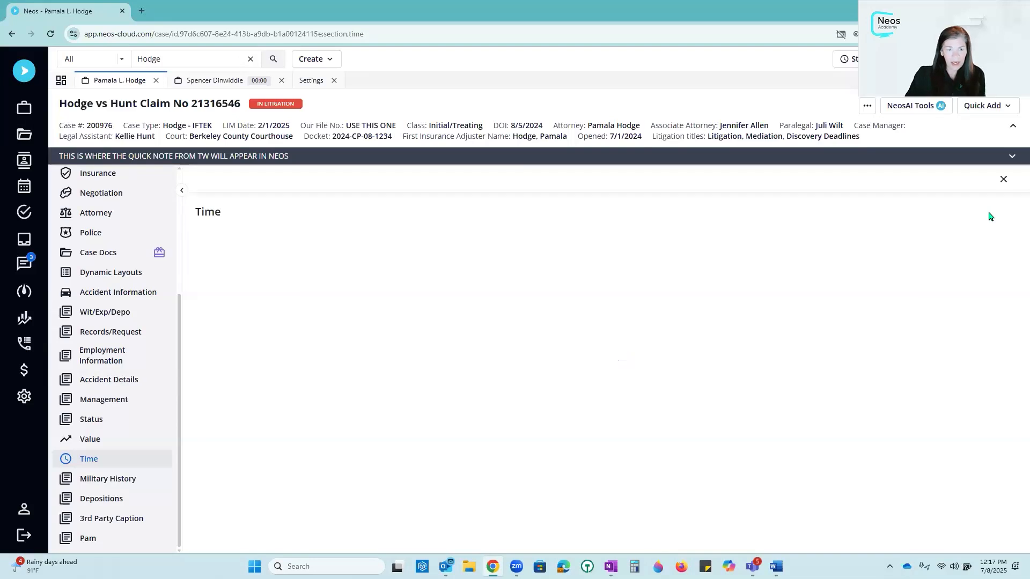
{"action": "left_click", "coordinate": [730, 271]}
{"action": "left_click_drag", "start_coordinate": [740, 268], "coordinate": [692, 270]}
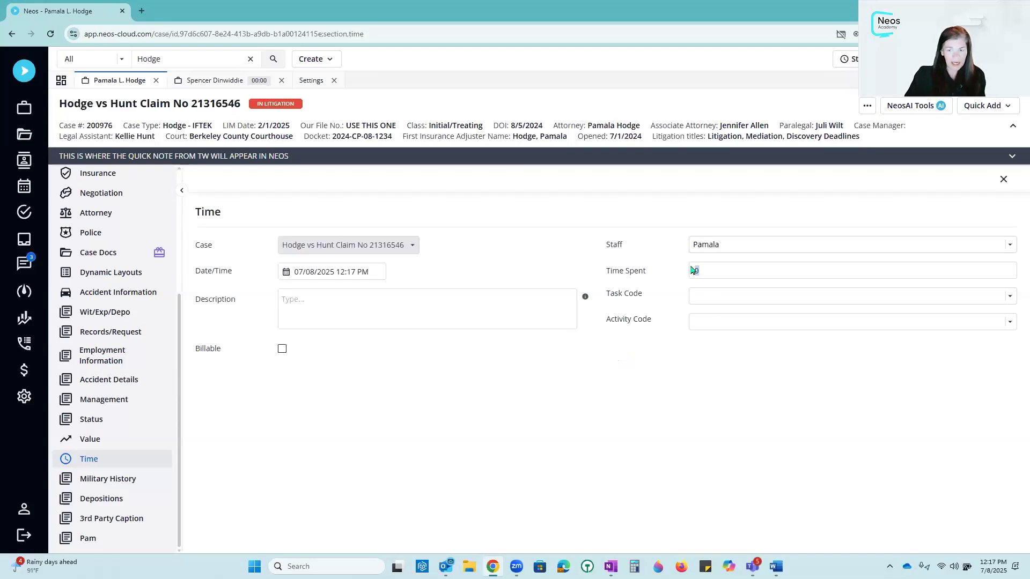
{"action": "type", "text": "1.5"}
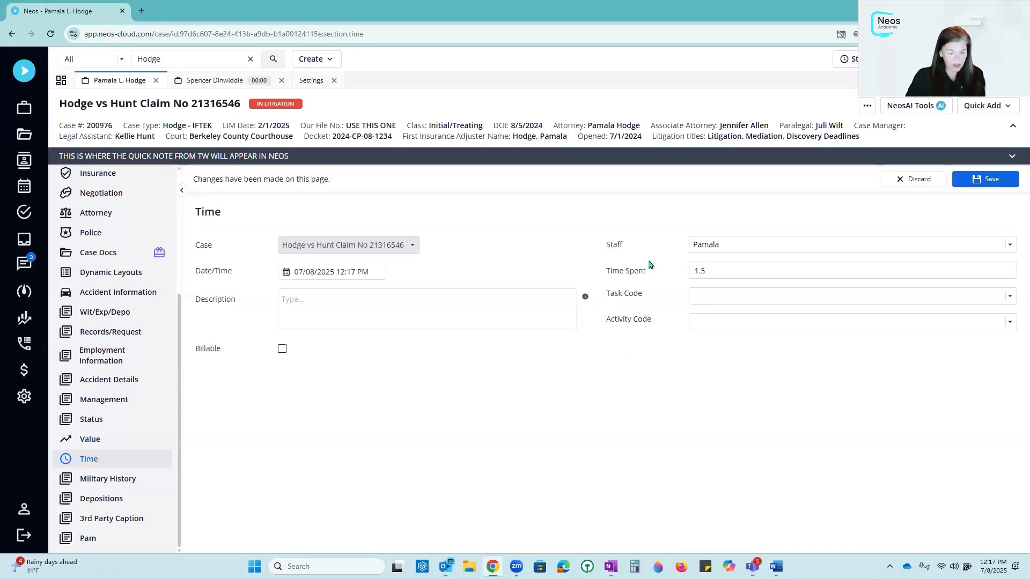
{"action": "key", "text": "Tab"}
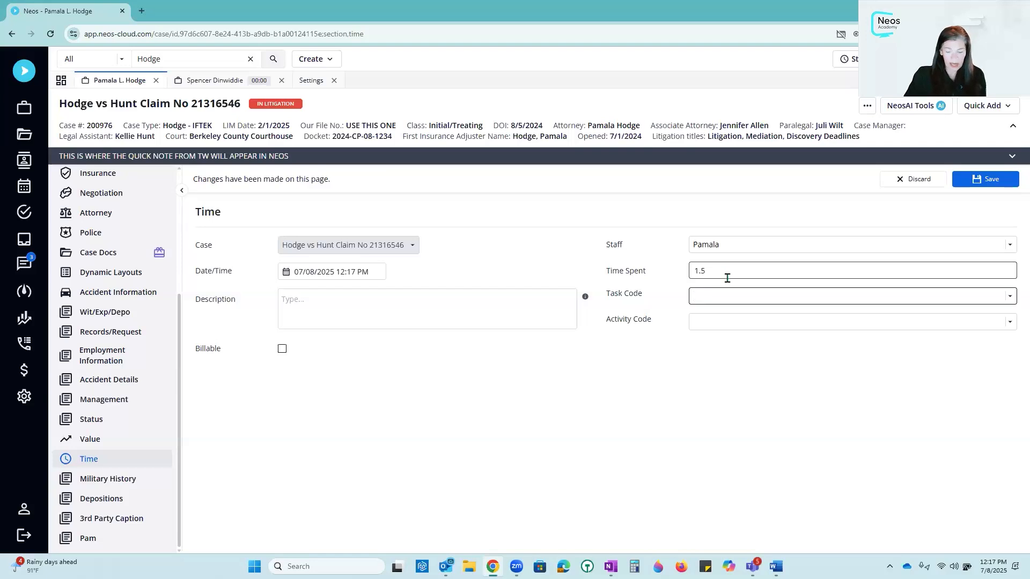
Set the entry's task code to L110 - Fact Investigation/Development and activity code to A102 - Research, and save the entry.
{"action": "type", "text": "l110"}
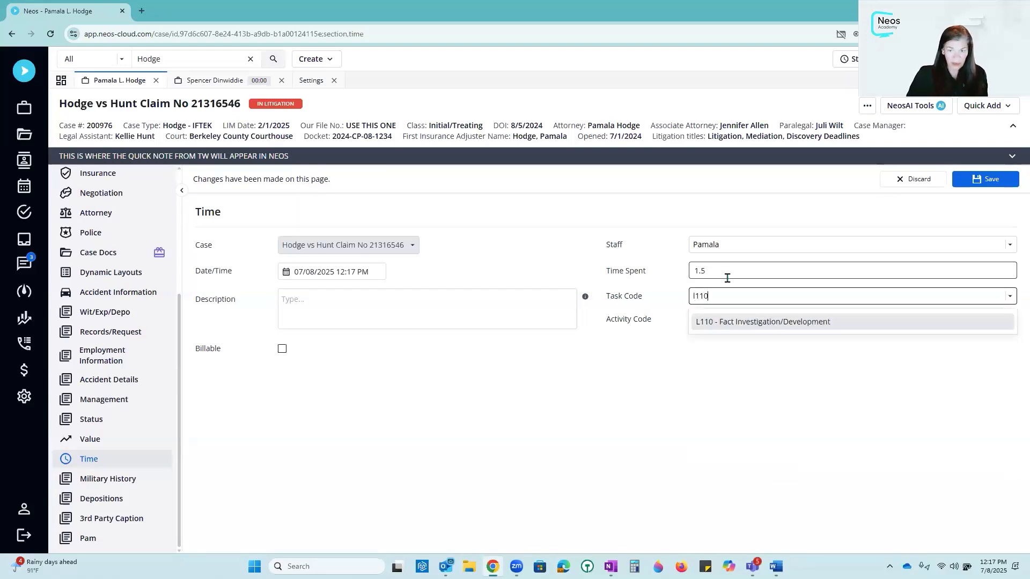
{"action": "key", "text": "Return"}
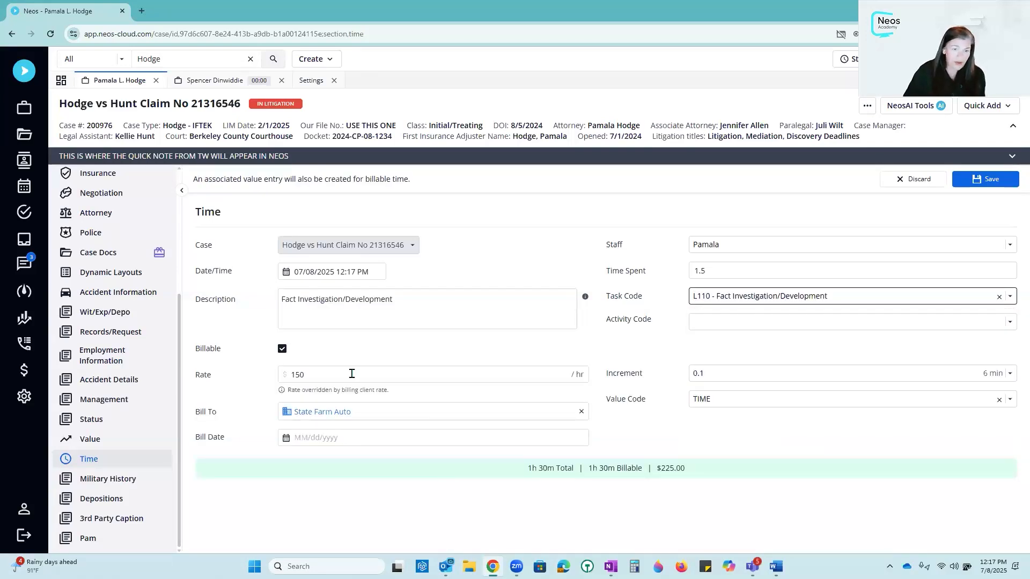
{"action": "left_click", "coordinate": [338, 373]}
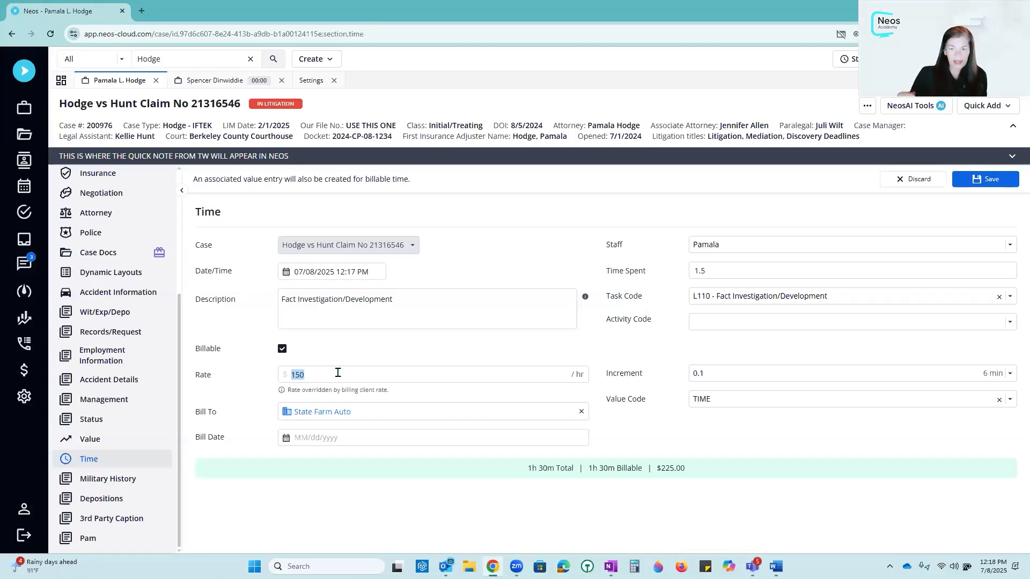
{"action": "left_click", "coordinate": [786, 323]}
{"action": "left_click", "coordinate": [789, 366]}
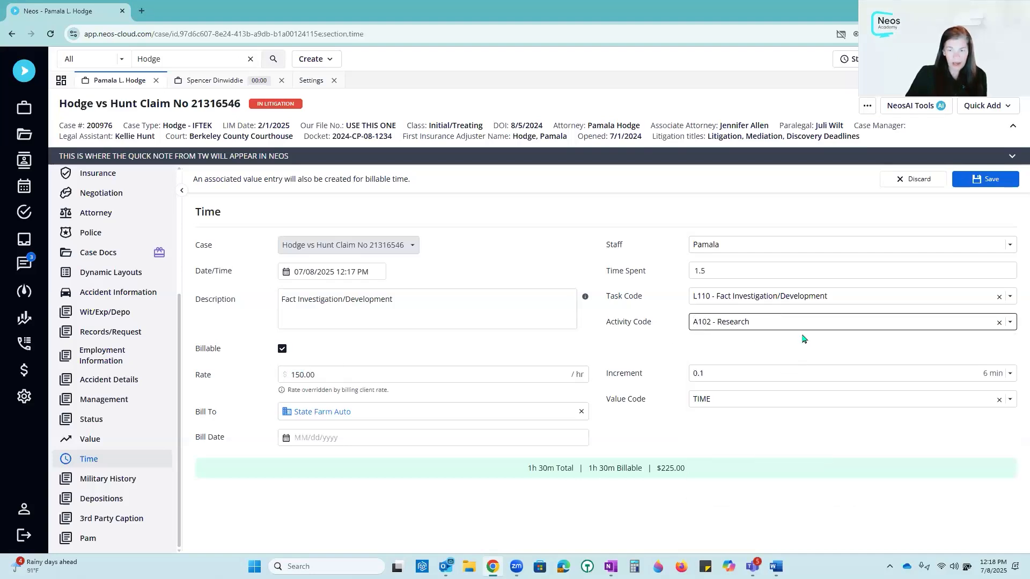
{"action": "left_click", "coordinate": [997, 180]}
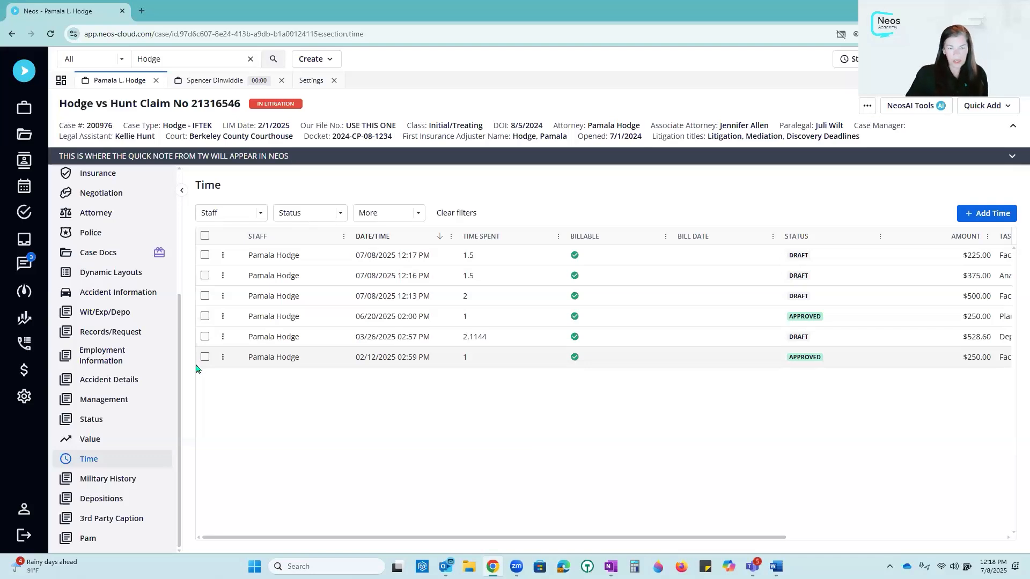
Select all the draft time entries, leaving out the approved ones, and submit them for approval.
{"action": "left_click", "coordinate": [205, 255]}
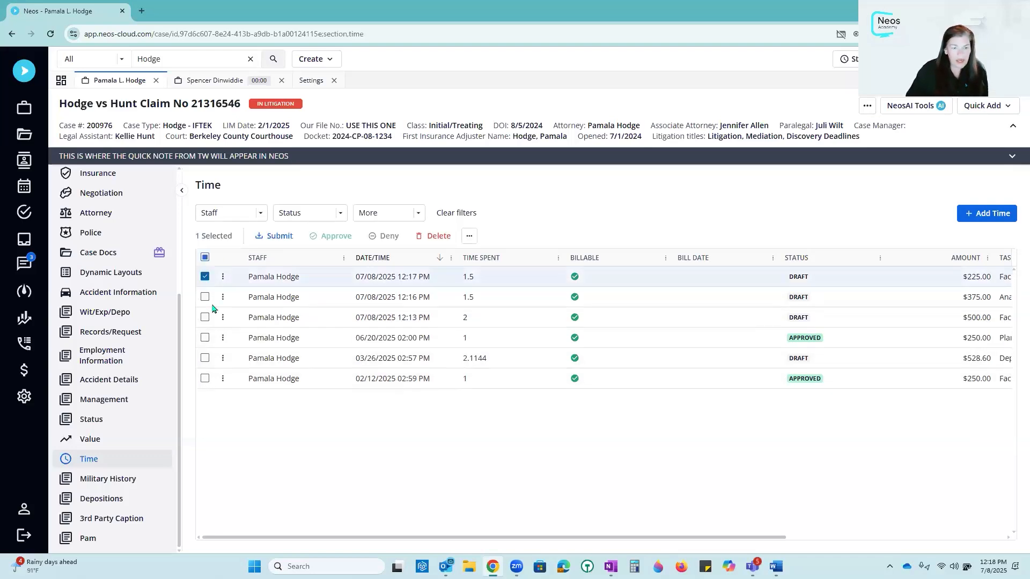
{"action": "left_click", "coordinate": [205, 297]}
{"action": "left_click", "coordinate": [205, 317]}
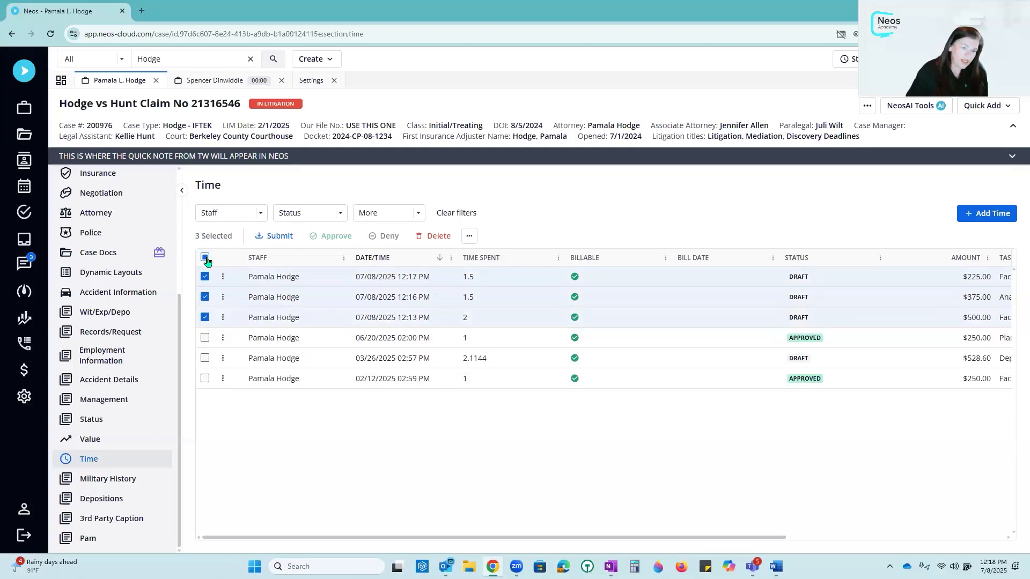
{"action": "left_click", "coordinate": [205, 258]}
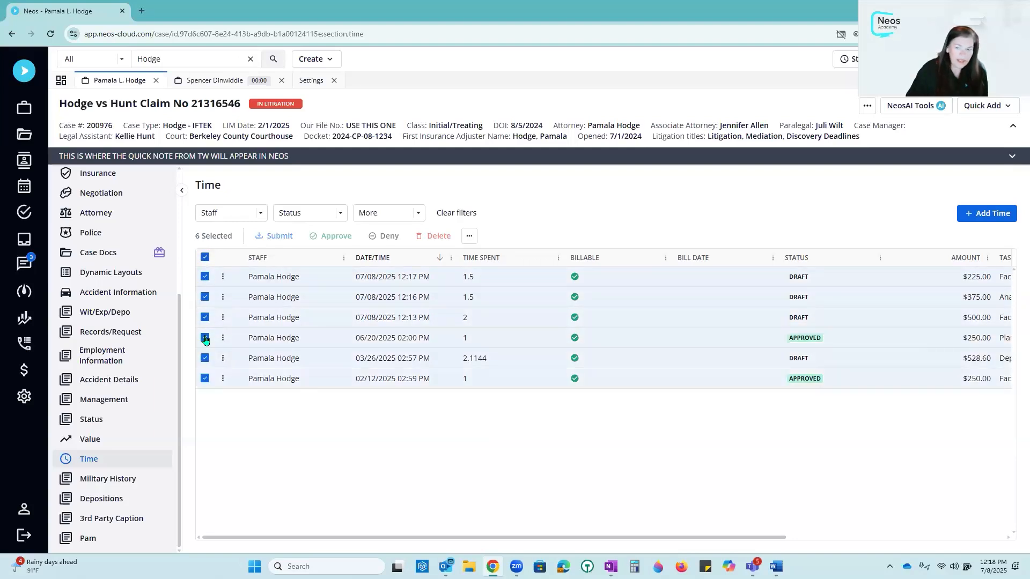
{"action": "left_click", "coordinate": [205, 338]}
{"action": "left_click", "coordinate": [205, 379]}
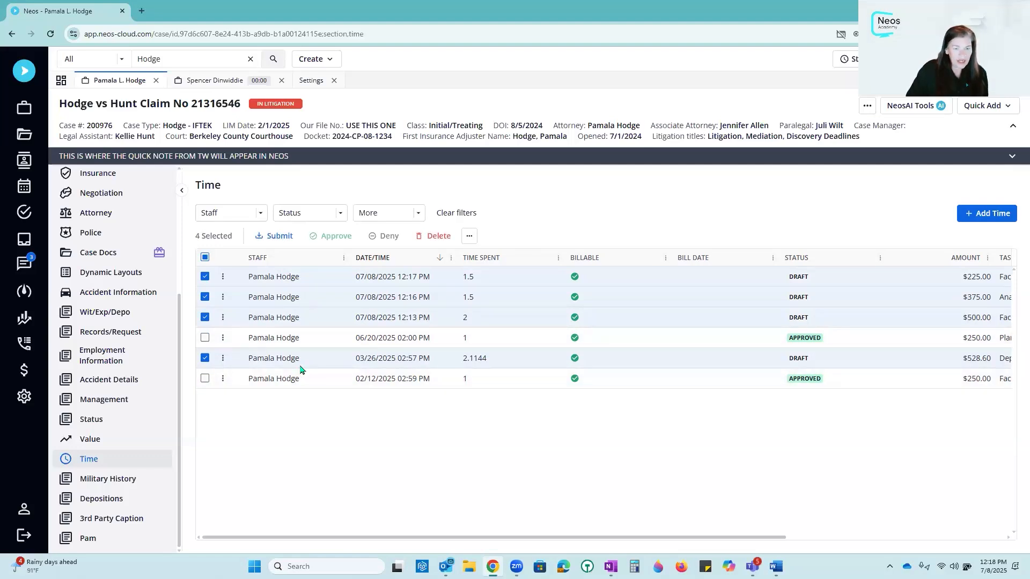
{"action": "left_click", "coordinate": [281, 237]}
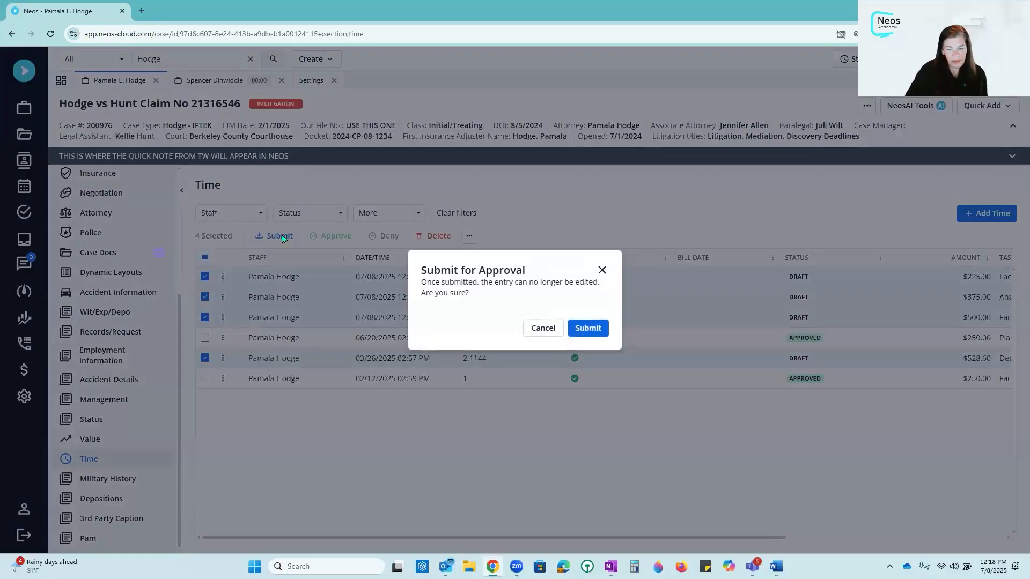
{"action": "left_click", "coordinate": [588, 328]}
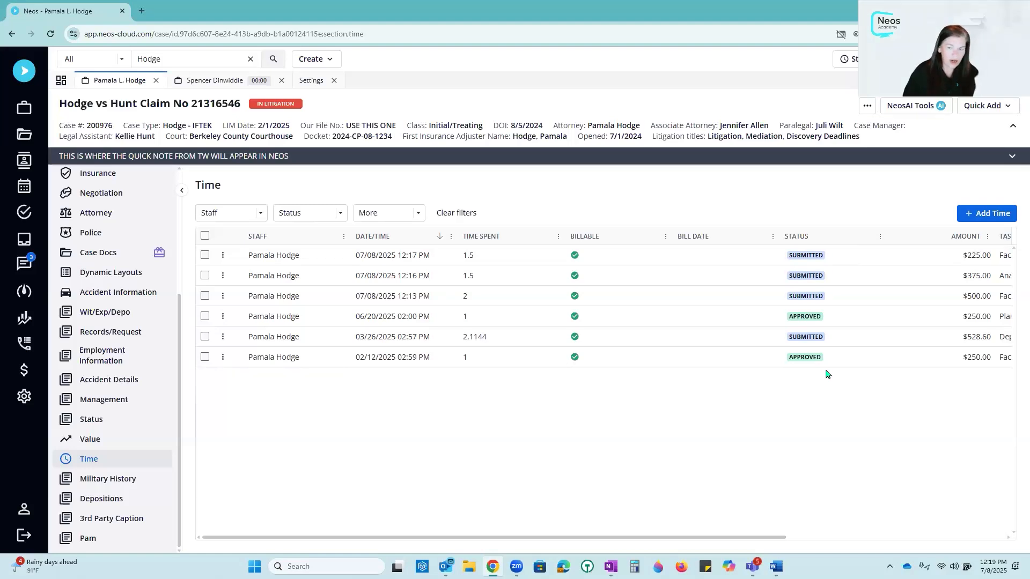
Select all the submitted time entries, leaving out the already approved ones, and approve them for invoicing.
{"action": "left_click", "coordinate": [205, 236]}
{"action": "left_click", "coordinate": [205, 338]}
{"action": "left_click", "coordinate": [205, 379]}
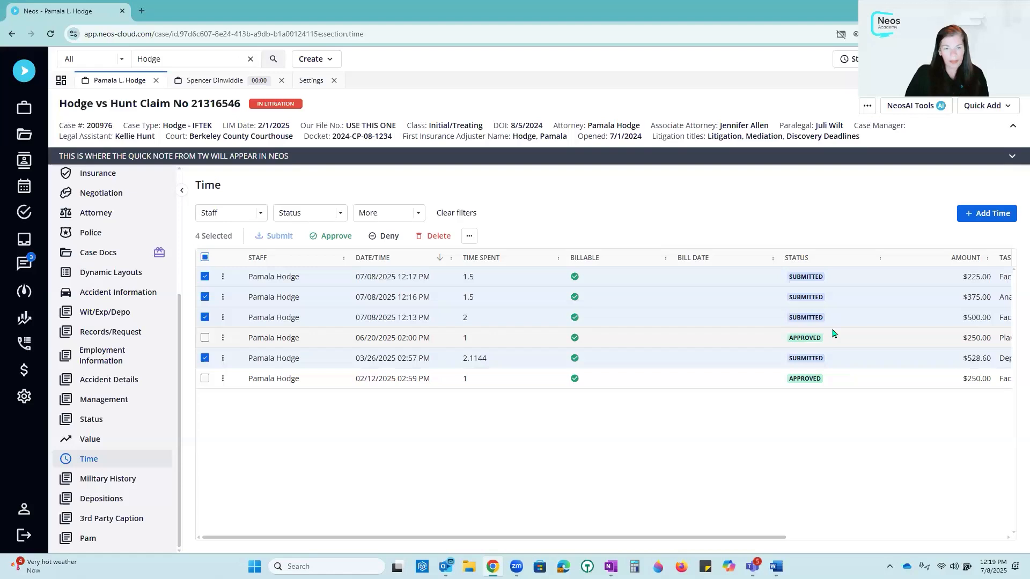
{"action": "left_click", "coordinate": [340, 237]}
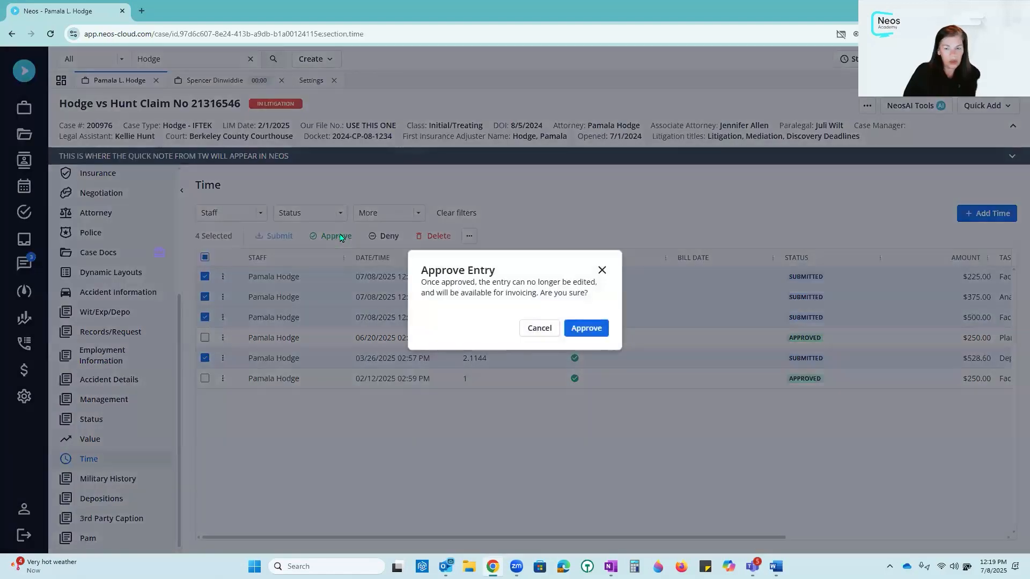
{"action": "left_click", "coordinate": [586, 328]}
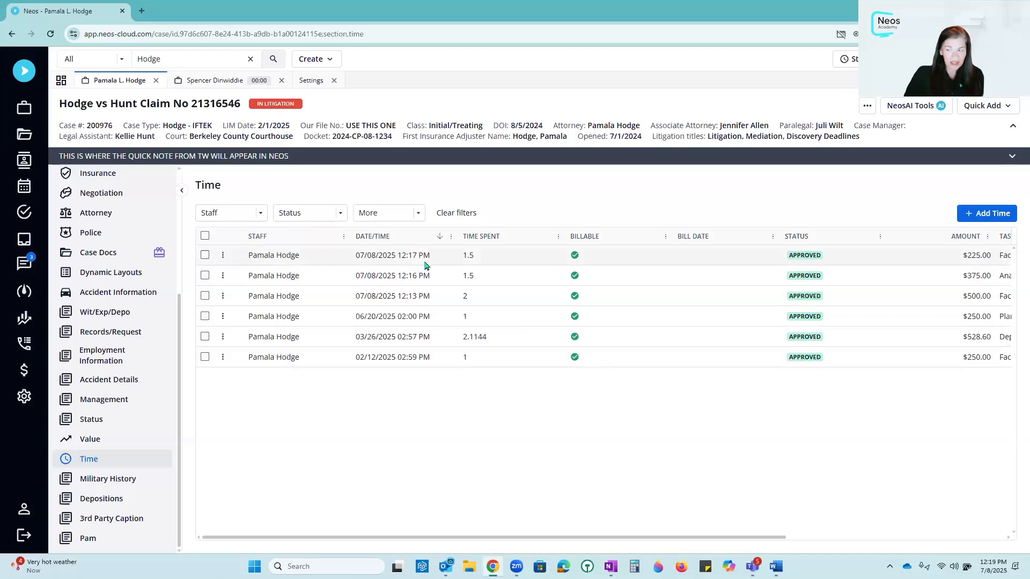
Create a new invoice in the case's value records that includes fees and costs and is billed to State Farm Auto.
{"action": "left_click", "coordinate": [110, 442]}
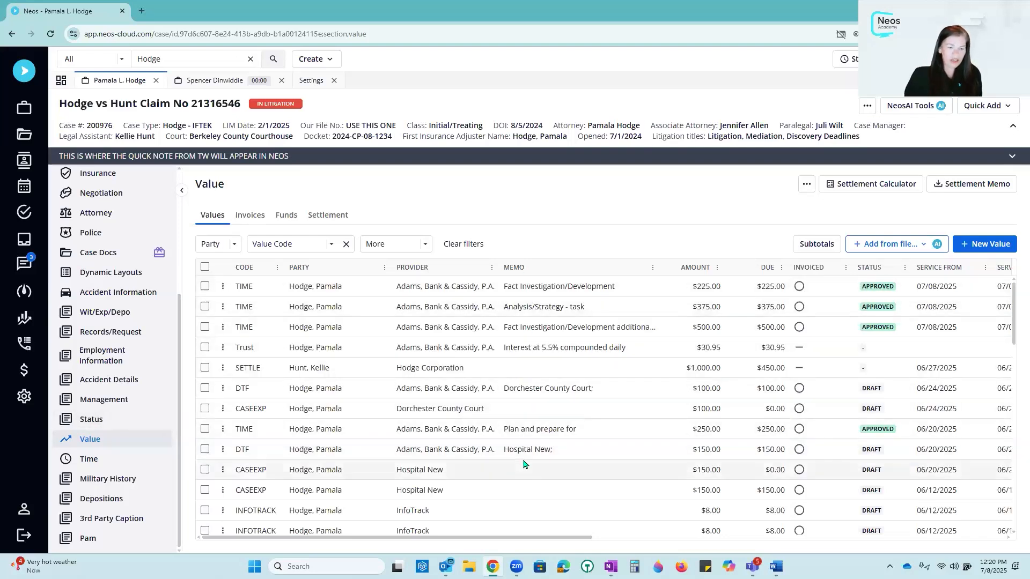
{"action": "scroll", "coordinate": [522, 463], "scroll_direction": "down", "scroll_amount": 3}
{"action": "scroll", "coordinate": [524, 461], "scroll_direction": "up", "scroll_amount": 3}
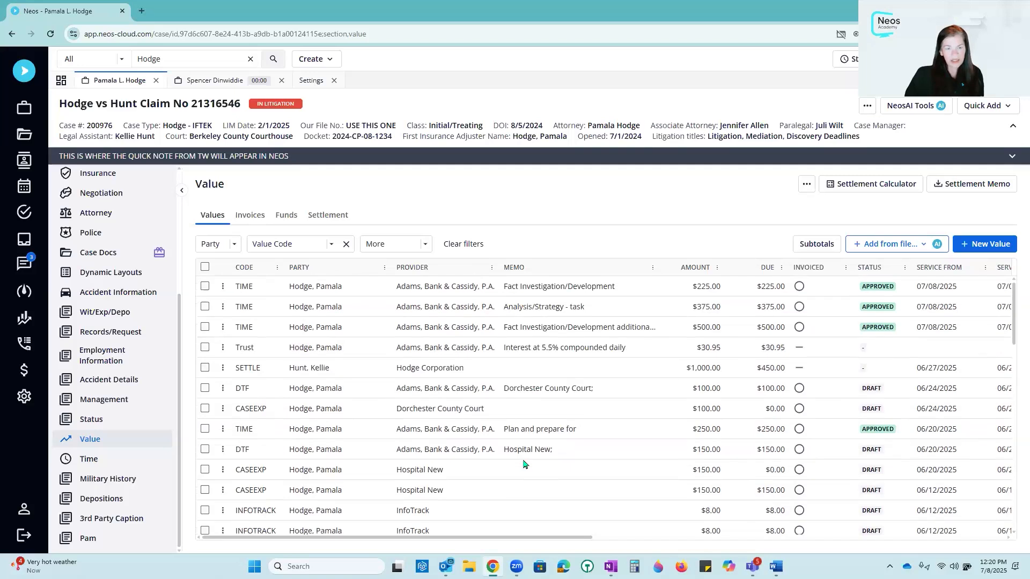
{"action": "left_click", "coordinate": [256, 218]}
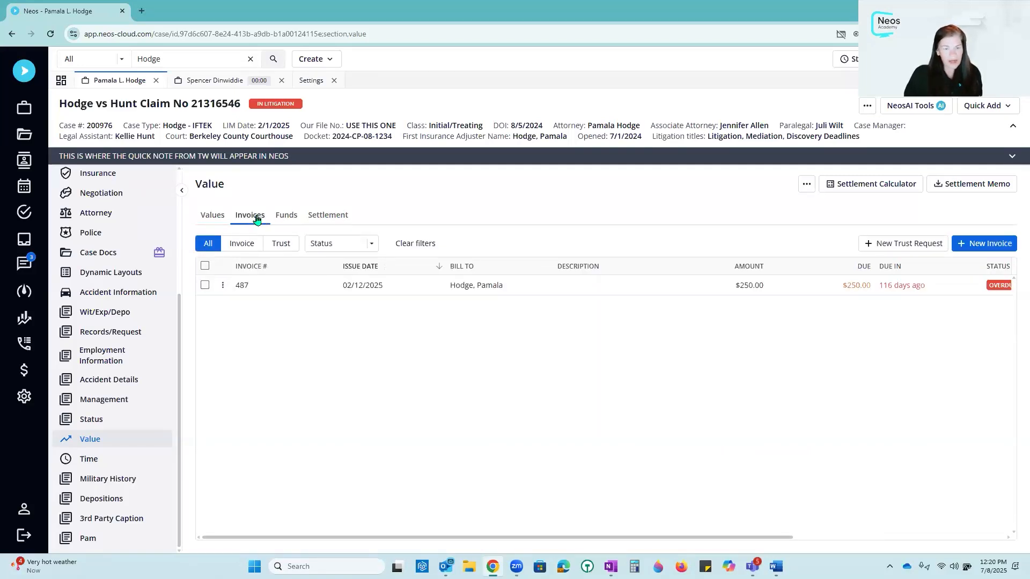
{"action": "left_click", "coordinate": [984, 249]}
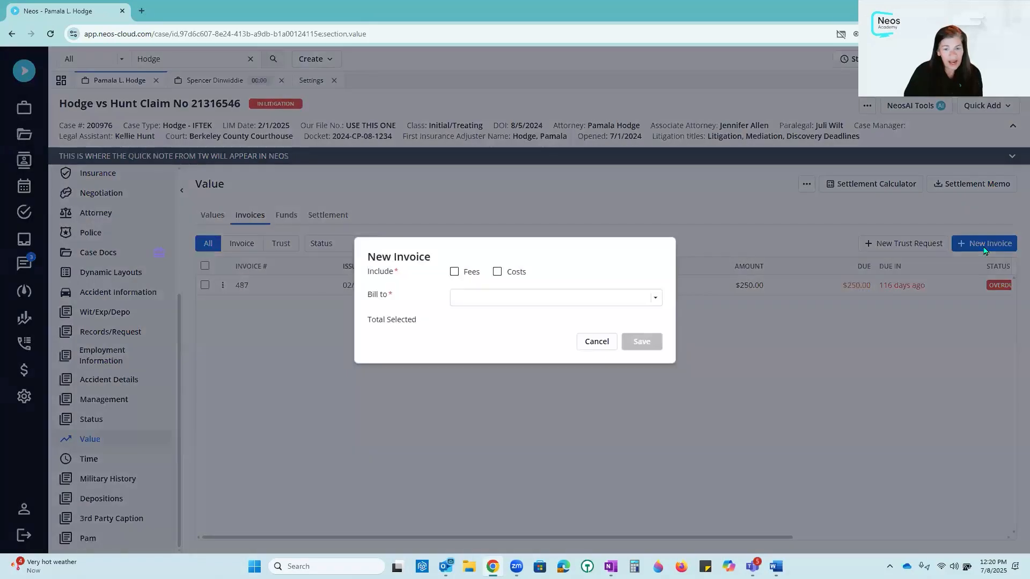
{"action": "left_click", "coordinate": [454, 272]}
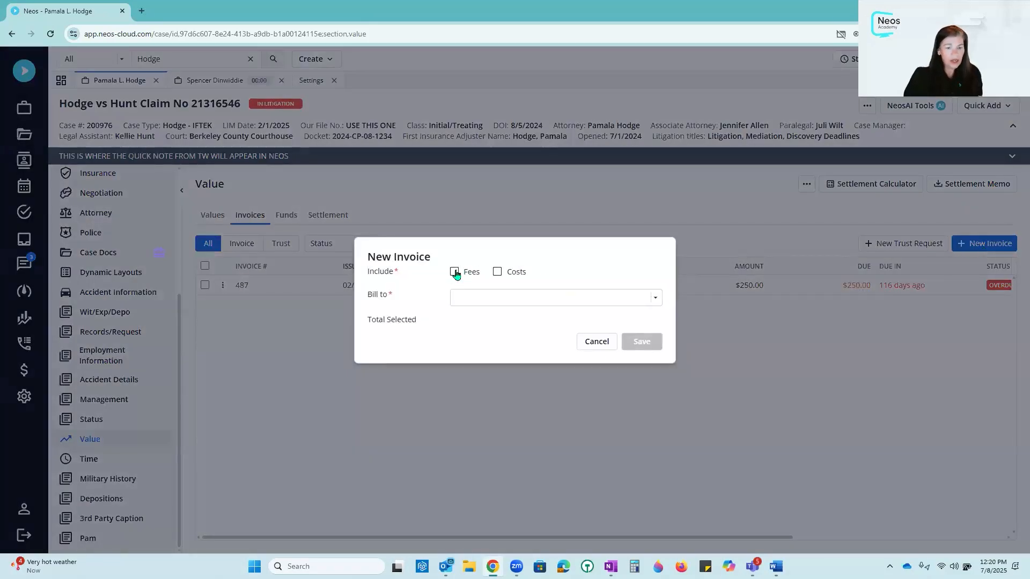
{"action": "left_click", "coordinate": [497, 272]}
{"action": "left_click", "coordinate": [655, 298]}
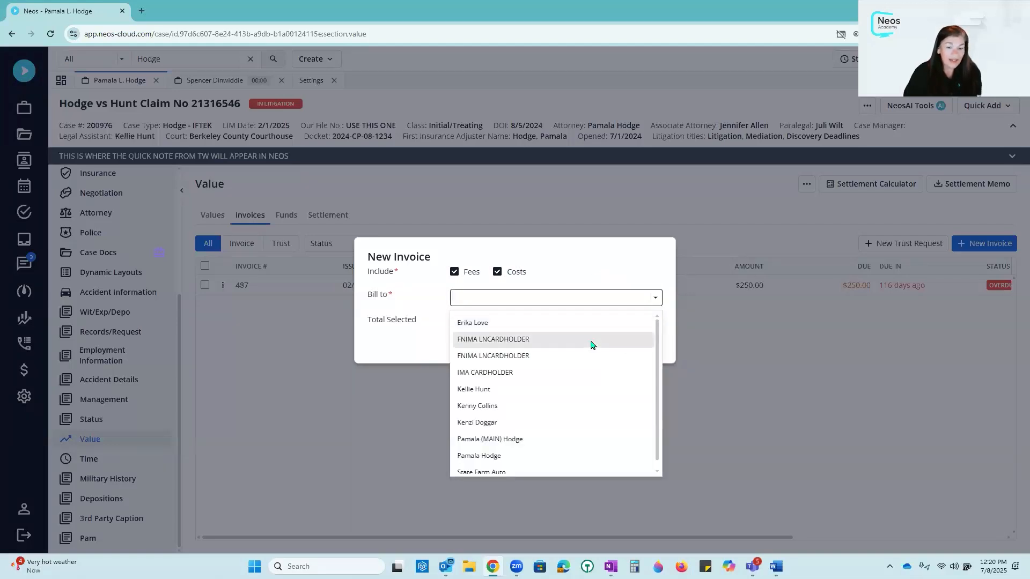
{"action": "scroll", "coordinate": [593, 453], "scroll_direction": "down", "scroll_amount": 1}
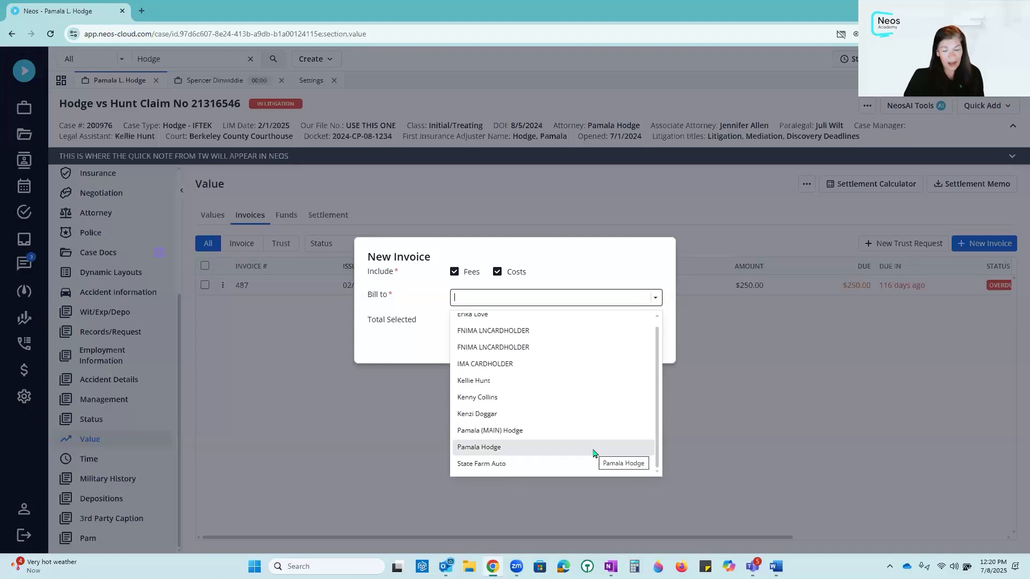
{"action": "left_click", "coordinate": [507, 464]}
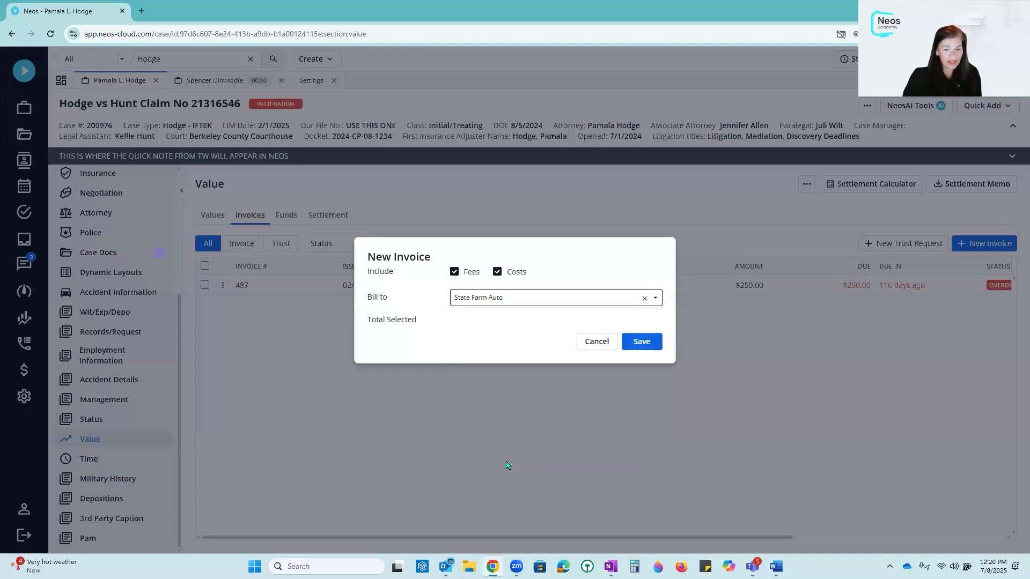
{"action": "left_click", "coordinate": [642, 342]}
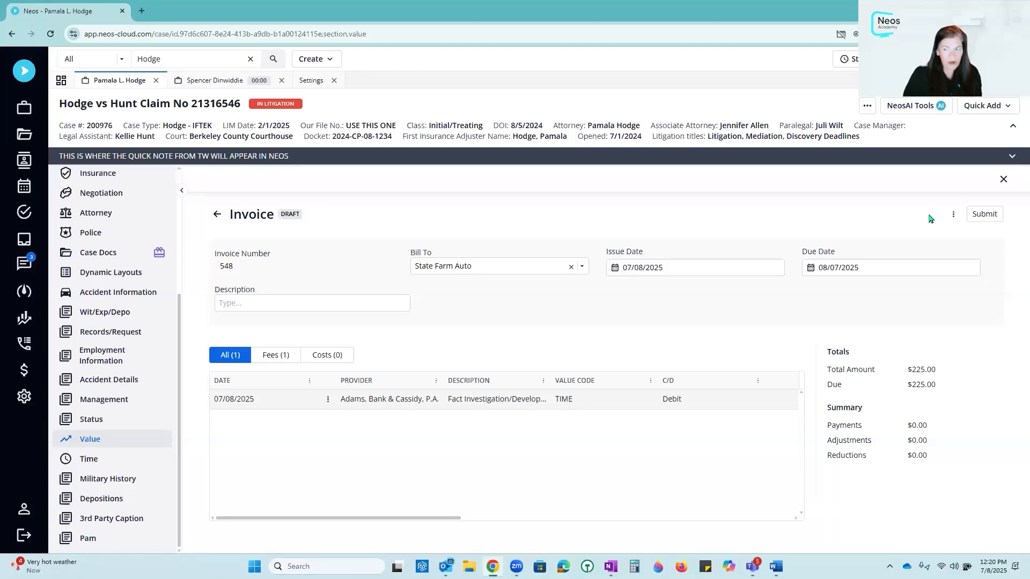
Download the draft invoice as a PDF including Staff Hours Summary, Alt Case #1, Alt Case #2, Date of Incident and Docket #.
{"action": "left_click", "coordinate": [953, 215]}
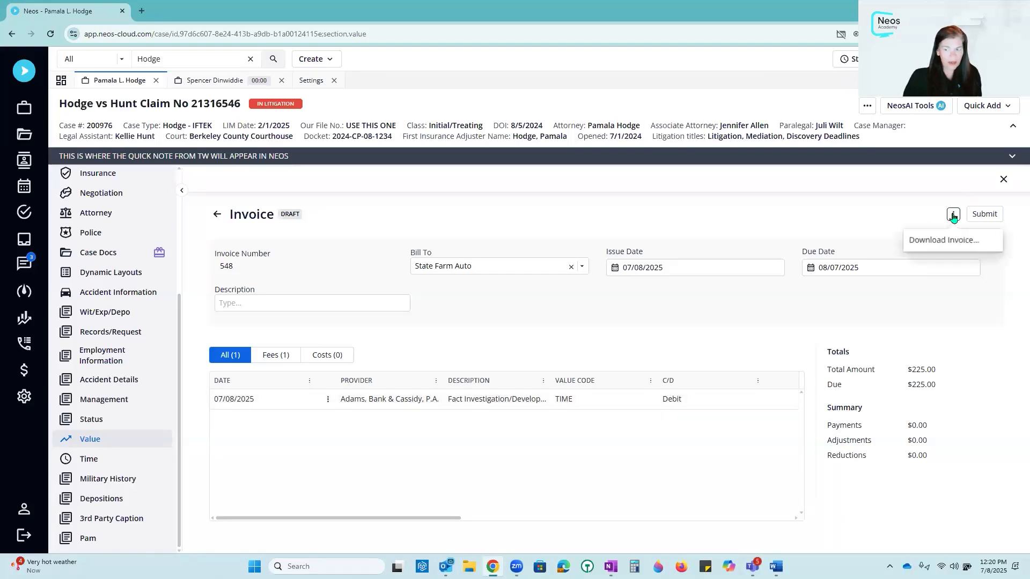
{"action": "left_click", "coordinate": [983, 242]}
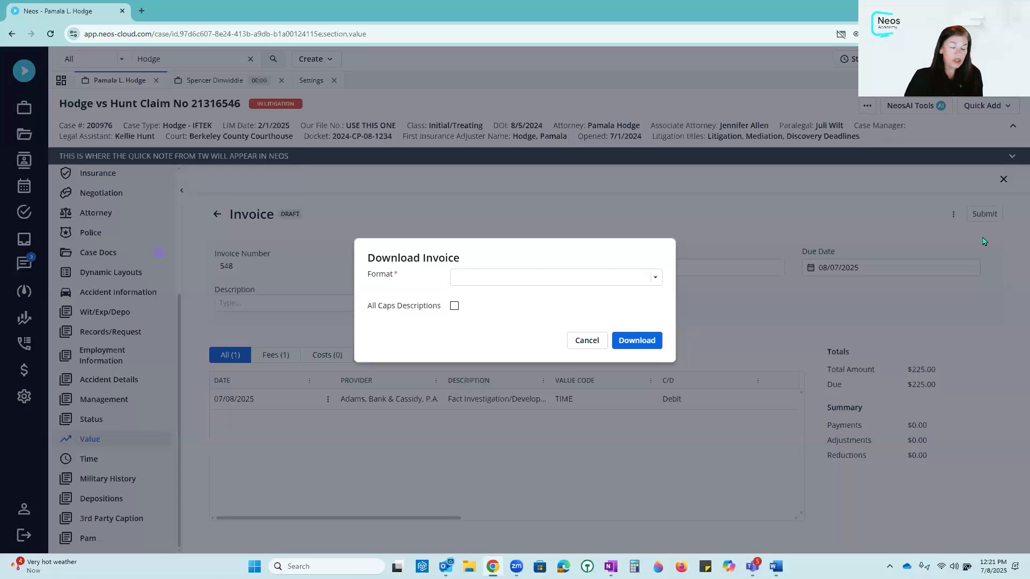
{"action": "left_click", "coordinate": [656, 278]}
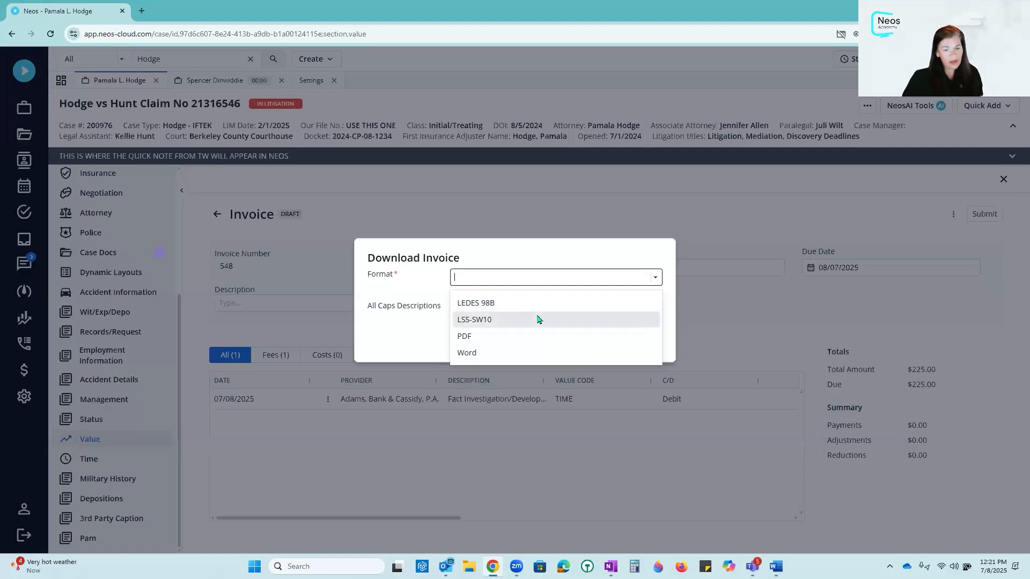
{"action": "left_click", "coordinate": [509, 344]}
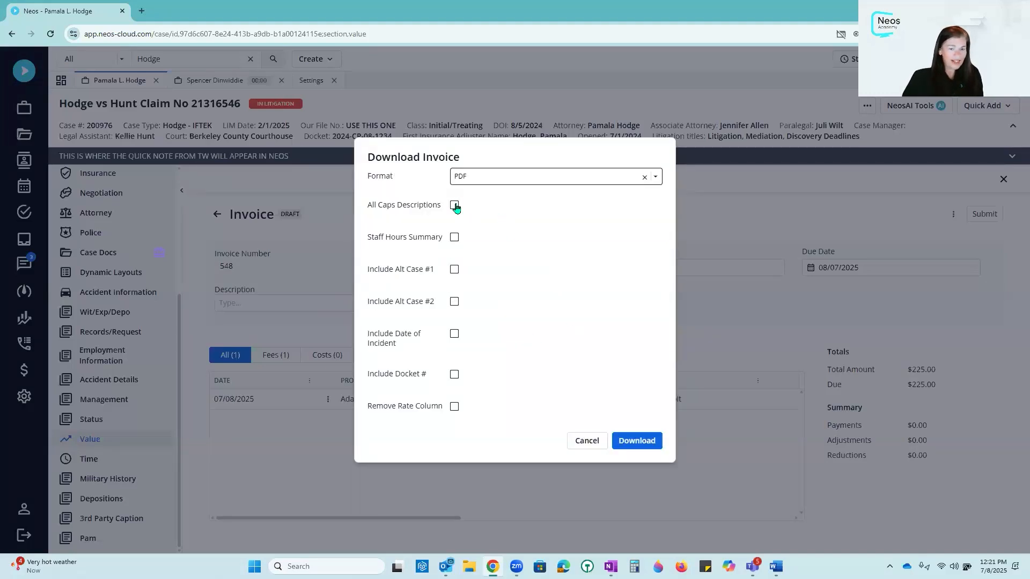
{"action": "left_click", "coordinate": [454, 239]}
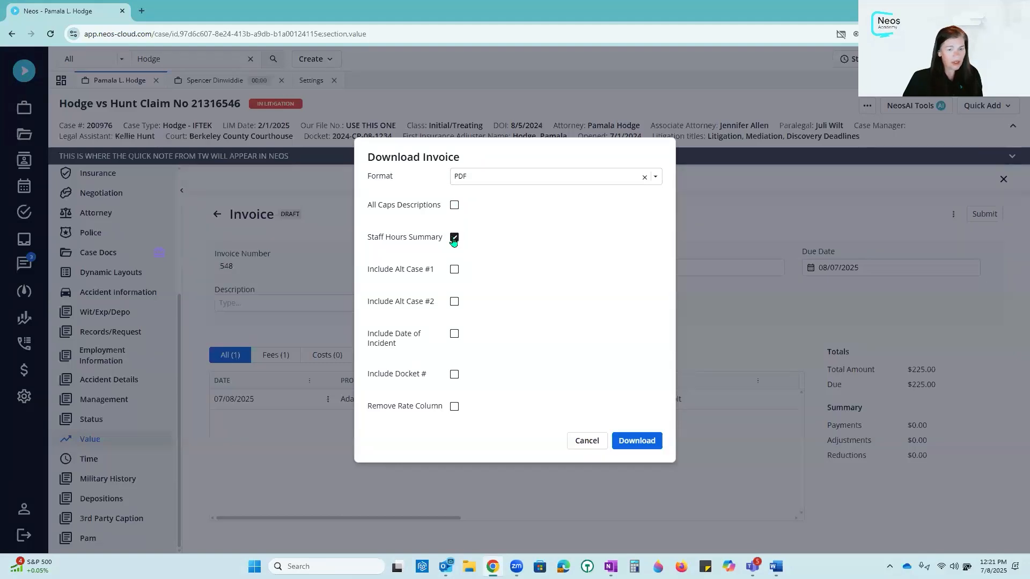
{"action": "left_click", "coordinate": [454, 271]}
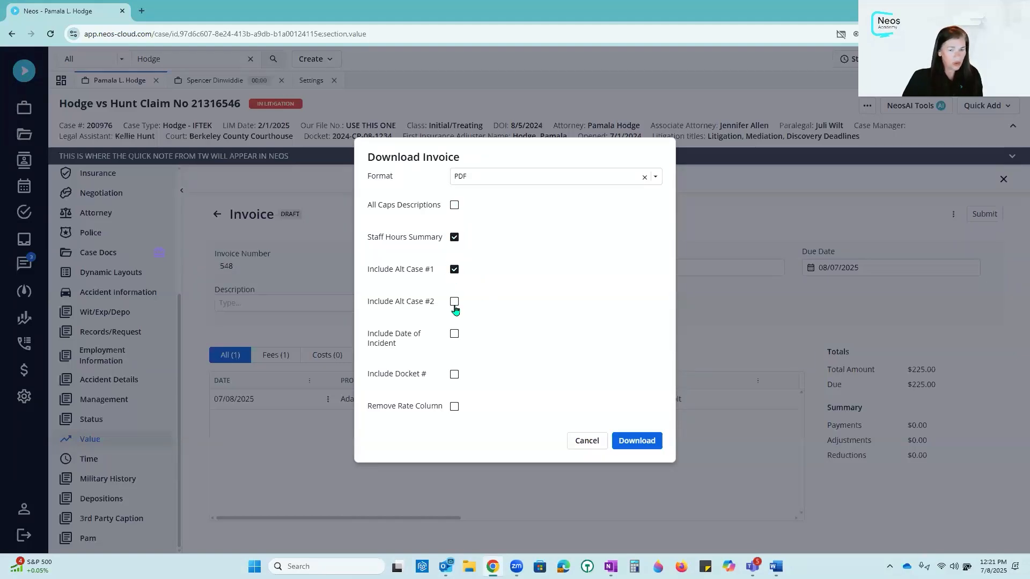
{"action": "left_click", "coordinate": [455, 303]}
{"action": "left_click", "coordinate": [455, 335]}
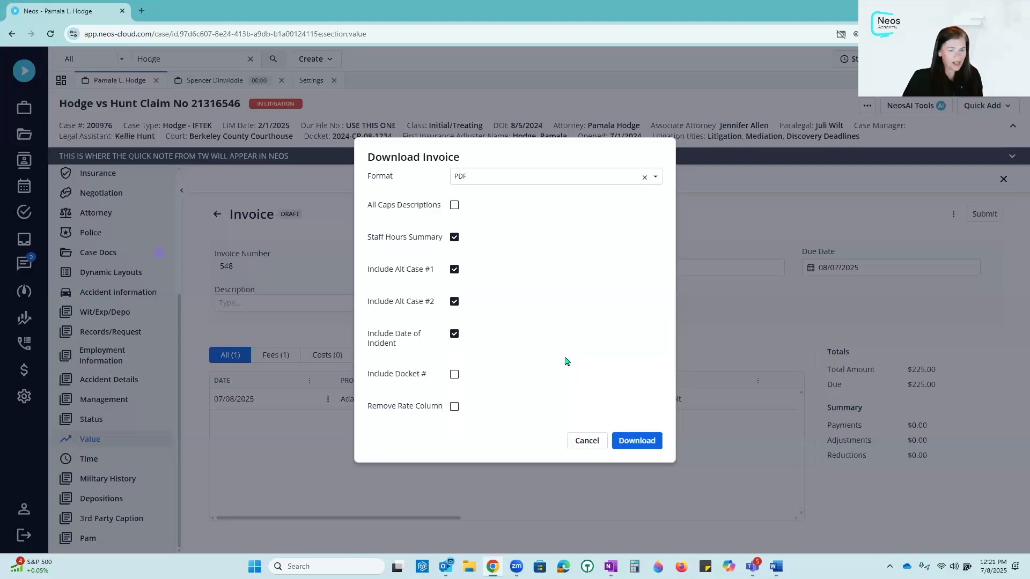
{"action": "left_click", "coordinate": [453, 376]}
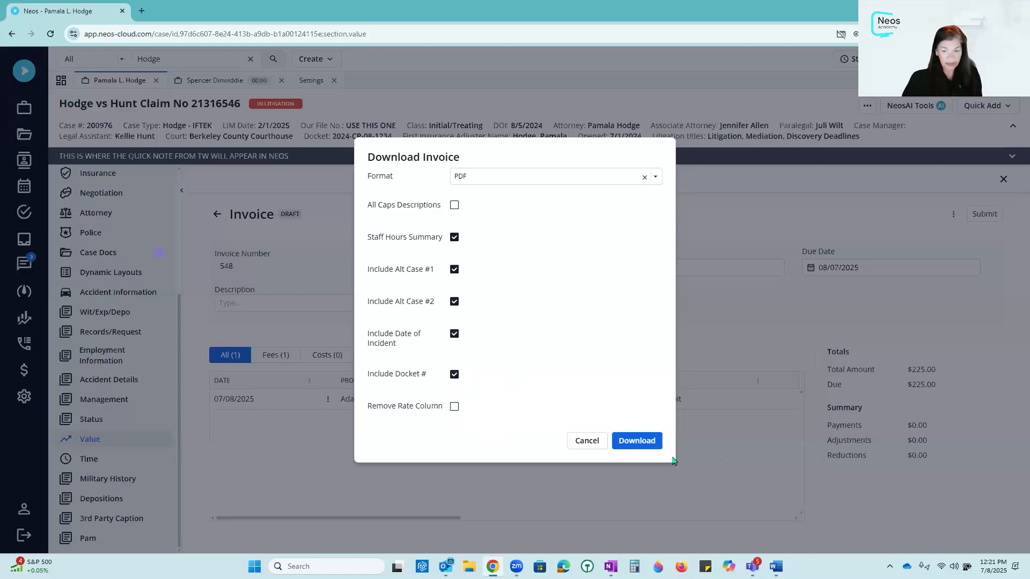
{"action": "left_click", "coordinate": [638, 443]}
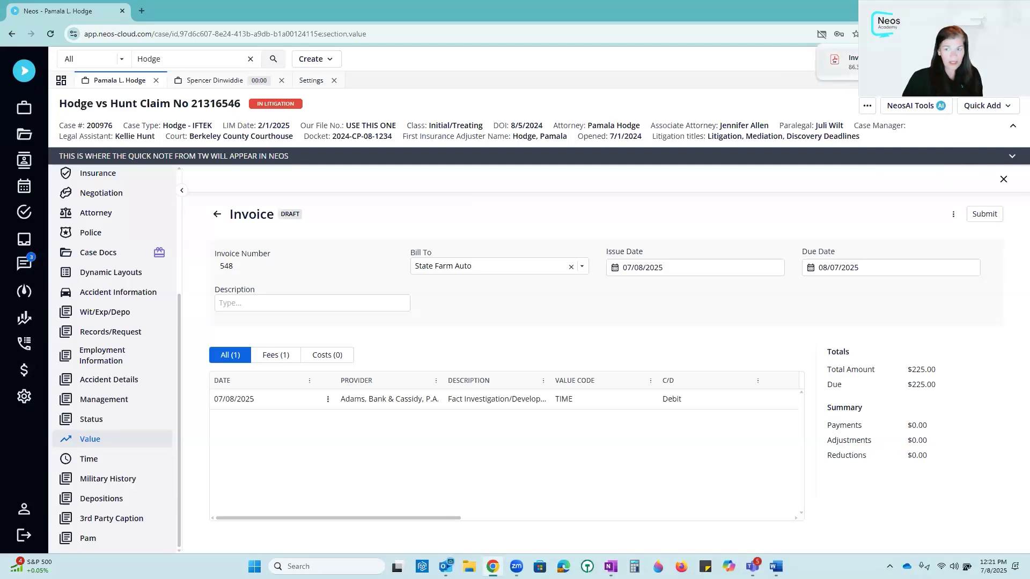
Open the downloaded invoice PDF, examine its case heading, fees, costs and staff hours sections, and close it.
{"action": "left_click", "coordinate": [870, 60]}
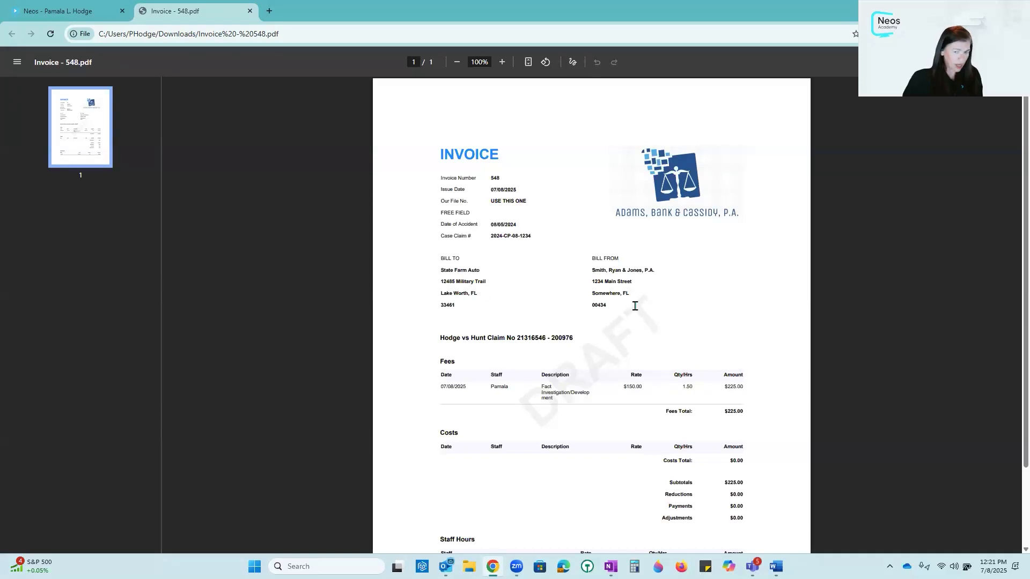
{"action": "left_click_drag", "start_coordinate": [437, 336], "coordinate": [605, 348]}
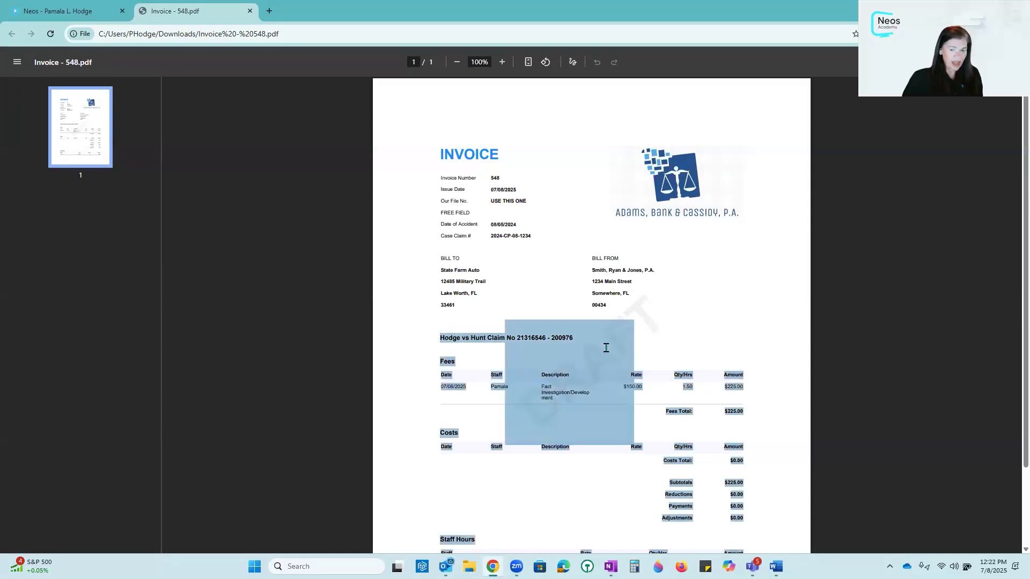
{"action": "left_click", "coordinate": [724, 304]}
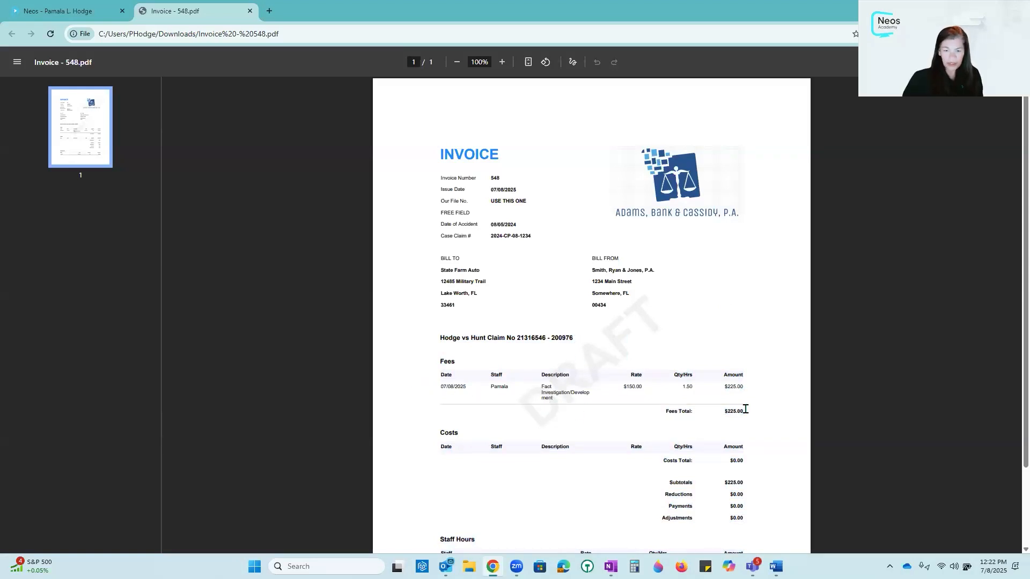
{"action": "scroll", "coordinate": [745, 409], "scroll_direction": "down", "scroll_amount": 2}
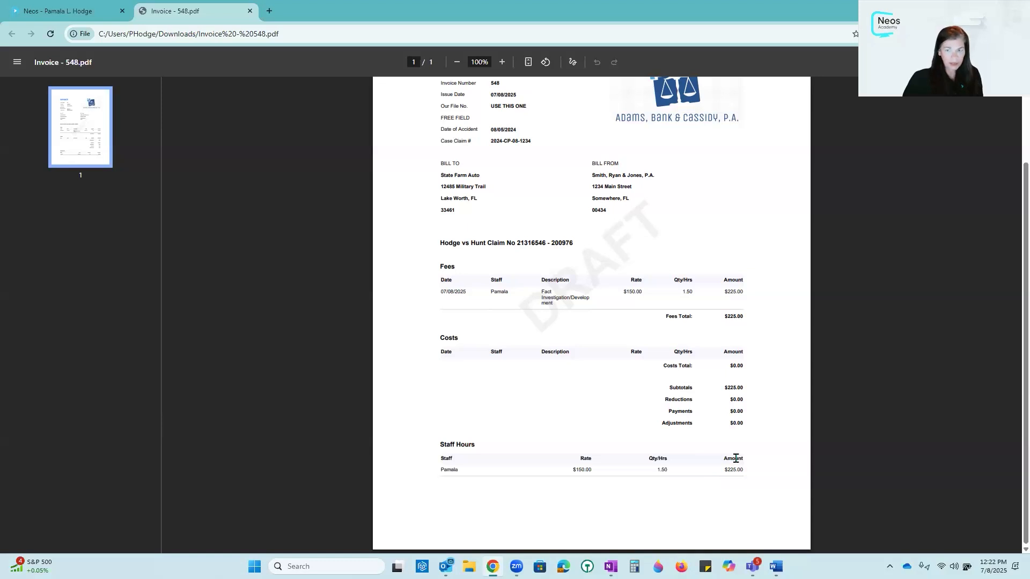
{"action": "left_click", "coordinate": [249, 12]}
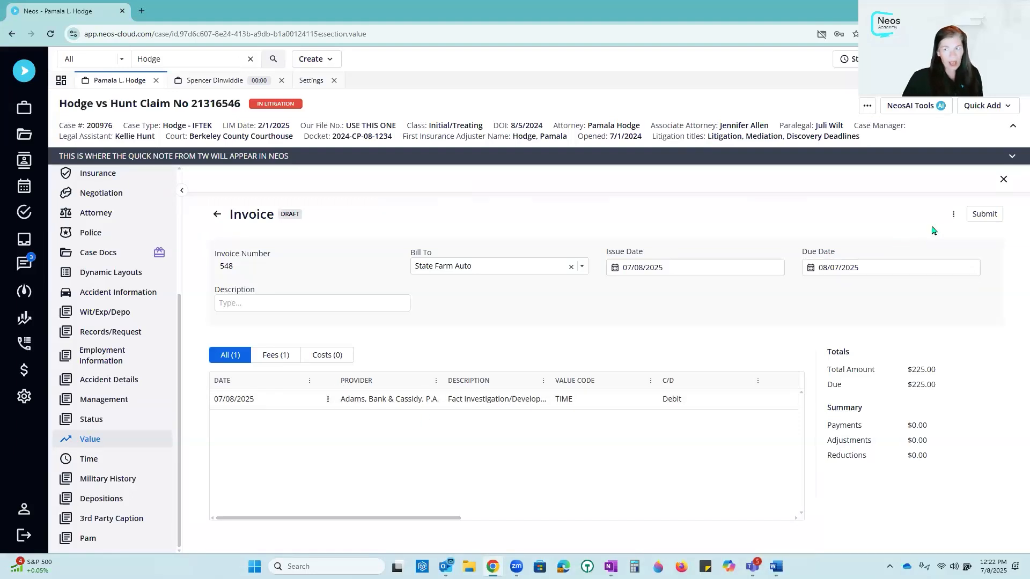
Download the invoice in LEDES 98B format with the matter ID appended to each line item.
{"action": "left_click", "coordinate": [955, 217]}
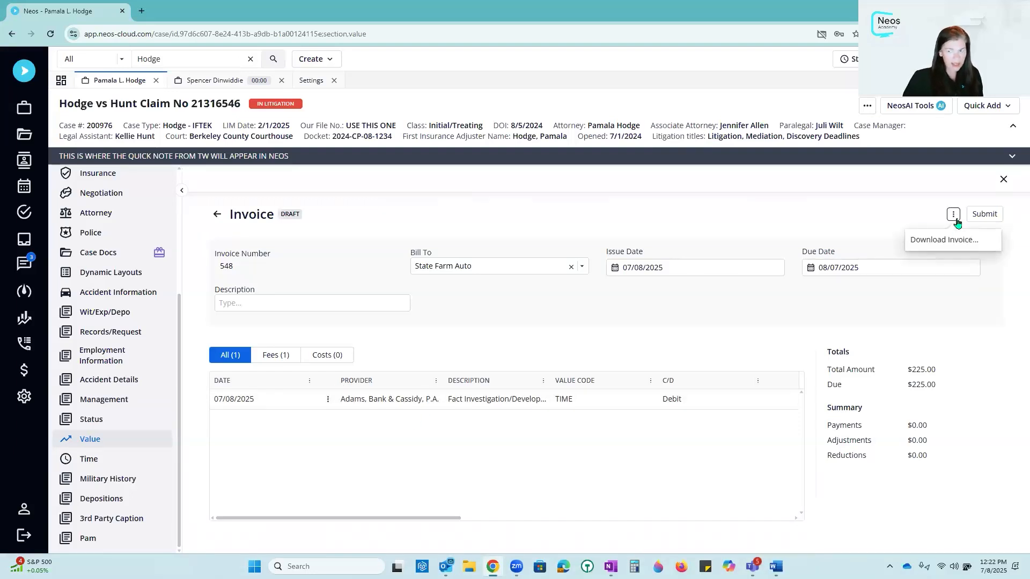
{"action": "left_click", "coordinate": [958, 239]}
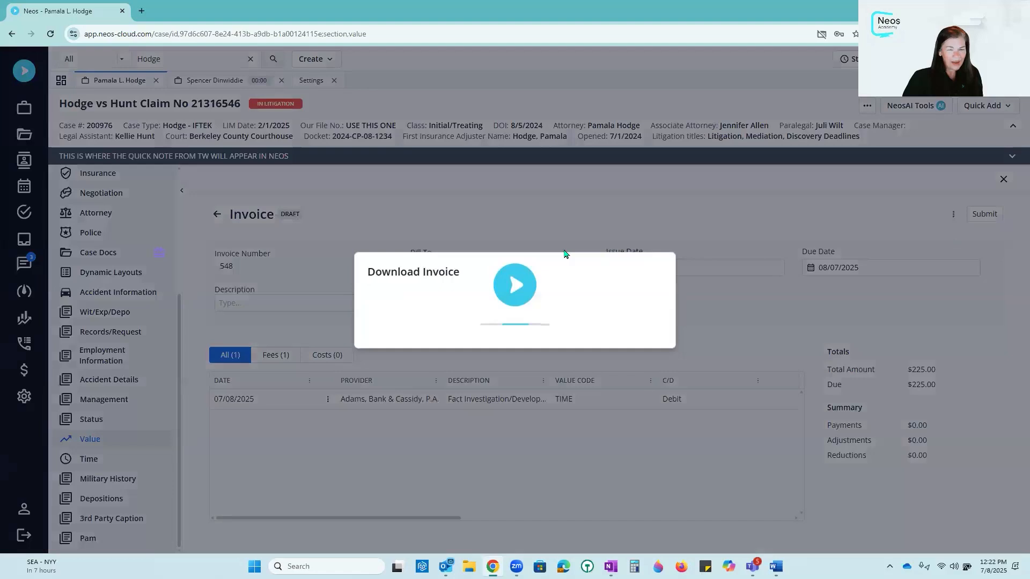
{"action": "left_click", "coordinate": [656, 279]}
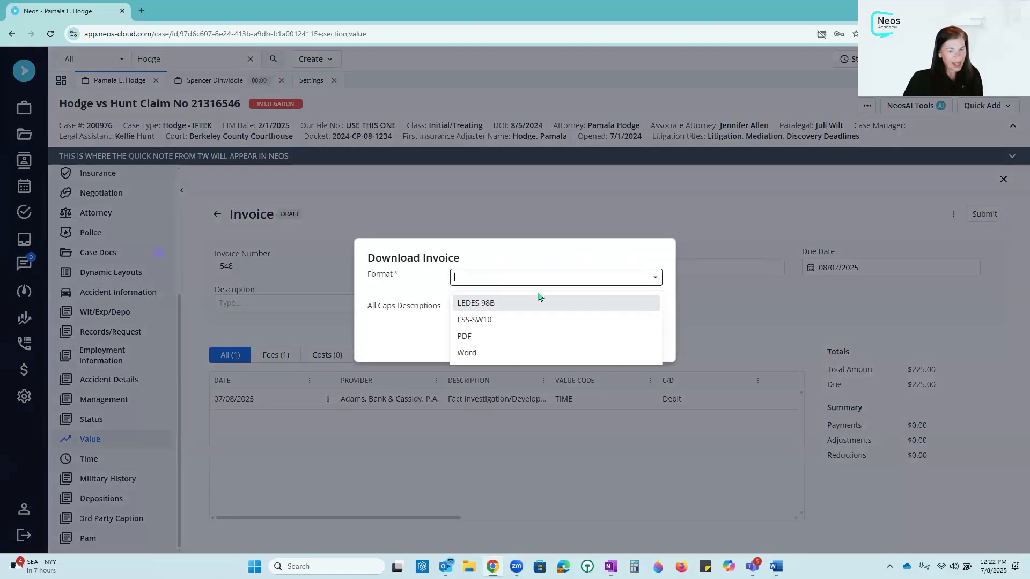
{"action": "left_click", "coordinate": [513, 309]}
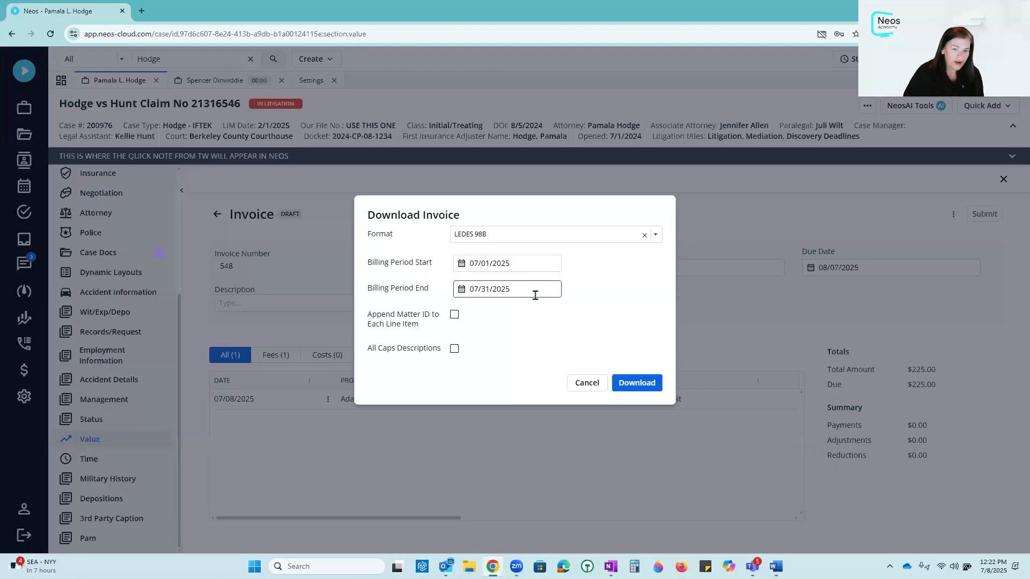
{"action": "left_click", "coordinate": [454, 316]}
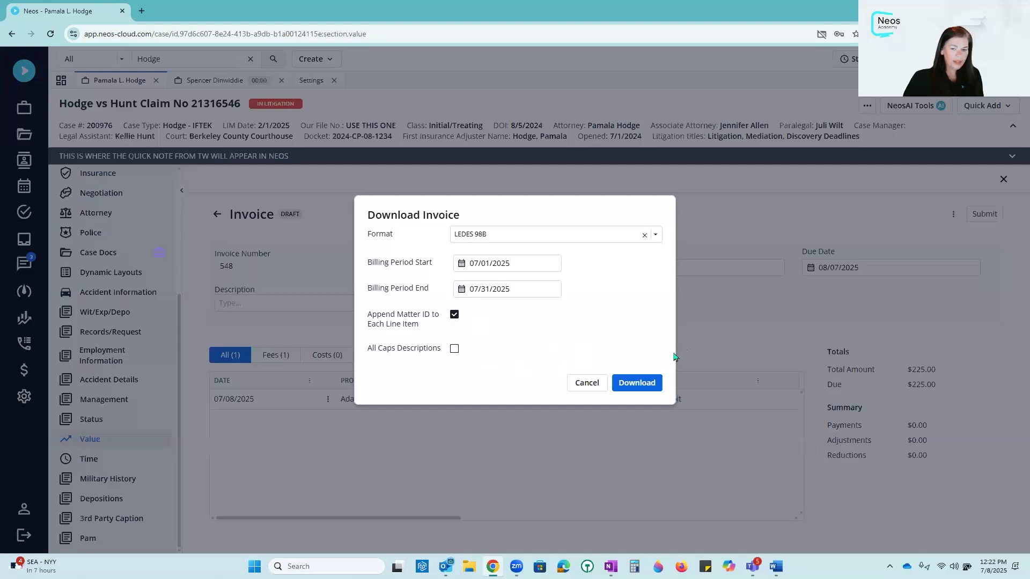
{"action": "left_click", "coordinate": [640, 384]}
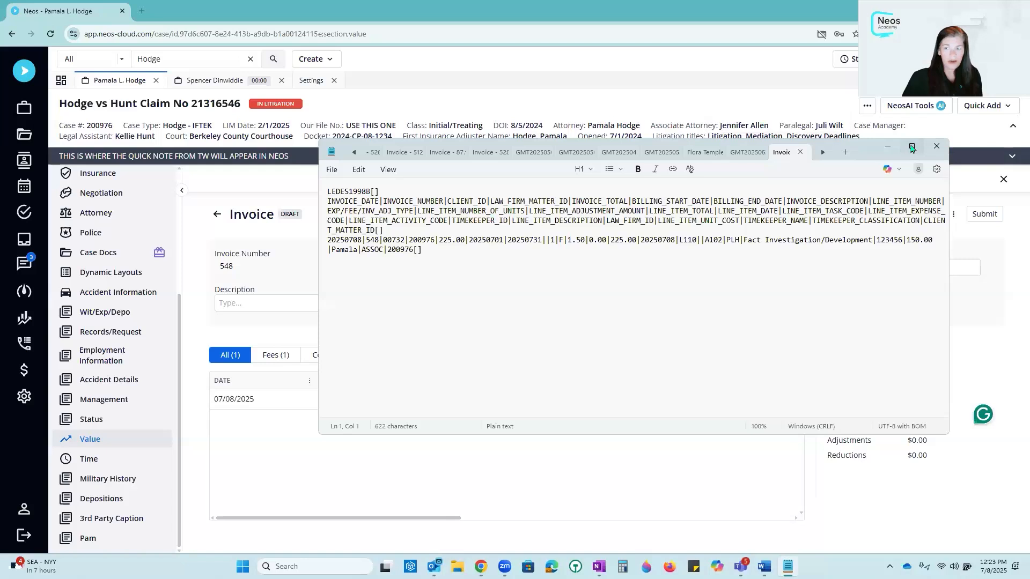
Enlarge the LEDES invoice text file, examine its header and line-item data, and close it.
{"action": "left_click", "coordinate": [924, 146]}
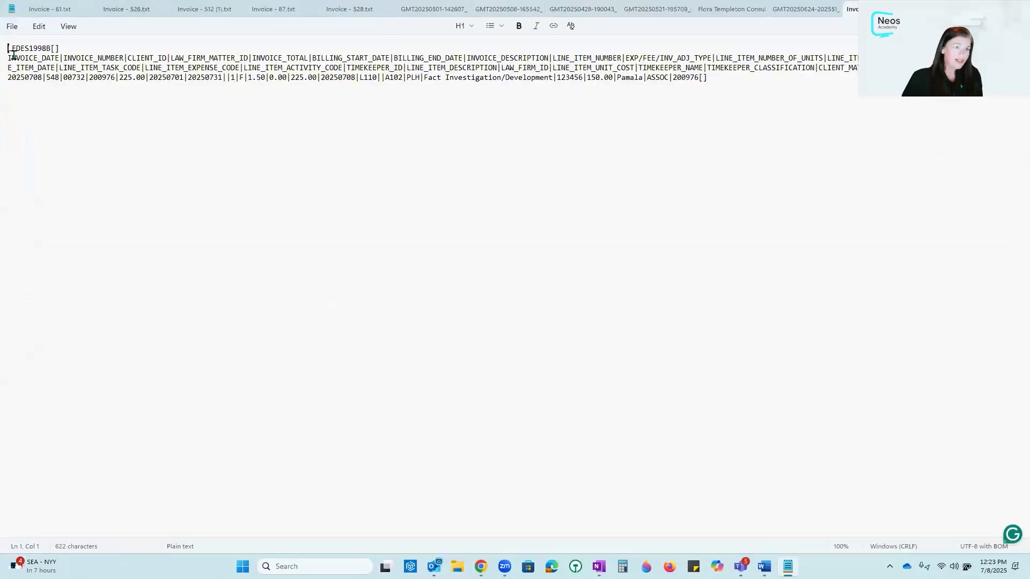
{"action": "left_click_drag", "start_coordinate": [12, 48], "coordinate": [724, 94]}
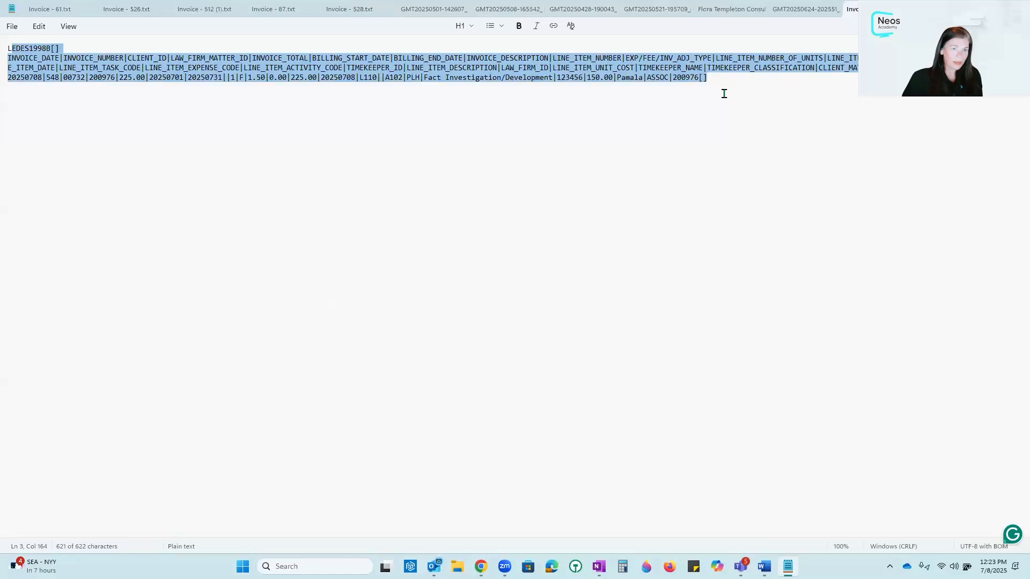
{"action": "left_click", "coordinate": [747, 136]}
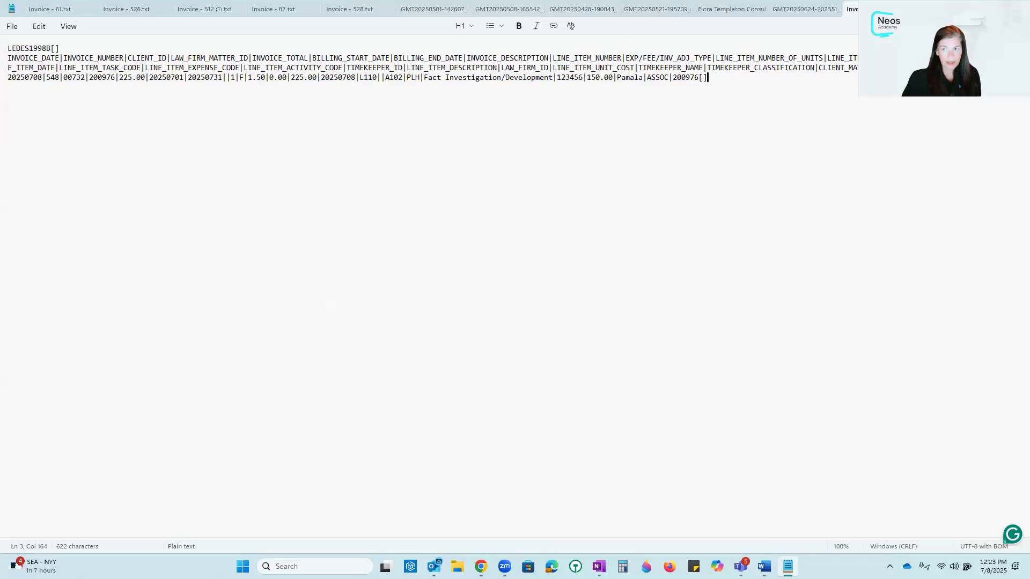
{"action": "left_click", "coordinate": [967, 9]}
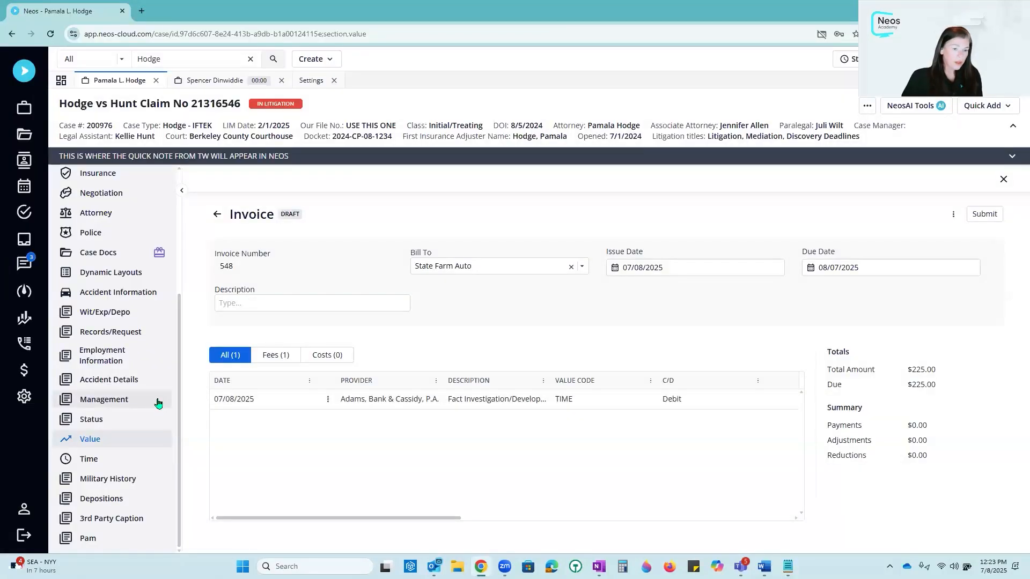
View the case's time entries and value records, and open the firm-wide list of invoices in Accounting.
{"action": "left_click", "coordinate": [116, 460]}
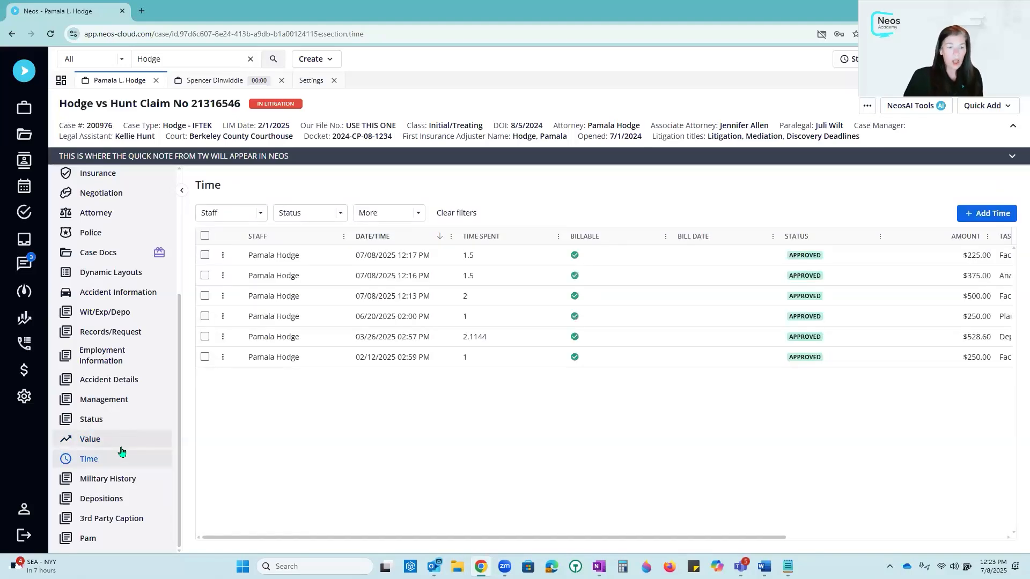
{"action": "left_click", "coordinate": [124, 441]}
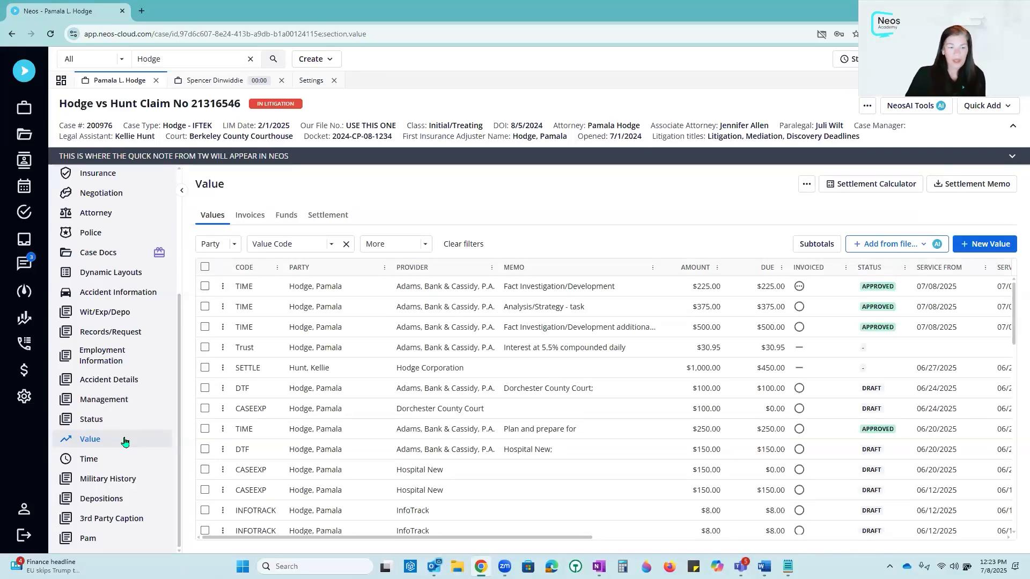
{"action": "left_click", "coordinate": [24, 372]}
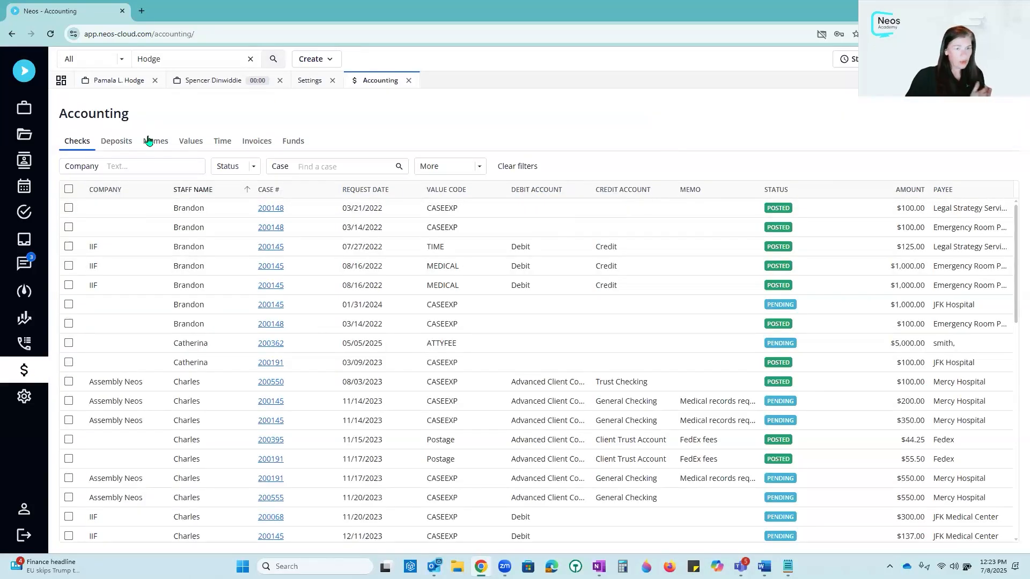
{"action": "left_click", "coordinate": [261, 143]}
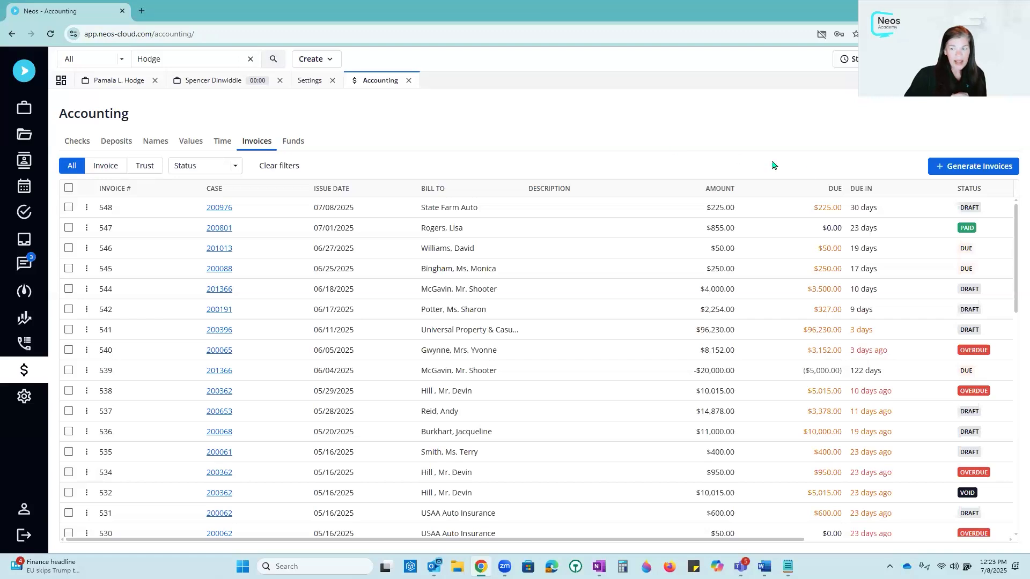
Start generating batch invoices, select all listed cases, and filter Bill To by the State Farm Auto contact tagged Insurer.
{"action": "left_click", "coordinate": [958, 169]}
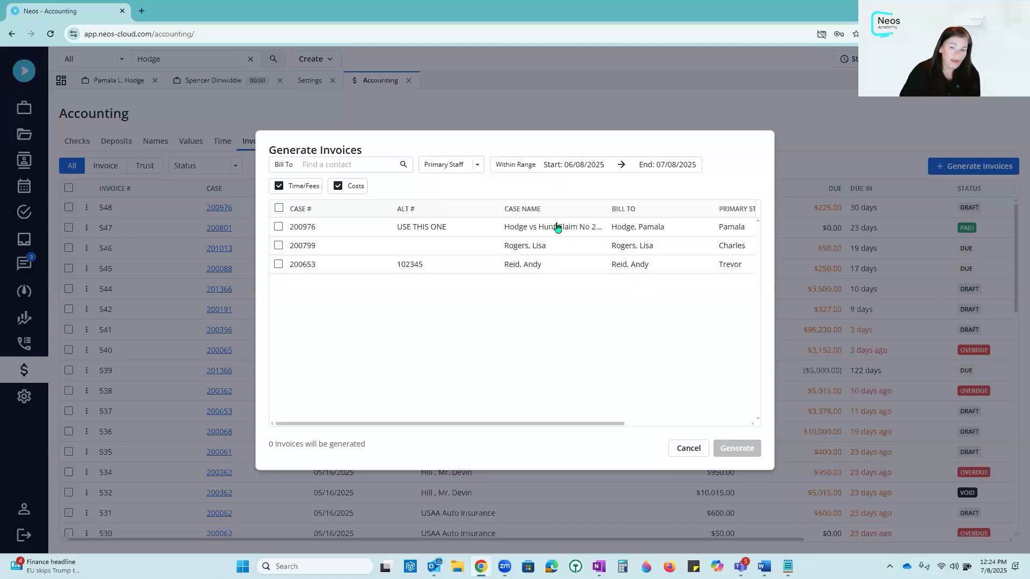
{"action": "left_click", "coordinate": [279, 208]}
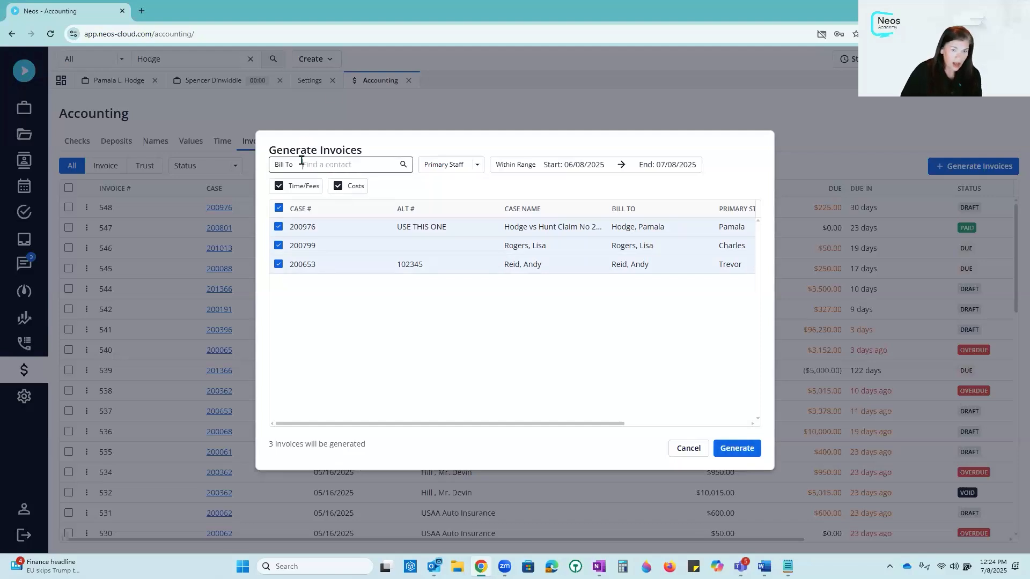
{"action": "type", "text": "sta"}
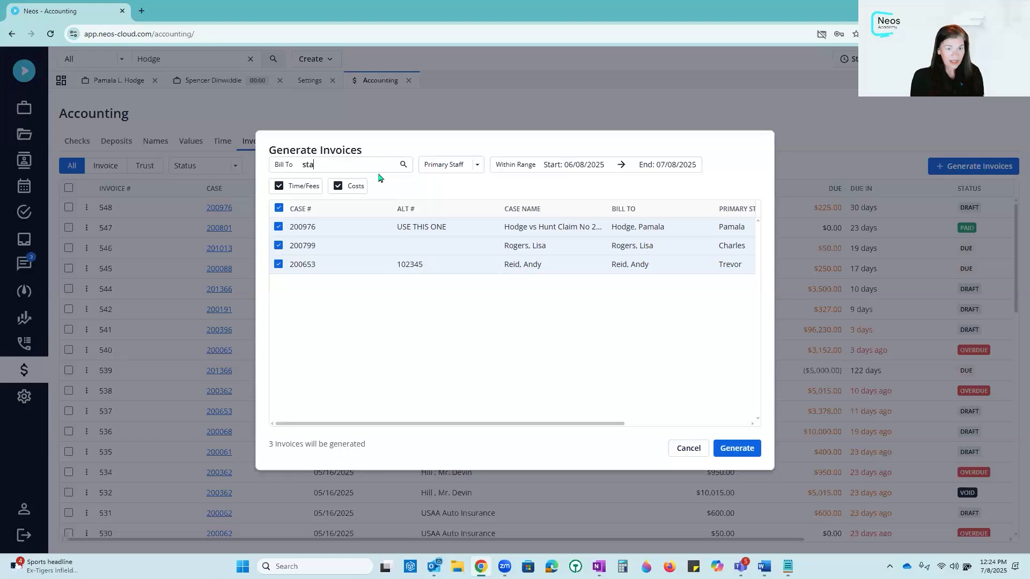
{"action": "type", "text": "te far"}
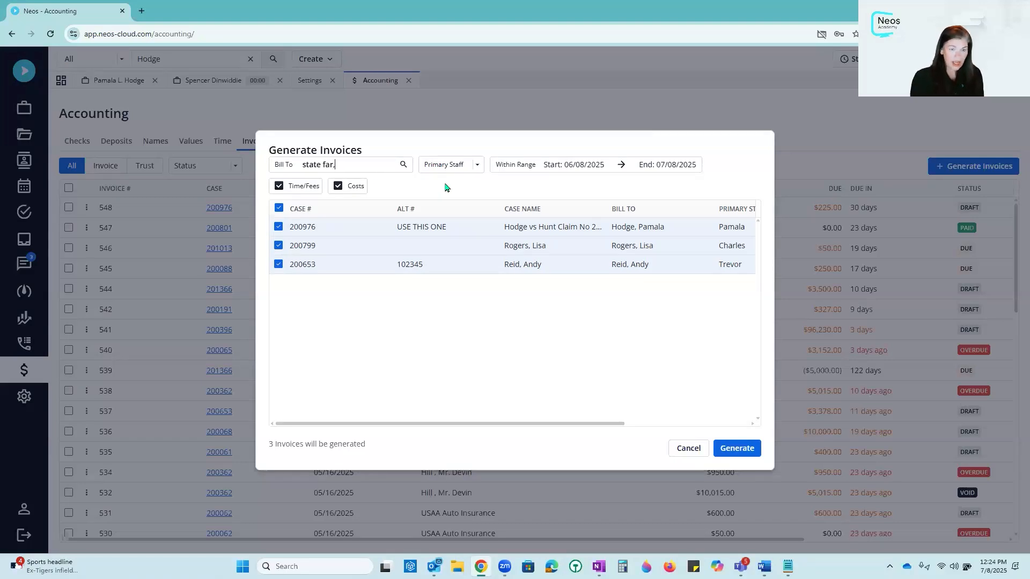
{"action": "type", "text": "m"}
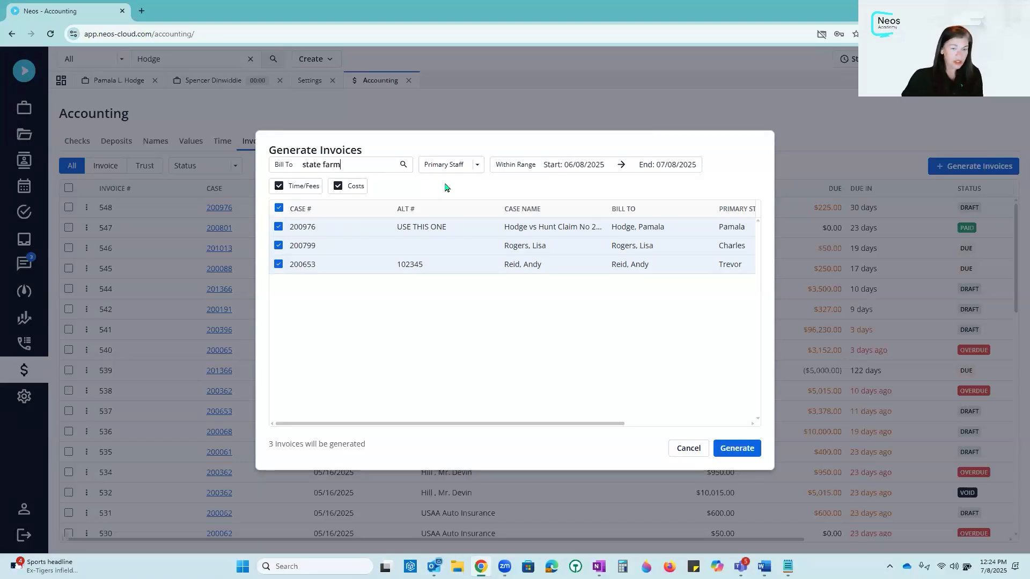
{"action": "left_click", "coordinate": [403, 166]}
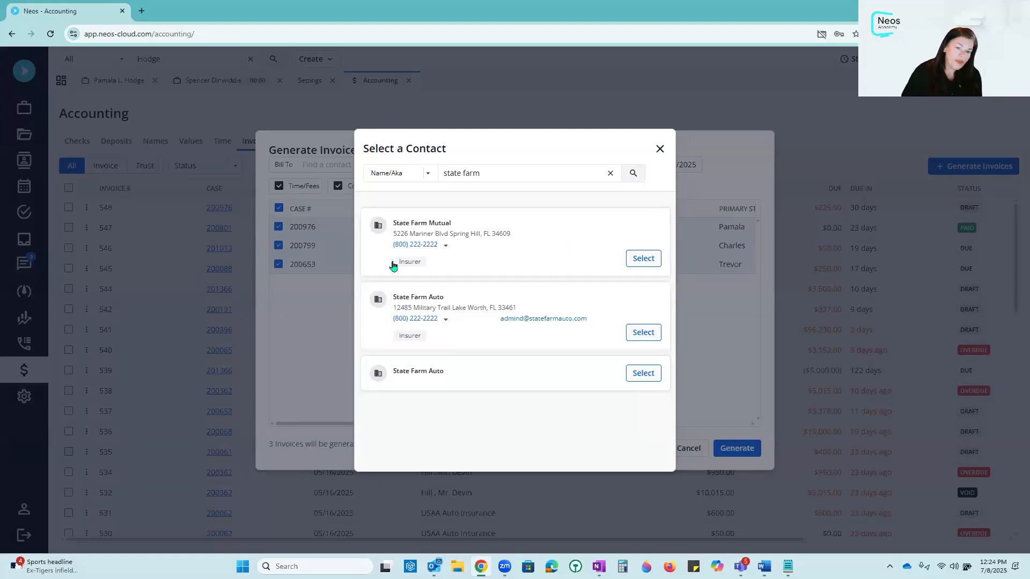
{"action": "left_click", "coordinate": [644, 333]}
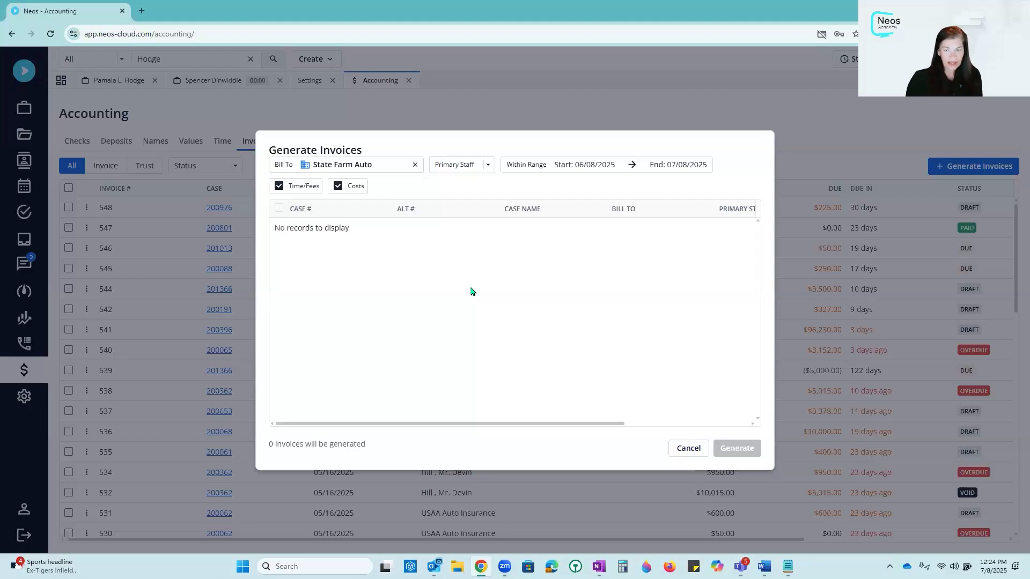
Clear the Bill To filter, select all listed cases, and generate their invoices.
{"action": "left_click", "coordinate": [415, 165]}
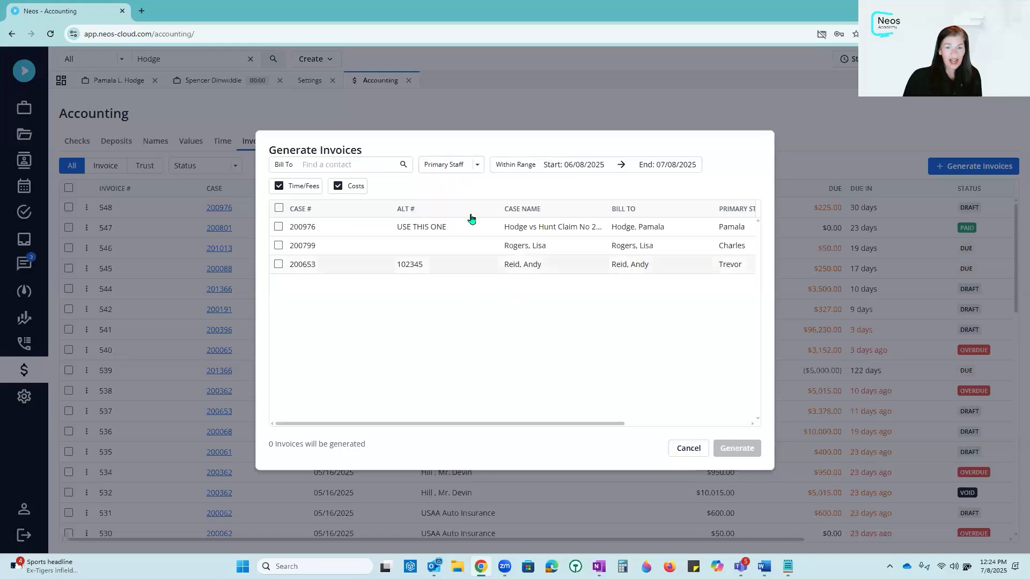
{"action": "left_click", "coordinate": [279, 209]}
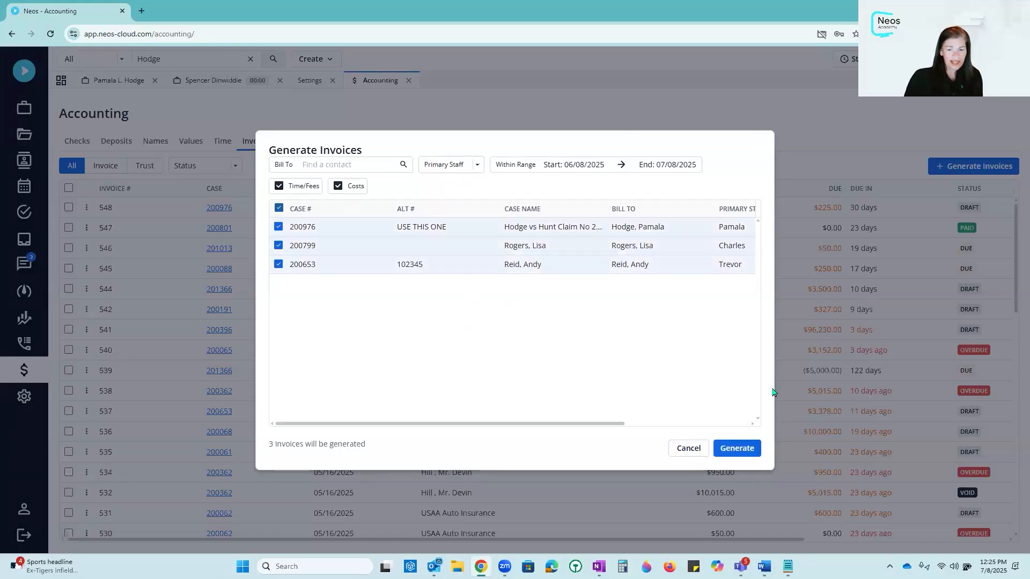
{"action": "left_click", "coordinate": [737, 449]}
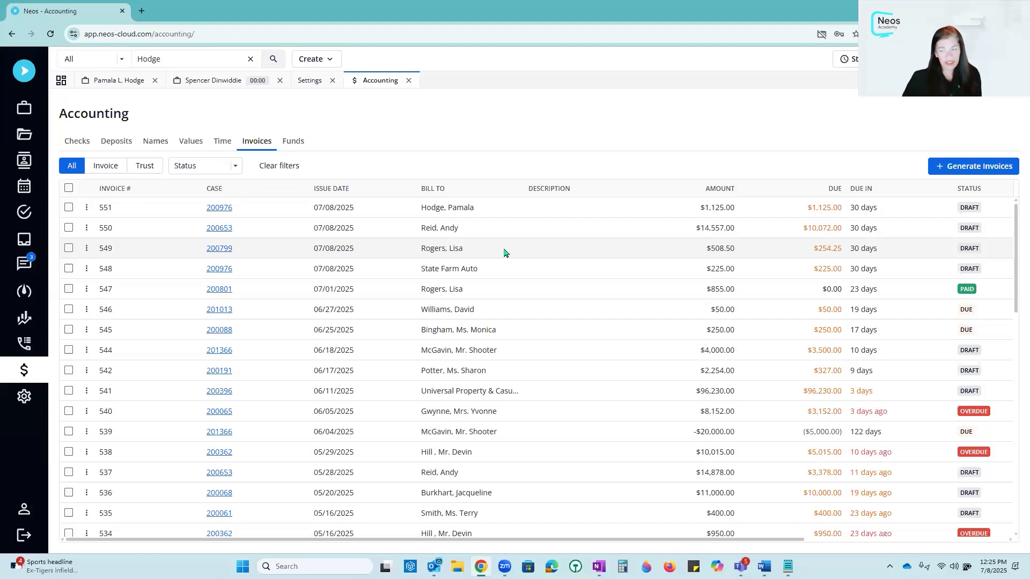
Select the four newest draft invoices, 548 through 551, and submit them for approval.
{"action": "left_click", "coordinate": [69, 207]}
{"action": "left_click", "coordinate": [69, 264]}
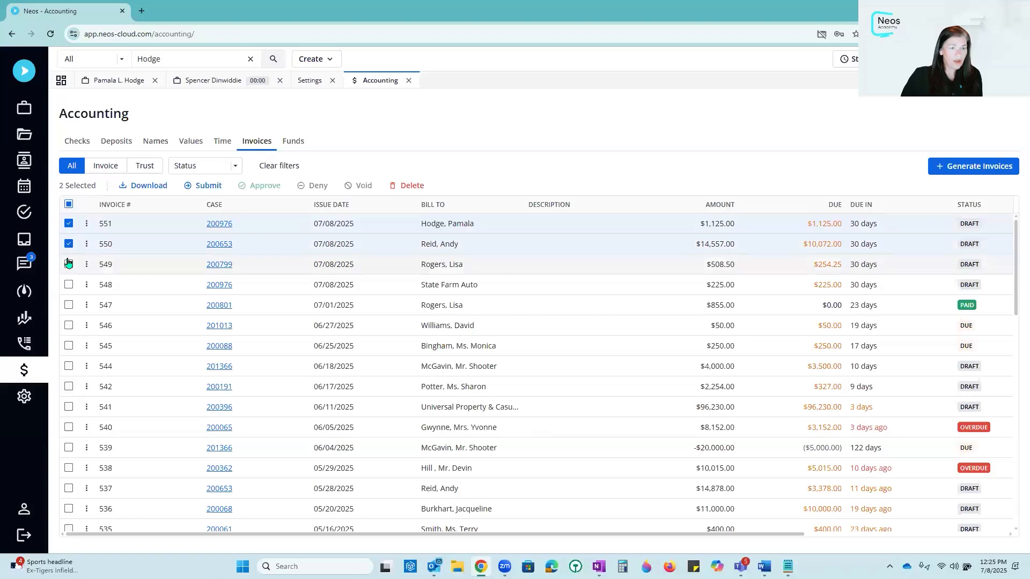
{"action": "left_click", "coordinate": [69, 286]}
{"action": "left_click", "coordinate": [68, 245]}
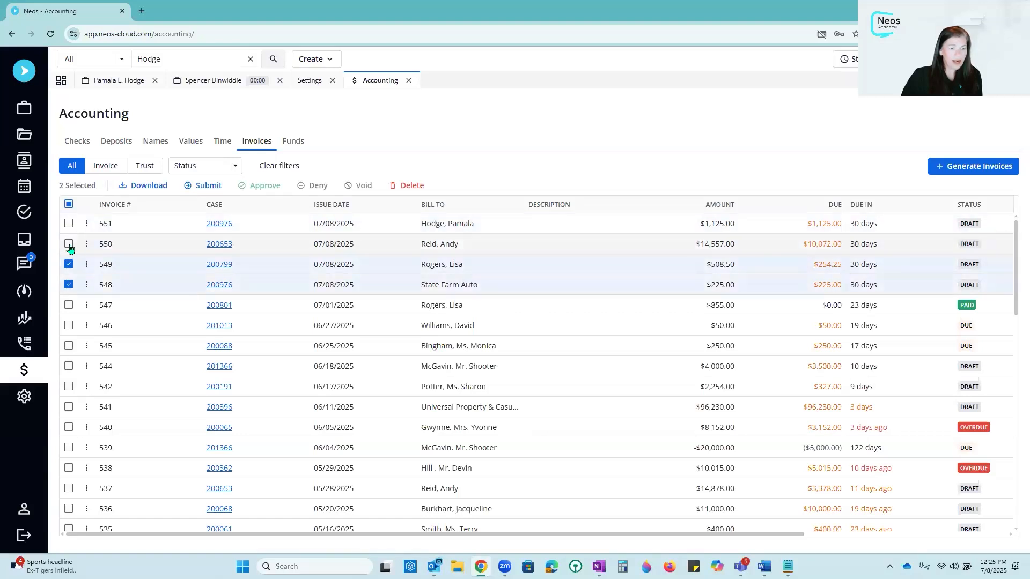
{"action": "left_click", "coordinate": [69, 225]}
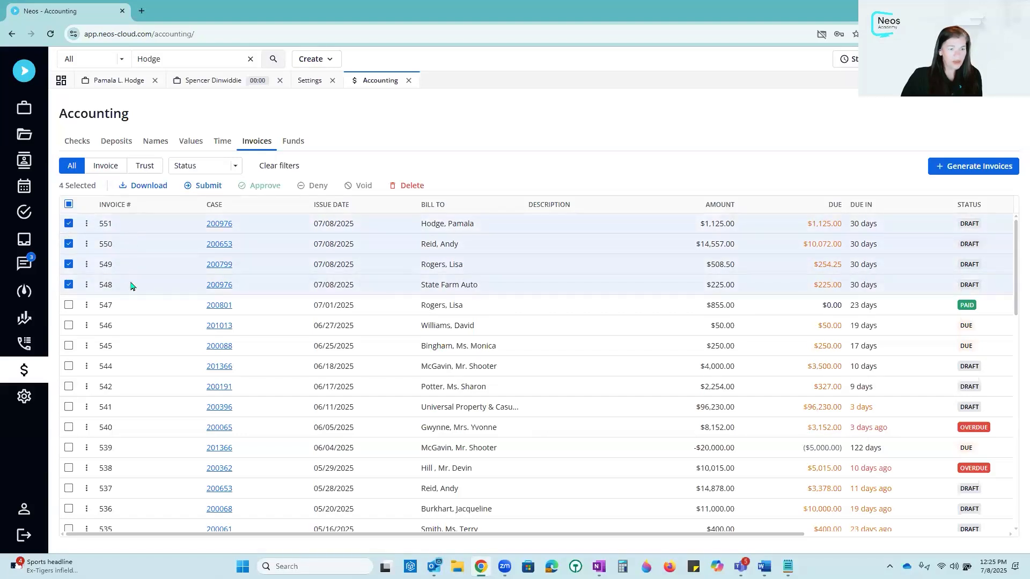
{"action": "left_click", "coordinate": [204, 187]}
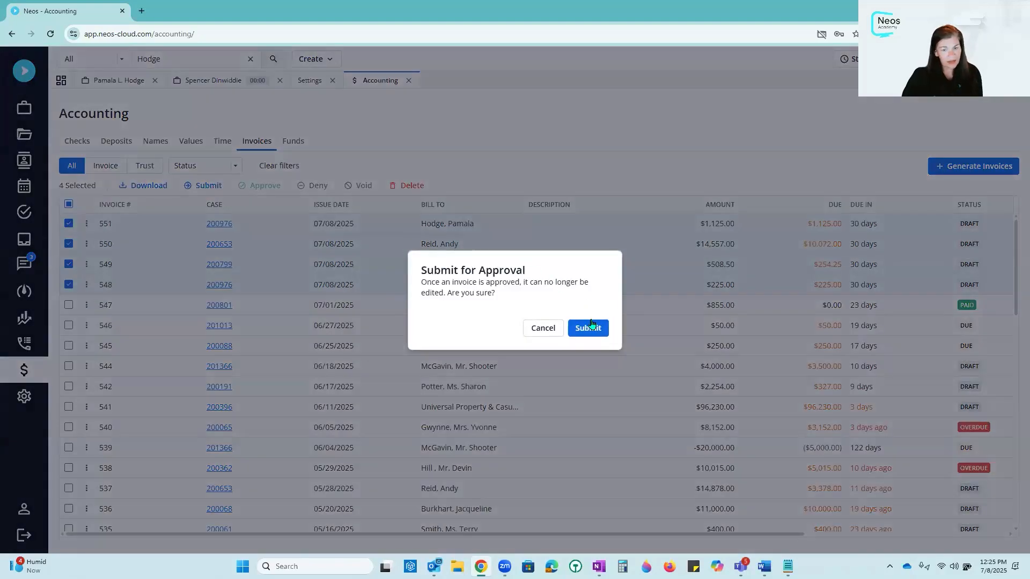
{"action": "left_click", "coordinate": [591, 326]}
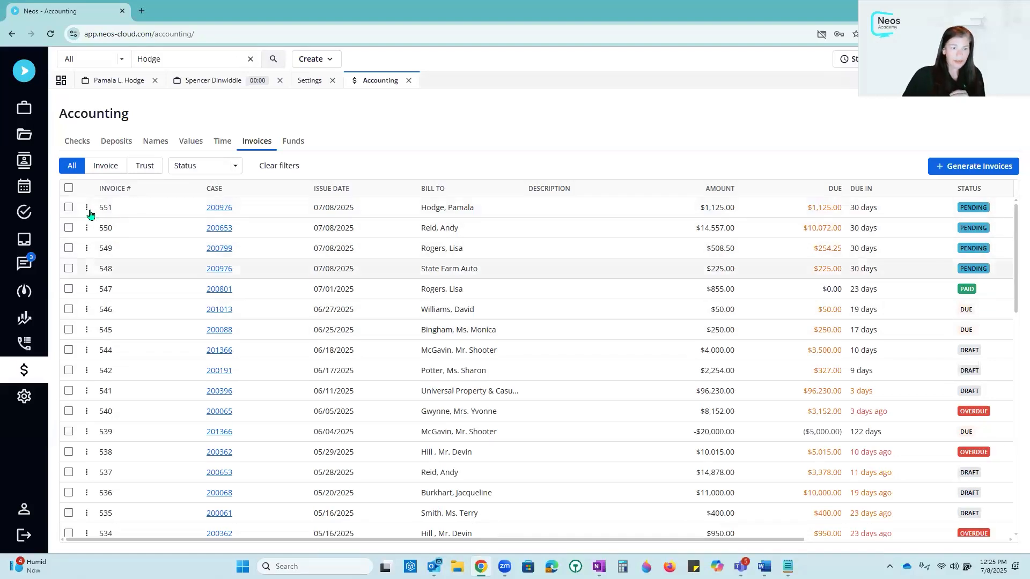
Select the four pending invoices, 548 through 551, and approve them.
{"action": "left_click", "coordinate": [67, 210]}
{"action": "left_click", "coordinate": [69, 266]}
{"action": "left_click", "coordinate": [69, 286]}
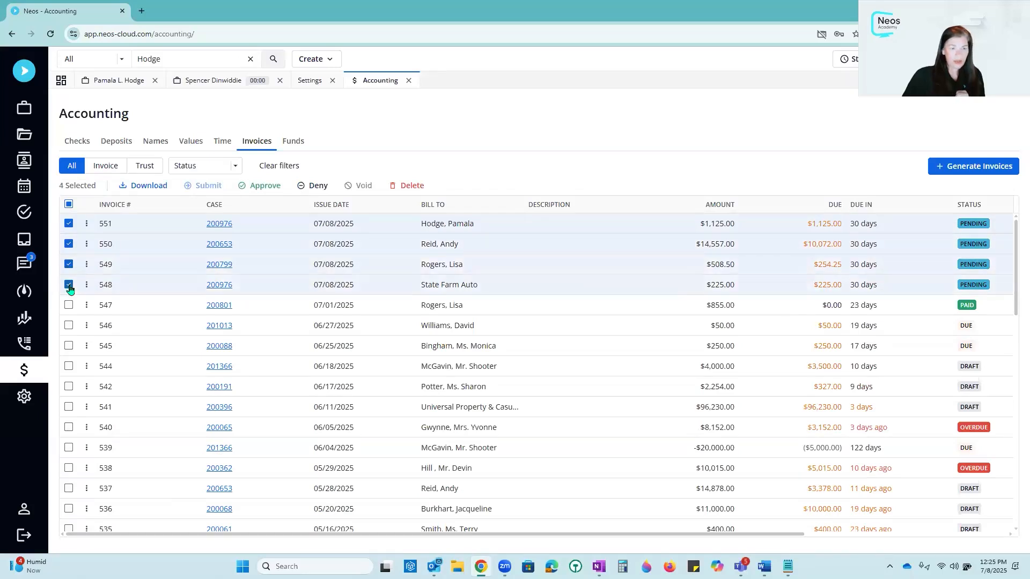
{"action": "left_click", "coordinate": [263, 186]}
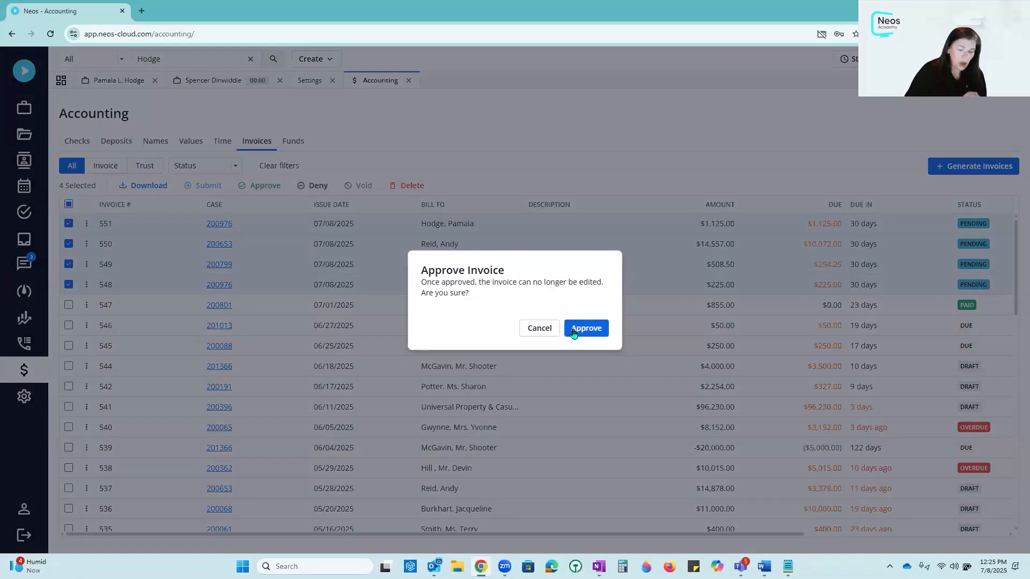
{"action": "left_click", "coordinate": [605, 328]}
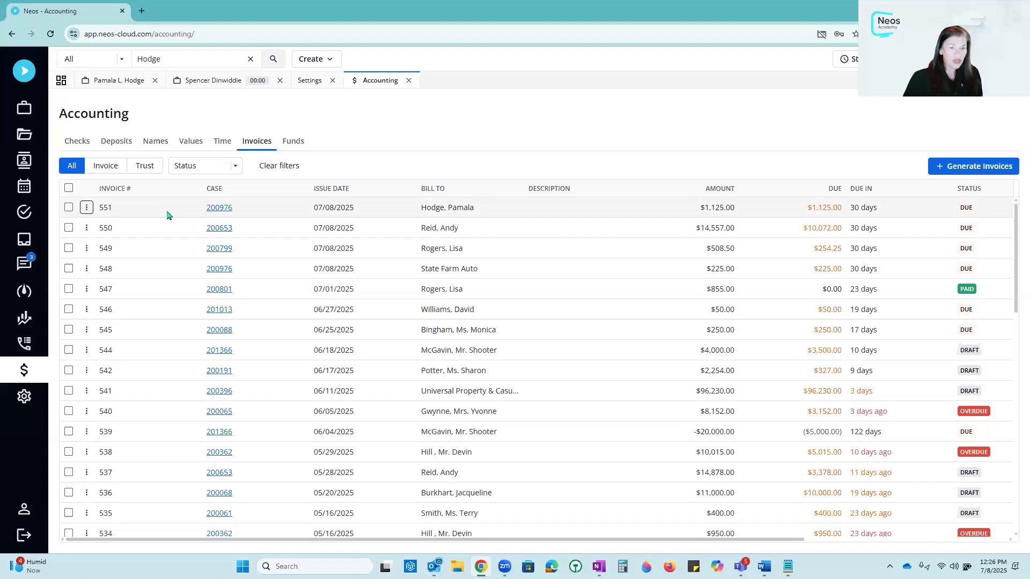
Open invoice 551 for viewing in its case and cancel the automatic time tracker.
{"action": "left_click", "coordinate": [86, 208]}
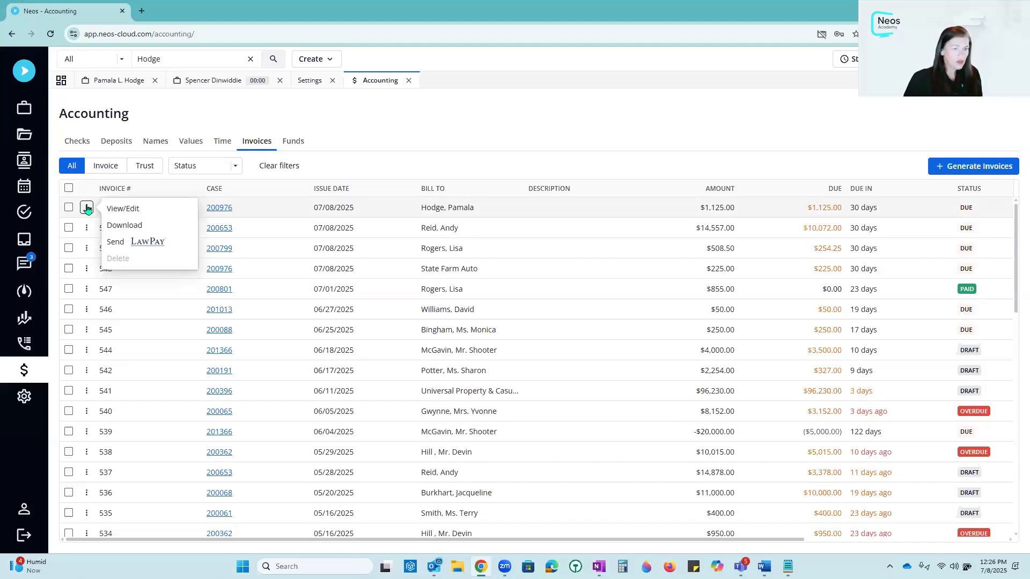
{"action": "left_click", "coordinate": [170, 210]}
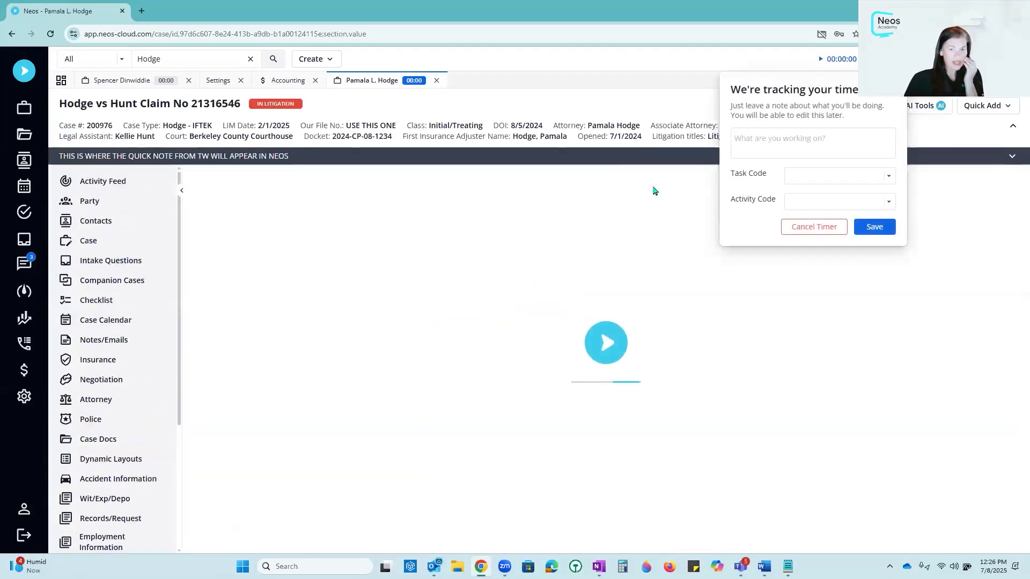
{"action": "left_click", "coordinate": [808, 228]}
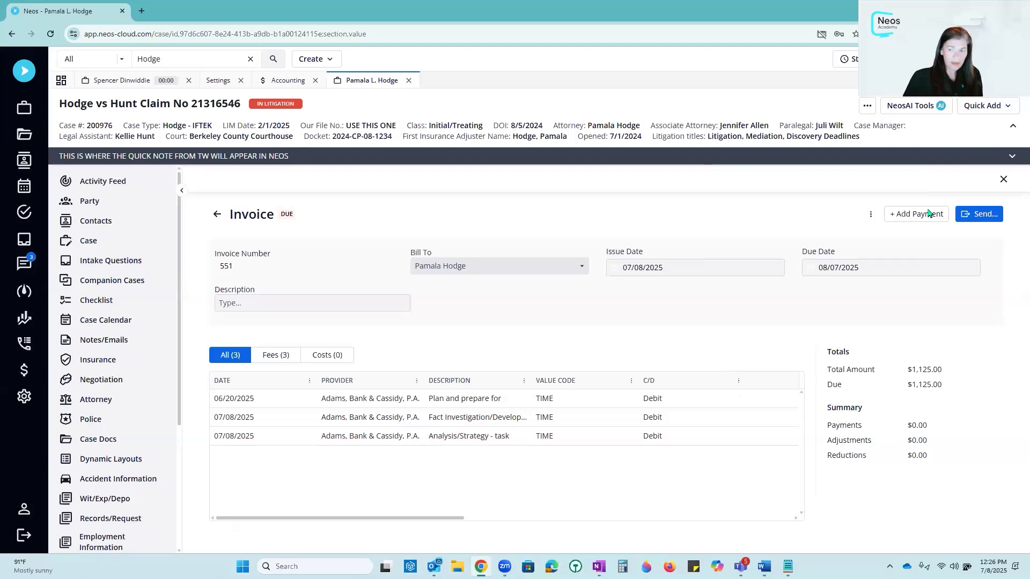
Record a full payment on invoice 551 using the Operating Account fund, and return to the case's invoice list.
{"action": "left_click", "coordinate": [904, 217]}
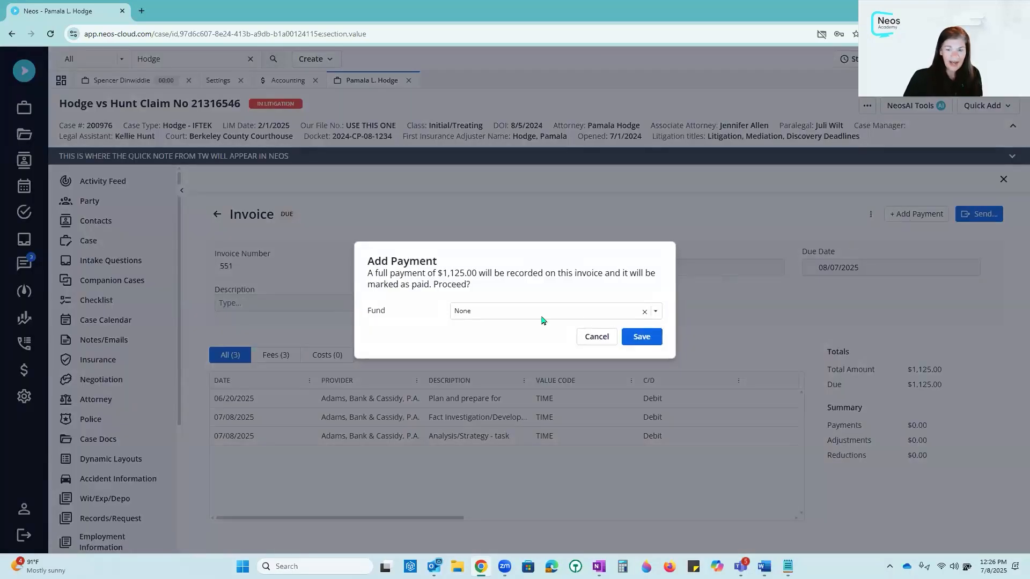
{"action": "left_click", "coordinate": [505, 310]}
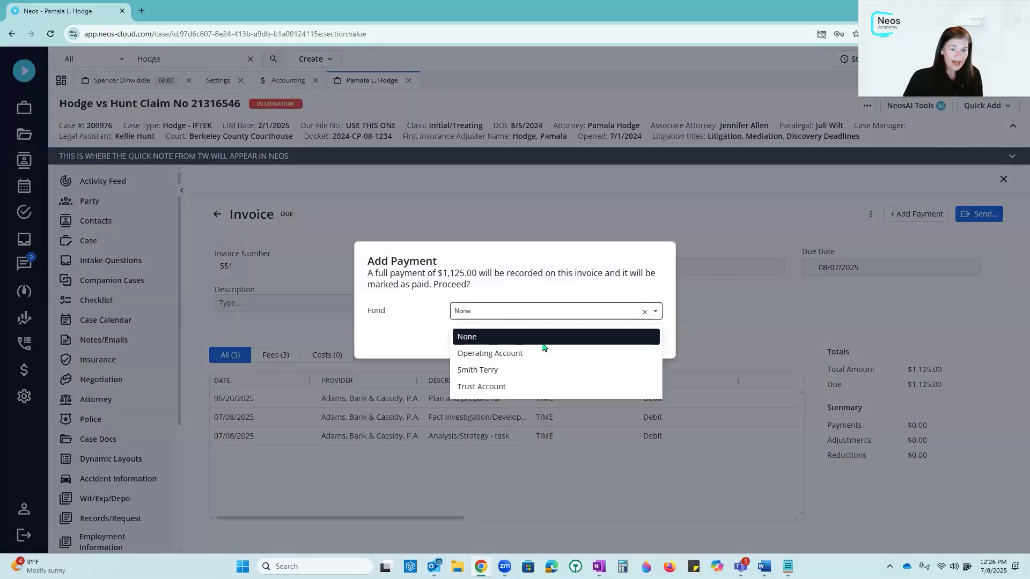
{"action": "left_click", "coordinate": [541, 355]}
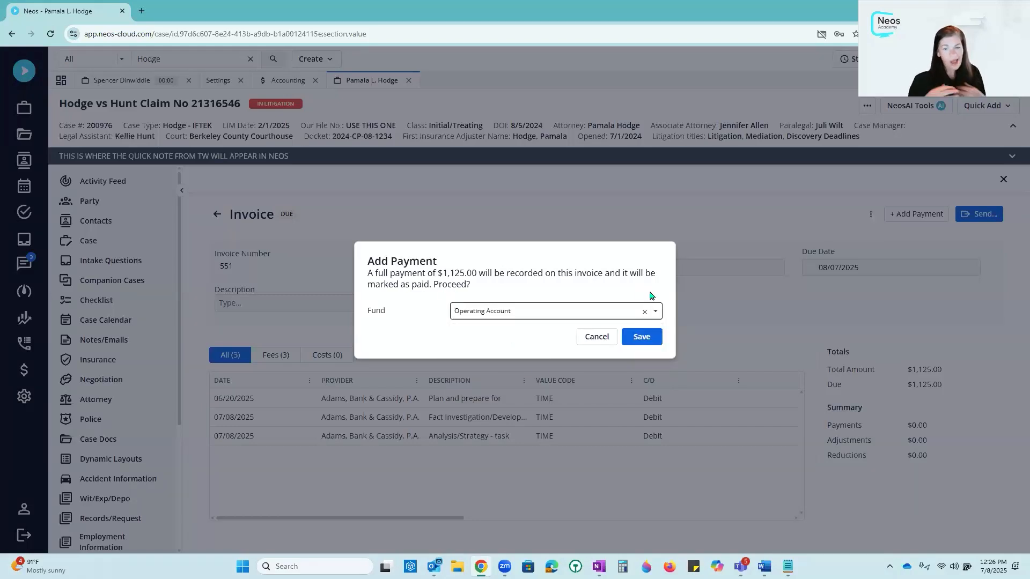
{"action": "left_click", "coordinate": [647, 342]}
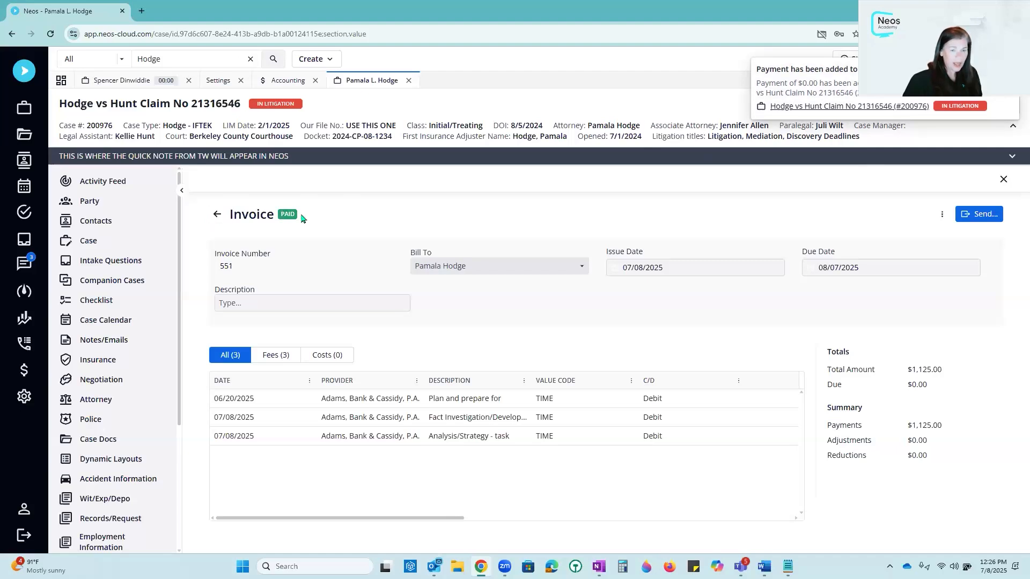
{"action": "left_click", "coordinate": [217, 215]}
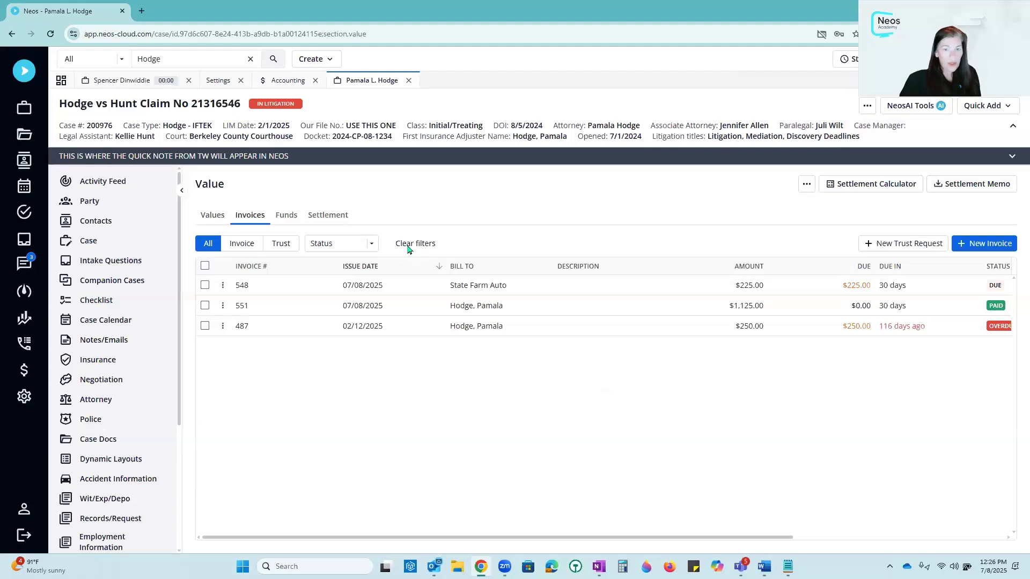
Start sending invoice 551 from Accounting with LawPay, using OP Bank Account - TEST as the deposit account.
{"action": "left_click", "coordinate": [291, 81]}
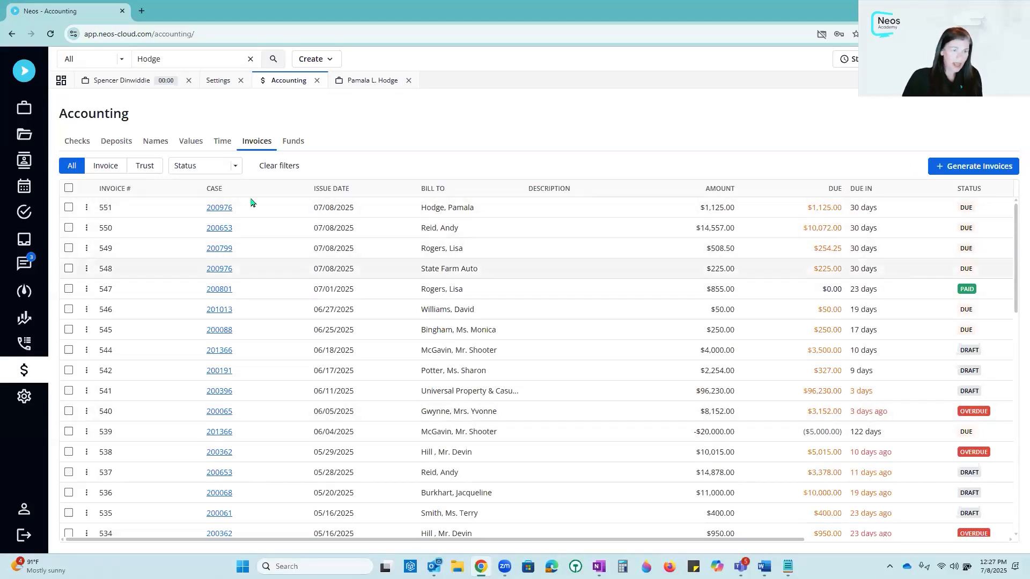
{"action": "left_click", "coordinate": [86, 208]}
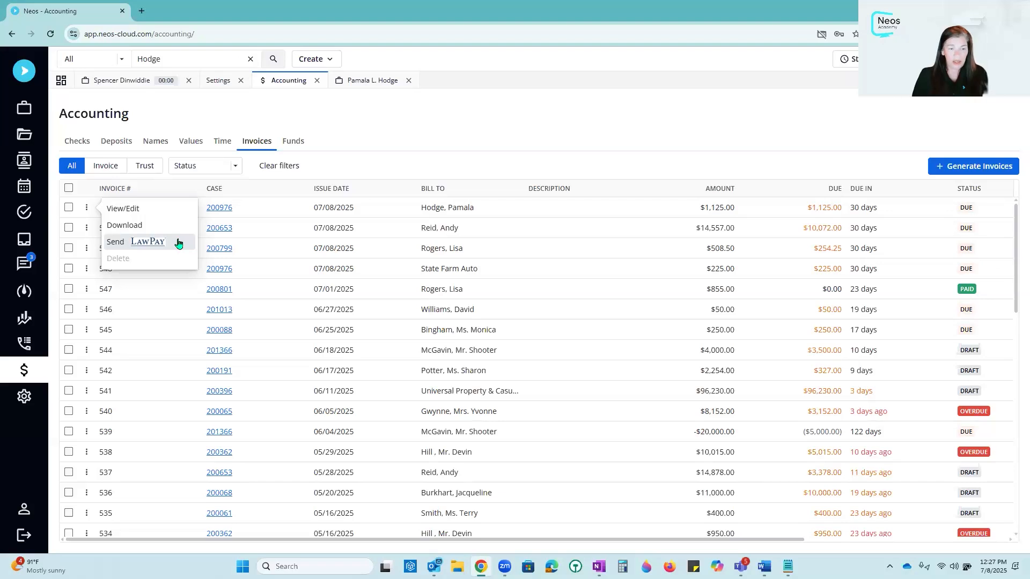
{"action": "left_click", "coordinate": [134, 242]}
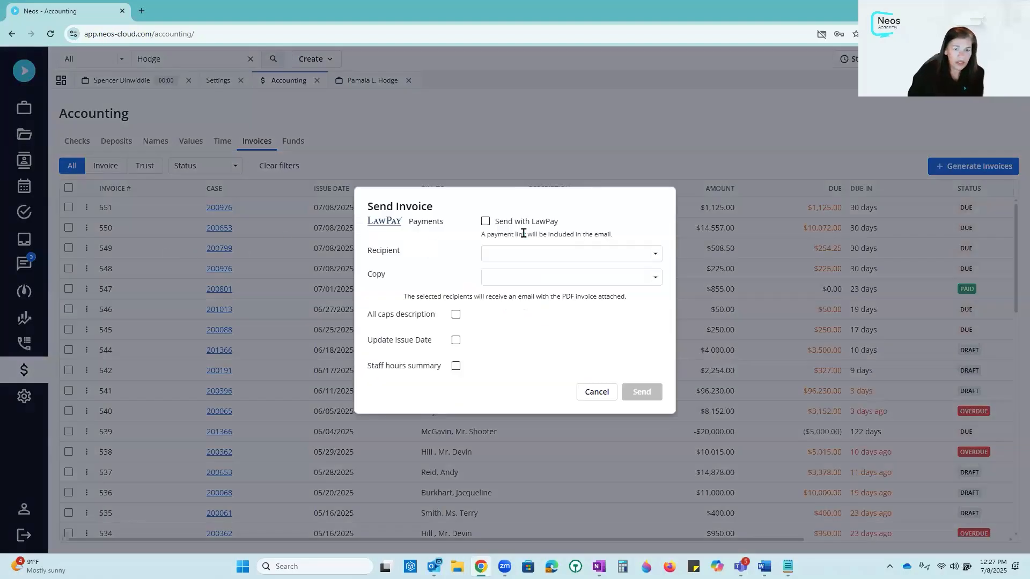
{"action": "left_click", "coordinate": [486, 223]}
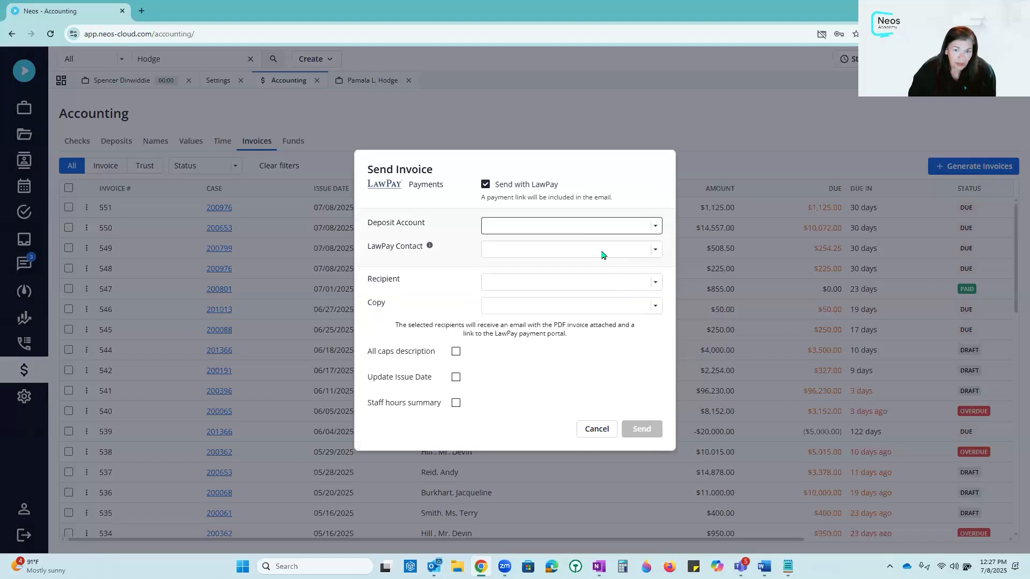
{"action": "left_click", "coordinate": [580, 228]}
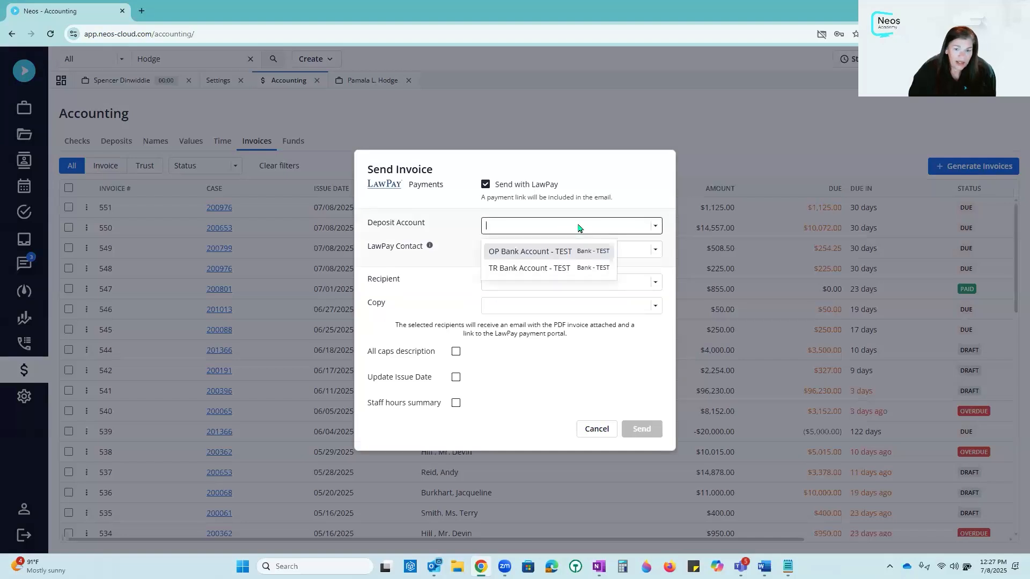
{"action": "left_click", "coordinate": [600, 253]}
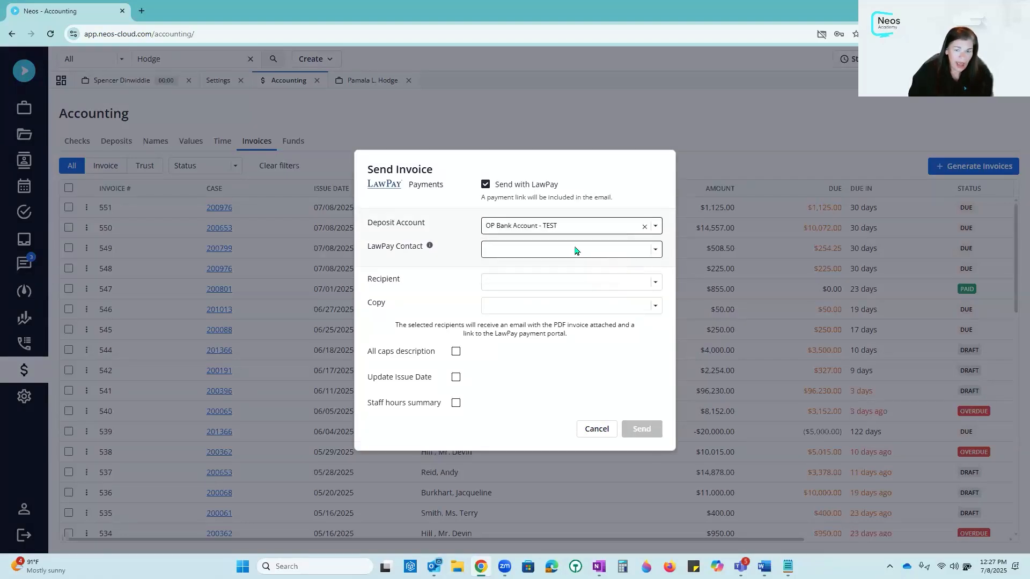
Choose the client as the invoice email's recipient and add the client's MAIN contact as a copy recipient.
{"action": "left_click", "coordinate": [576, 251]}
{"action": "left_click", "coordinate": [513, 283]}
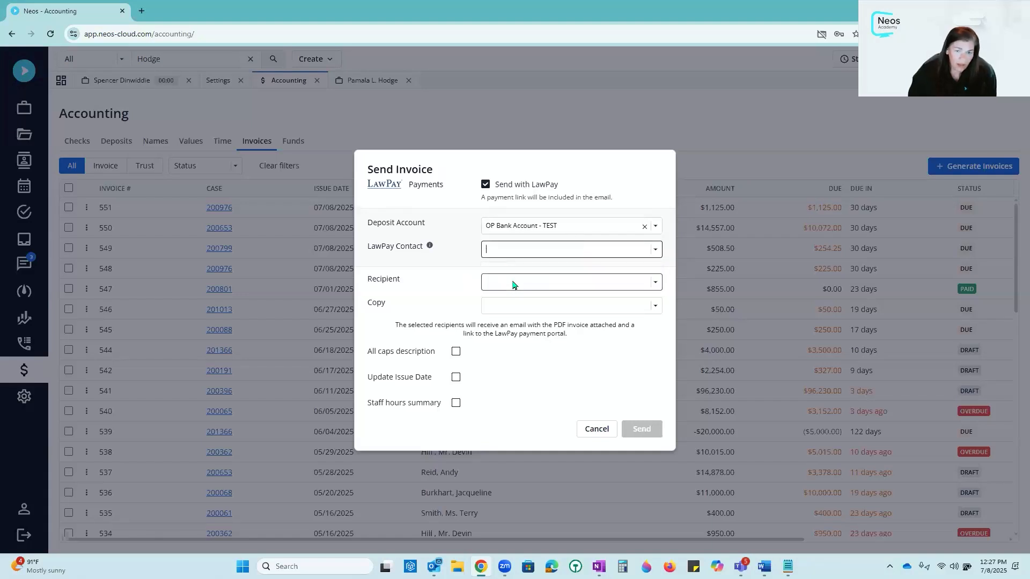
{"action": "scroll", "coordinate": [619, 387], "scroll_direction": "down", "scroll_amount": 5}
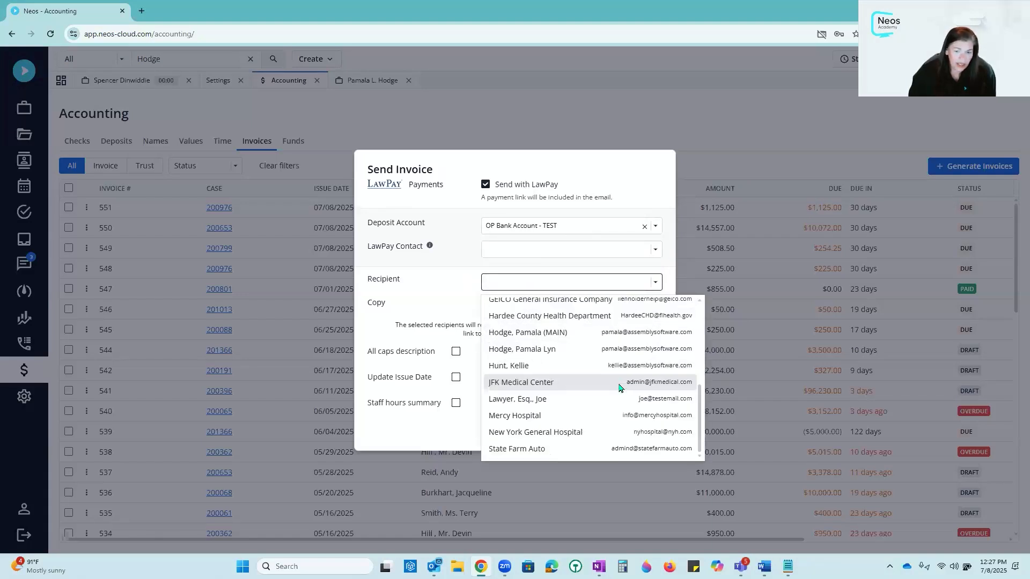
{"action": "left_click", "coordinate": [617, 349]}
{"action": "left_click", "coordinate": [535, 304]}
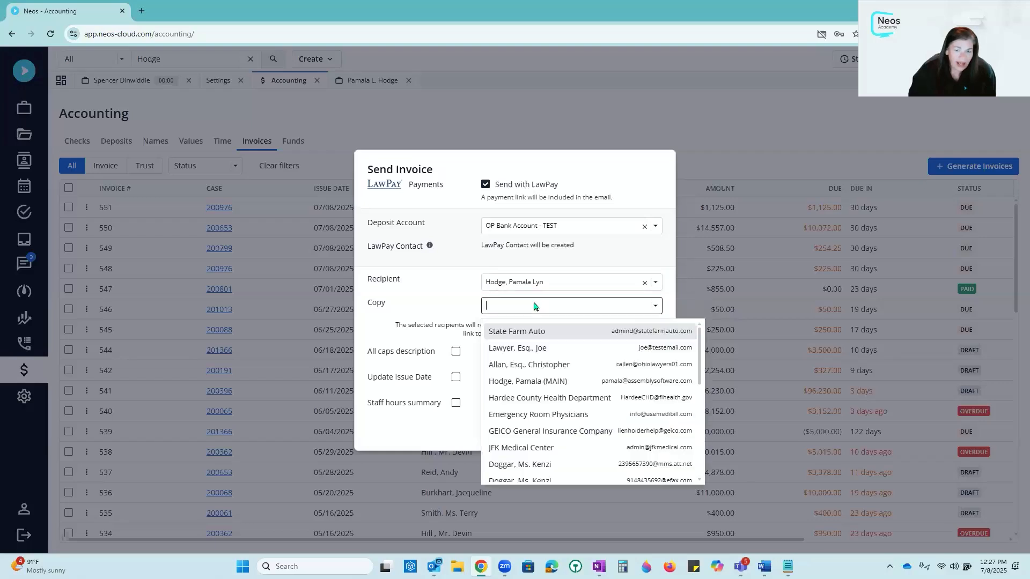
{"action": "left_click", "coordinate": [590, 380]}
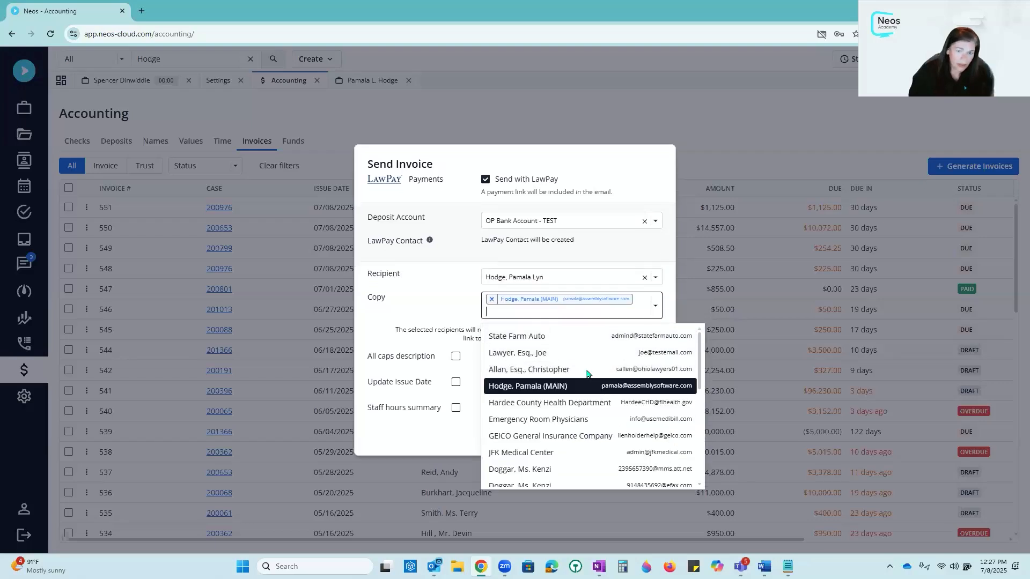
{"action": "left_click", "coordinate": [435, 264]}
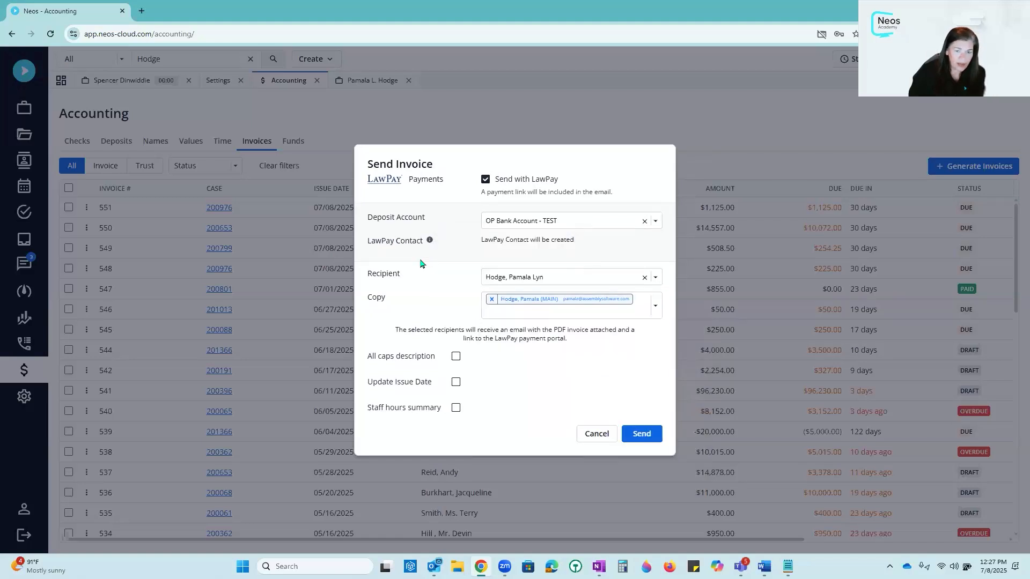
Enable Update Issue Date and Staff hours summary for the invoice email, and close the send dialog without sending.
{"action": "left_click", "coordinate": [456, 382]}
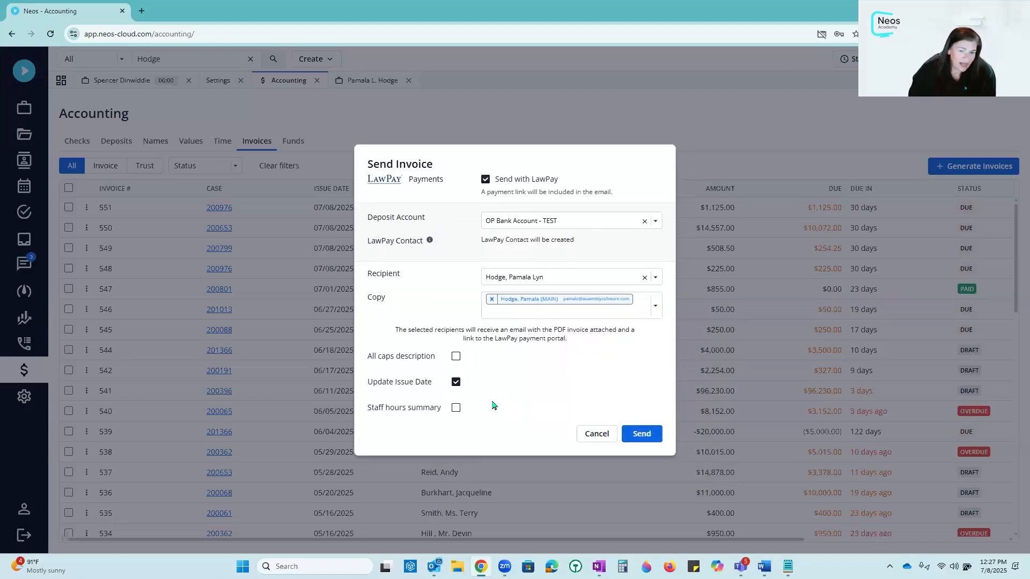
{"action": "left_click", "coordinate": [456, 409]}
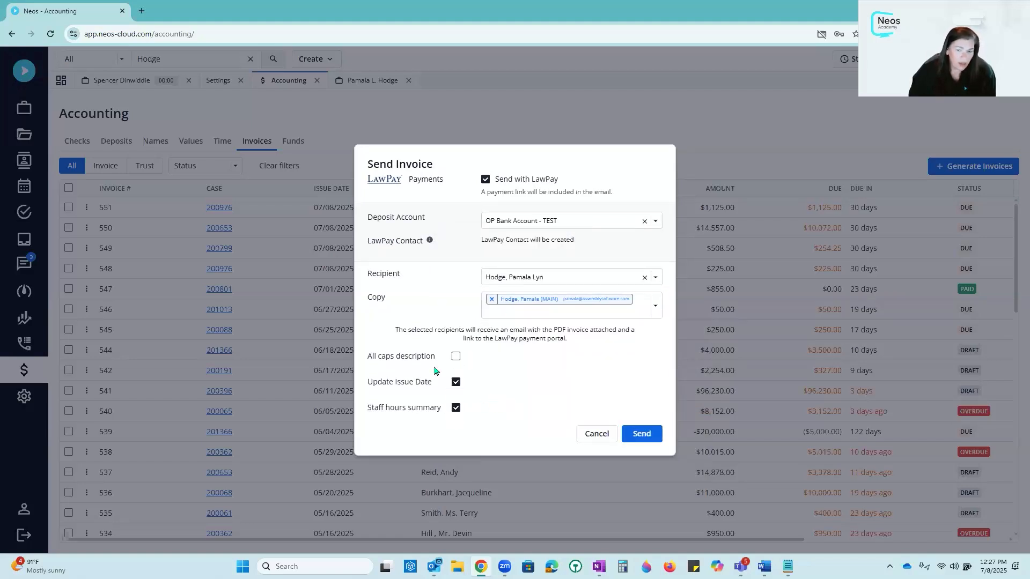
{"action": "left_click", "coordinate": [643, 436]}
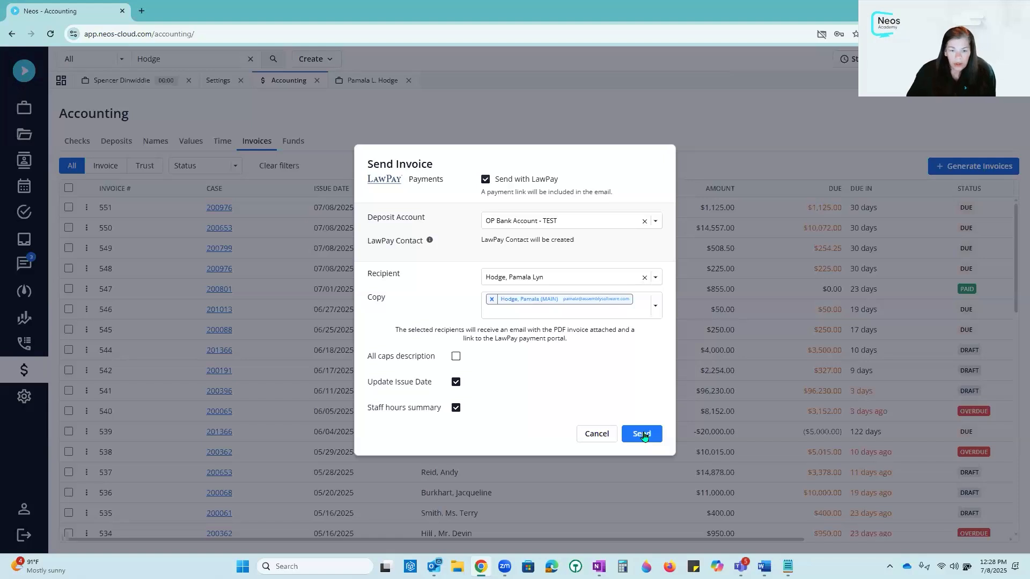
{"action": "left_click", "coordinate": [596, 435]}
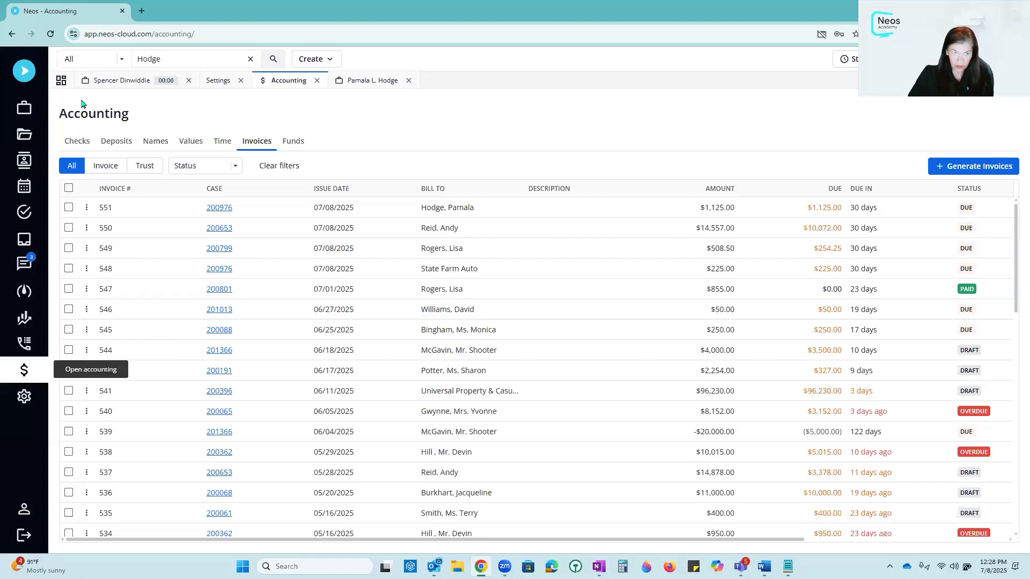
Start a new time entry in the open client case and set the time spent to 1.5 hours.
{"action": "left_click", "coordinate": [384, 82]}
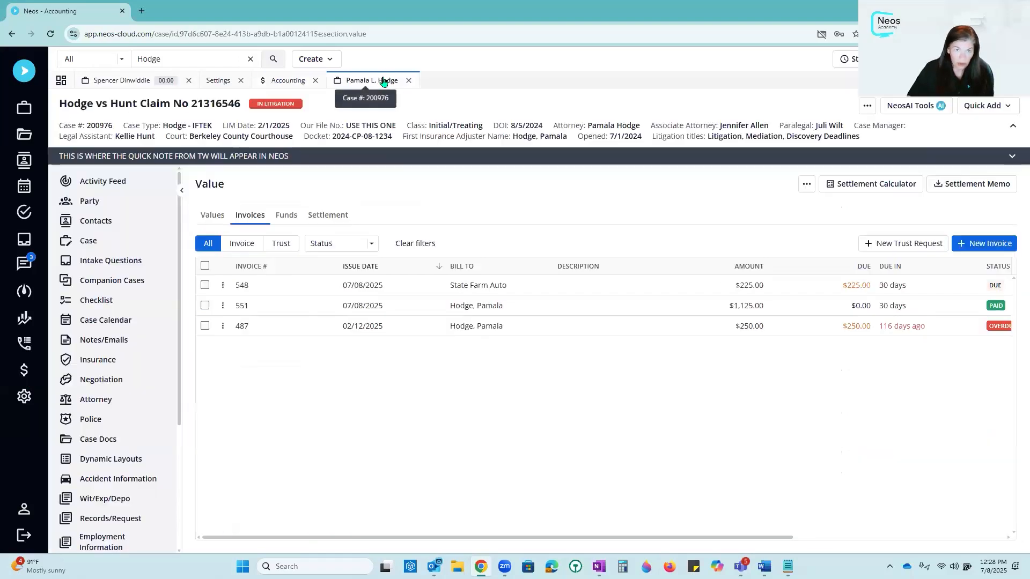
{"action": "scroll", "coordinate": [153, 396], "scroll_direction": "down", "scroll_amount": 3}
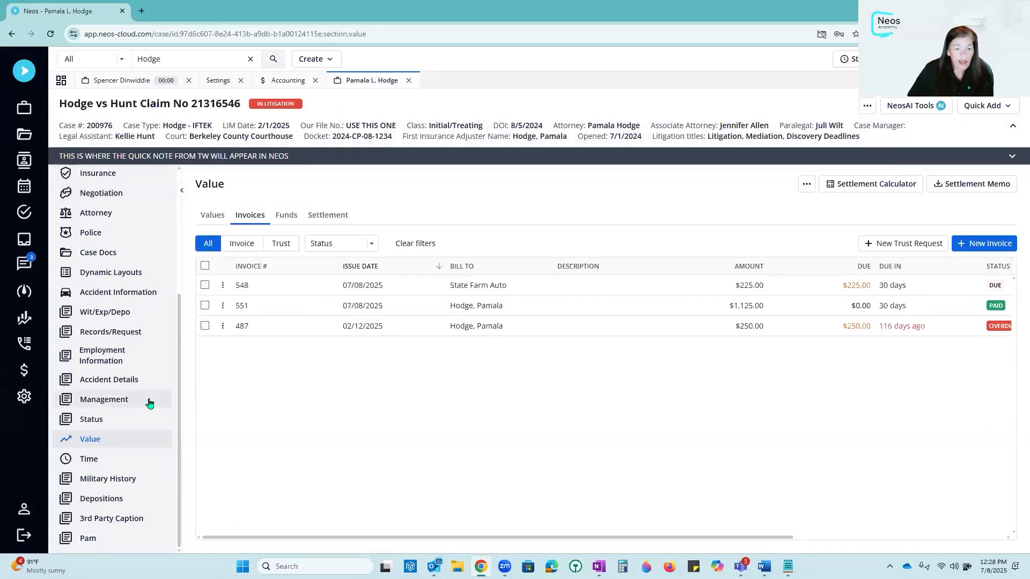
{"action": "left_click", "coordinate": [109, 459]}
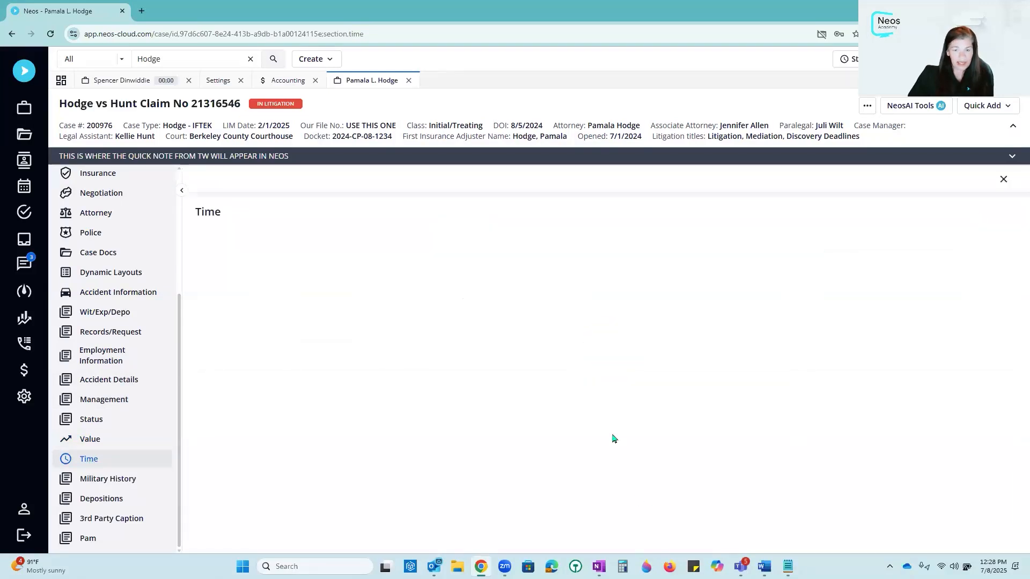
{"action": "left_click", "coordinate": [736, 267]}
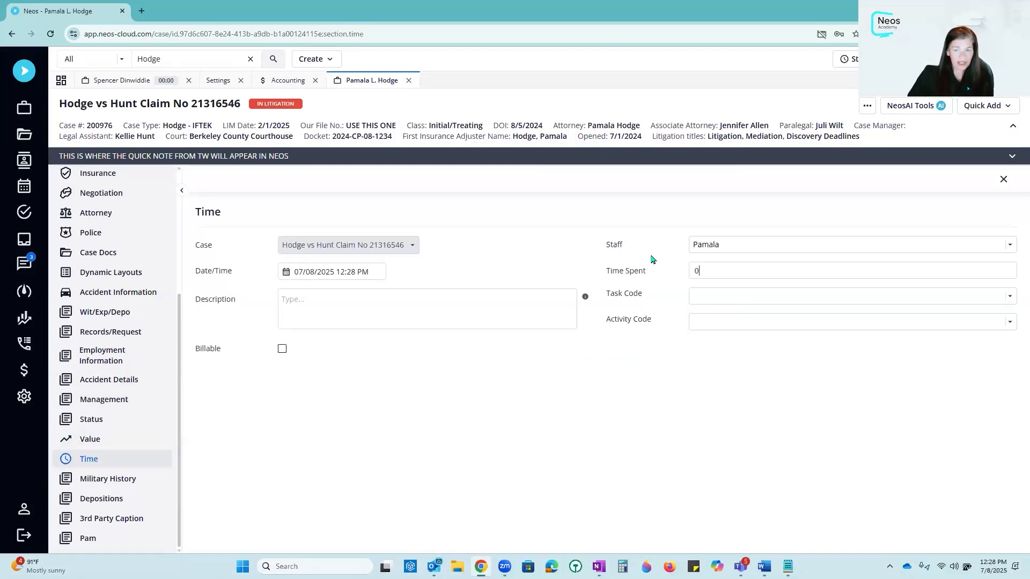
{"action": "type", "text": "1.5"}
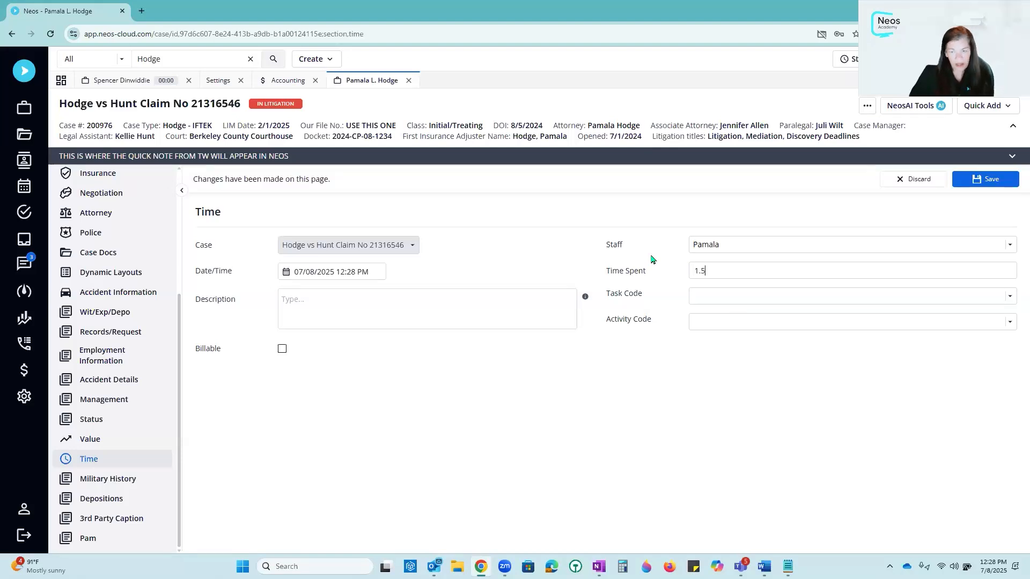
Assign task code L110 - Fact Investigation/Development and activity code A102 - Research to the time entry, and save it.
{"action": "left_click", "coordinate": [738, 298]}
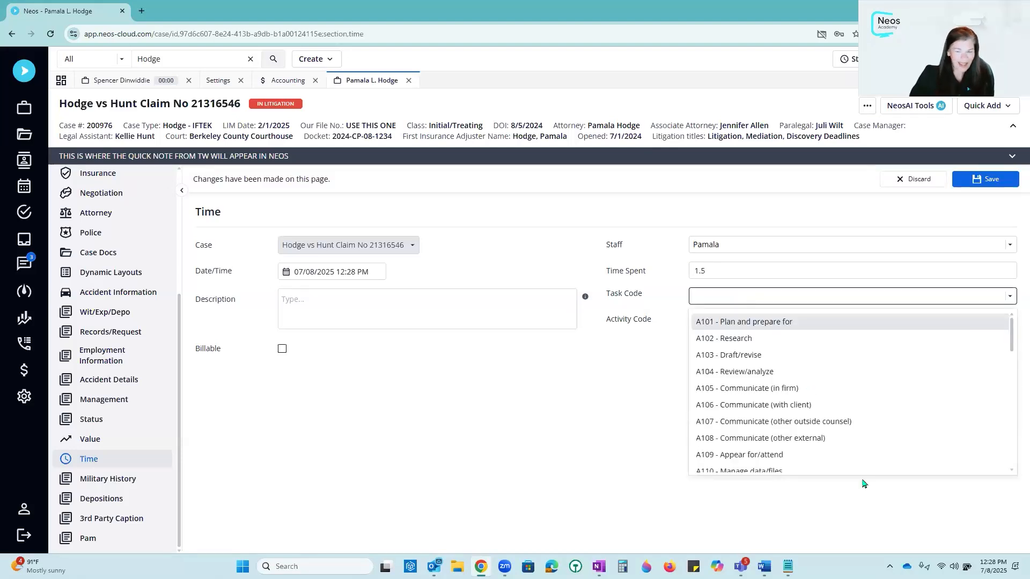
{"action": "type", "text": "l11"}
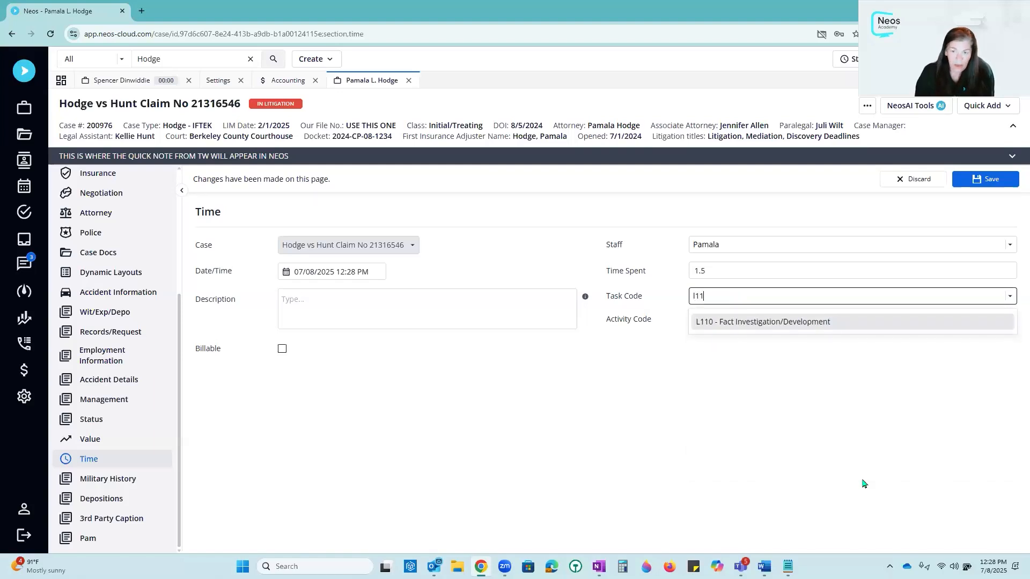
{"action": "type", "text": "0"}
{"action": "left_click", "coordinate": [768, 322]}
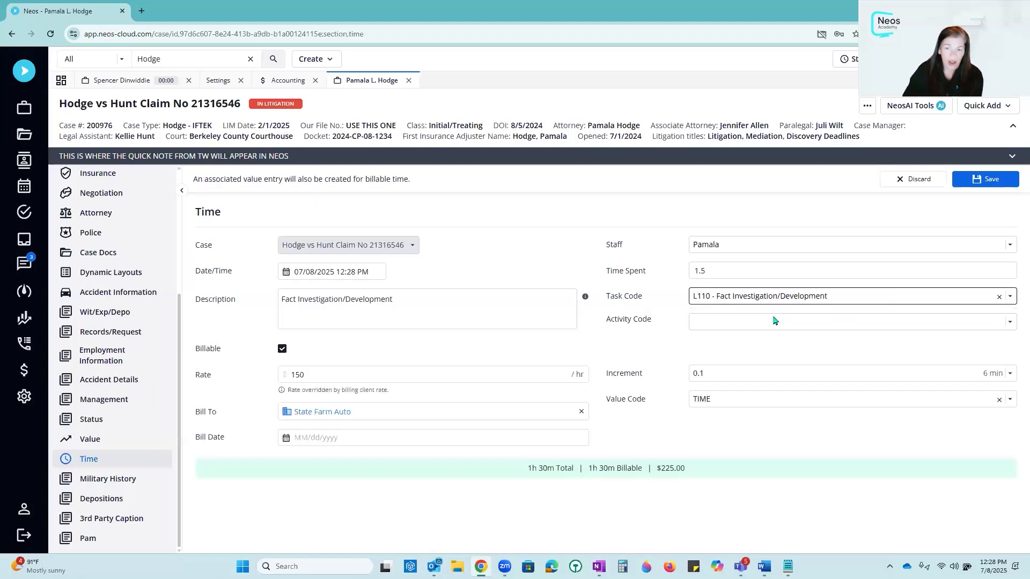
{"action": "left_click", "coordinate": [770, 323]}
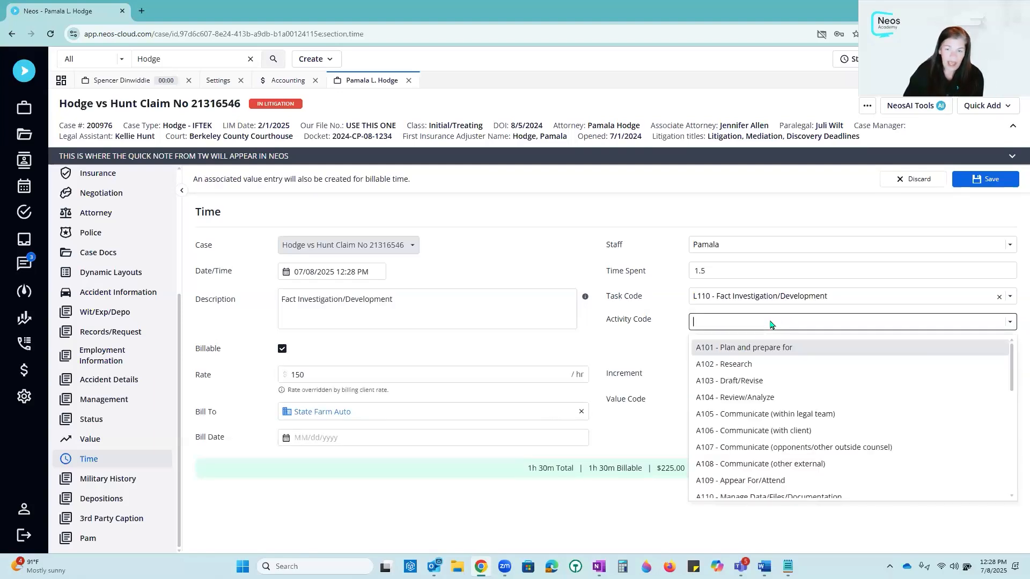
{"action": "left_click", "coordinate": [760, 370]}
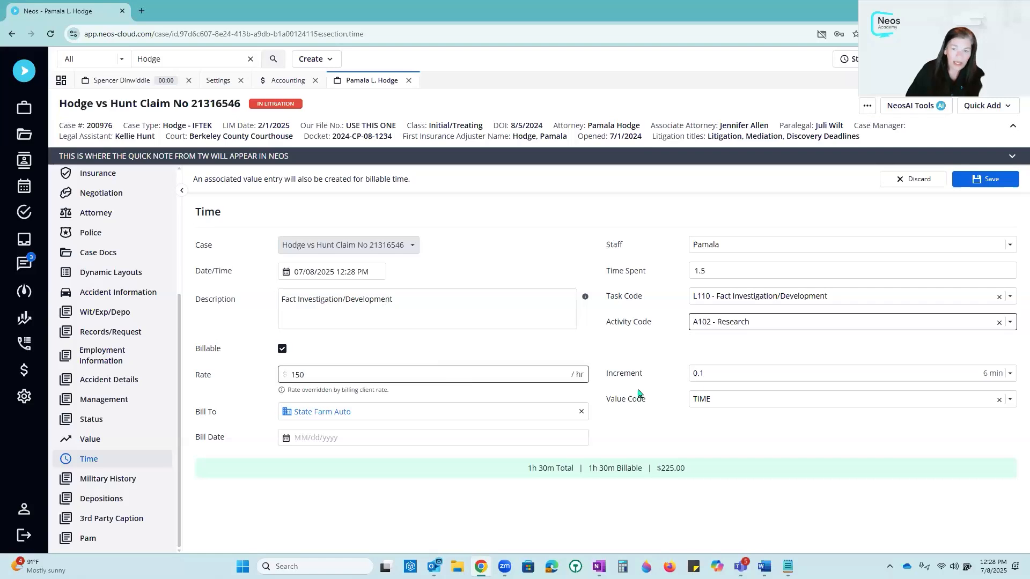
{"action": "left_click", "coordinate": [998, 186]}
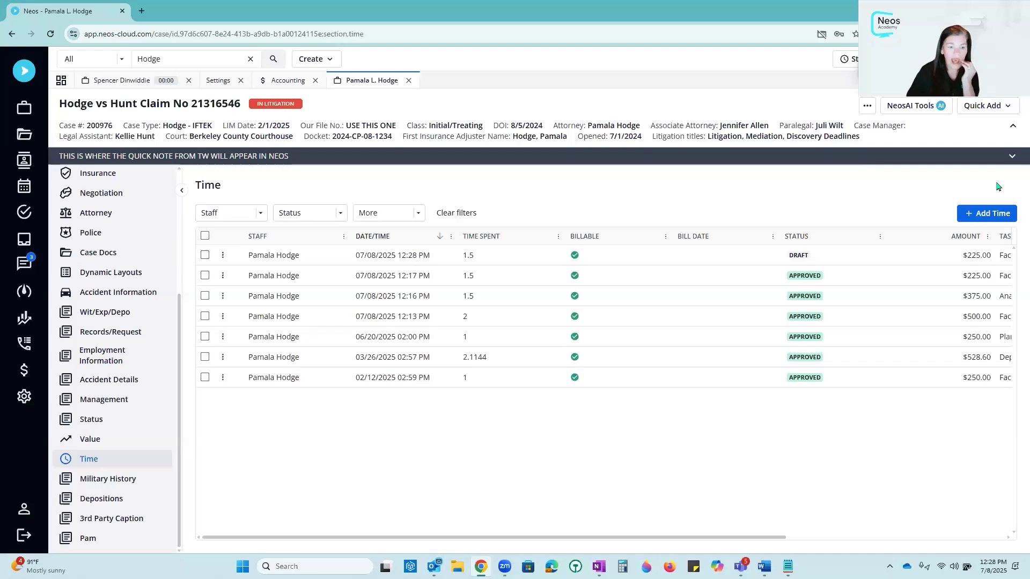
Append "- UPDATED" to the description of the draft $225.00 TIME value entry, and save it.
{"action": "left_click", "coordinate": [104, 443]}
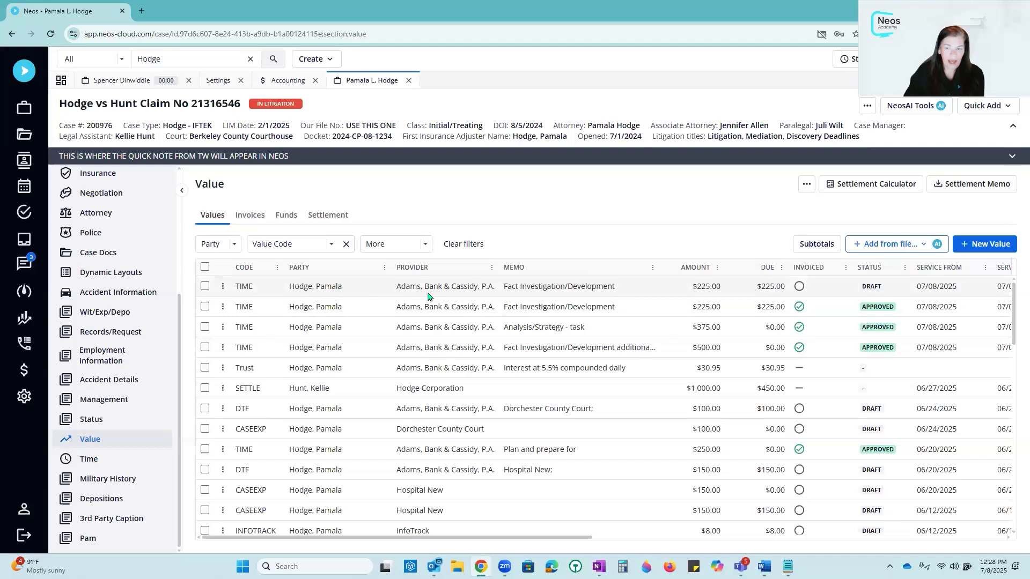
{"action": "left_click", "coordinate": [462, 288]}
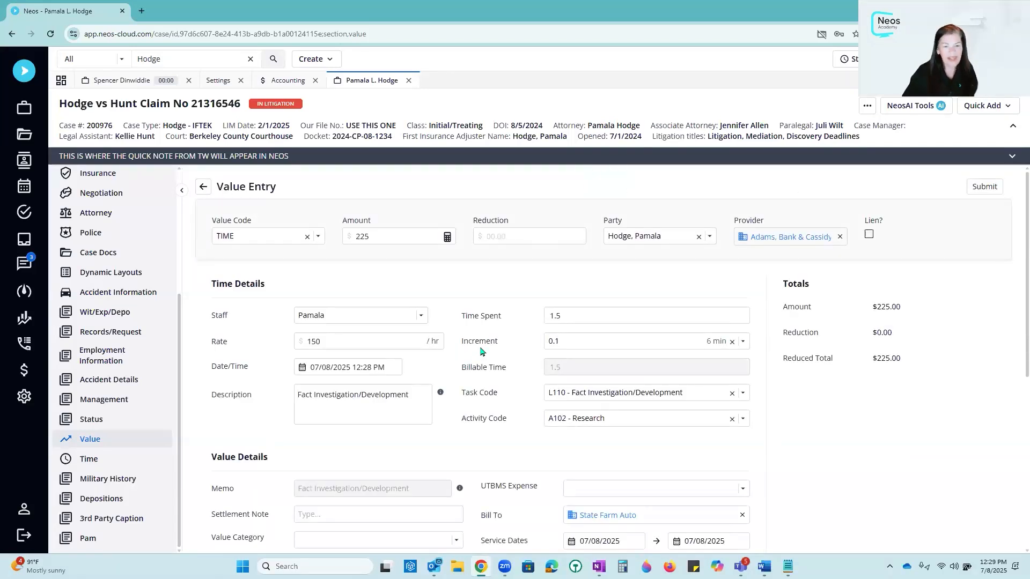
{"action": "left_click", "coordinate": [385, 423]}
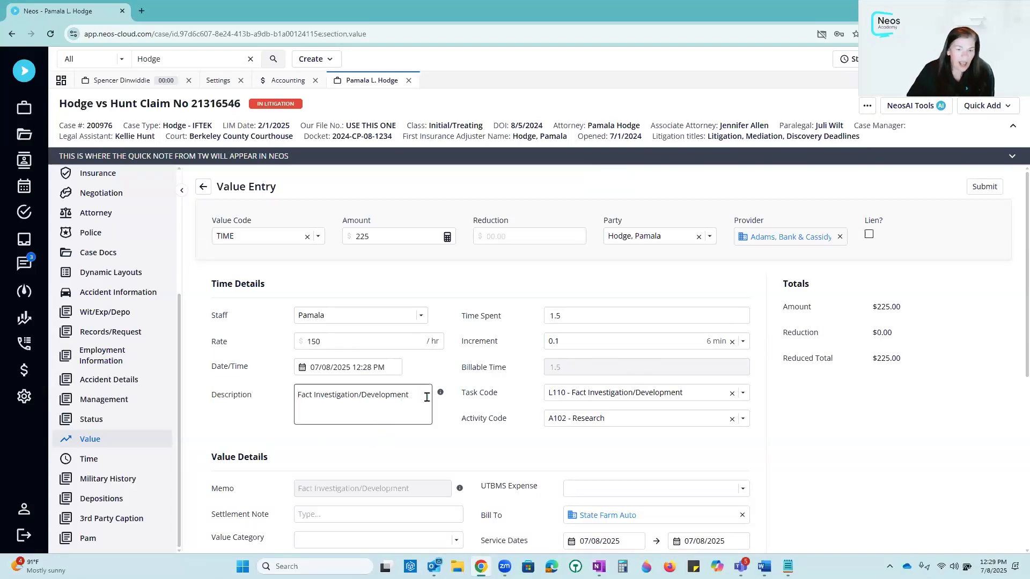
{"action": "type", "text": "- UPDATED"}
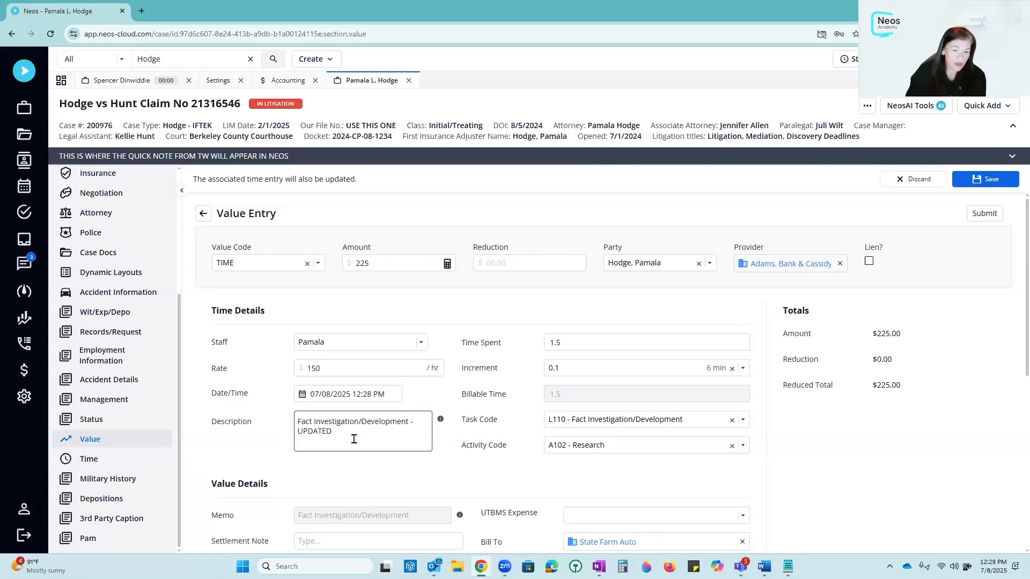
{"action": "left_click", "coordinate": [983, 182]}
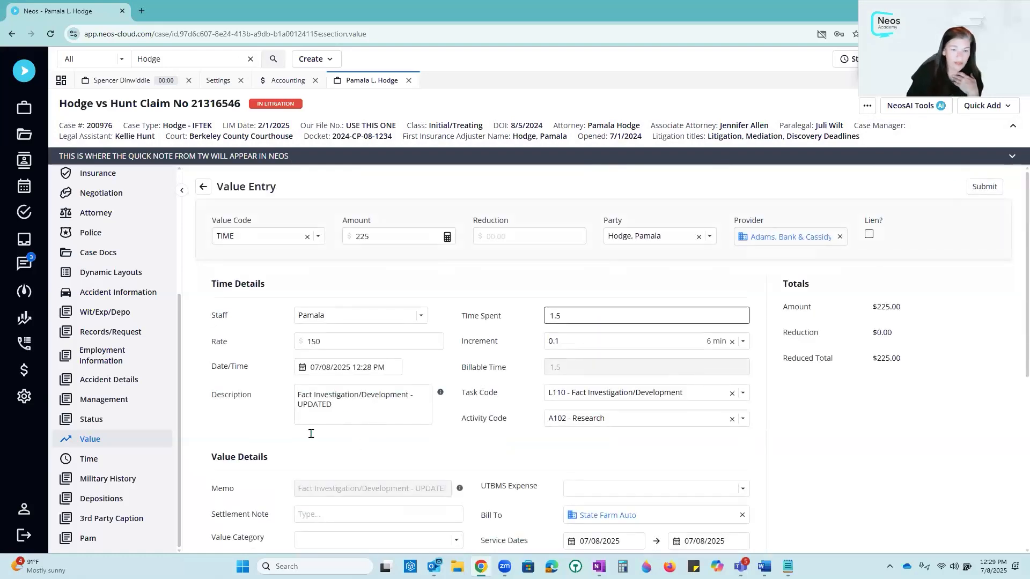
Check the description of the case's draft time entry dated 07/08/2025 12:28 PM.
{"action": "left_click", "coordinate": [123, 460]}
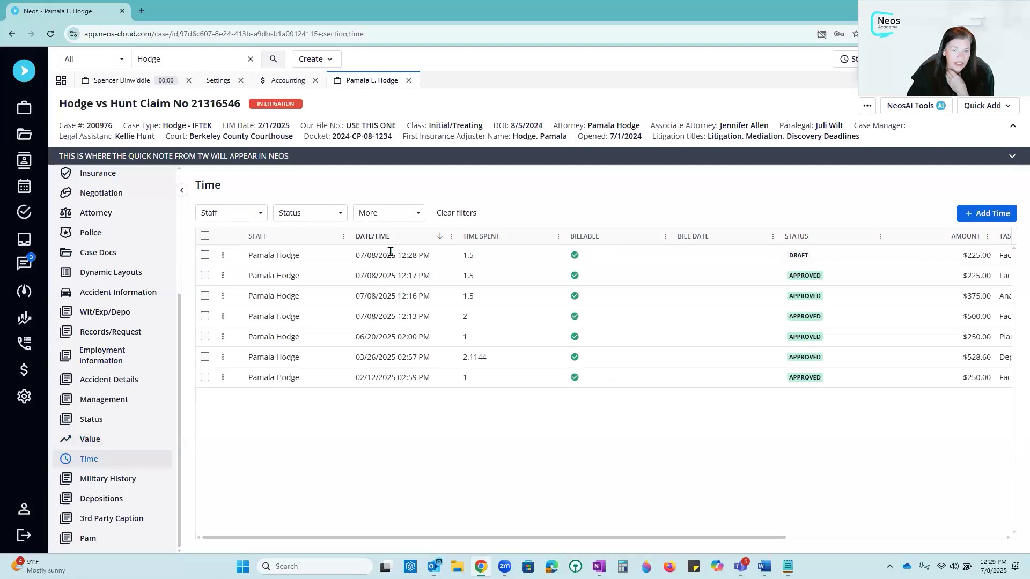
{"action": "left_click", "coordinate": [391, 255]}
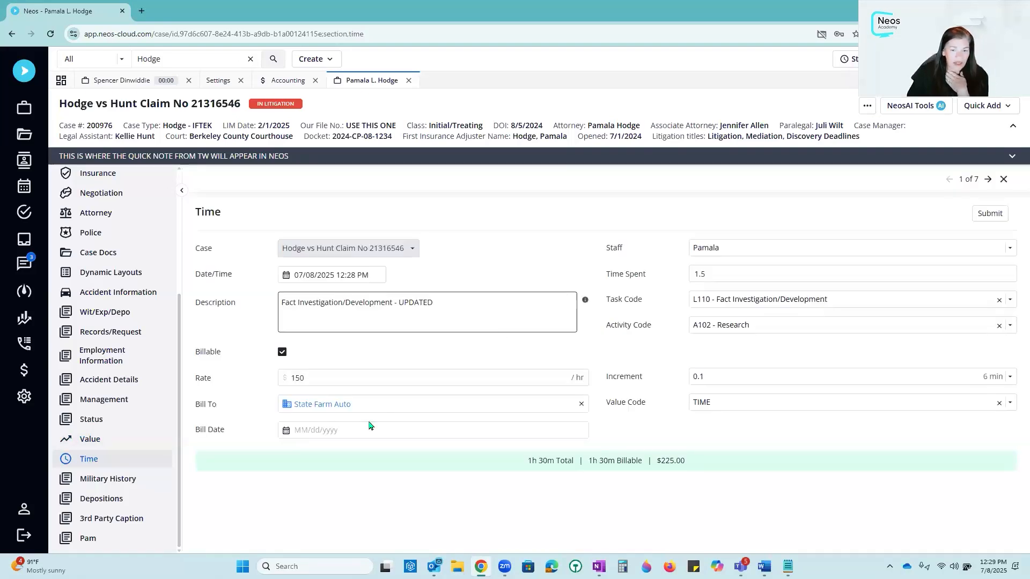
{"action": "left_click_drag", "start_coordinate": [399, 302], "coordinate": [452, 302]}
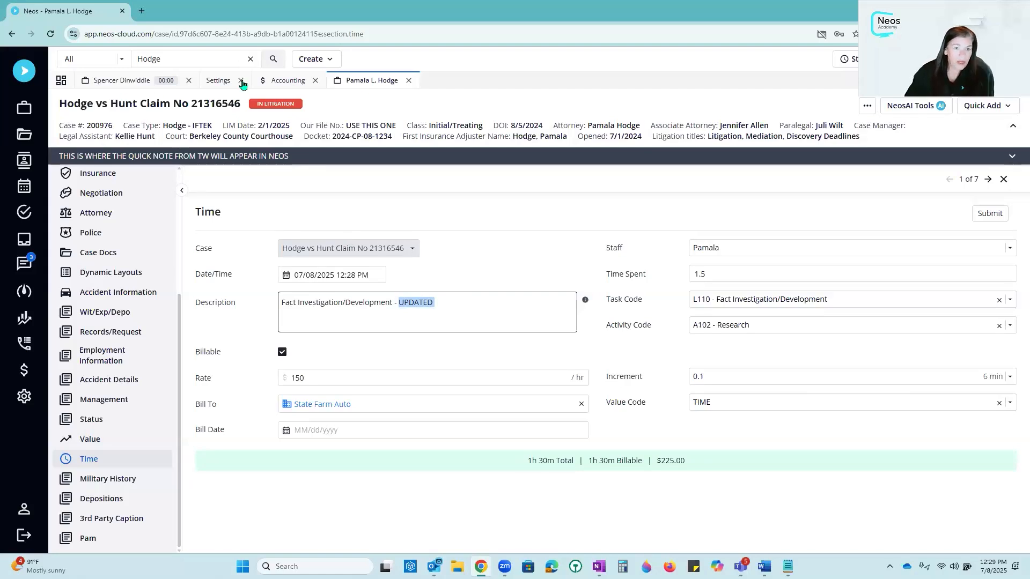
Review the Enable Time Description and Memo Sync setting in the Time and Billing preferences, and return to the case.
{"action": "left_click", "coordinate": [222, 85]}
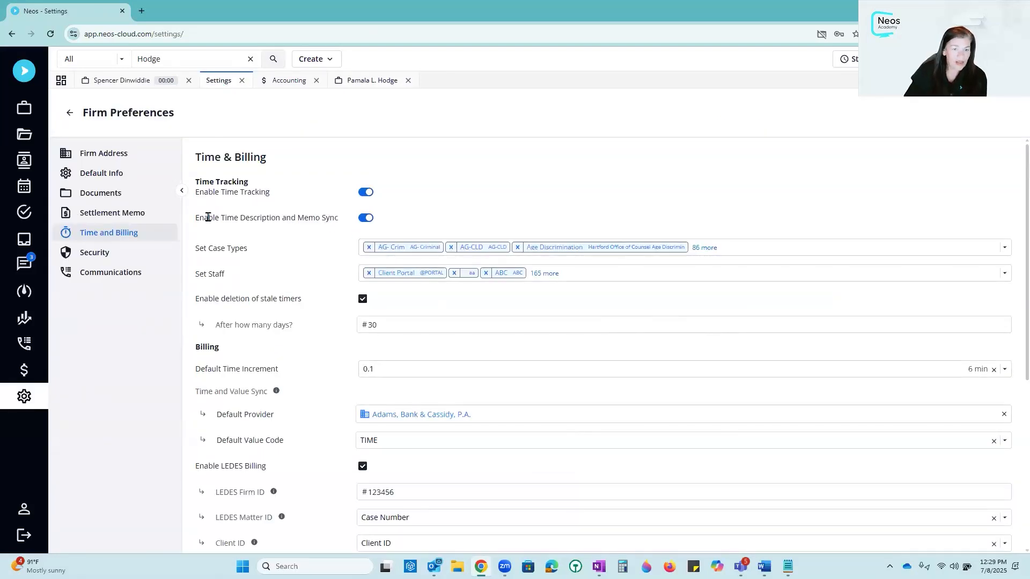
{"action": "left_click_drag", "start_coordinate": [195, 222], "coordinate": [358, 224]}
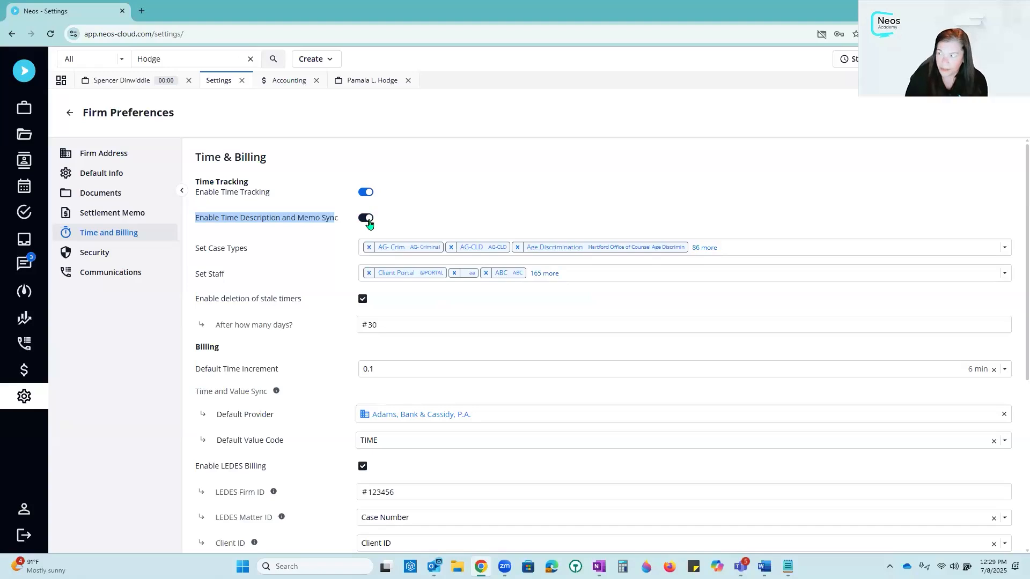
{"action": "left_click", "coordinate": [378, 80]}
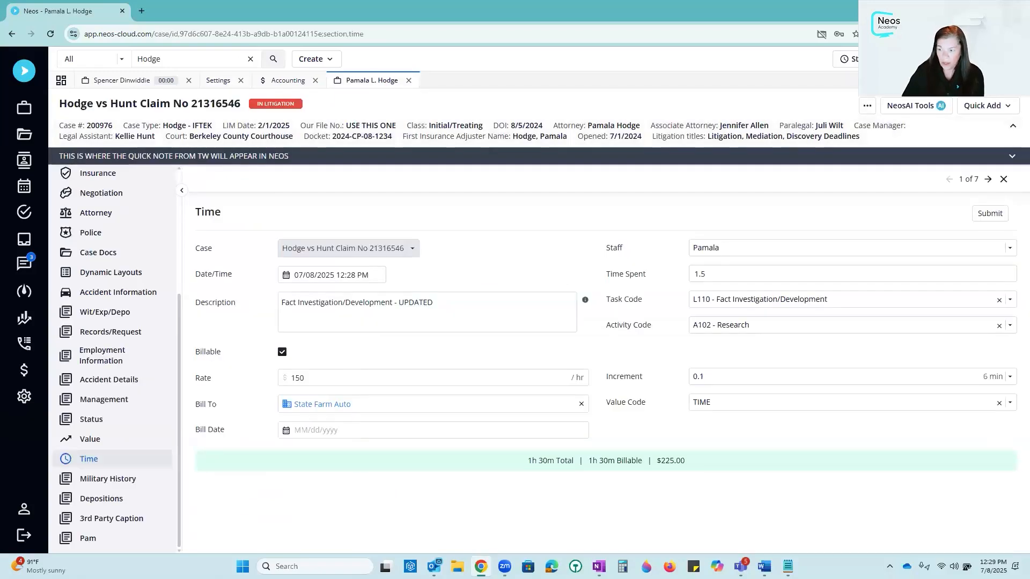
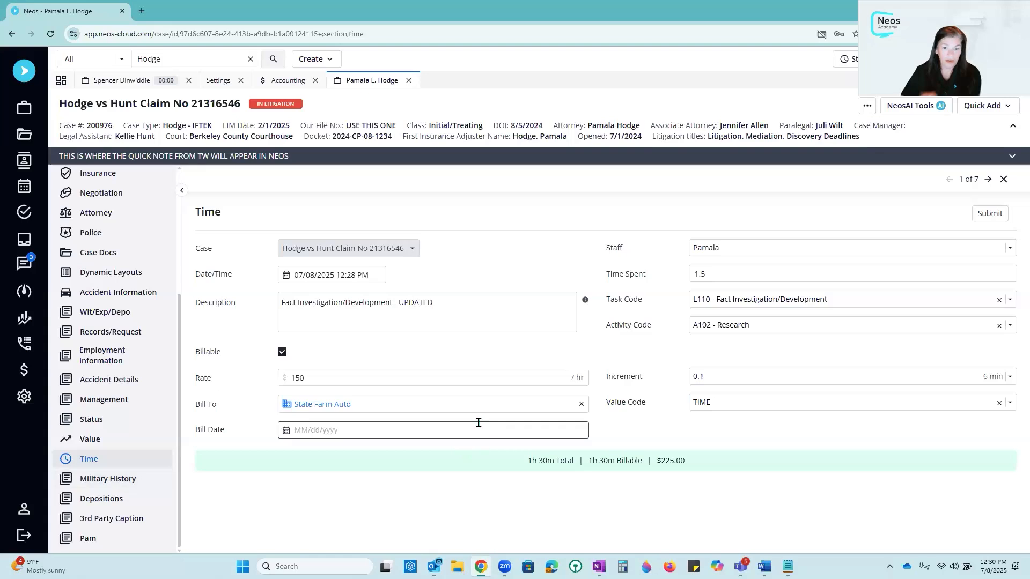
Select invoices 550, 549 and 548 in the Accounting invoice list.
{"action": "left_click", "coordinate": [26, 370]}
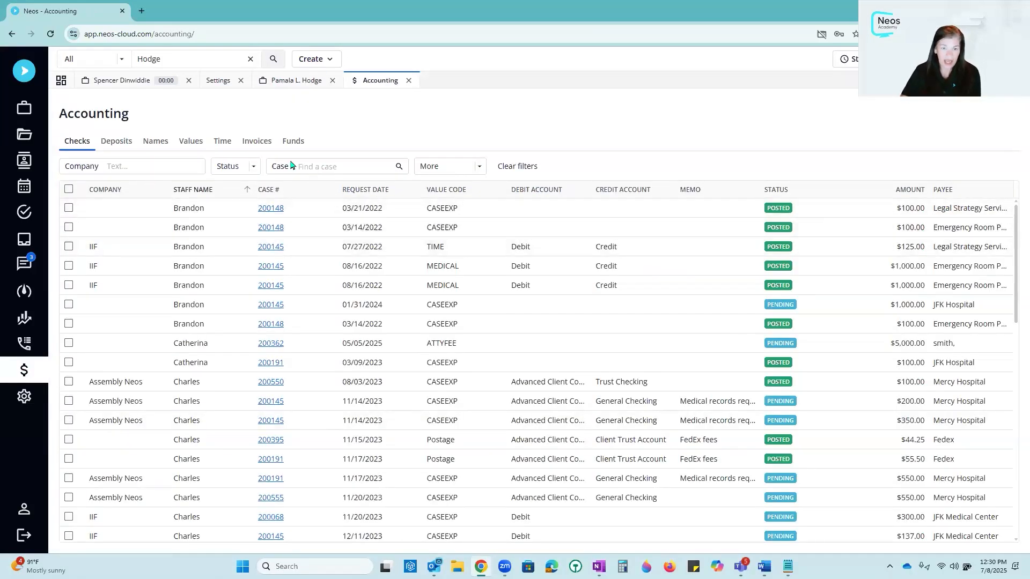
{"action": "left_click", "coordinate": [258, 142]}
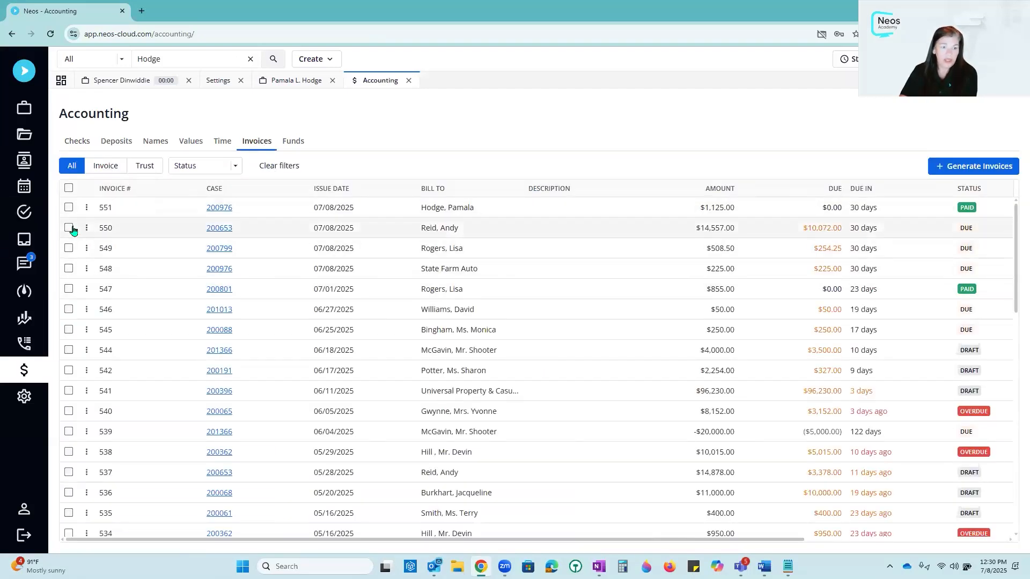
{"action": "left_click", "coordinate": [66, 230]}
{"action": "left_click", "coordinate": [69, 264]}
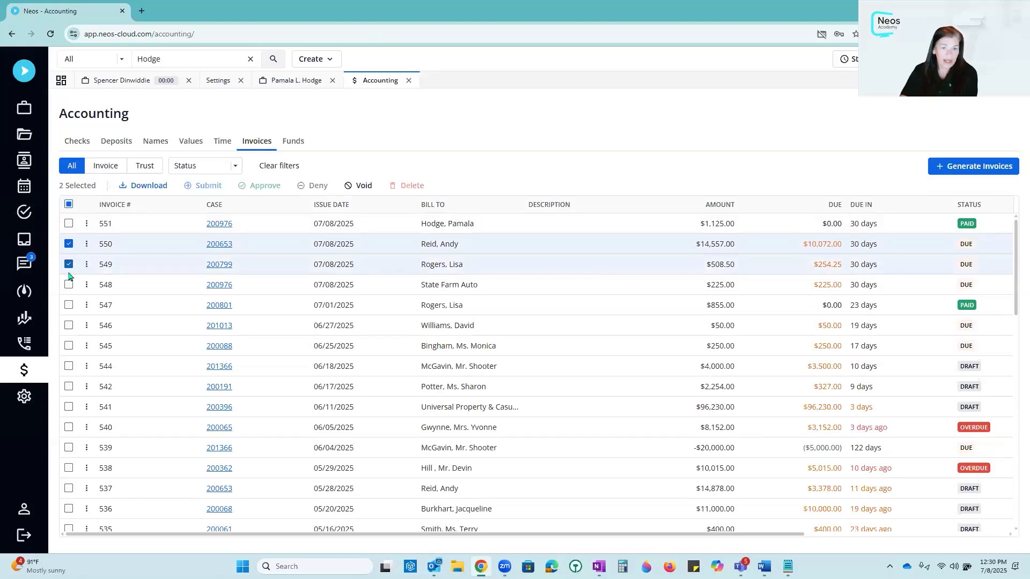
{"action": "left_click", "coordinate": [68, 285]}
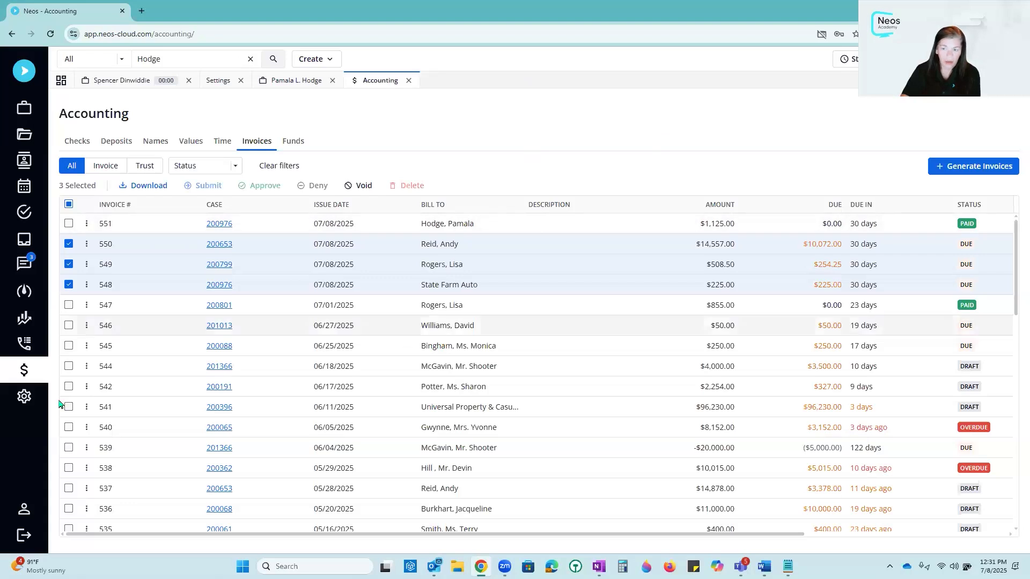
Change the invoice selection to only the draft invoices 544, 542 and 541.
{"action": "left_click", "coordinate": [69, 367]}
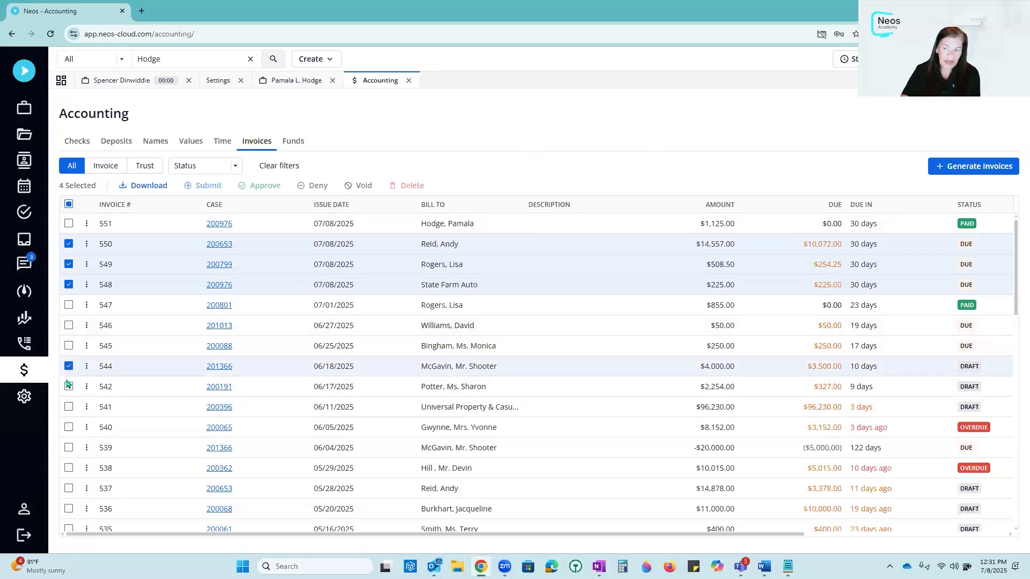
{"action": "left_click", "coordinate": [68, 387]}
{"action": "left_click", "coordinate": [69, 407]}
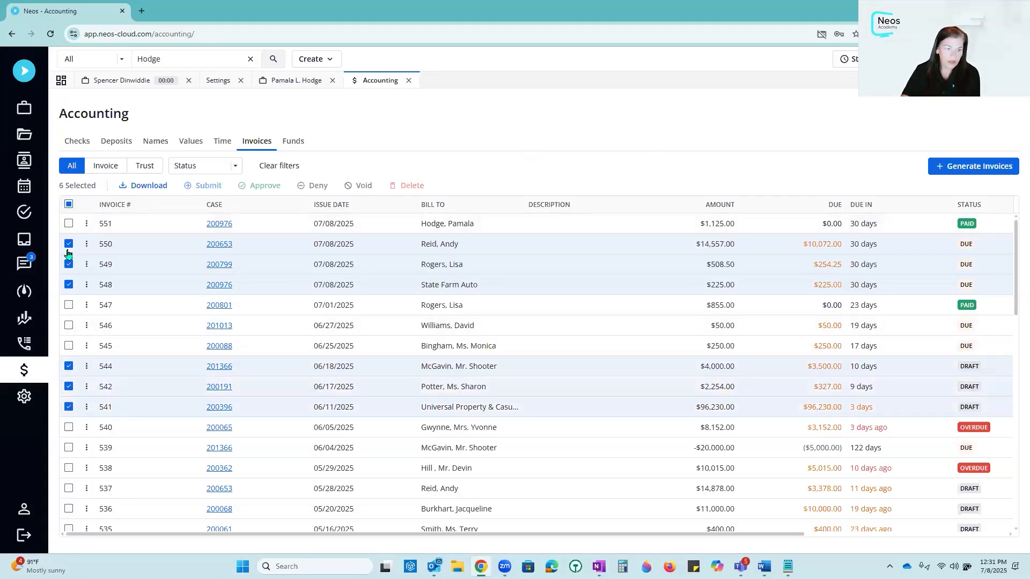
{"action": "left_click", "coordinate": [69, 244]}
{"action": "left_click", "coordinate": [69, 264]}
{"action": "left_click", "coordinate": [69, 284]}
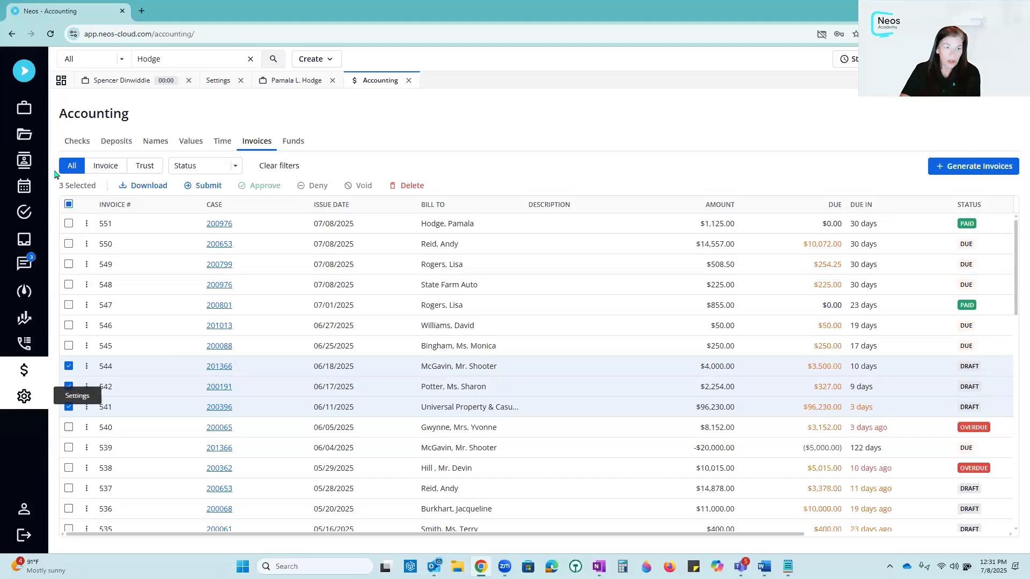
Return to the case and close its open time entry to show the time list.
{"action": "left_click", "coordinate": [292, 81]}
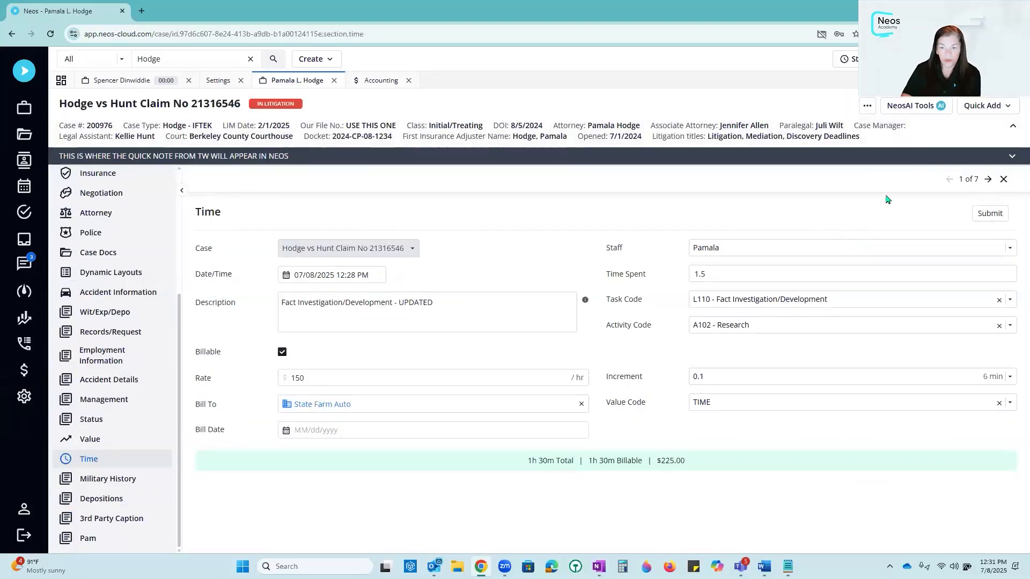
{"action": "left_click", "coordinate": [1005, 180]}
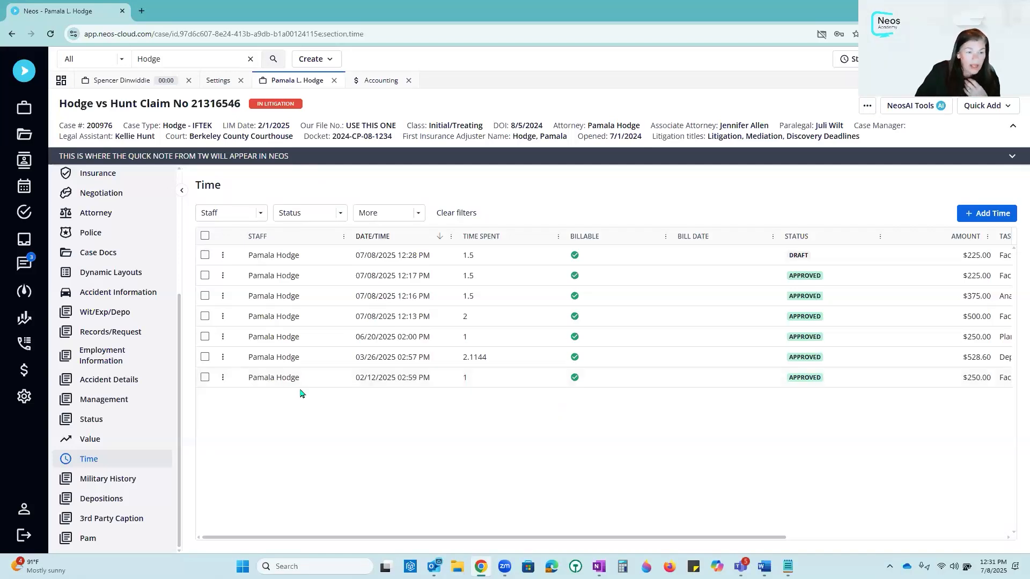
Open the Daily Timesheet By Staff - Time report from the Time (Time Tab) report category.
{"action": "left_click", "coordinate": [26, 321]}
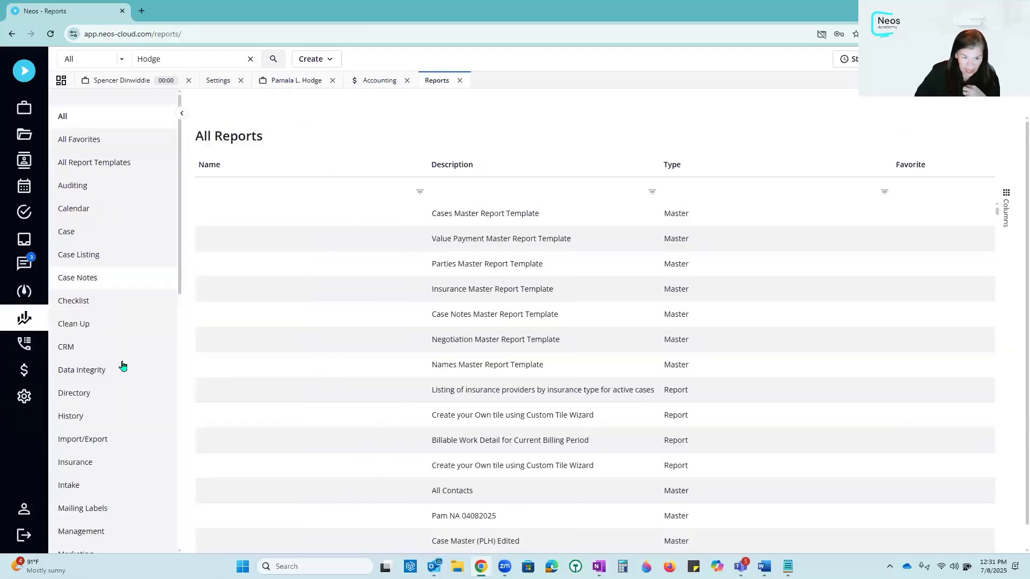
{"action": "scroll", "coordinate": [122, 366], "scroll_direction": "down", "scroll_amount": 10}
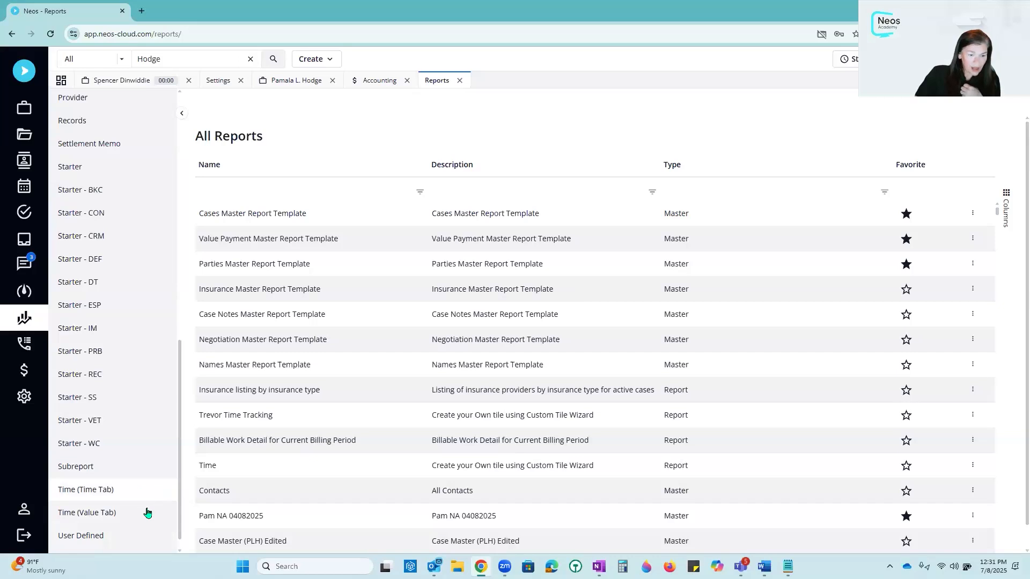
{"action": "scroll", "coordinate": [145, 511], "scroll_direction": "down", "scroll_amount": 1}
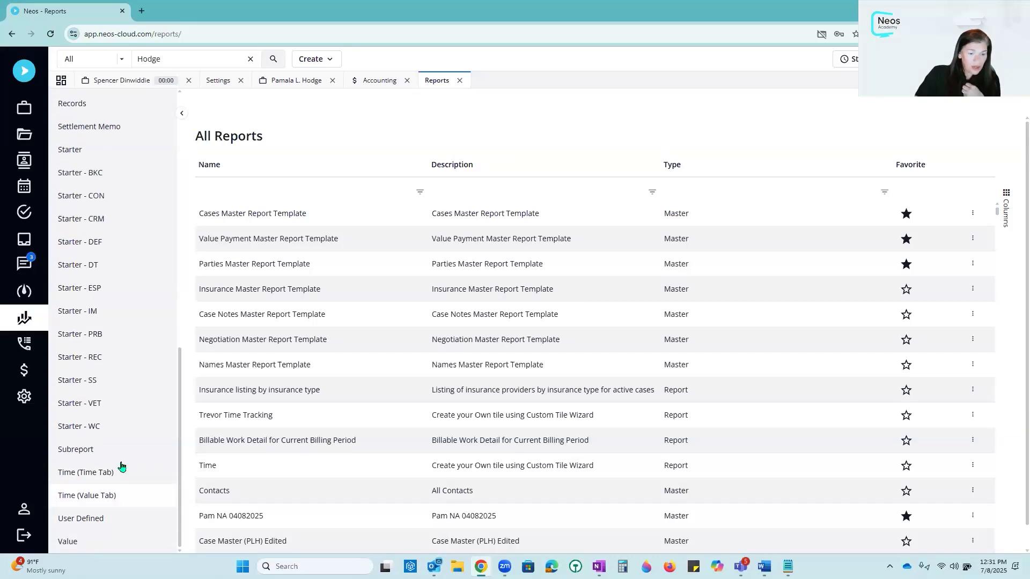
{"action": "left_click", "coordinate": [97, 477]}
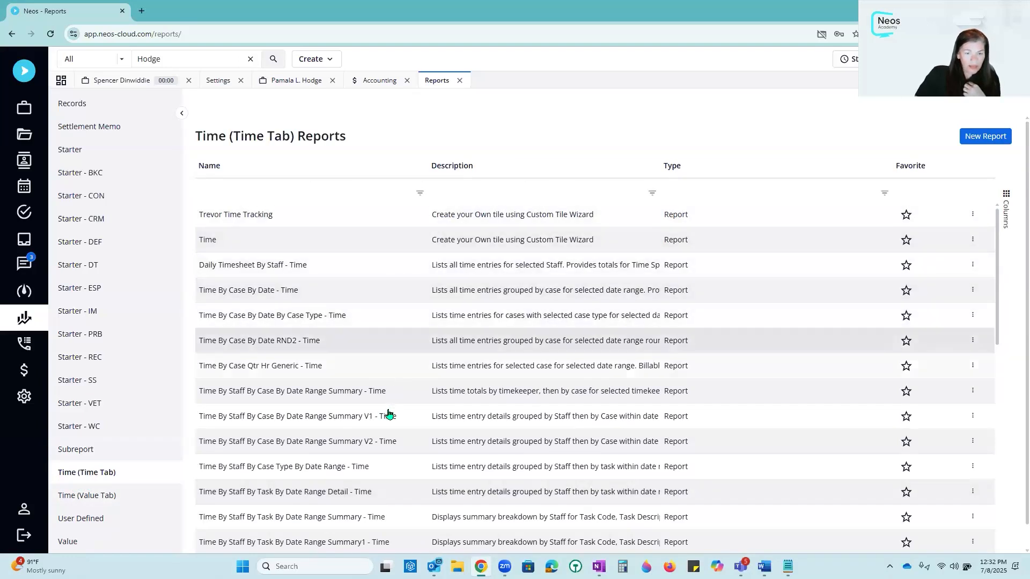
{"action": "left_click", "coordinate": [283, 266]}
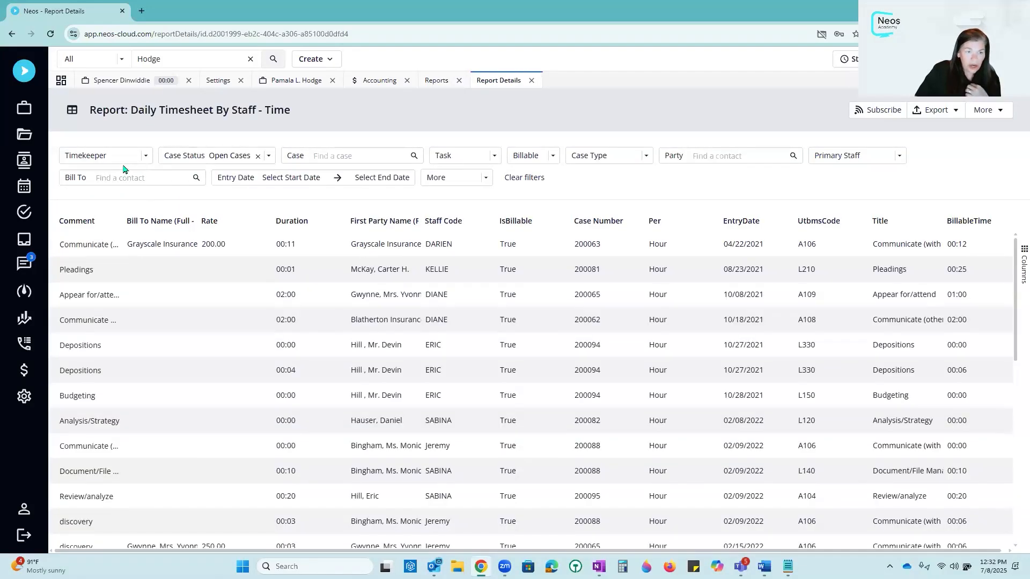
Set the report's Timekeeper filter to the staff member's name.
{"action": "left_click", "coordinate": [147, 159]}
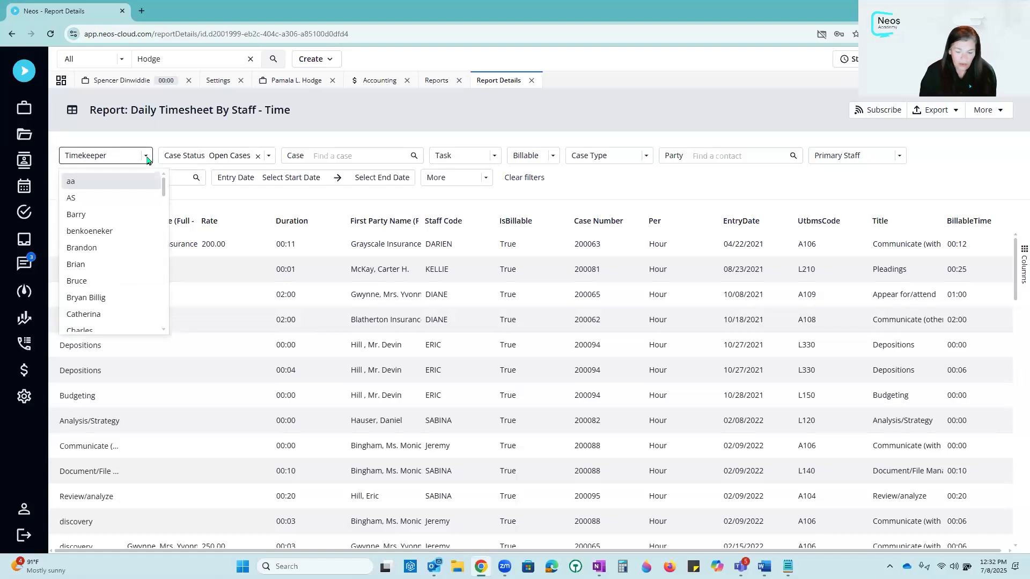
{"action": "type", "text": "pama"}
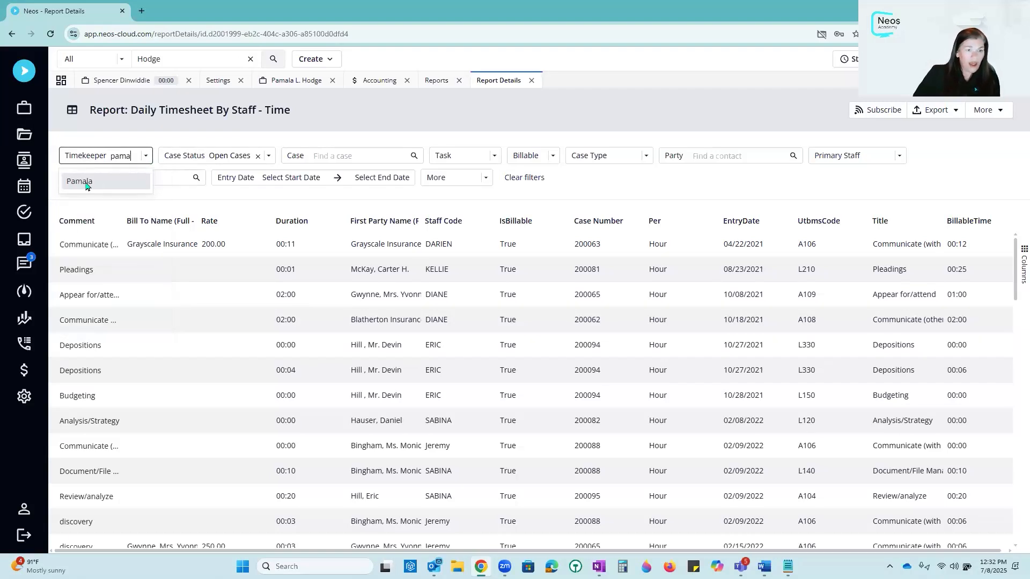
{"action": "left_click", "coordinate": [86, 184]}
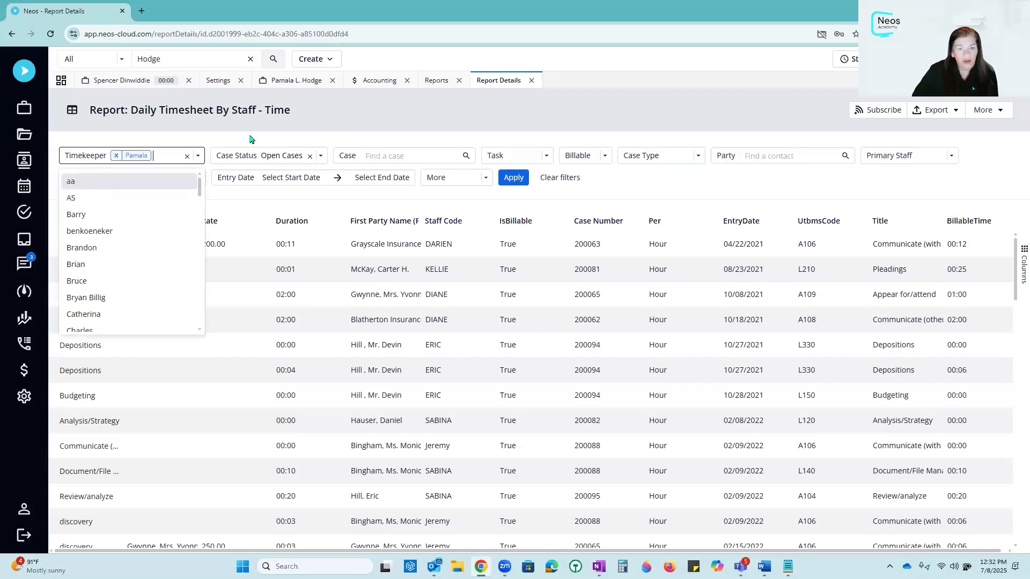
{"action": "left_click", "coordinate": [426, 122]}
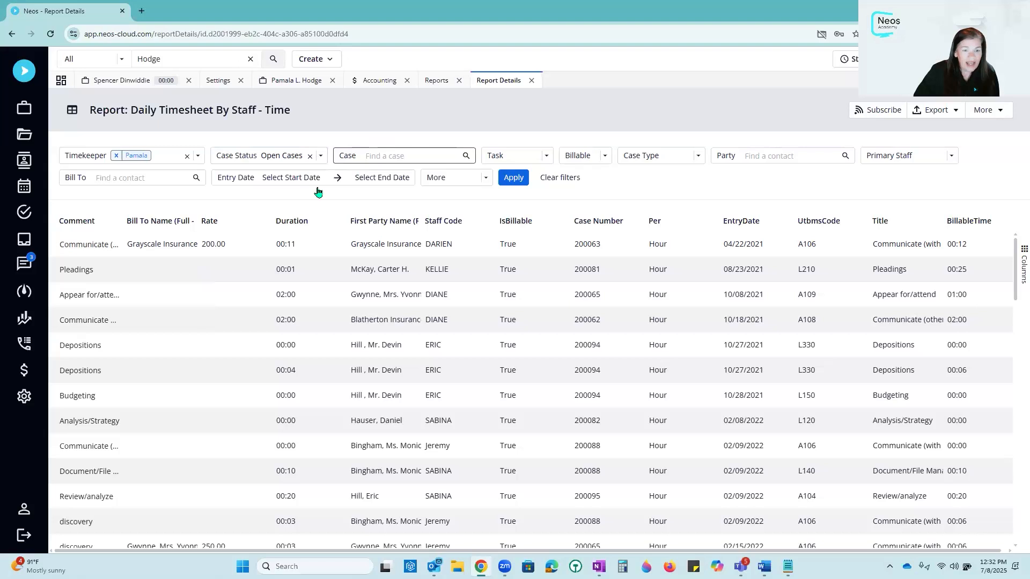
Limit the report's entry dates to January 1, 2025 through July 8, 2025, apply the filters and review the listed entries.
{"action": "left_click", "coordinate": [289, 181]}
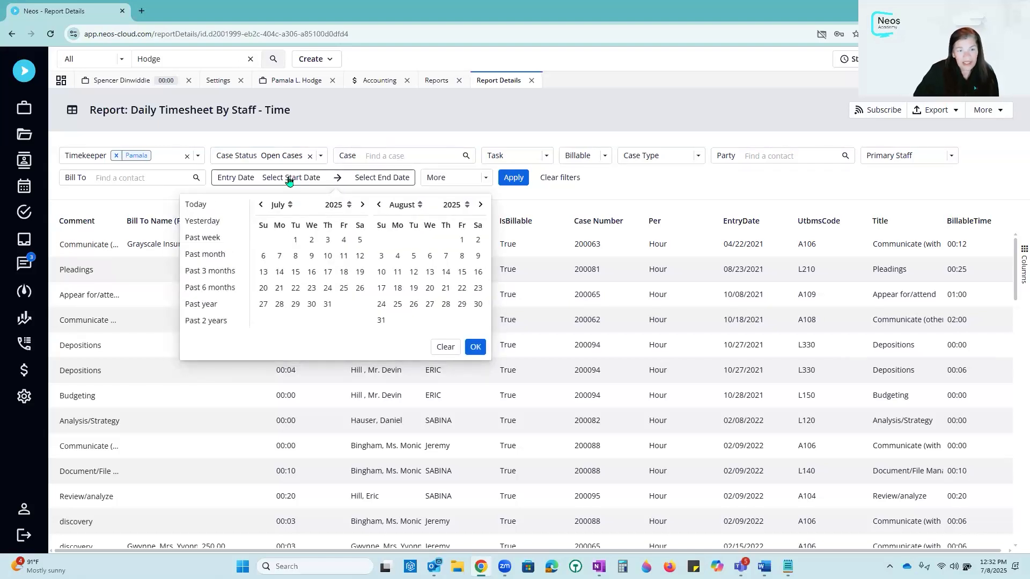
{"action": "left_click", "coordinate": [261, 204]}
{"action": "left_click", "coordinate": [261, 204]}
{"action": "left_click", "coordinate": [261, 204]}
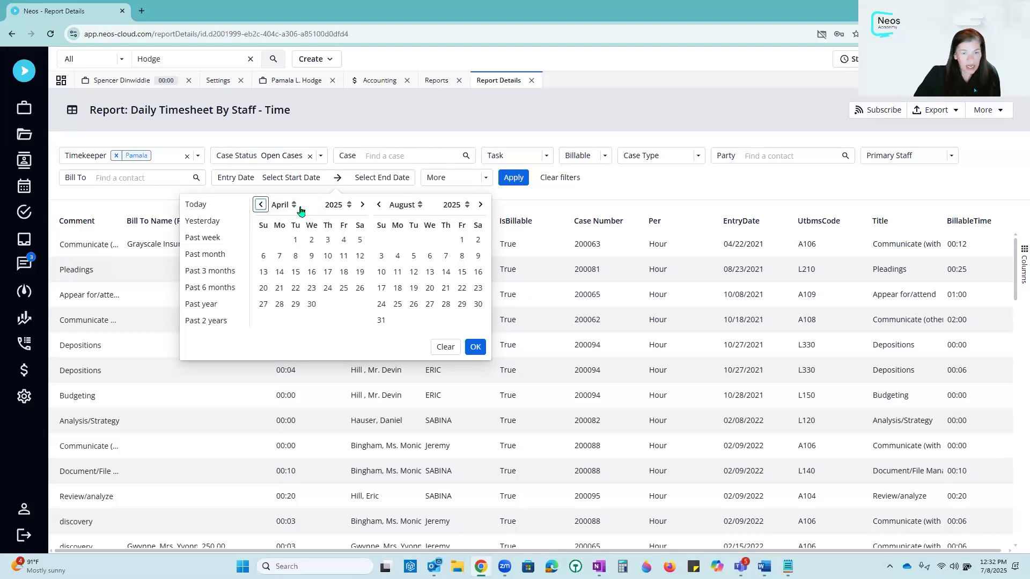
{"action": "left_click", "coordinate": [261, 205]}
{"action": "left_click", "coordinate": [261, 204]}
{"action": "left_click", "coordinate": [261, 204]}
{"action": "left_click", "coordinate": [313, 240]}
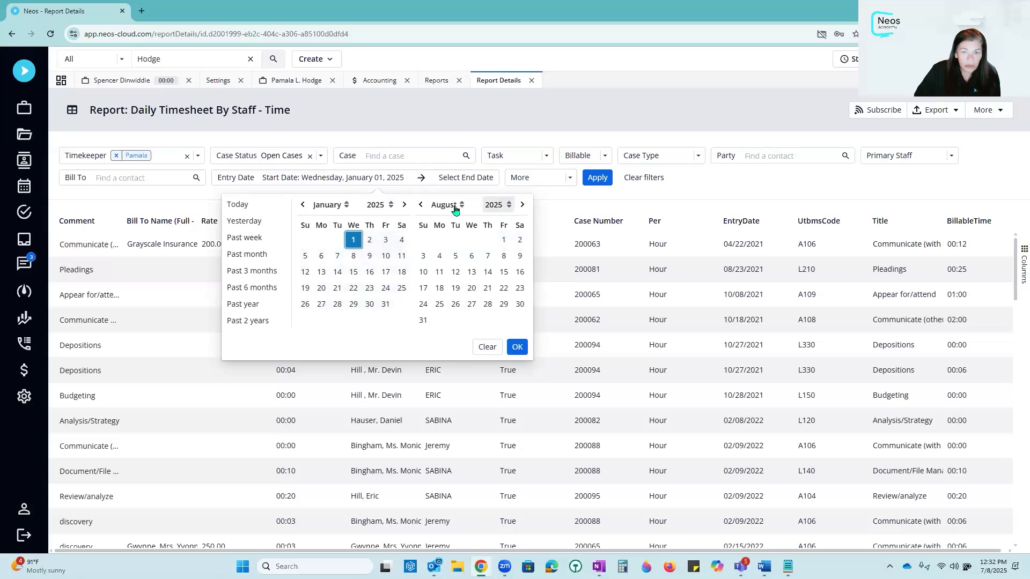
{"action": "left_click", "coordinate": [421, 207]}
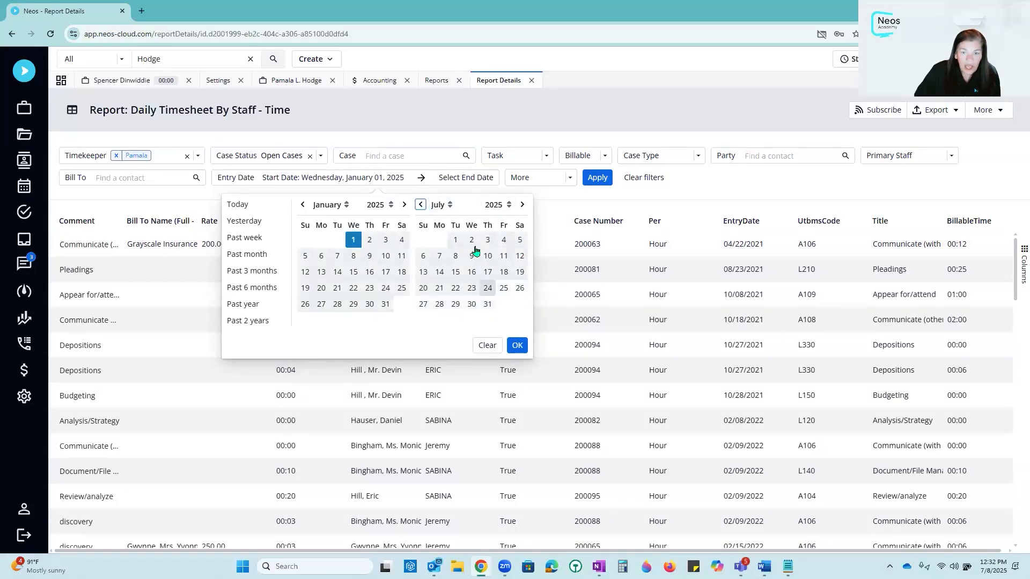
{"action": "left_click", "coordinate": [455, 256]}
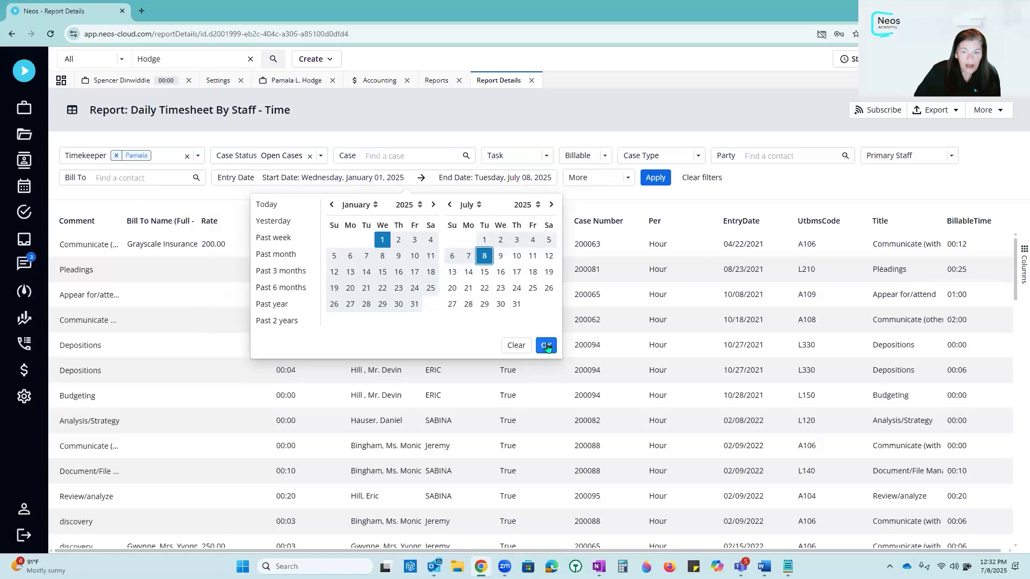
{"action": "left_click", "coordinate": [547, 345]}
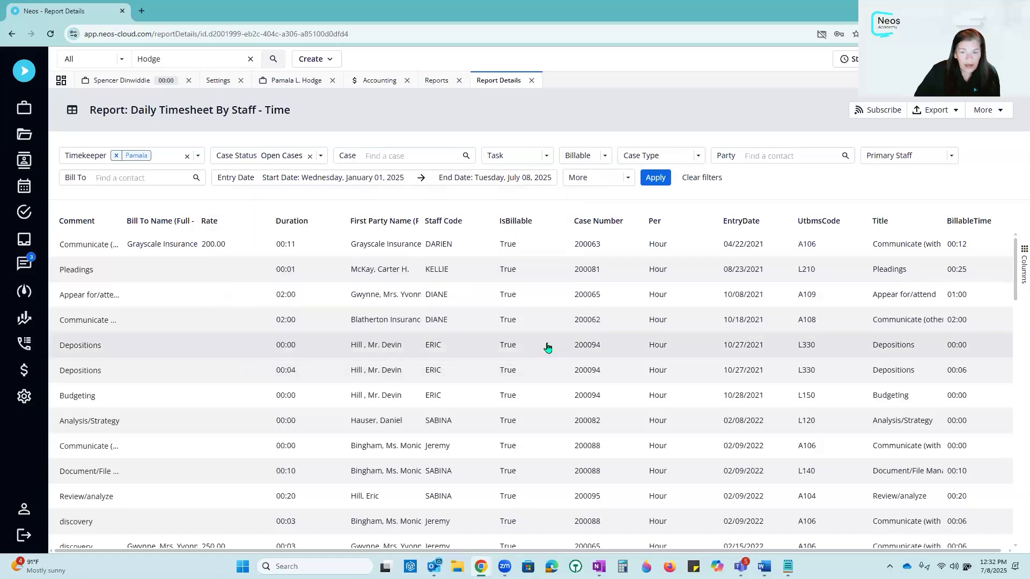
{"action": "left_click", "coordinate": [654, 182]}
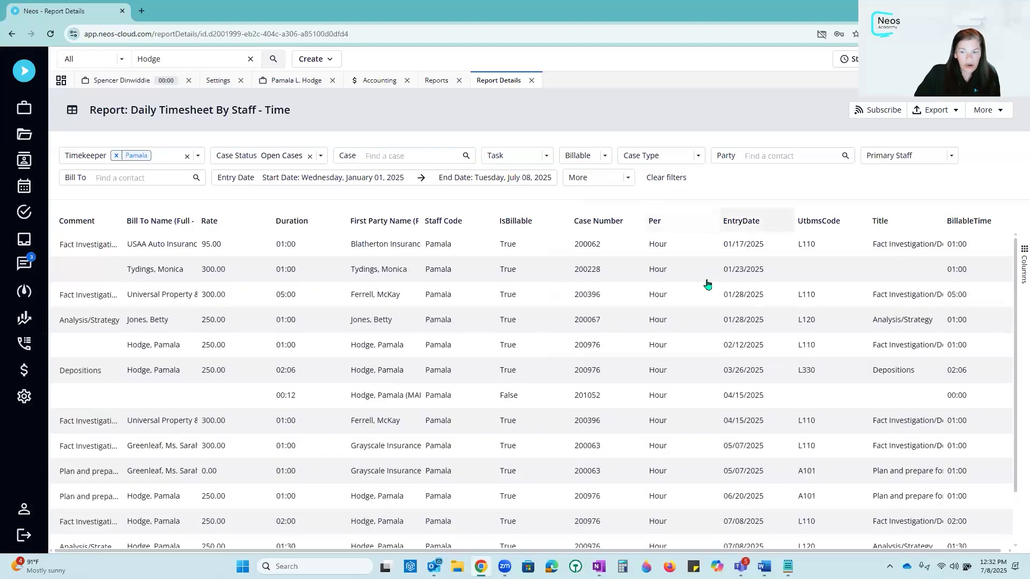
{"action": "scroll", "coordinate": [685, 250], "scroll_direction": "down", "scroll_amount": 2}
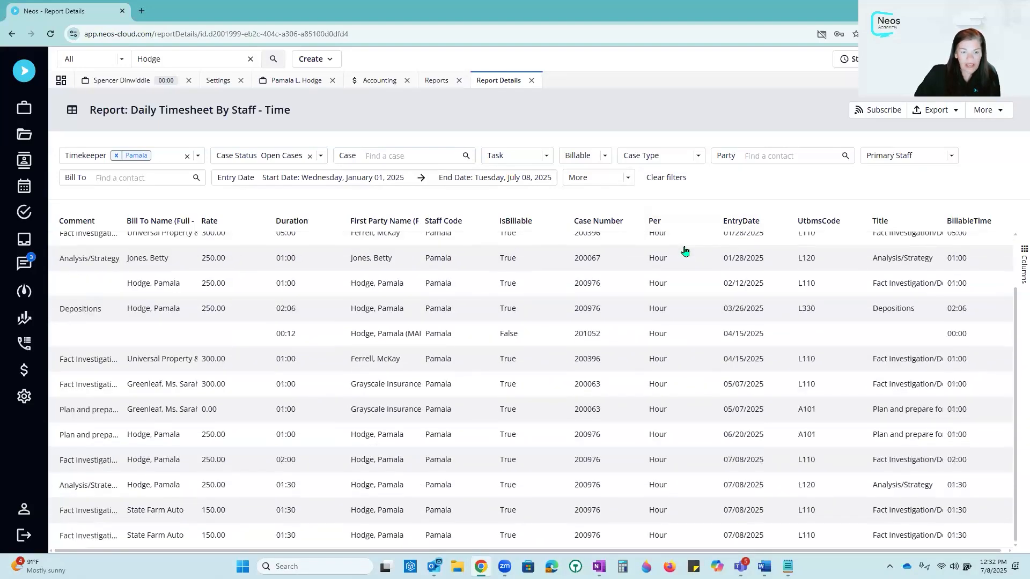
{"action": "scroll", "coordinate": [685, 250], "scroll_direction": "up", "scroll_amount": 2}
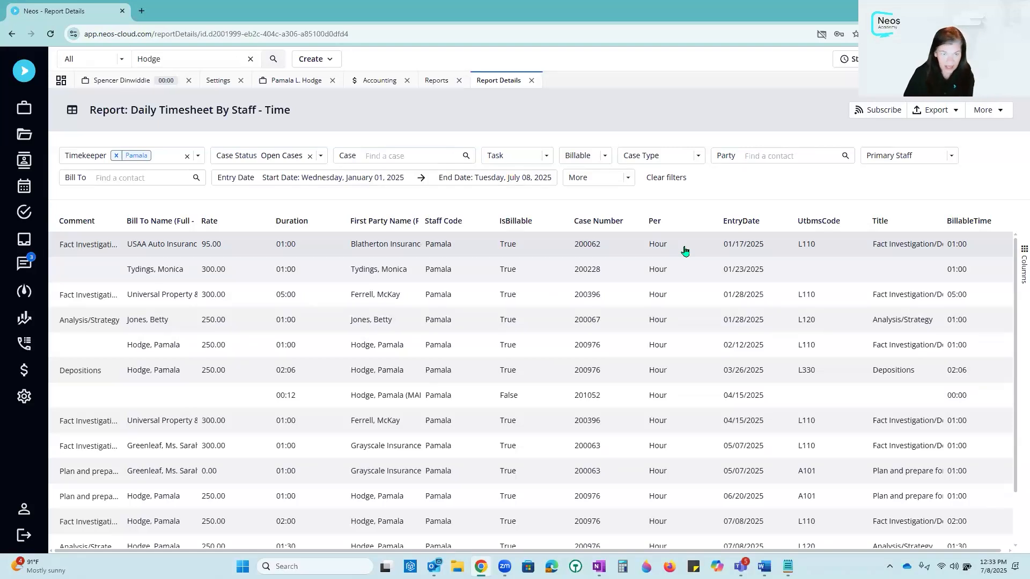
Clear the global search text and open Advanced Search.
{"action": "left_click", "coordinate": [251, 59]}
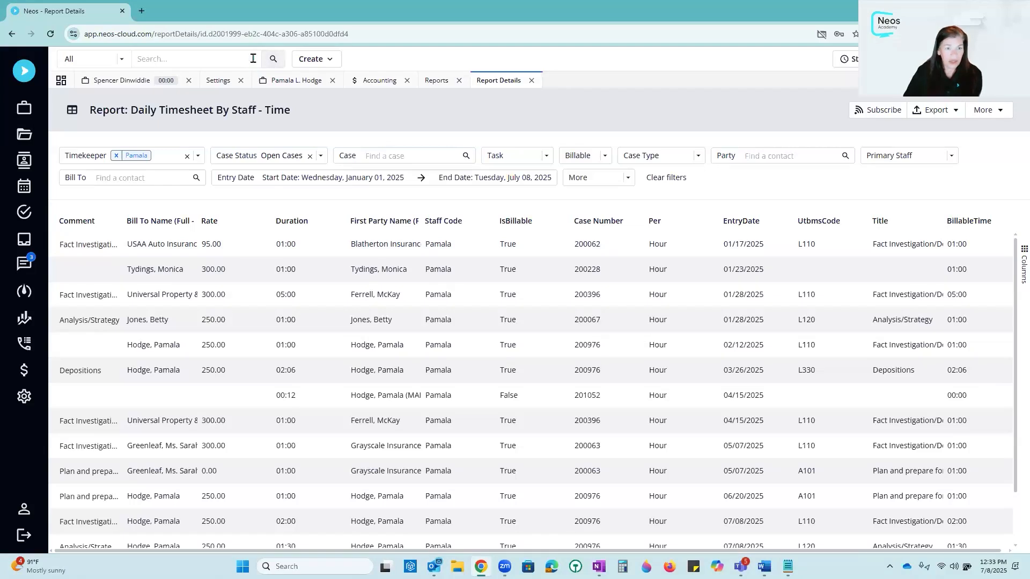
{"action": "left_click", "coordinate": [215, 58]}
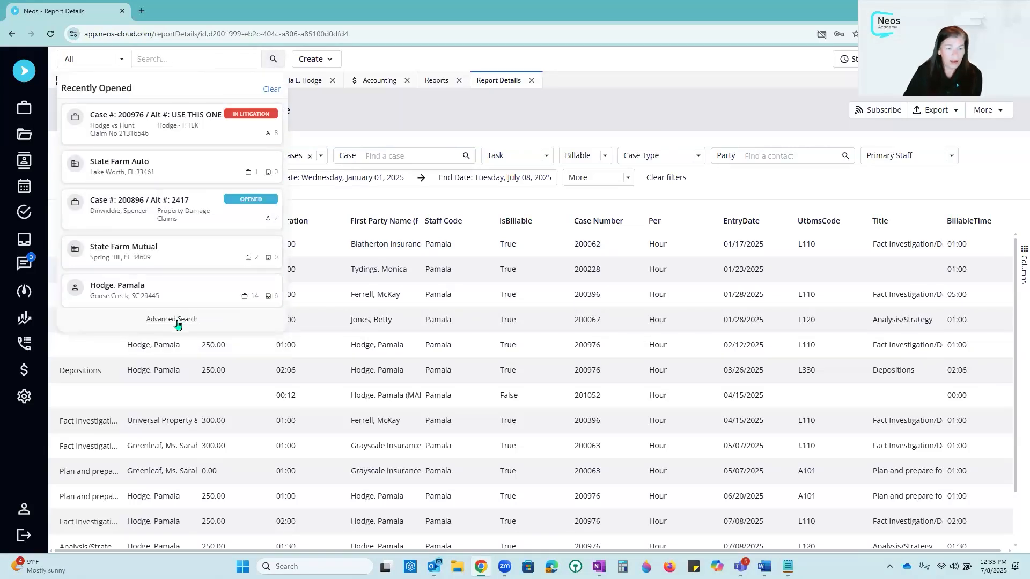
{"action": "left_click", "coordinate": [172, 319]}
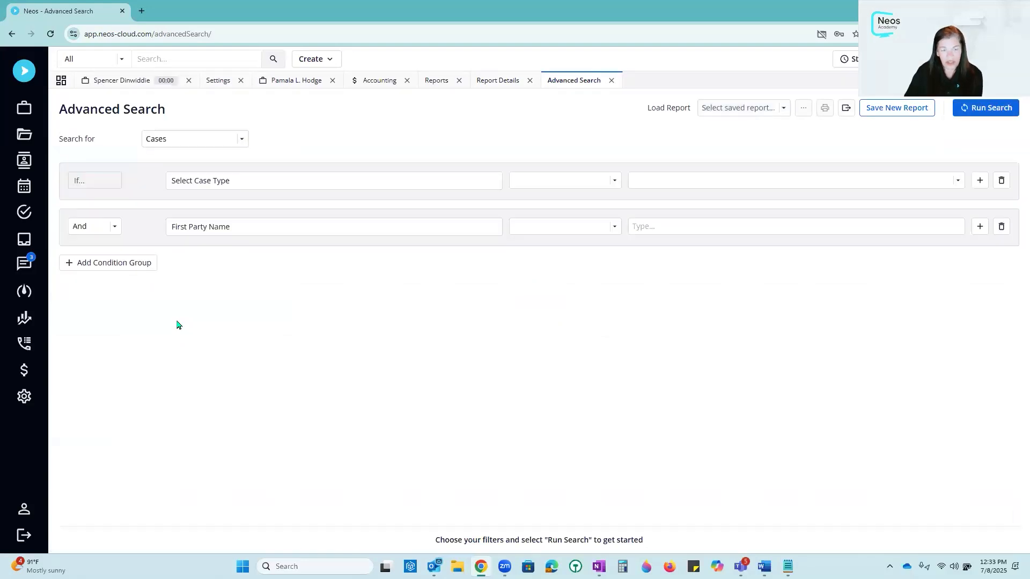
Set the advanced search to look for Time, accept the filter reset, and run it without conditions.
{"action": "left_click", "coordinate": [242, 139]}
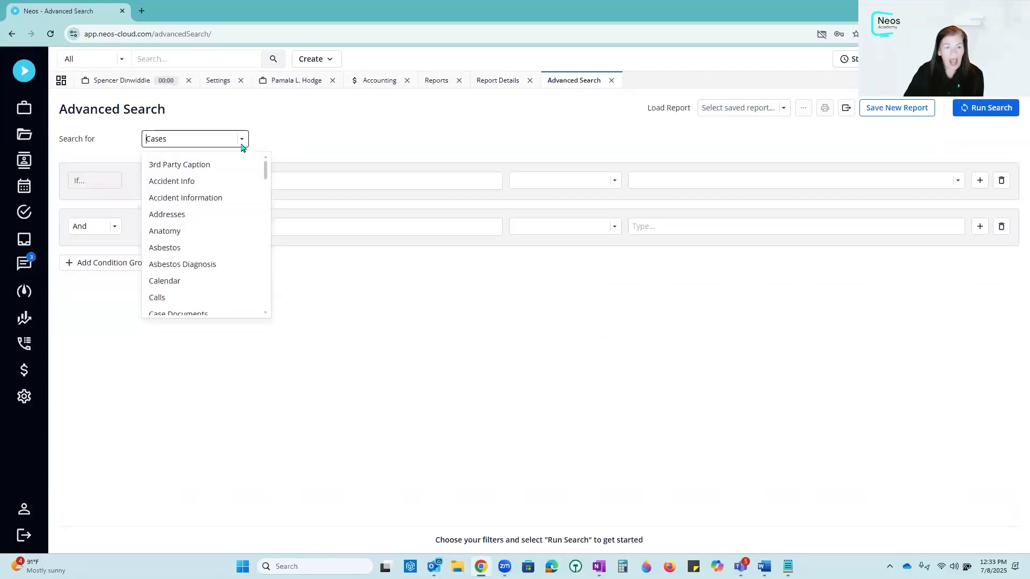
{"action": "scroll", "coordinate": [259, 208], "scroll_direction": "down", "scroll_amount": 20}
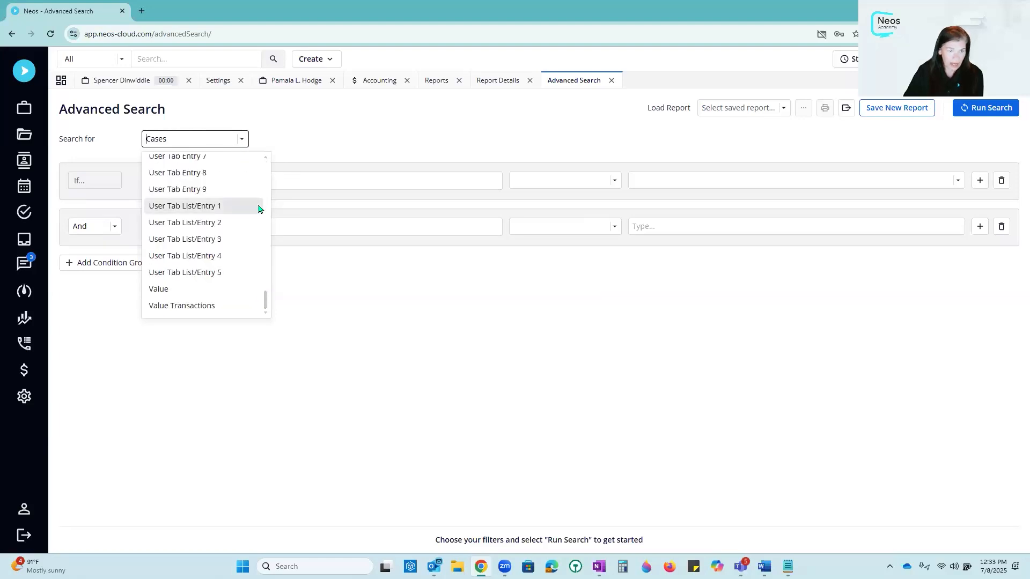
{"action": "scroll", "coordinate": [259, 208], "scroll_direction": "up", "scroll_amount": 3}
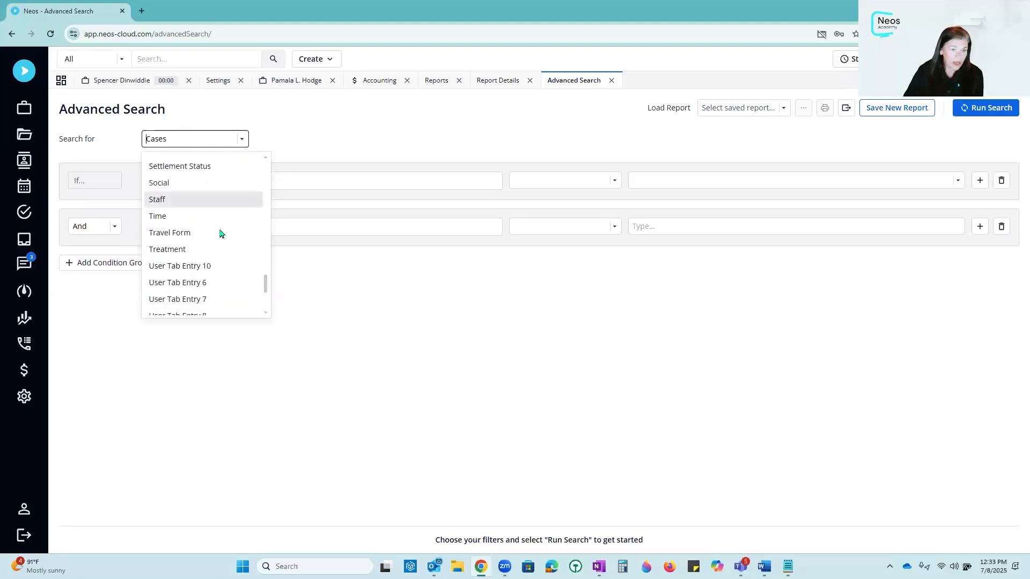
{"action": "left_click", "coordinate": [194, 217]}
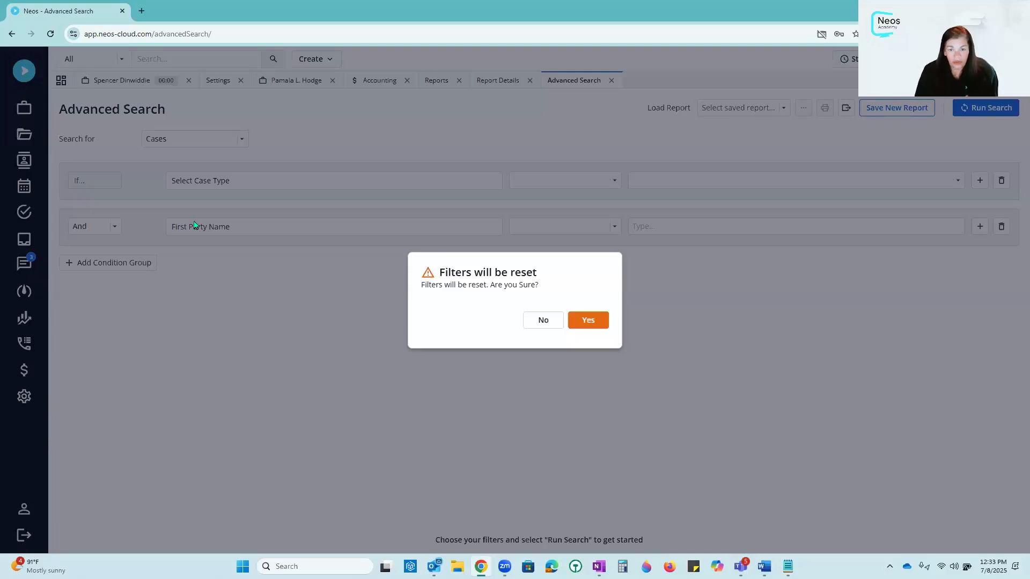
{"action": "left_click", "coordinate": [597, 324]}
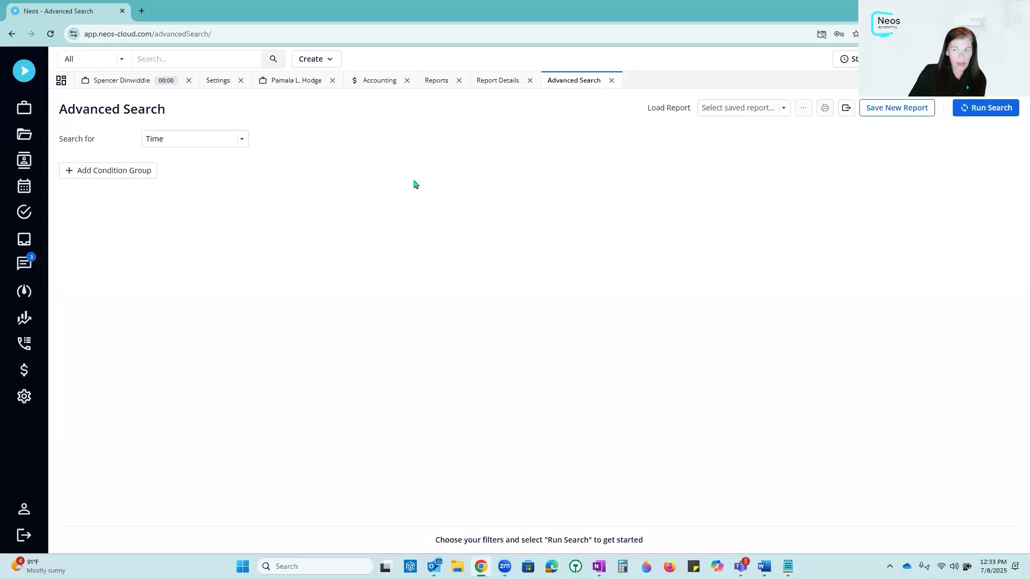
{"action": "left_click", "coordinate": [985, 108]}
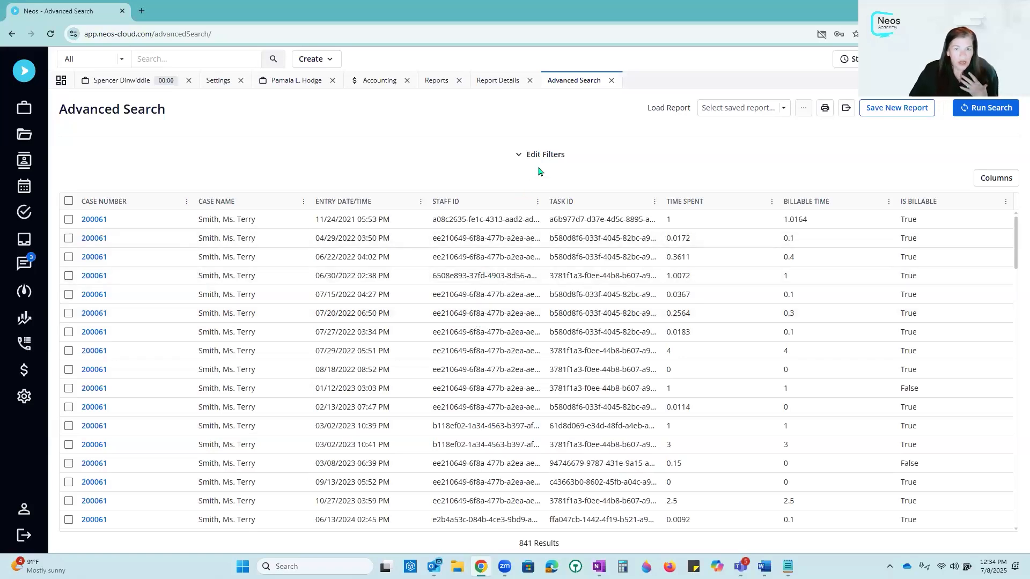
Add a condition group restricting Entry Date to the custom period This Month and run the time search.
{"action": "left_click", "coordinate": [521, 159]}
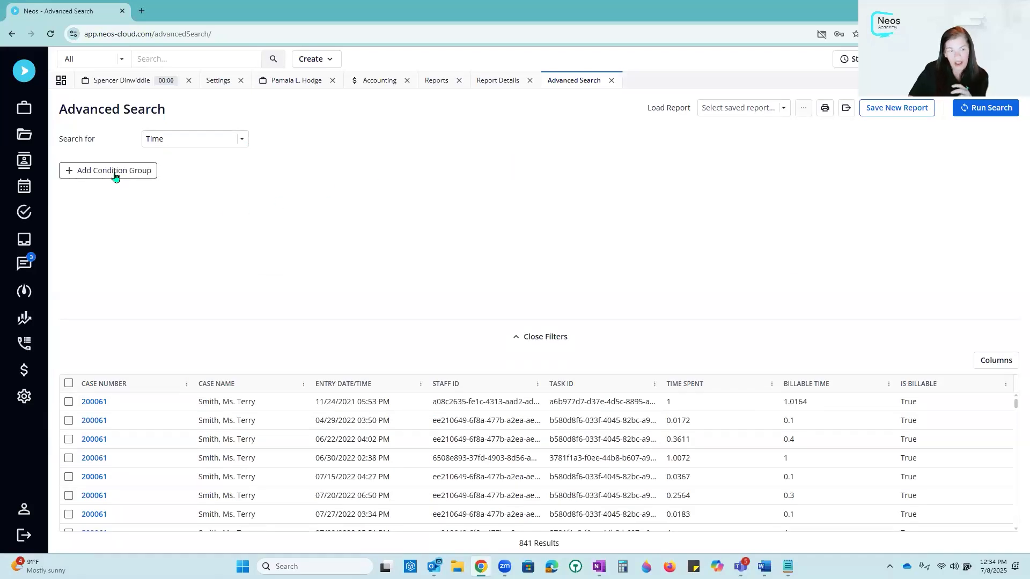
{"action": "left_click", "coordinate": [85, 171]}
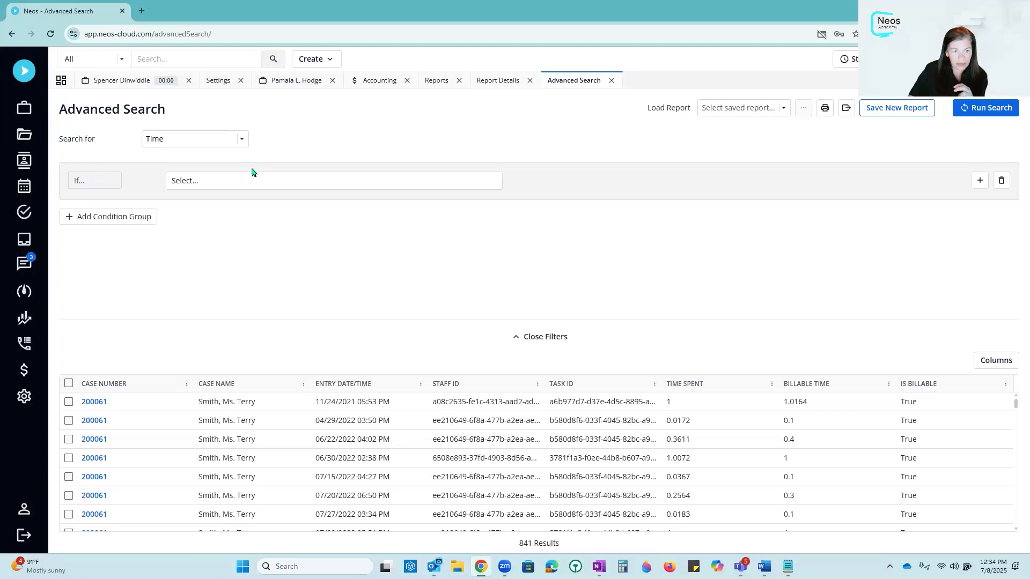
{"action": "left_click", "coordinate": [234, 183]}
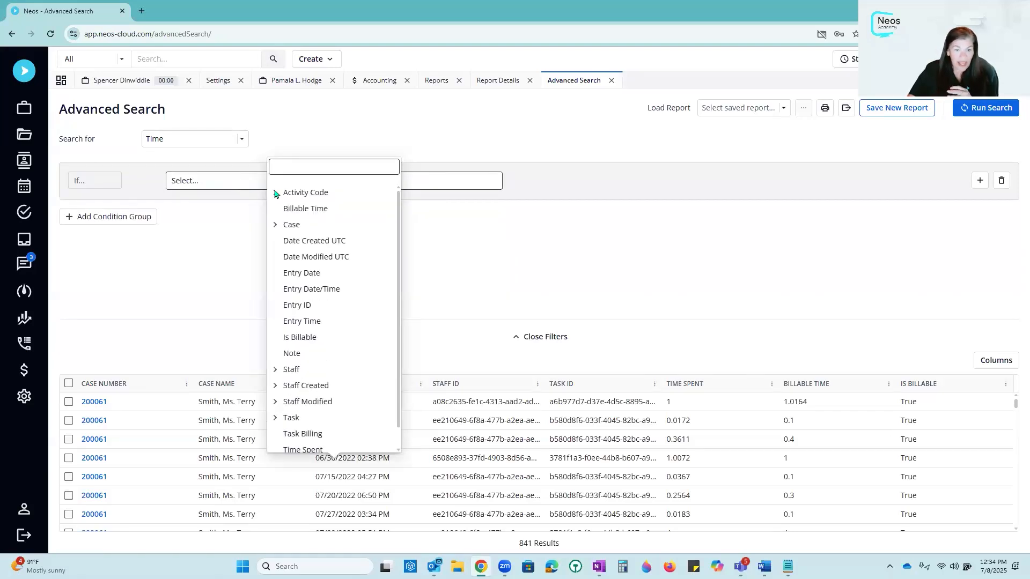
{"action": "left_click", "coordinate": [318, 274]}
{"action": "left_click", "coordinate": [546, 183]}
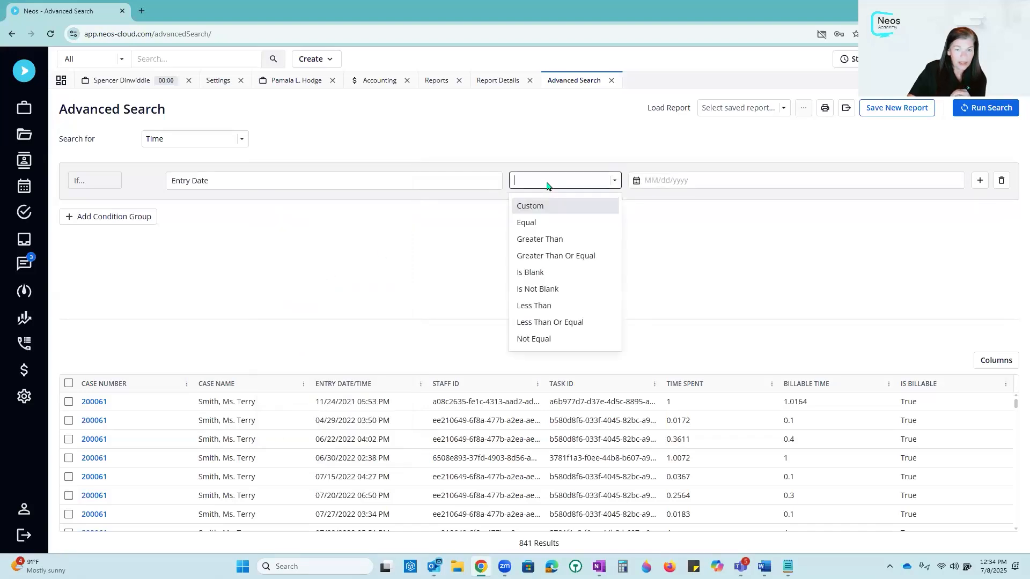
{"action": "left_click", "coordinate": [578, 208]}
{"action": "left_click", "coordinate": [681, 179]}
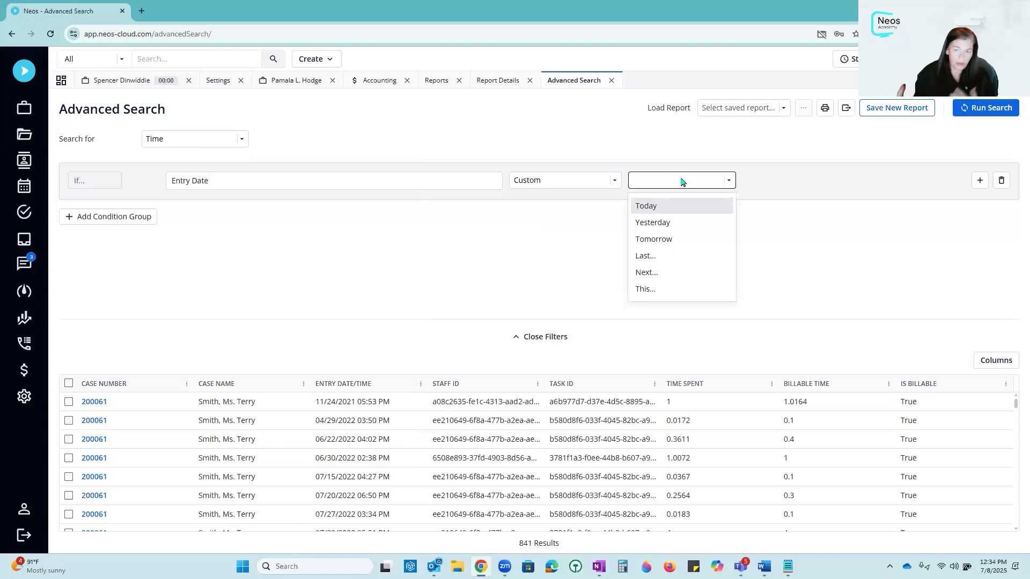
{"action": "left_click", "coordinate": [655, 292]}
{"action": "left_click", "coordinate": [800, 183]}
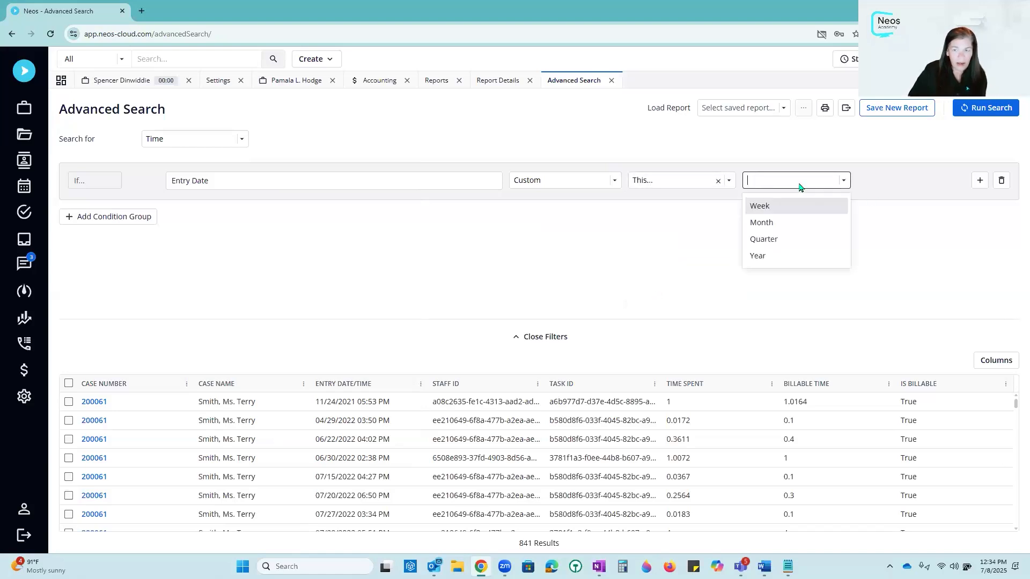
{"action": "left_click", "coordinate": [791, 227]}
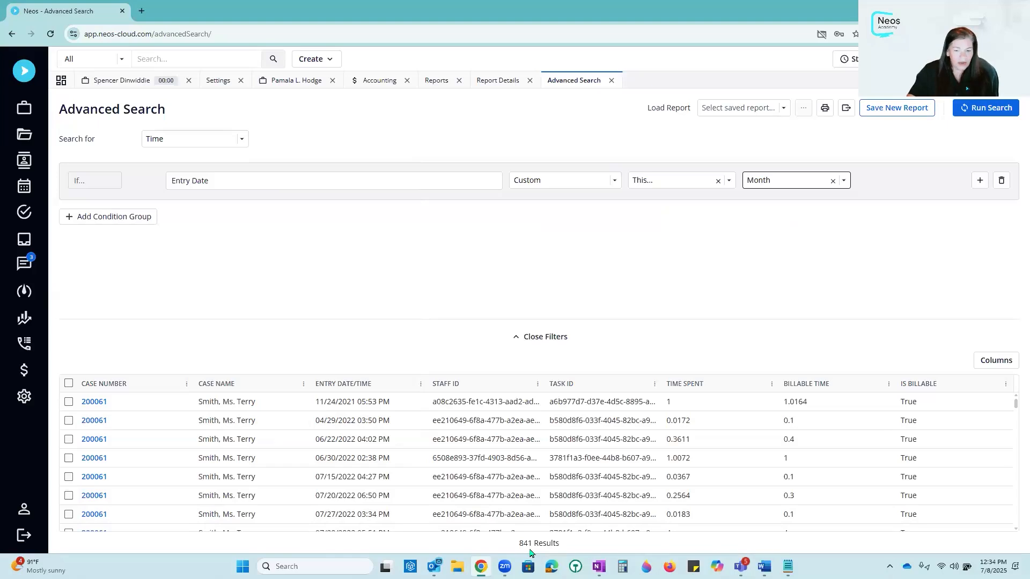
{"action": "left_click", "coordinate": [983, 109]}
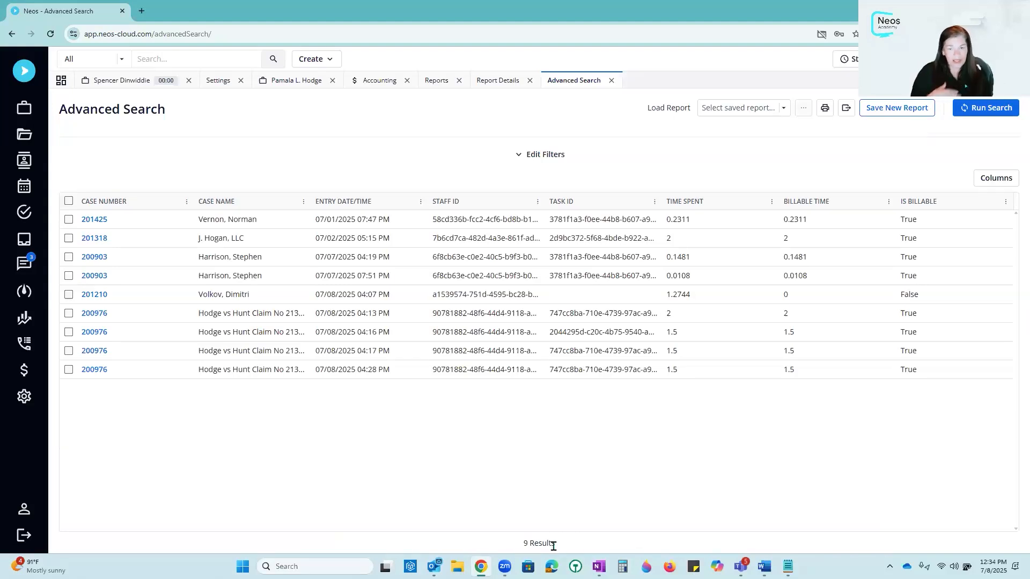
Add a second condition requiring Select Staff under Staff to equal the staff member's name, and rerun the search.
{"action": "left_click", "coordinate": [523, 159]}
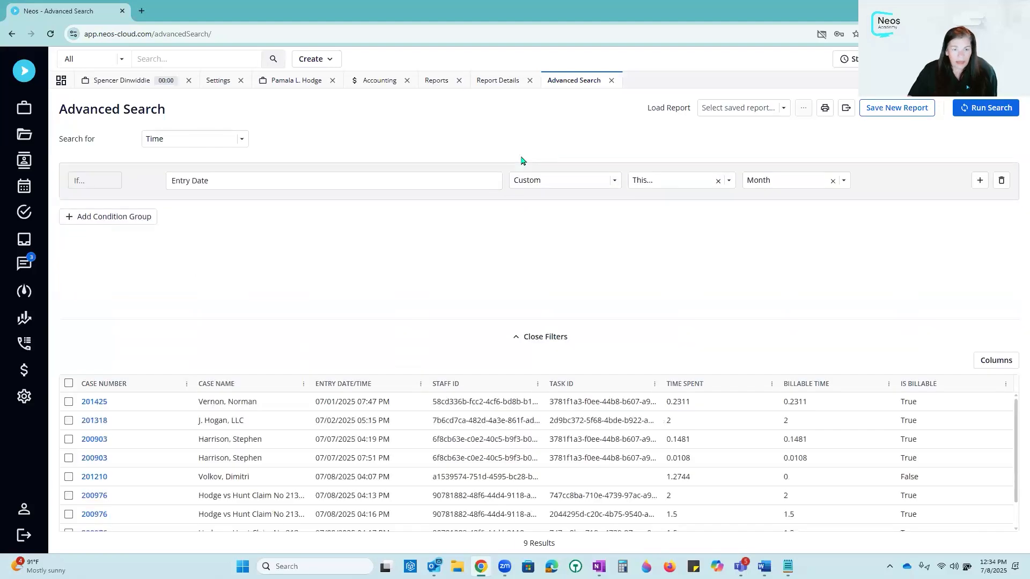
{"action": "left_click", "coordinate": [134, 217]}
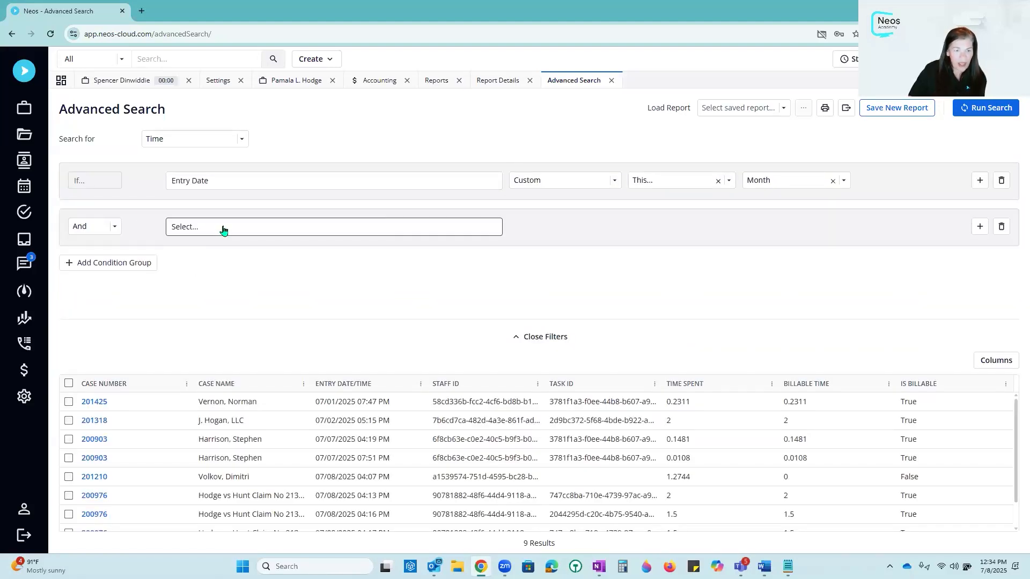
{"action": "left_click", "coordinate": [223, 229]}
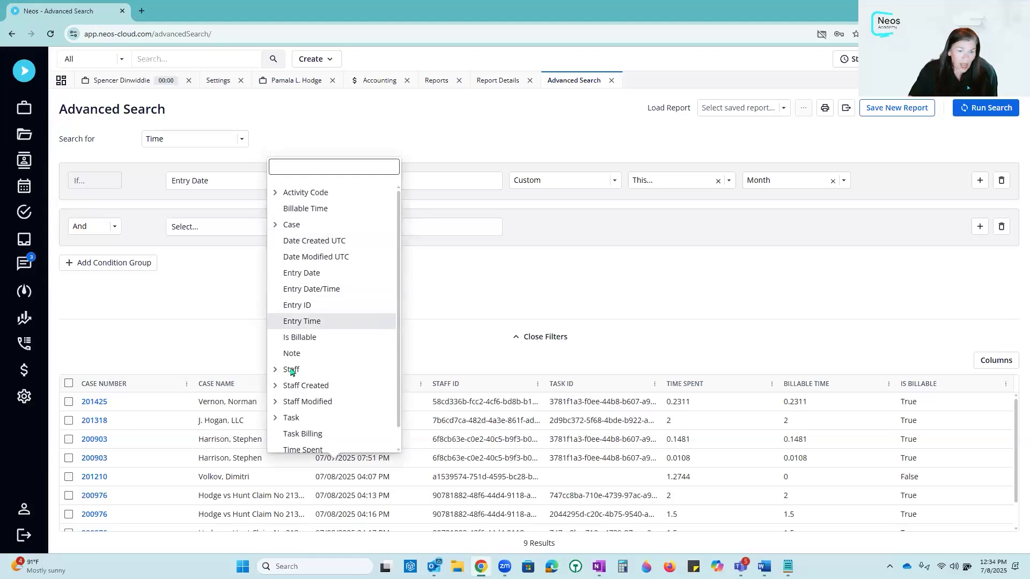
{"action": "left_click", "coordinate": [275, 374]}
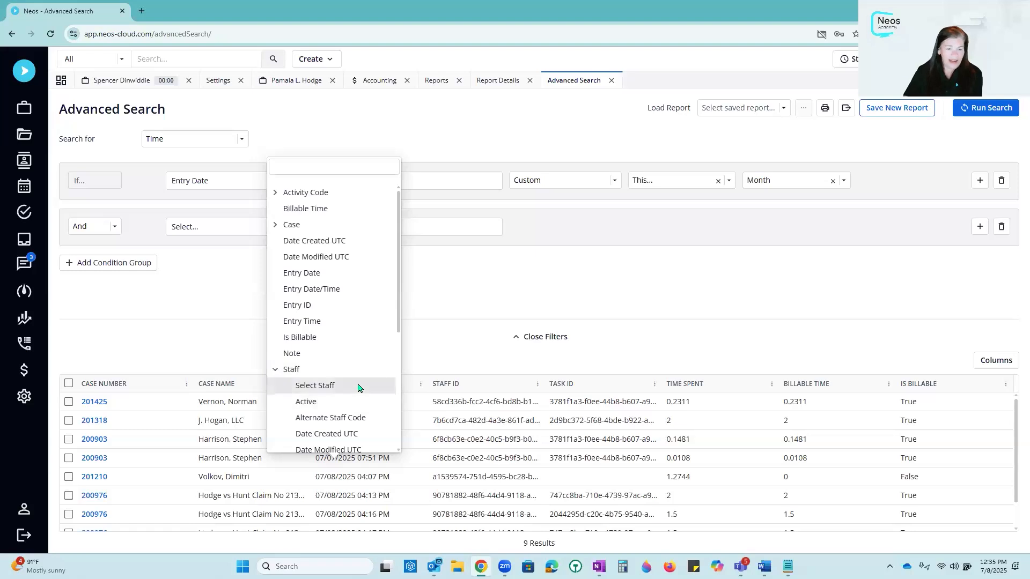
{"action": "left_click", "coordinate": [321, 387]}
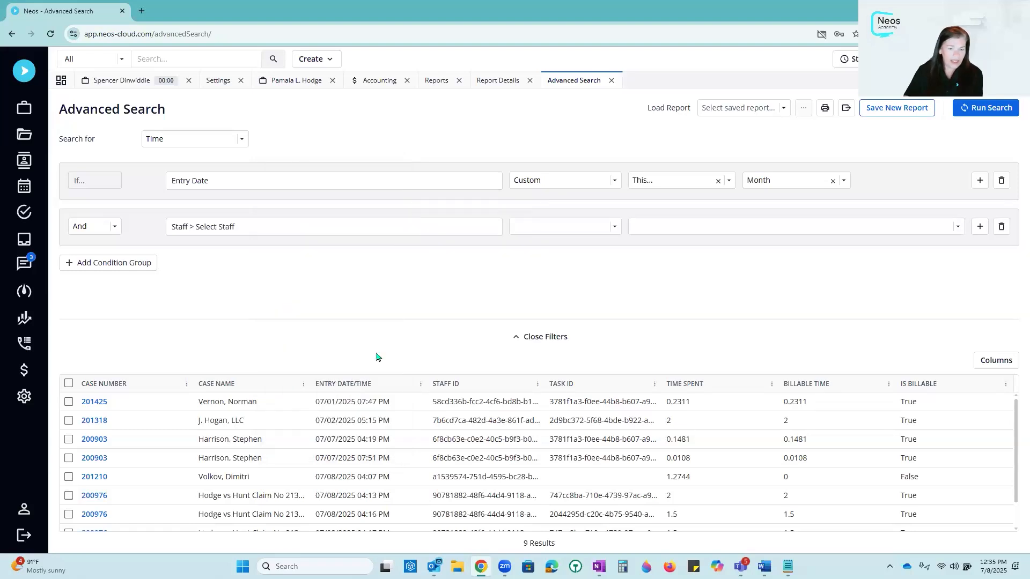
{"action": "left_click", "coordinate": [539, 228]}
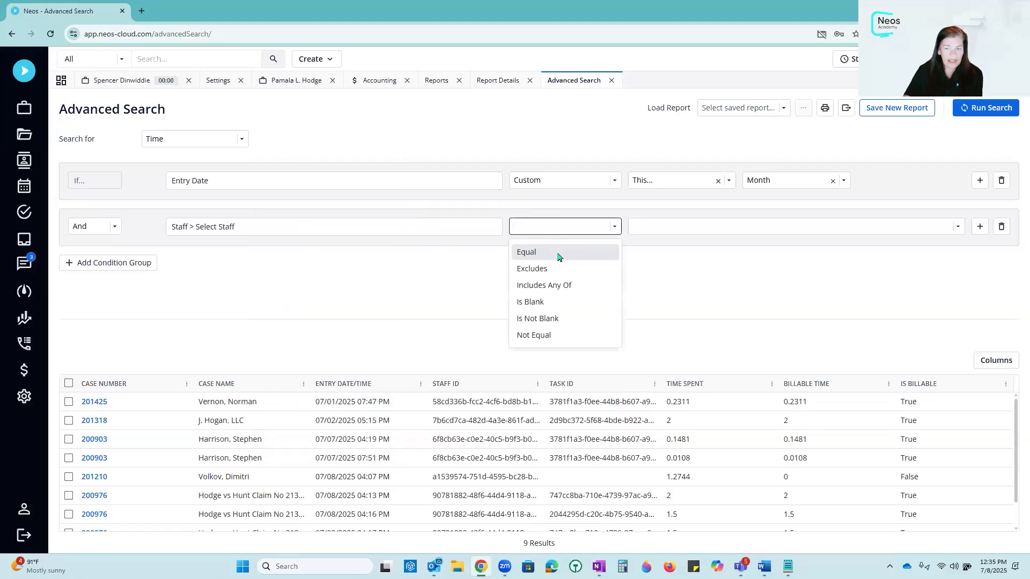
{"action": "left_click", "coordinate": [557, 249]}
{"action": "left_click", "coordinate": [665, 228]}
{"action": "type", "text": "pama"}
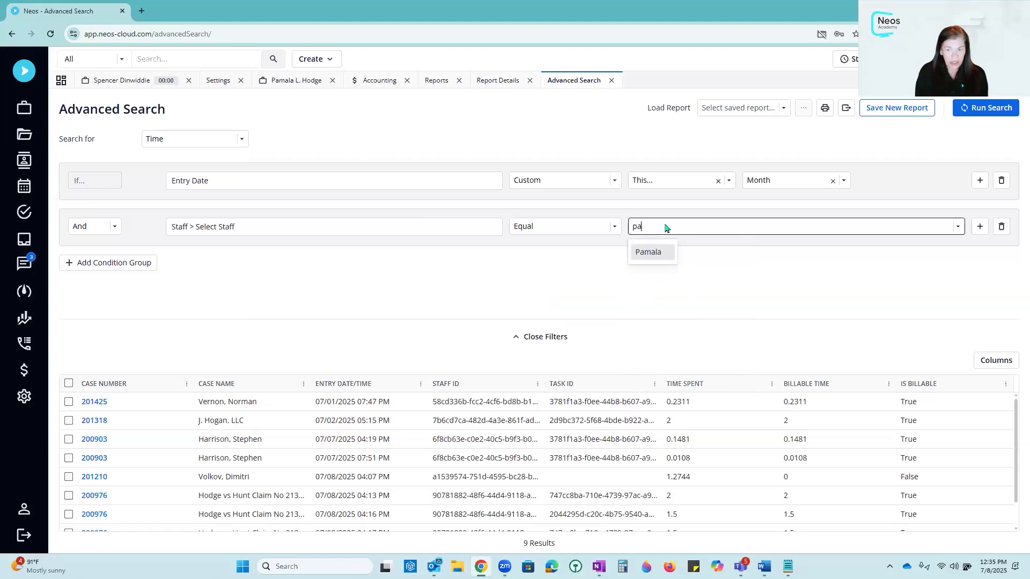
{"action": "left_click", "coordinate": [655, 252]}
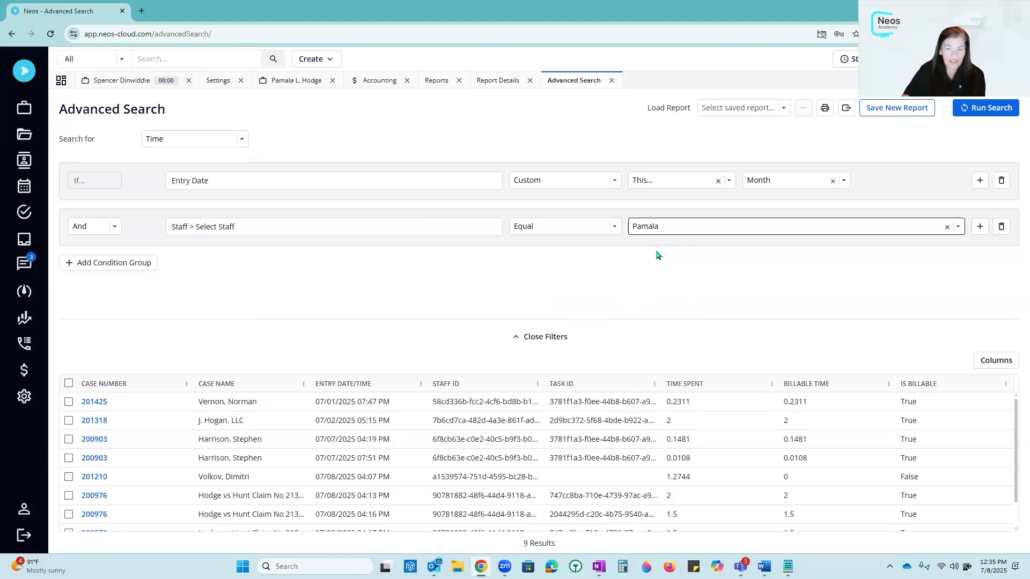
{"action": "left_click", "coordinate": [990, 107]}
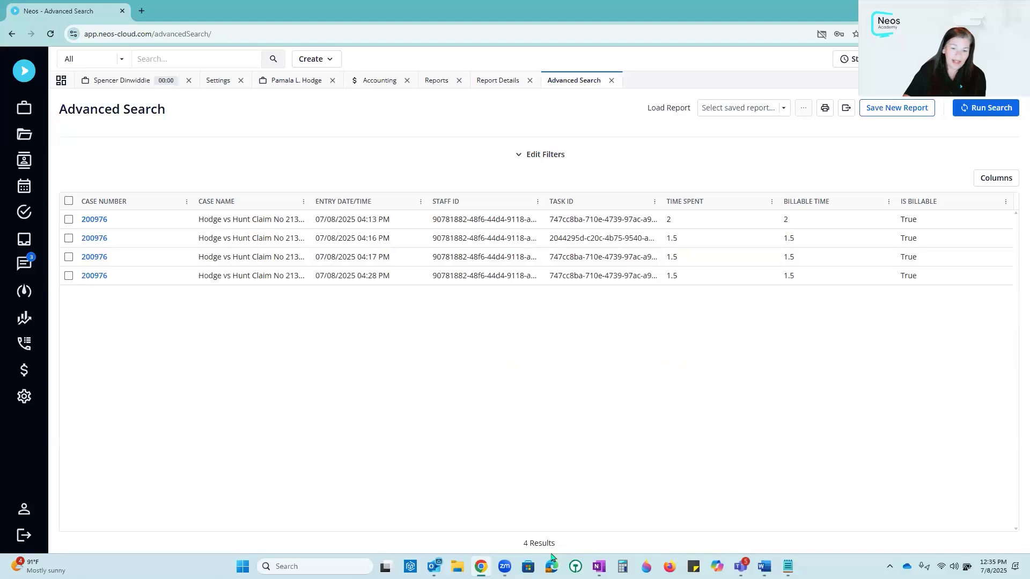
Add the Value Item Entry ID column to the search results and save the column selection.
{"action": "left_click", "coordinate": [519, 155]}
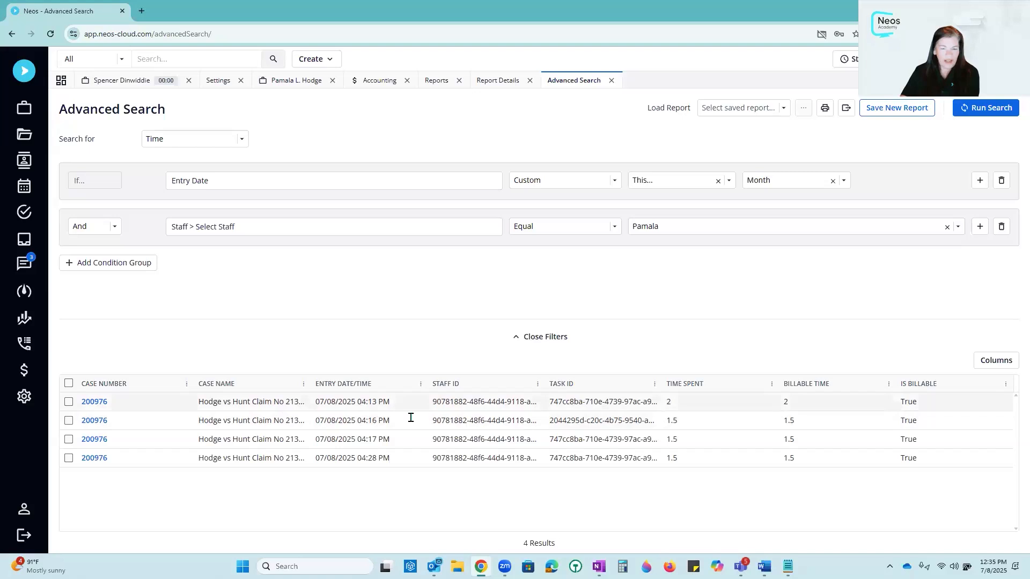
{"action": "left_click", "coordinate": [997, 360]}
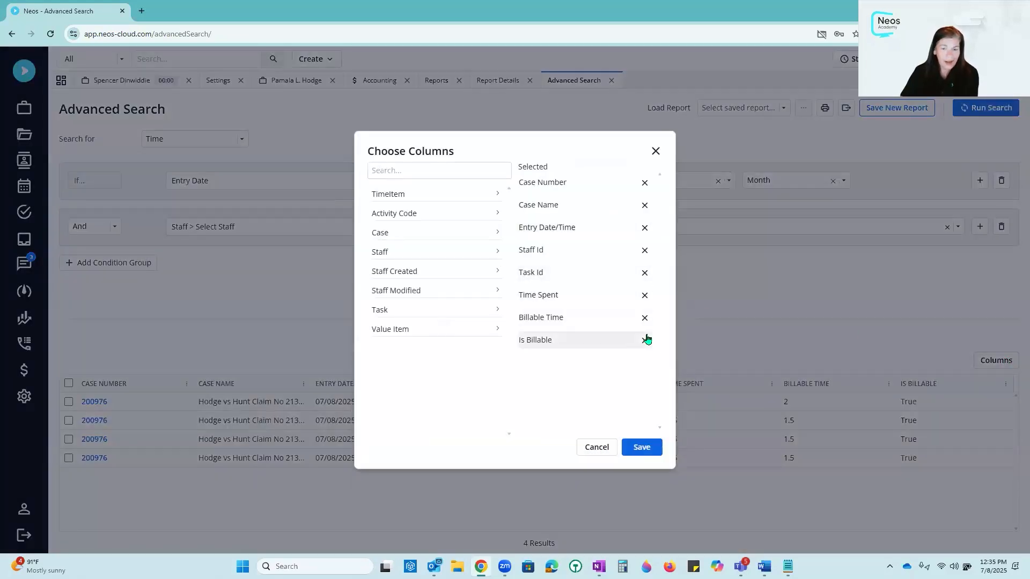
{"action": "left_click", "coordinate": [498, 195]}
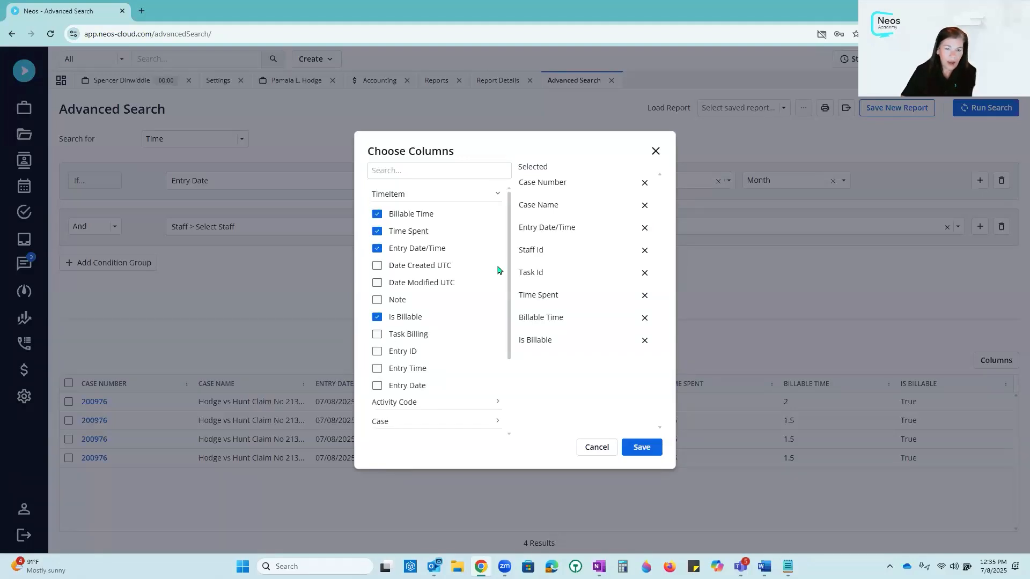
{"action": "left_click_drag", "start_coordinate": [510, 270], "coordinate": [514, 338]}
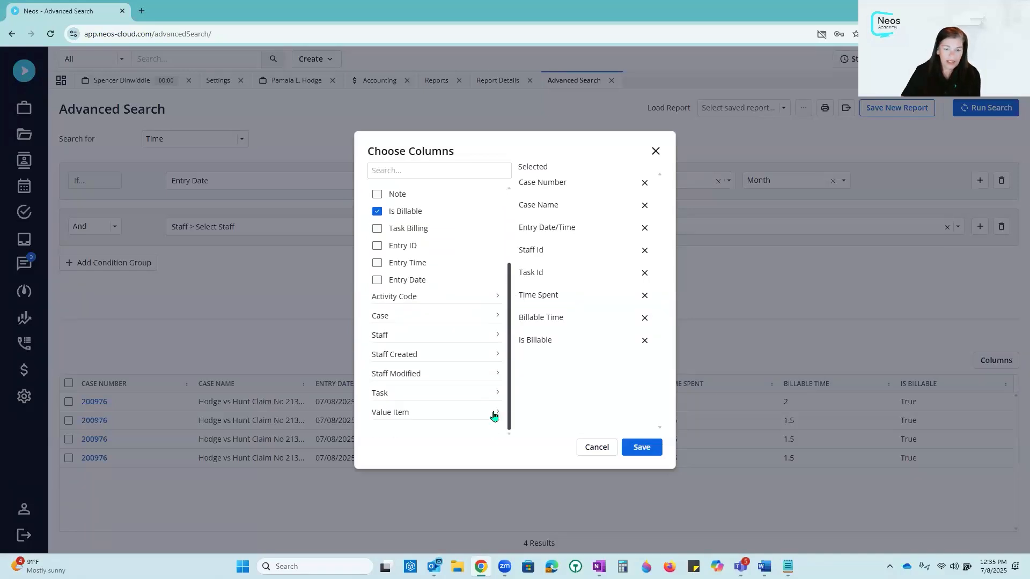
{"action": "scroll", "coordinate": [510, 308], "scroll_direction": "down", "scroll_amount": 1}
{"action": "scroll", "coordinate": [510, 306], "scroll_direction": "up", "scroll_amount": 3}
{"action": "scroll", "coordinate": [467, 340], "scroll_direction": "down", "scroll_amount": 3}
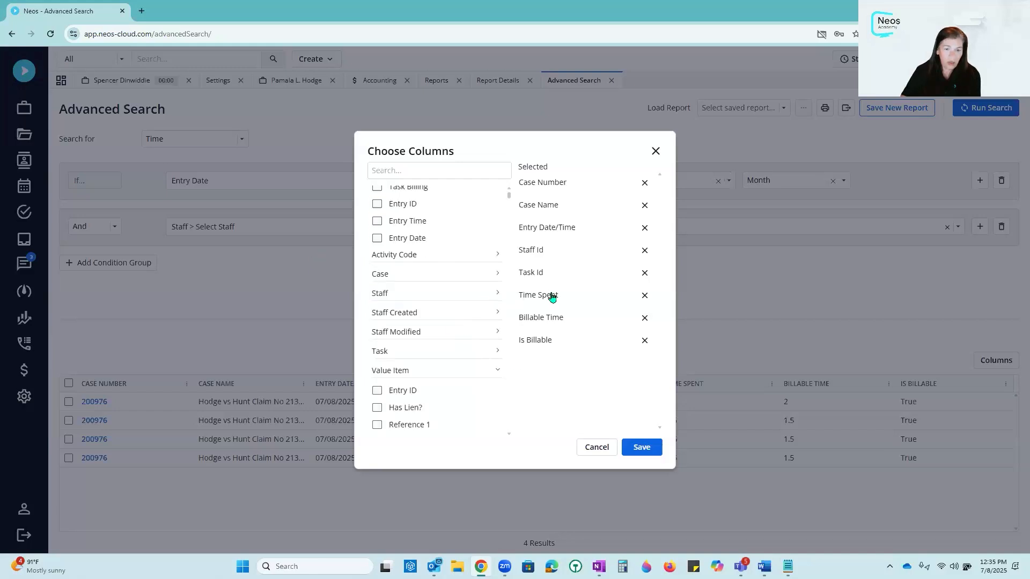
{"action": "left_click", "coordinate": [377, 391]}
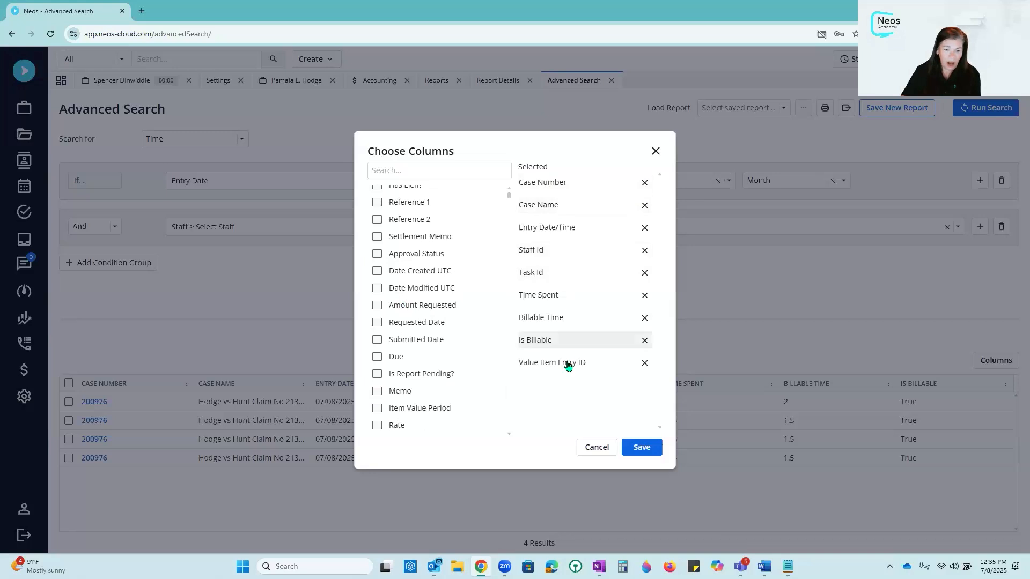
{"action": "left_click", "coordinate": [642, 447]}
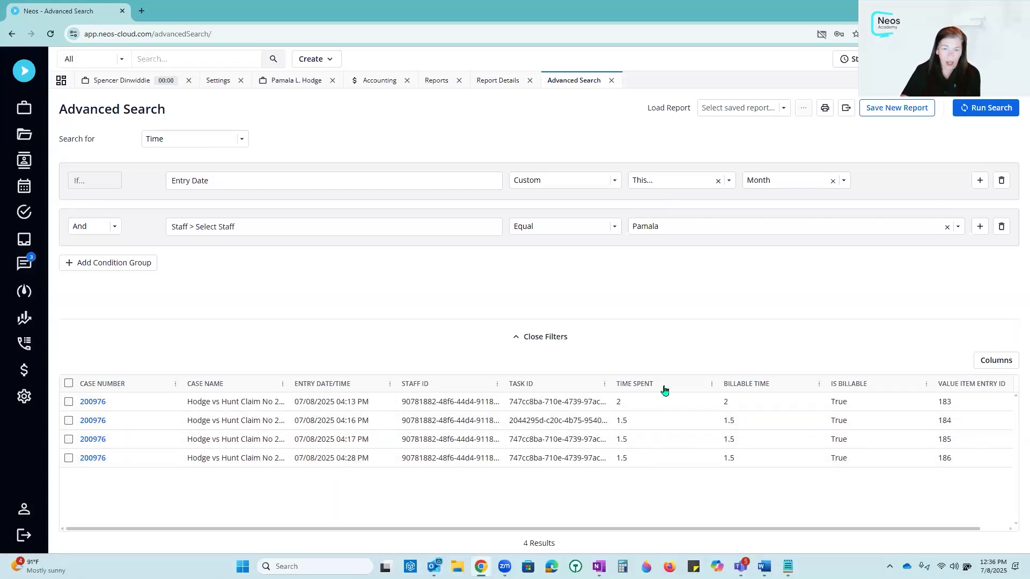
Summarize the Time Spent column as a sum and highlight the total beneath the results.
{"action": "left_click", "coordinate": [710, 384]}
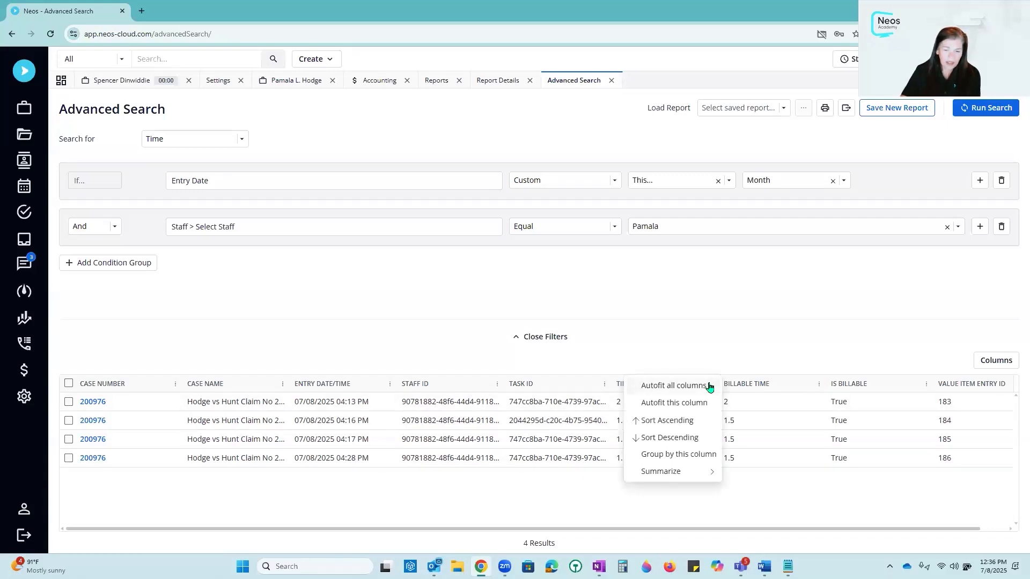
{"action": "mouse_move", "coordinate": [688, 480]}
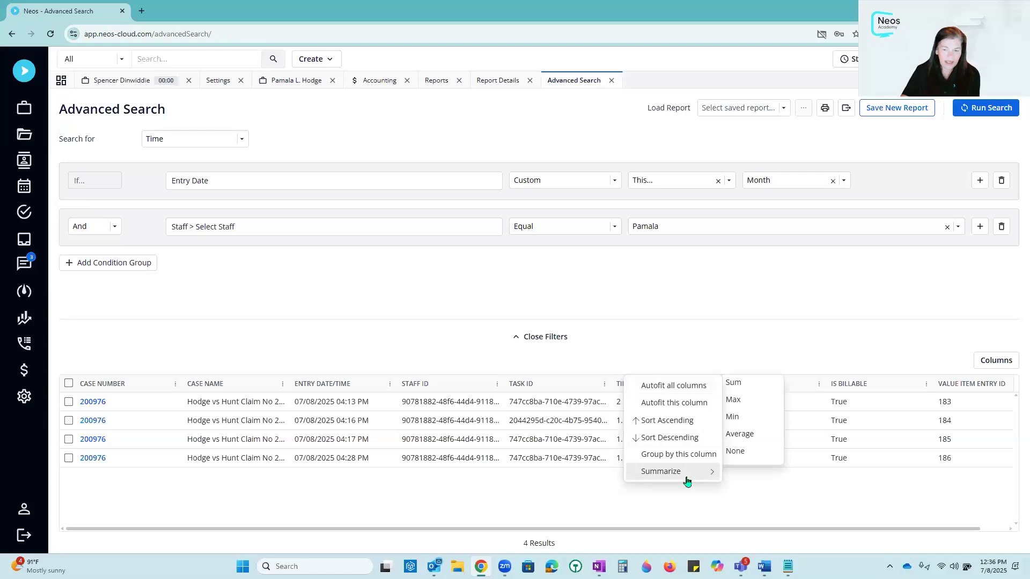
{"action": "left_click", "coordinate": [749, 389]}
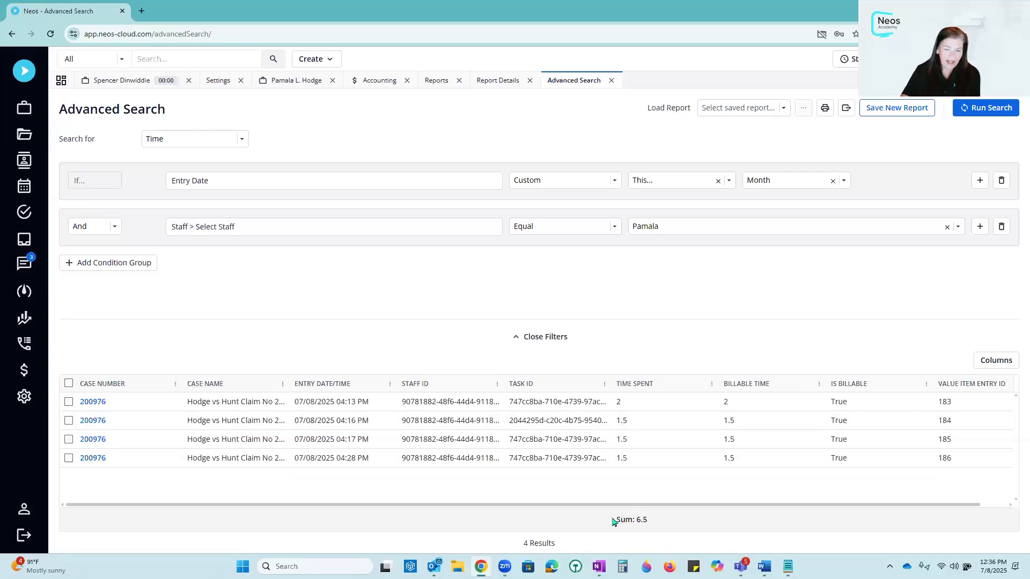
{"action": "left_click_drag", "start_coordinate": [611, 520], "coordinate": [662, 522]}
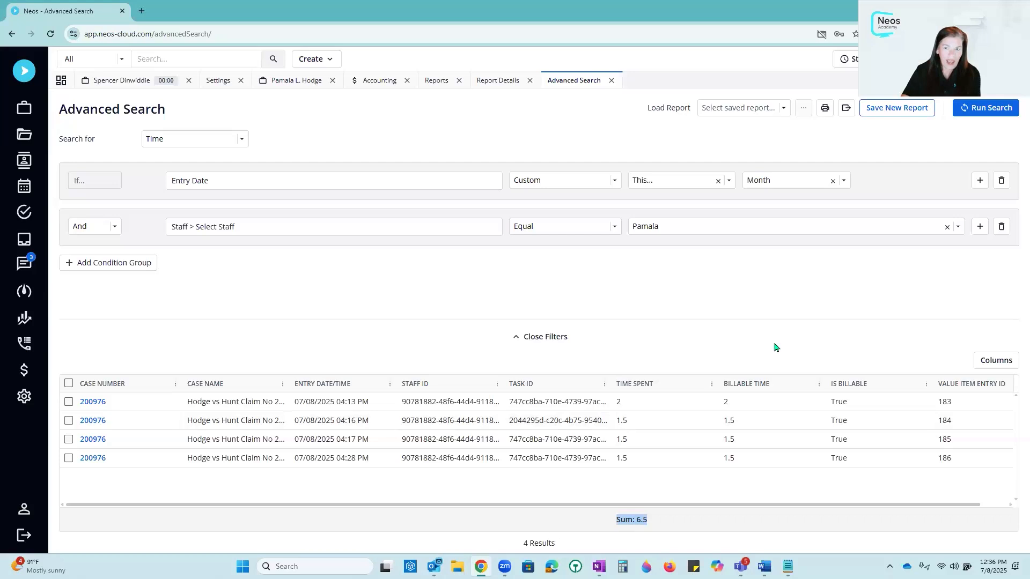
Try to save the search as a new, unshared time report named after the staff member.
{"action": "left_click", "coordinate": [889, 109]}
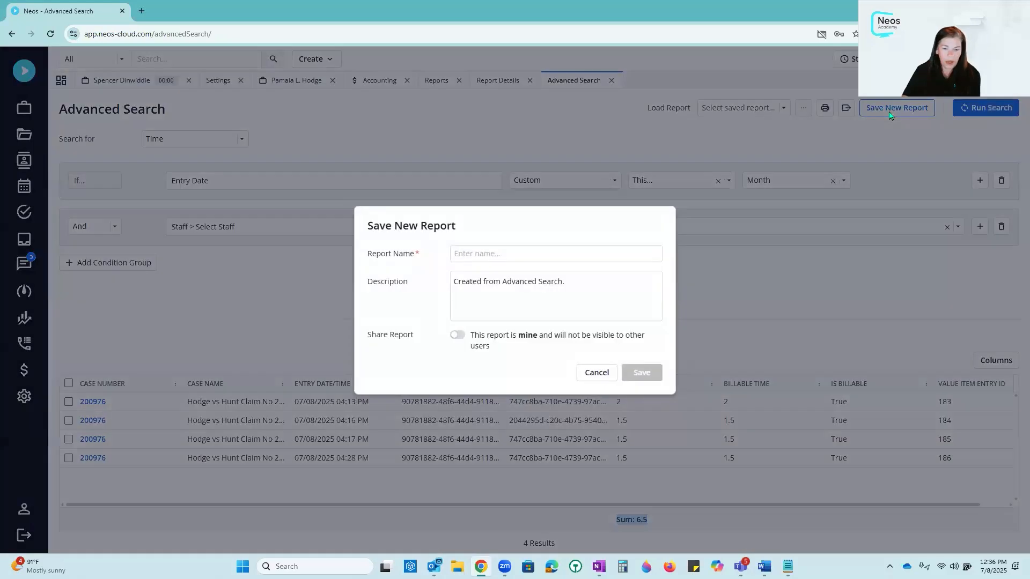
{"action": "left_click", "coordinate": [602, 249]}
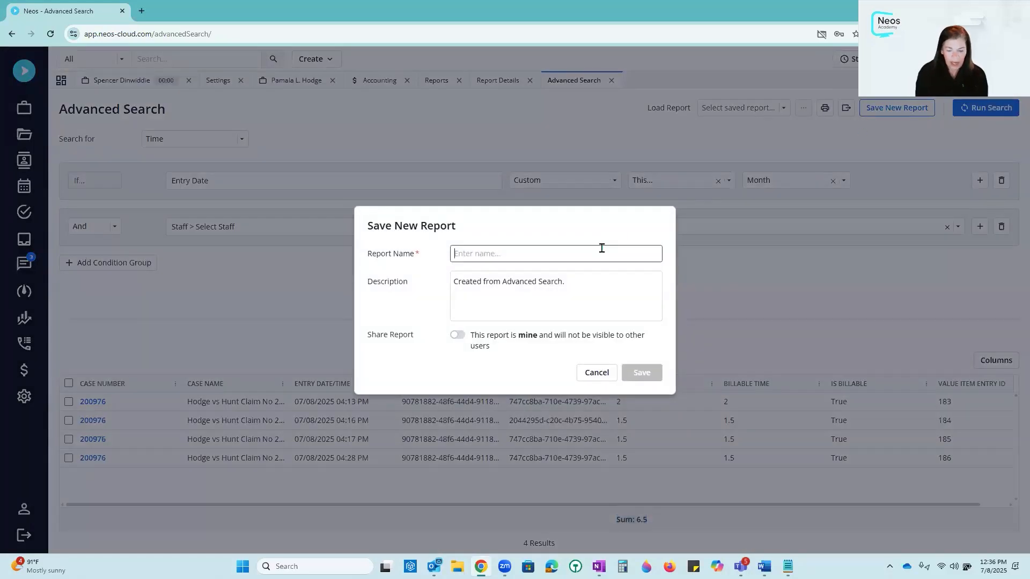
{"action": "type", "text": "Pam Ti"}
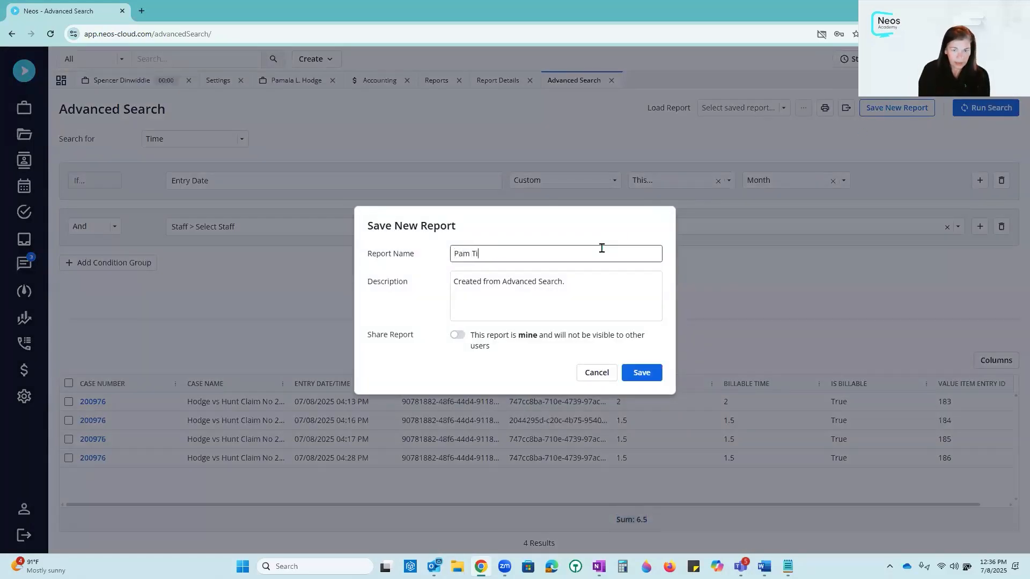
{"action": "type", "text": "me Report"}
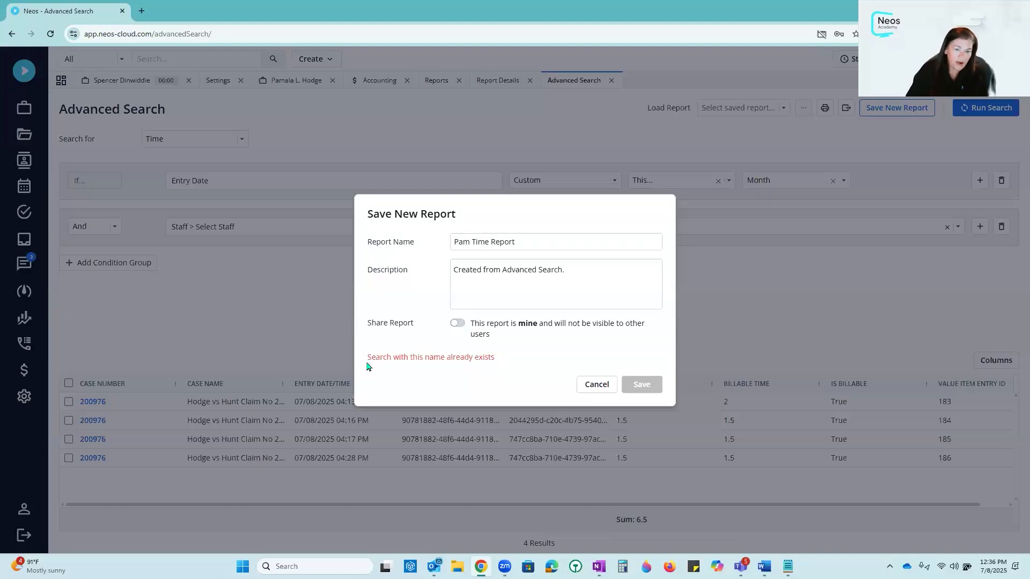
{"action": "left_click_drag", "start_coordinate": [369, 358], "coordinate": [513, 372]}
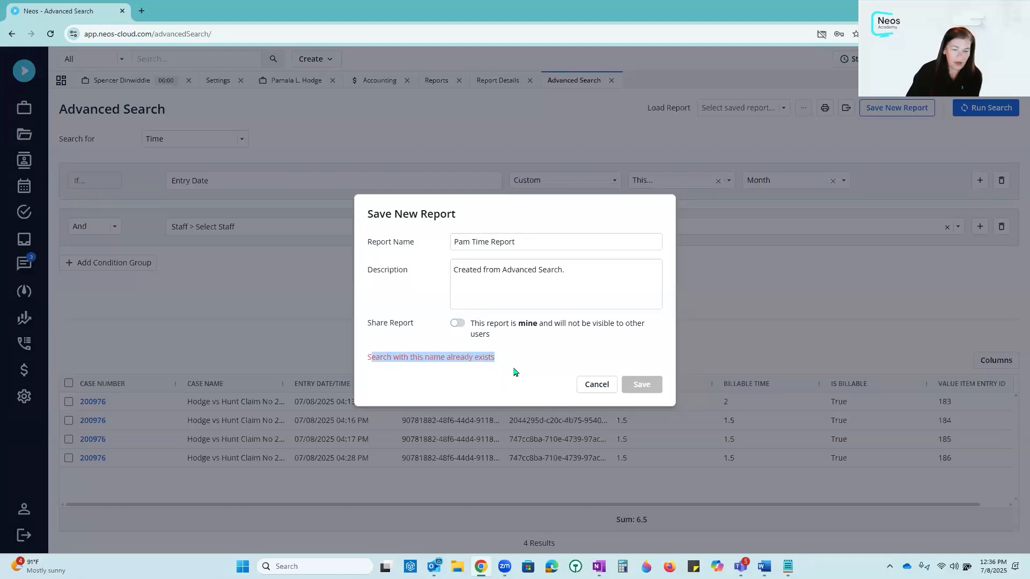
{"action": "left_click", "coordinate": [604, 386]}
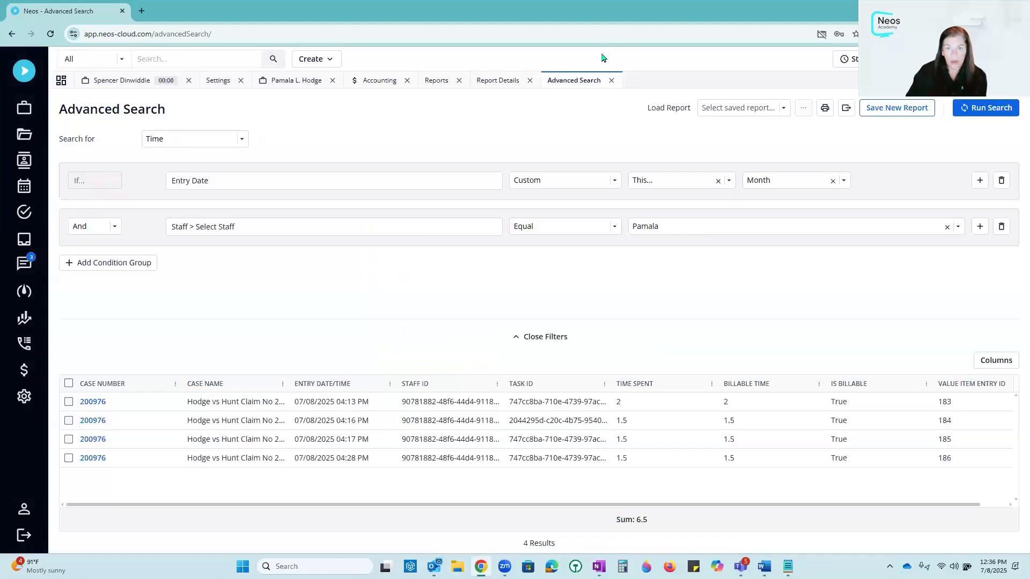
Close Advanced Search and return to the Daily Timesheet By Staff report.
{"action": "left_click", "coordinate": [612, 80]}
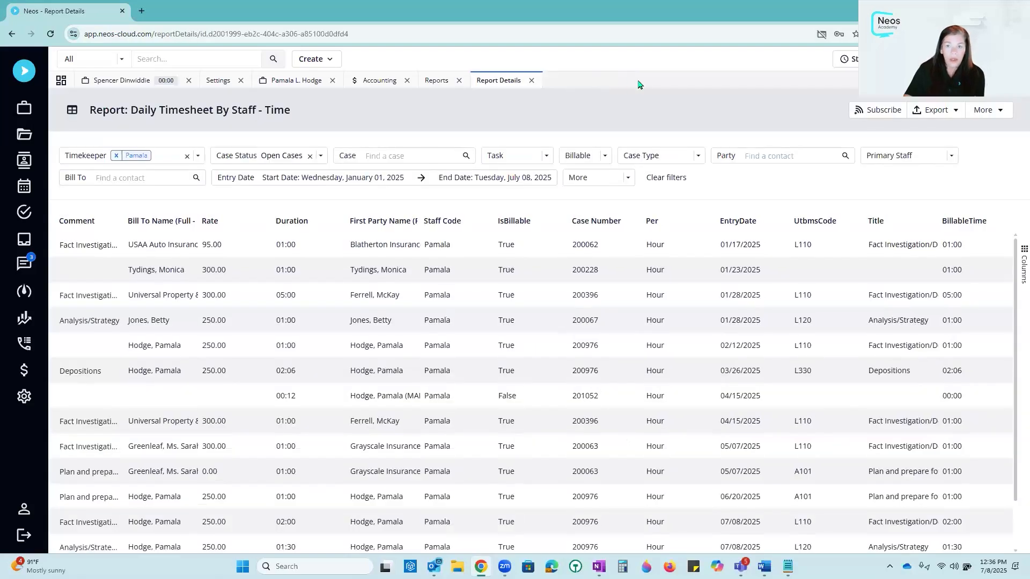
Close the report details and open the help resources for the firm-wide Accounting screen.
{"action": "left_click", "coordinate": [532, 81]}
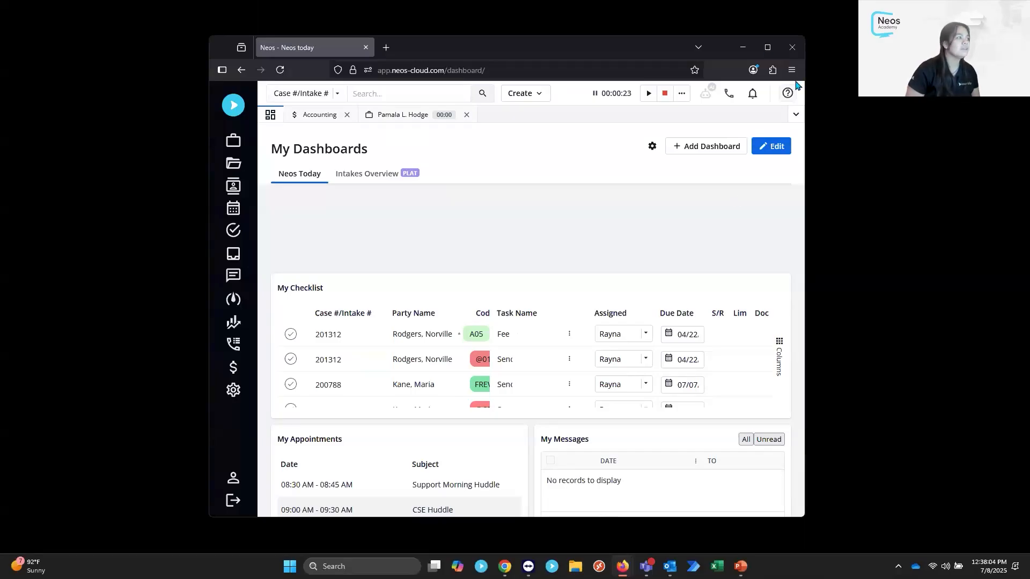
{"action": "left_click", "coordinate": [767, 47]}
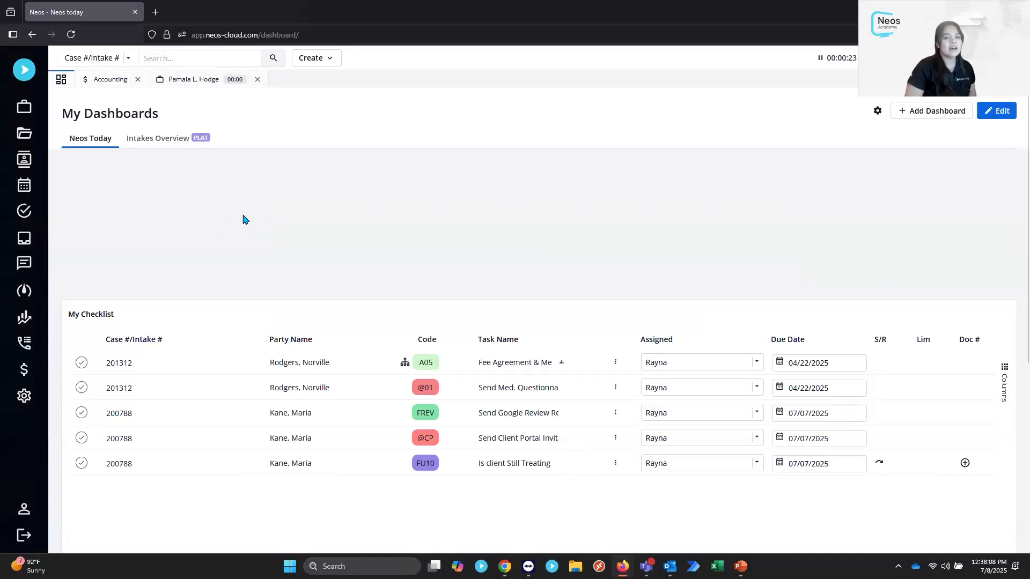
{"action": "left_click", "coordinate": [113, 81]}
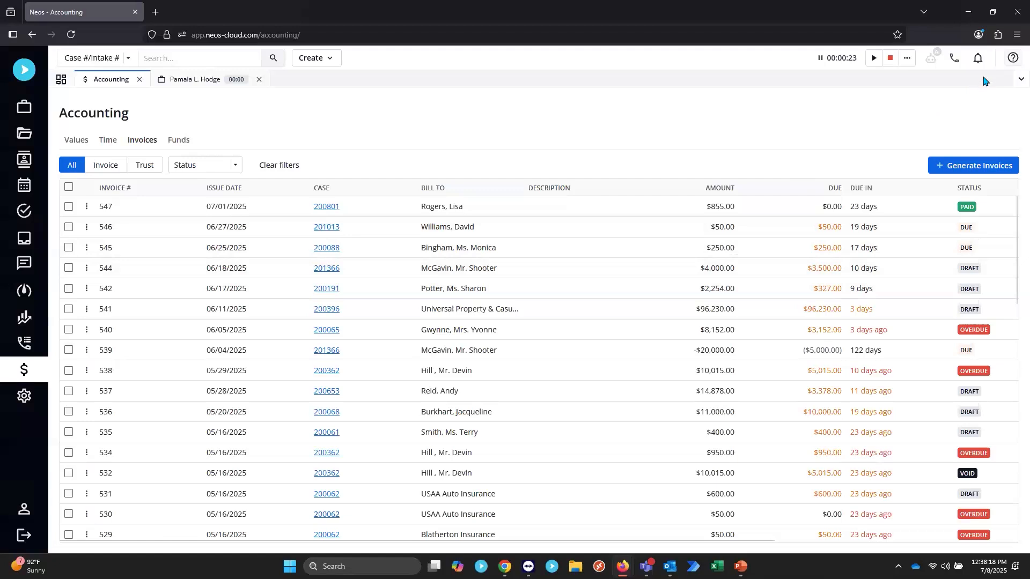
{"action": "left_click", "coordinate": [1013, 61]}
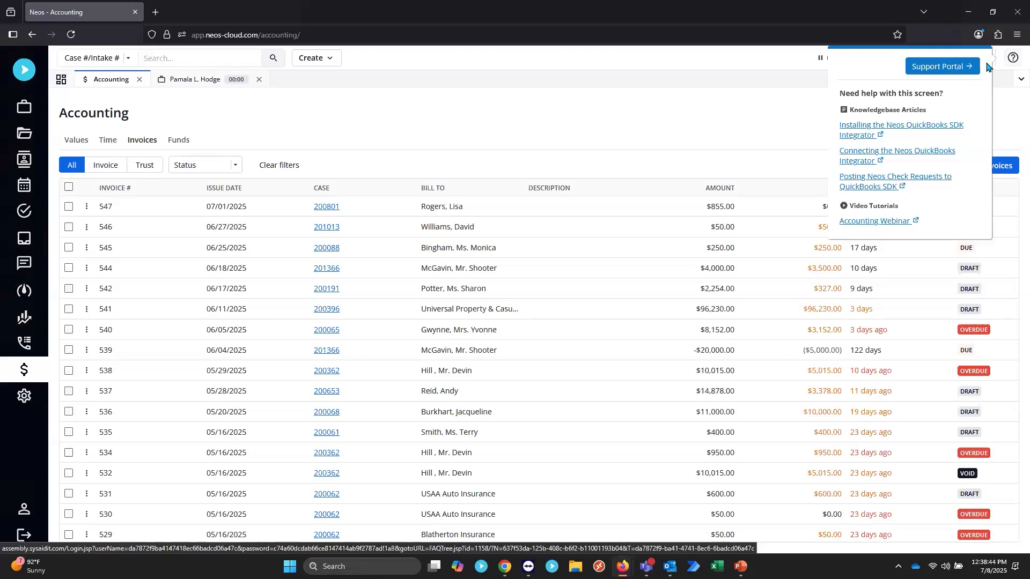
Open the Support Portal from the help resources of the case's Value page and collapse the What's new announcements.
{"action": "left_click", "coordinate": [213, 78]}
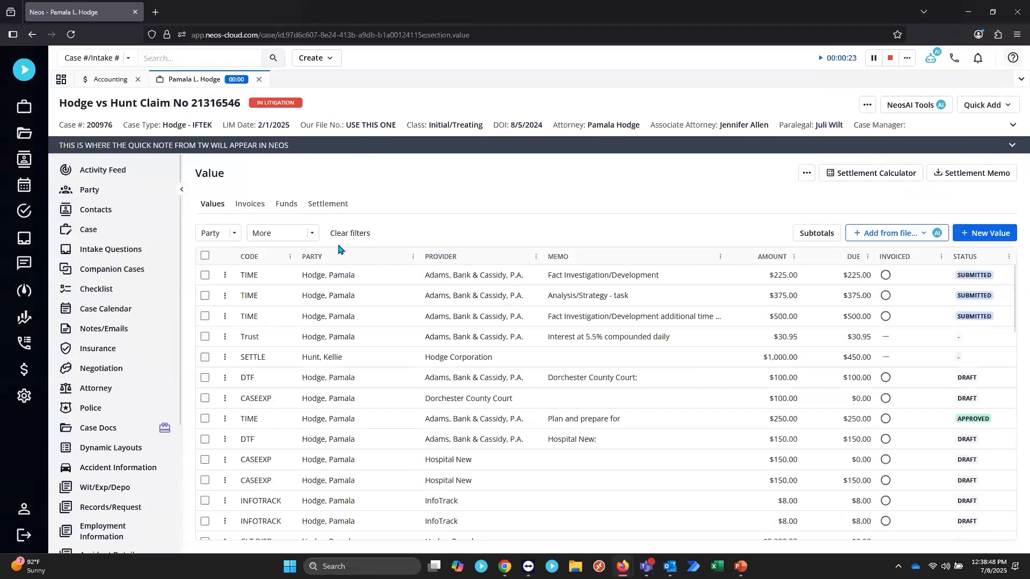
{"action": "left_click", "coordinate": [1010, 60]}
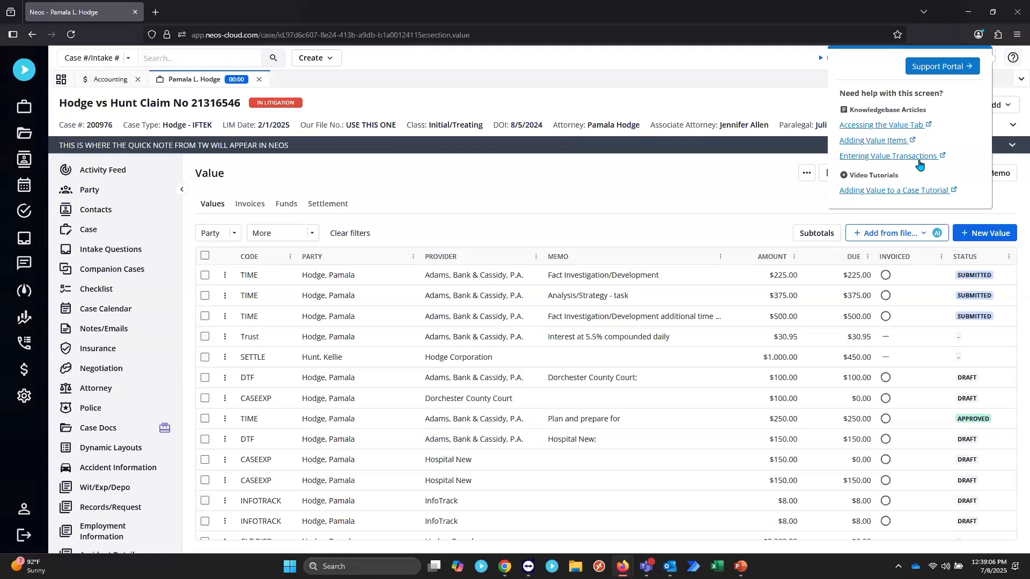
{"action": "left_click", "coordinate": [941, 68]}
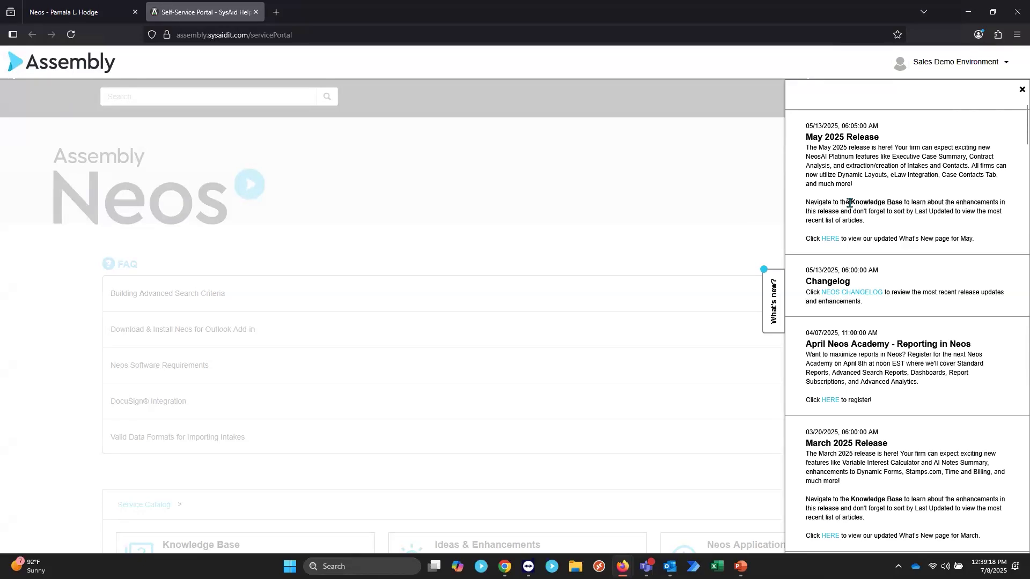
{"action": "left_click", "coordinate": [777, 293]}
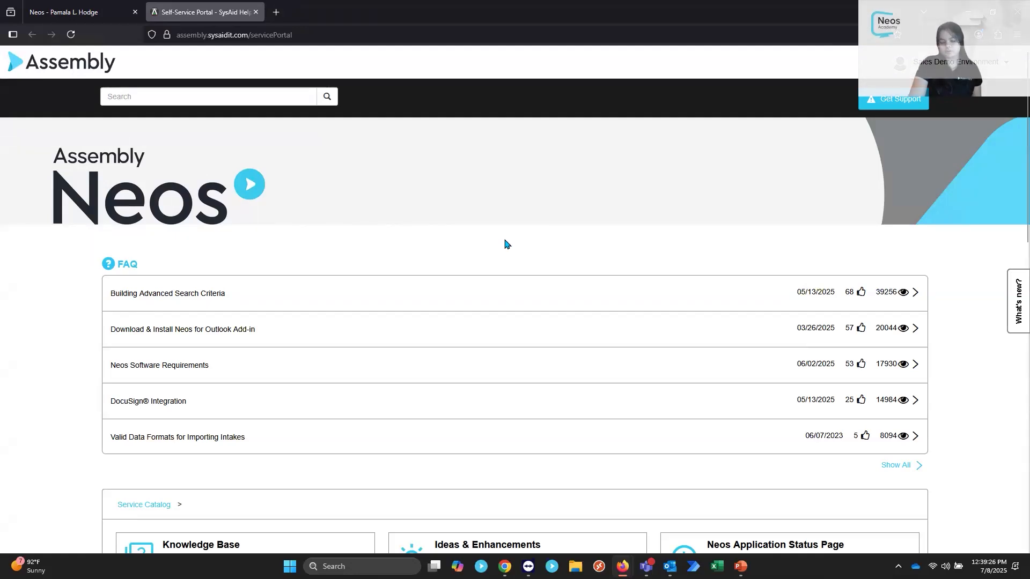
Open the Learning Hub from the service catalog and show its Neos Academy videos.
{"action": "scroll", "coordinate": [507, 244], "scroll_direction": "down", "scroll_amount": 1}
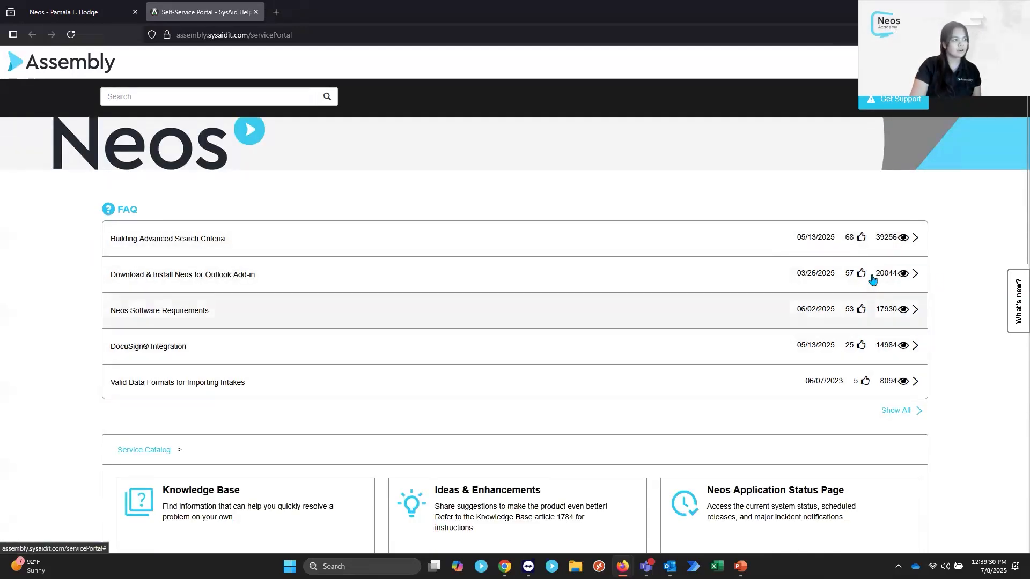
{"action": "scroll", "coordinate": [872, 279], "scroll_direction": "down", "scroll_amount": 5}
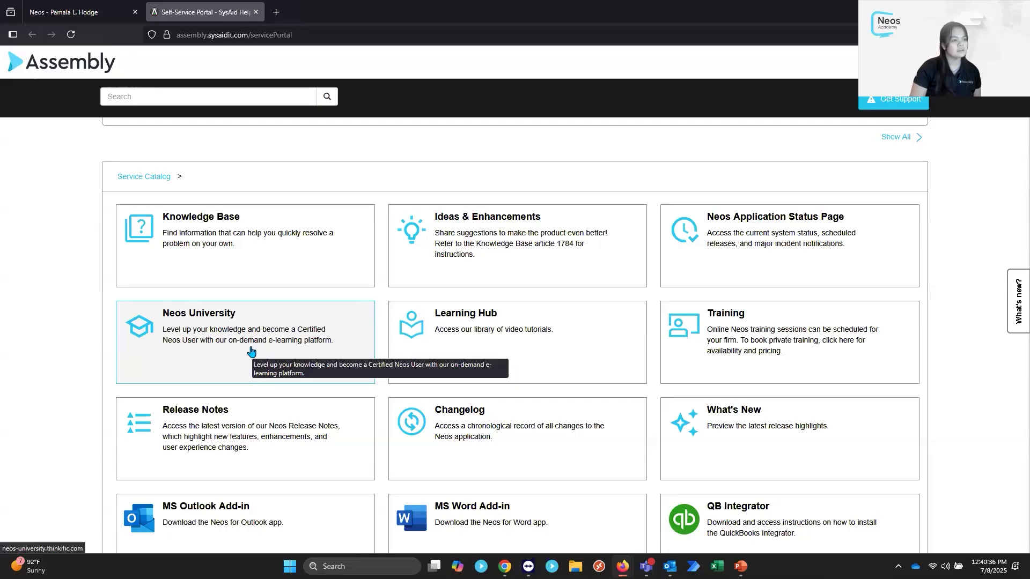
{"action": "left_click", "coordinate": [489, 323]}
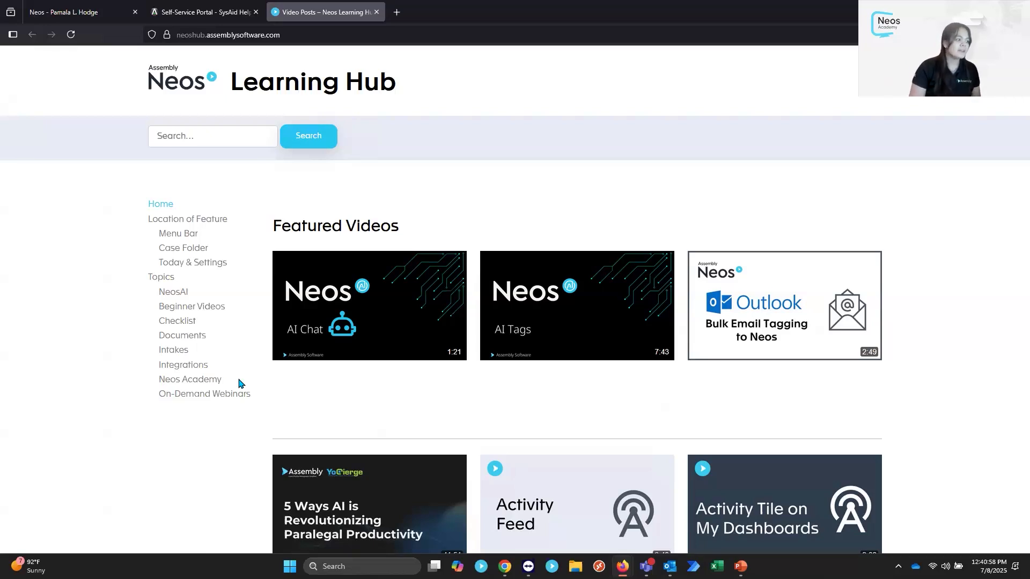
{"action": "left_click", "coordinate": [201, 382]}
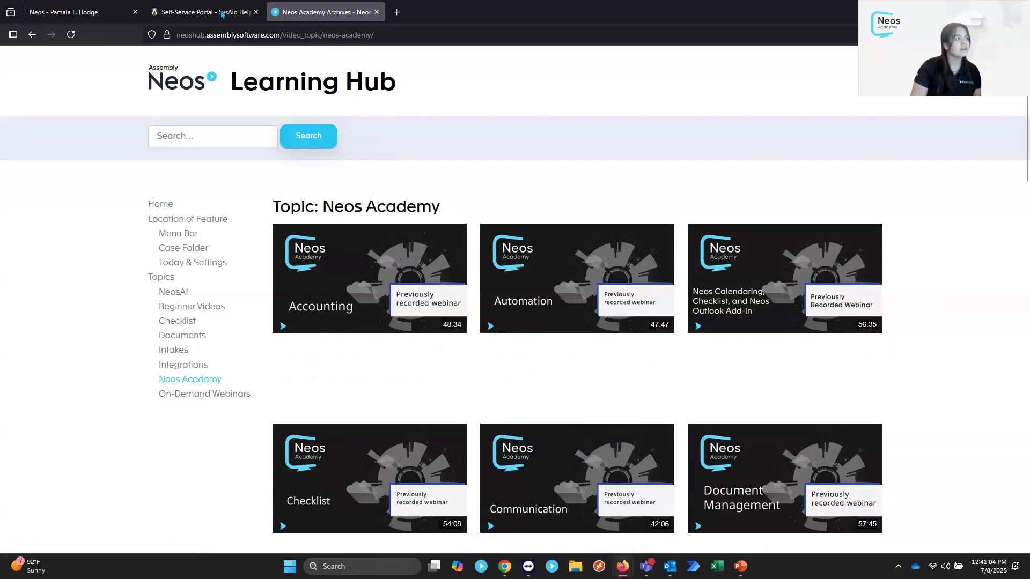
Return to the Support Portal and open the Knowledge Base article Accessing the Accounting Tab in the Neos Accounting category.
{"action": "left_click", "coordinate": [222, 14]}
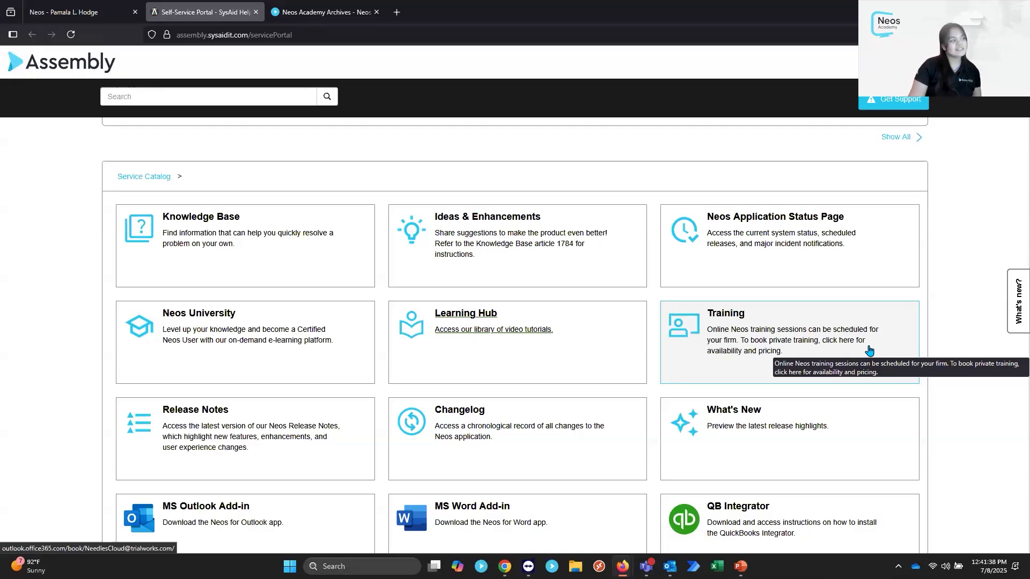
{"action": "left_click", "coordinate": [177, 226]}
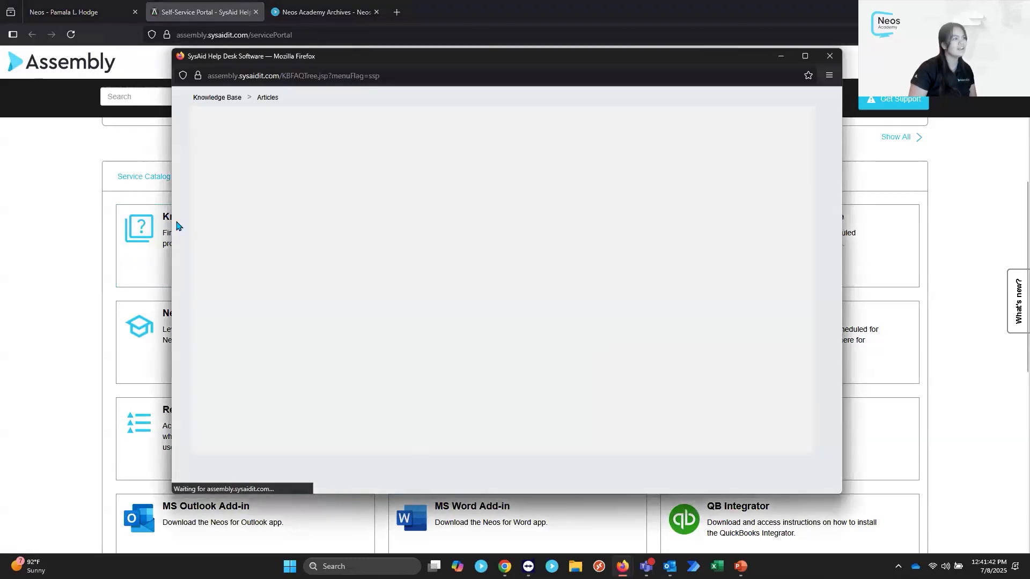
{"action": "left_click_drag", "start_coordinate": [469, 55], "coordinate": [527, 73]}
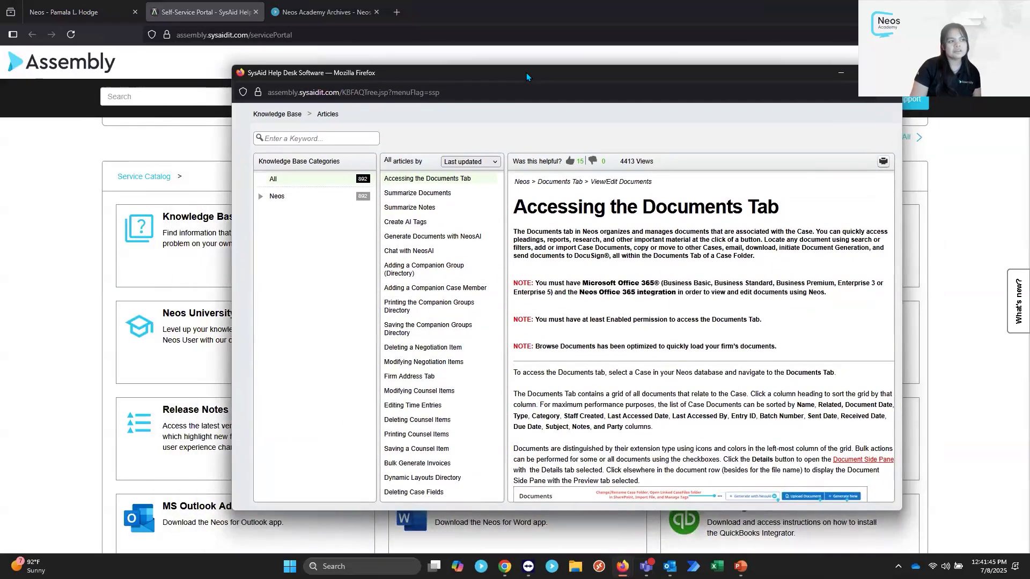
{"action": "left_click", "coordinate": [262, 197]}
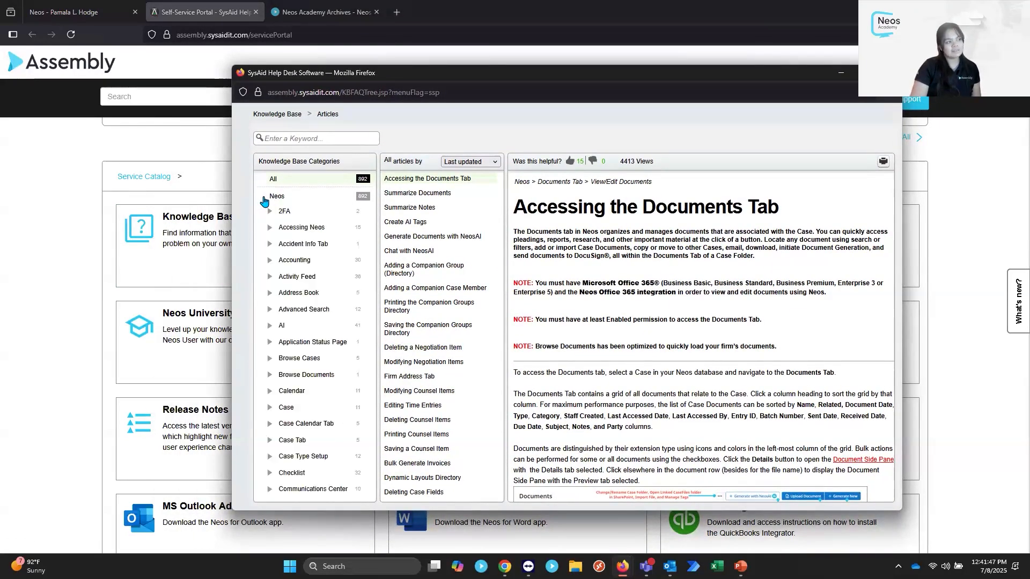
{"action": "left_click", "coordinate": [293, 263]}
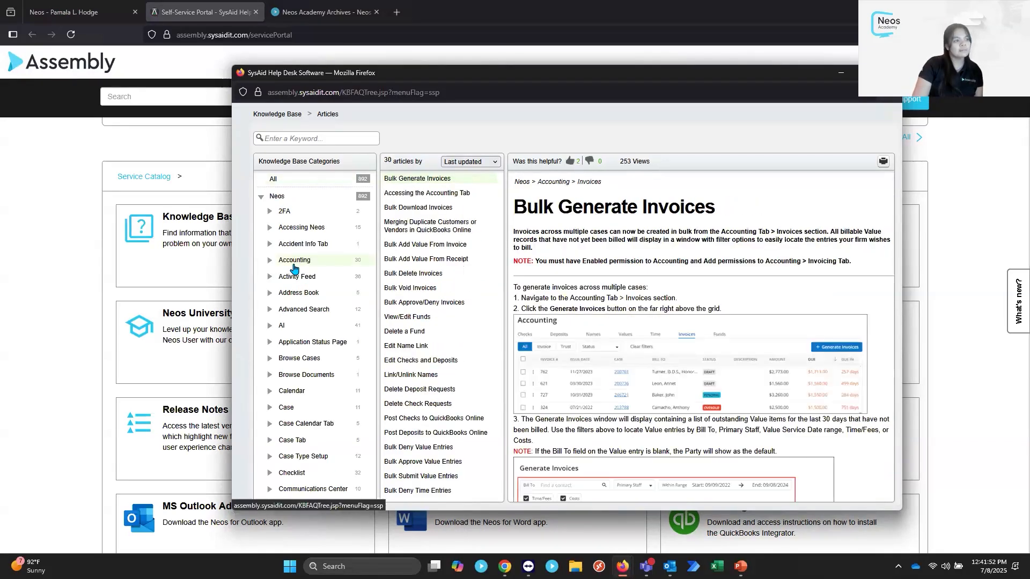
{"action": "left_click", "coordinate": [423, 197]}
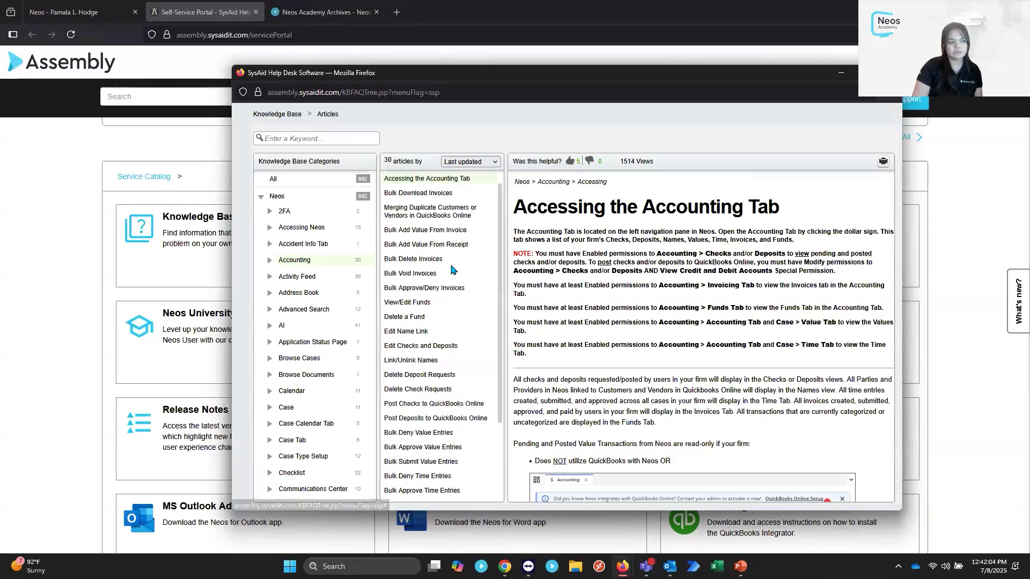
Show the Knowledge Base articles in the Time Tracking category.
{"action": "scroll", "coordinate": [451, 270], "scroll_direction": "down", "scroll_amount": 1}
{"action": "scroll", "coordinate": [437, 284], "scroll_direction": "down", "scroll_amount": 1}
{"action": "scroll", "coordinate": [308, 278], "scroll_direction": "down", "scroll_amount": 5}
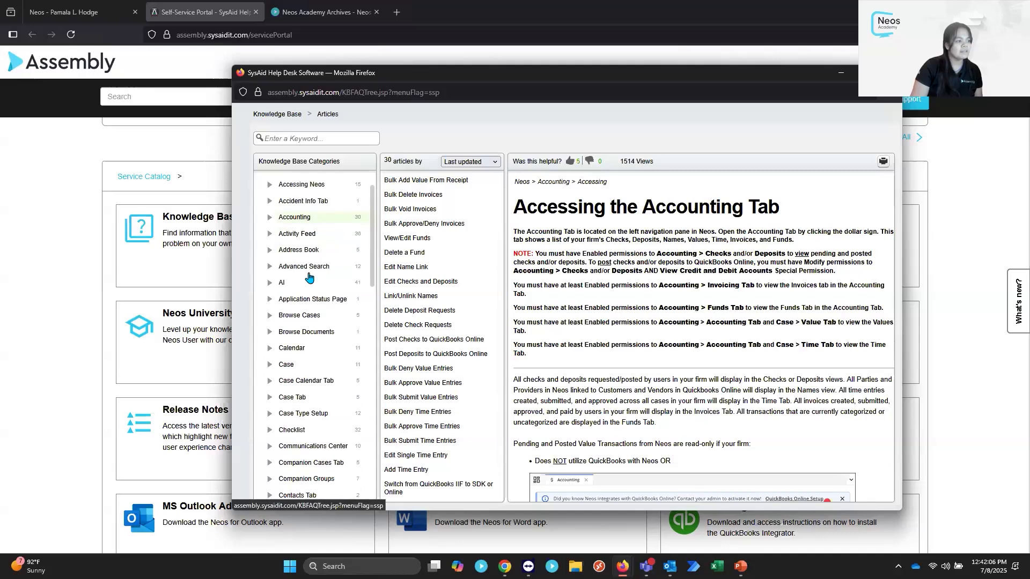
{"action": "scroll", "coordinate": [305, 318], "scroll_direction": "down", "scroll_amount": 8}
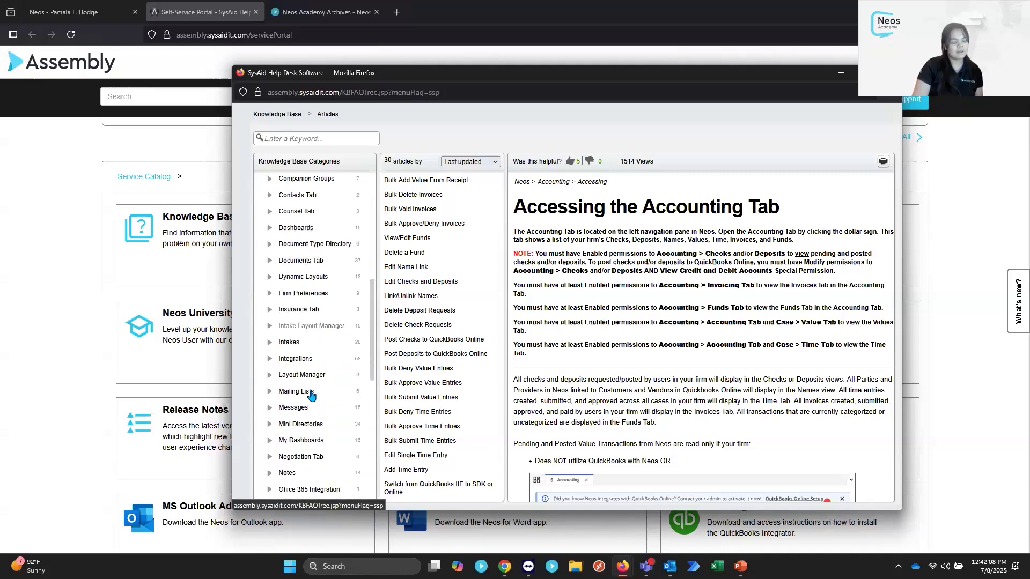
{"action": "scroll", "coordinate": [311, 395], "scroll_direction": "down", "scroll_amount": 6}
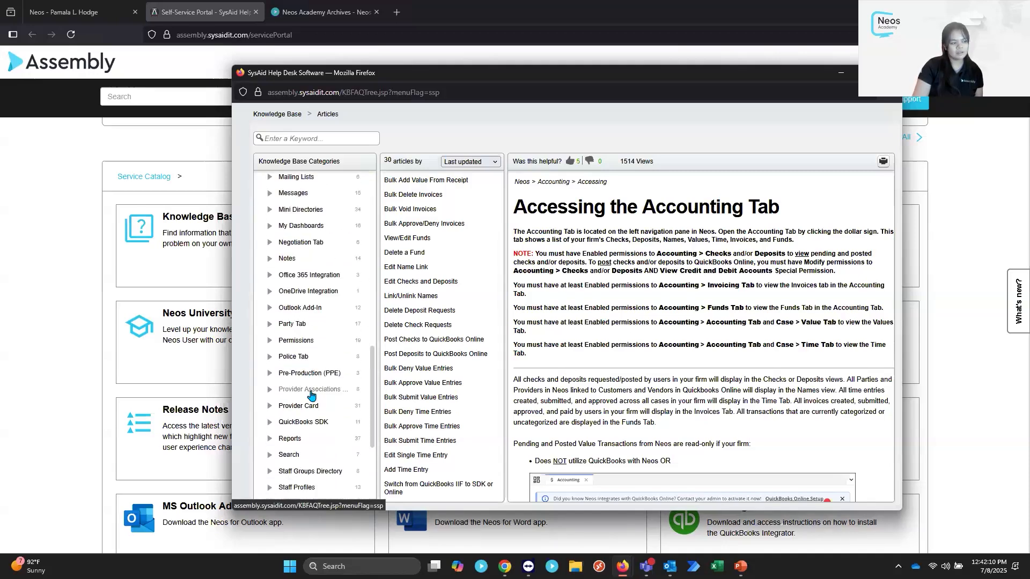
{"action": "left_click", "coordinate": [292, 472]}
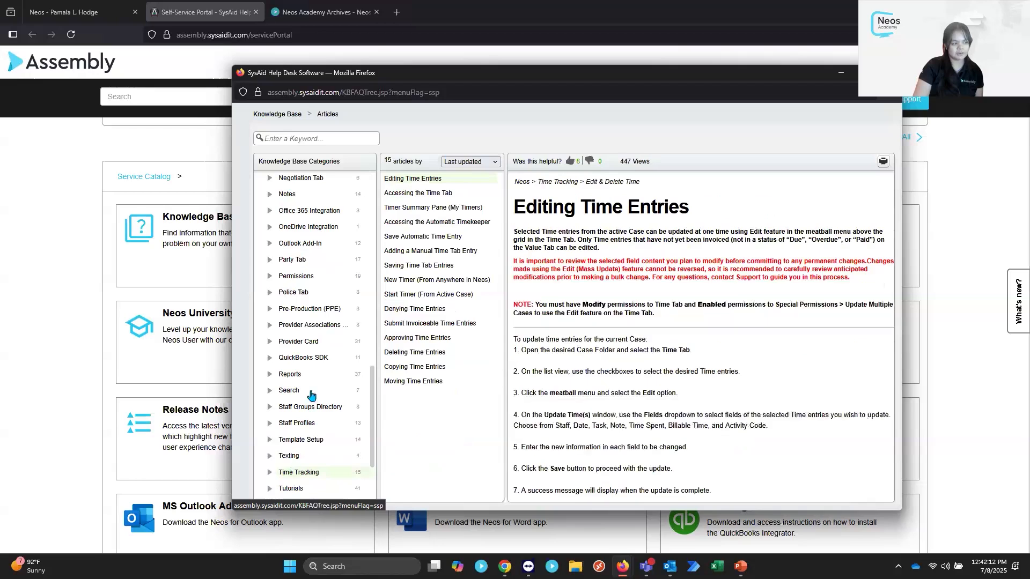
Open the article Accessing the Value Tab in the Value Tab category of the Knowledge Base.
{"action": "scroll", "coordinate": [337, 311], "scroll_direction": "down", "scroll_amount": 3}
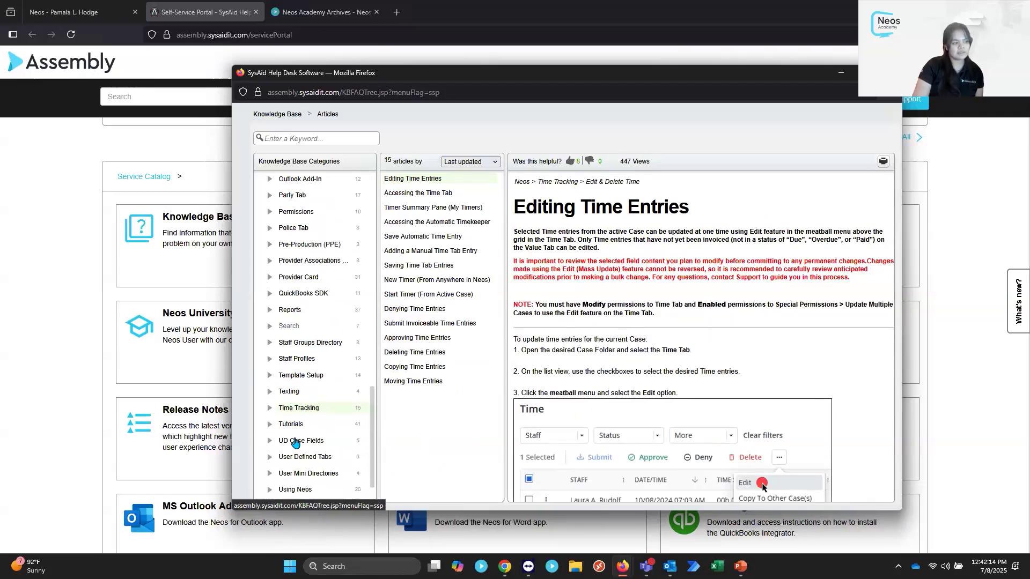
{"action": "left_click", "coordinate": [290, 473]}
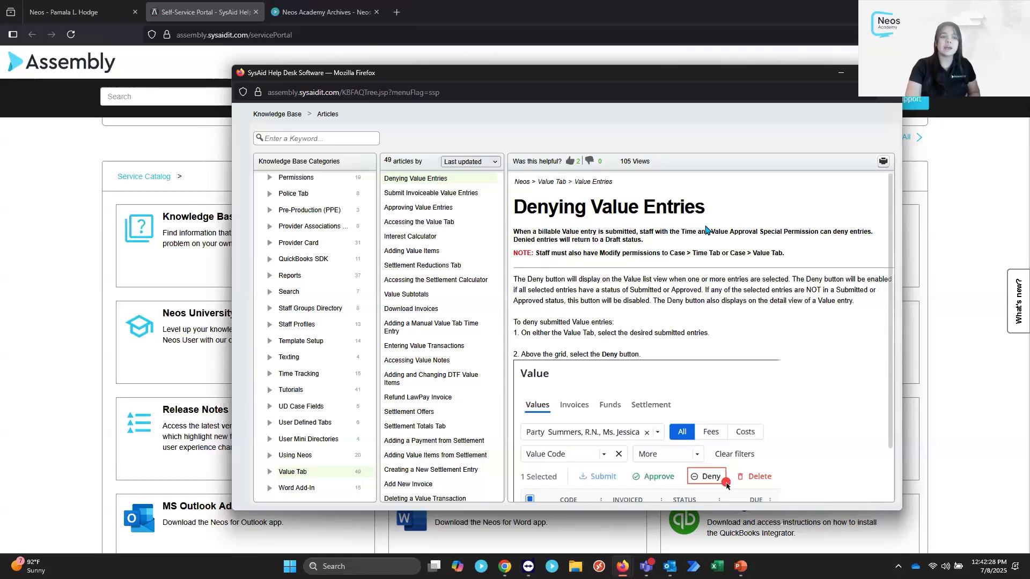
{"action": "left_click", "coordinate": [430, 222]}
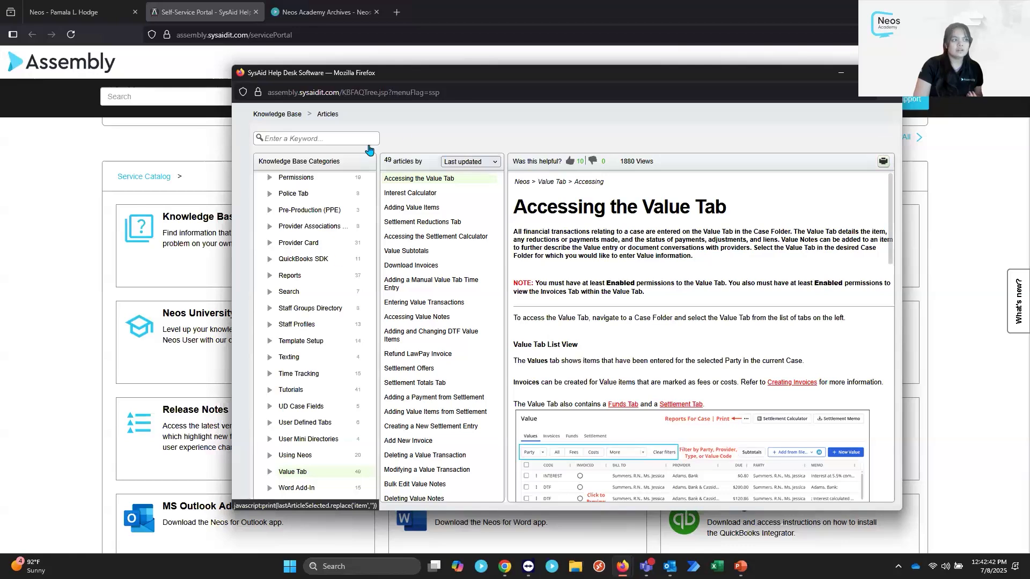
Open the print view of the Value Tab article, highlight the article ID in its address and close the view.
{"action": "left_click", "coordinate": [883, 162]}
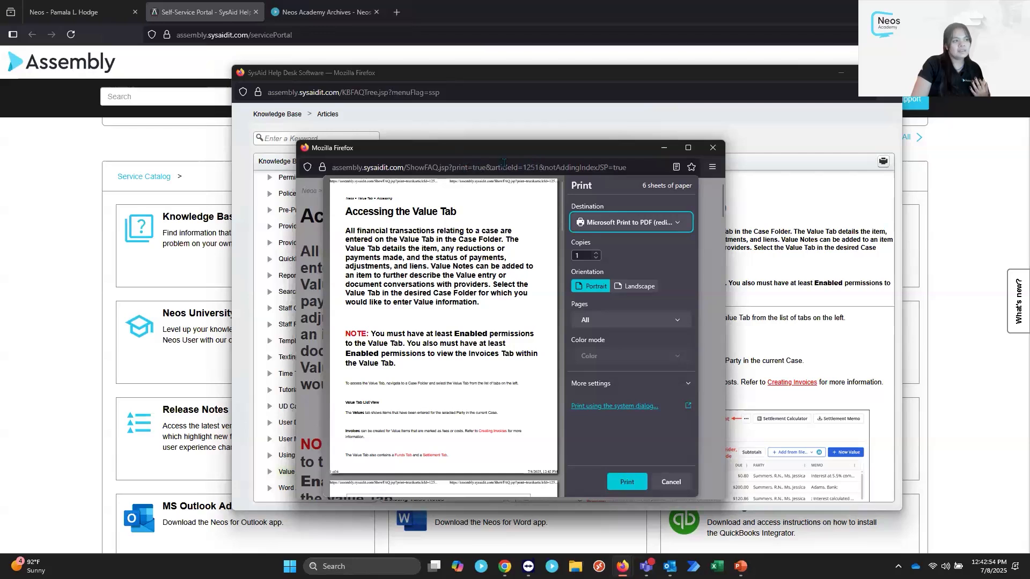
{"action": "left_click_drag", "start_coordinate": [492, 167], "coordinate": [518, 166]}
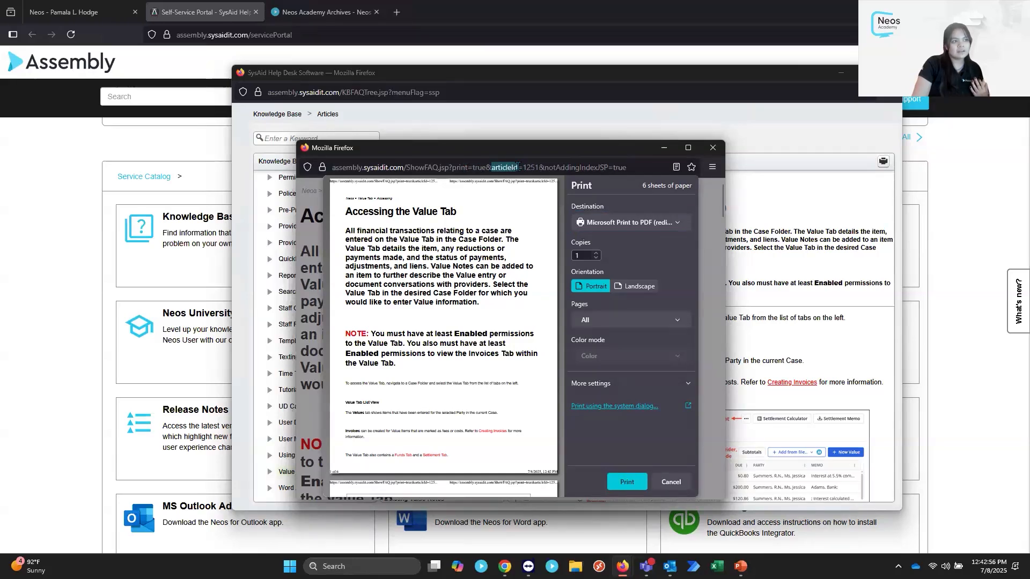
{"action": "left_click", "coordinate": [525, 167]}
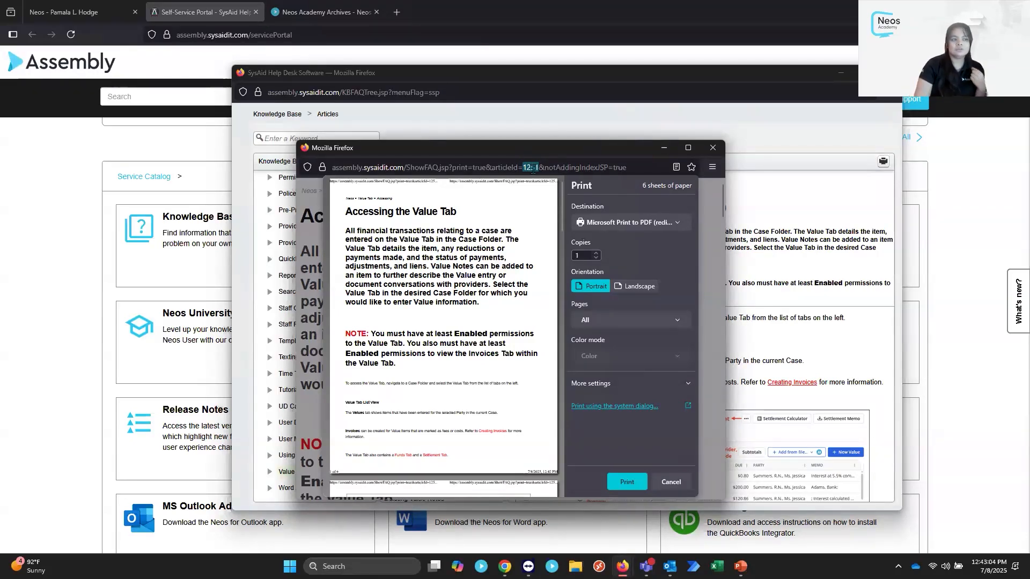
{"action": "left_click", "coordinate": [712, 148]}
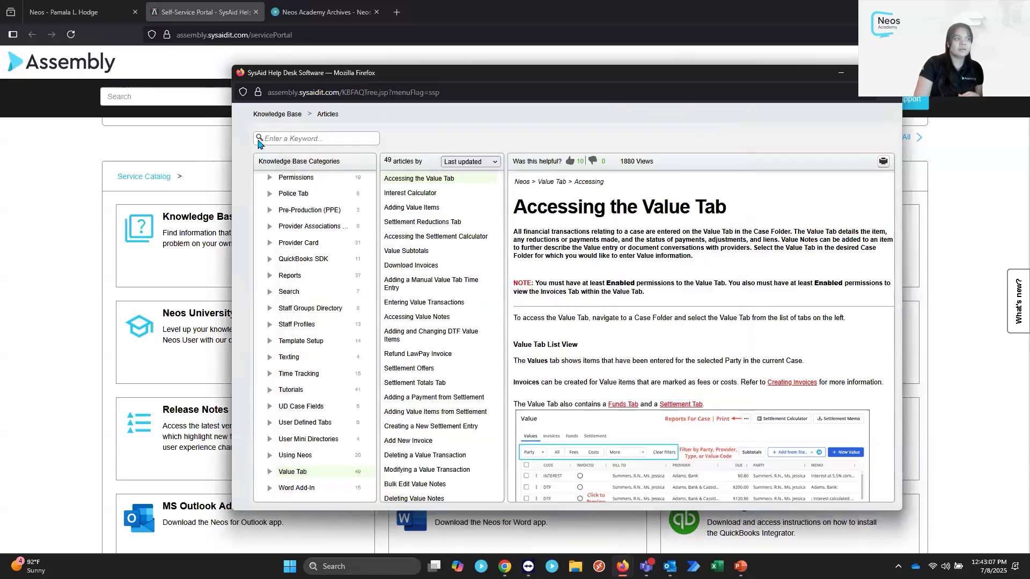
Switch to the Time Tracking category, search the Knowledge Base for article ID 1251 and return to the Support Portal.
{"action": "left_click", "coordinate": [299, 374]}
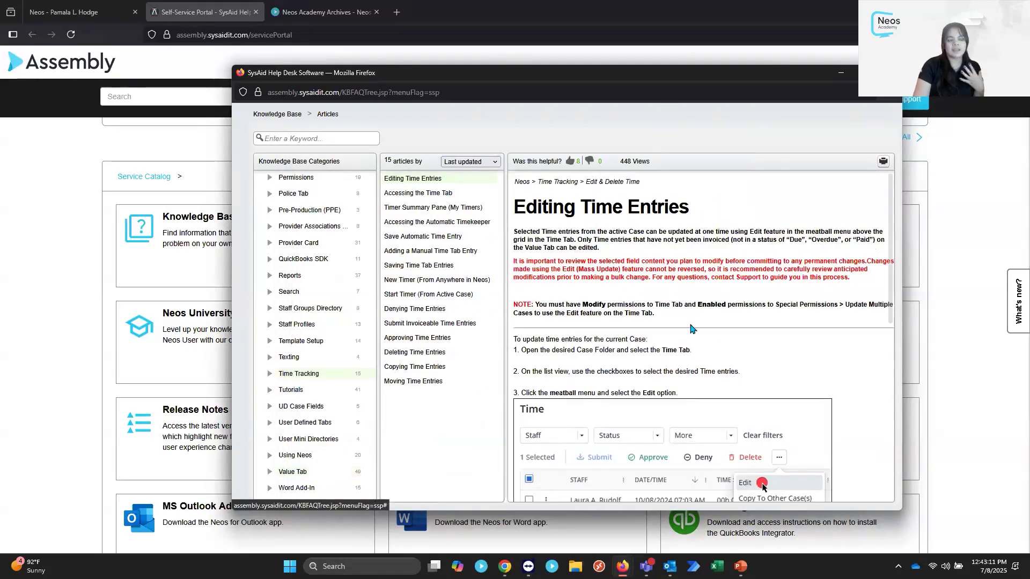
{"action": "left_click", "coordinate": [303, 137]}
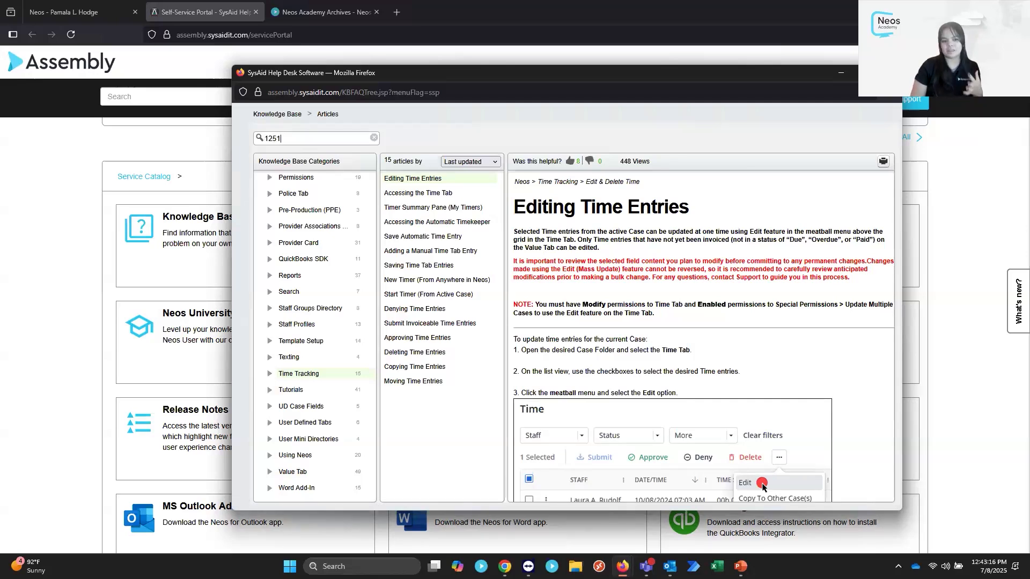
{"action": "type", "text": "1251"}
{"action": "key", "text": "Return"}
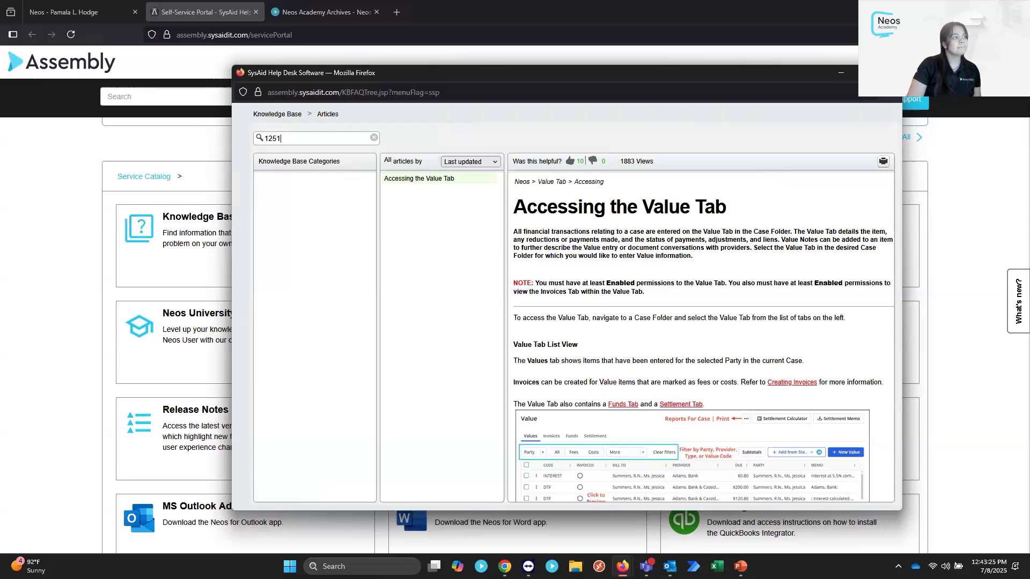
{"action": "left_click", "coordinate": [890, 72]}
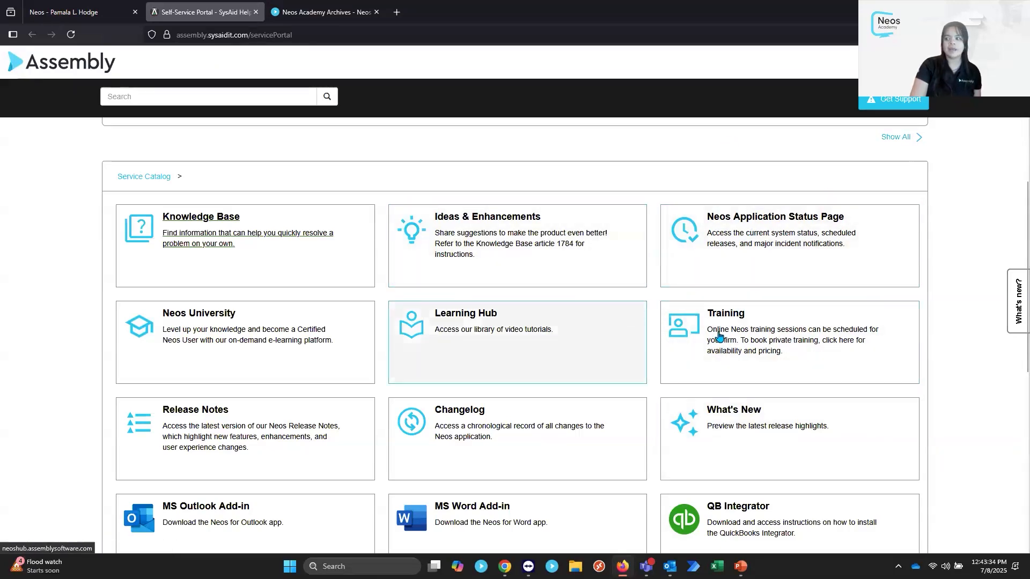
{"action": "scroll", "coordinate": [730, 338], "scroll_direction": "up", "scroll_amount": 5}
{"action": "scroll", "coordinate": [730, 339], "scroll_direction": "down", "scroll_amount": 2}
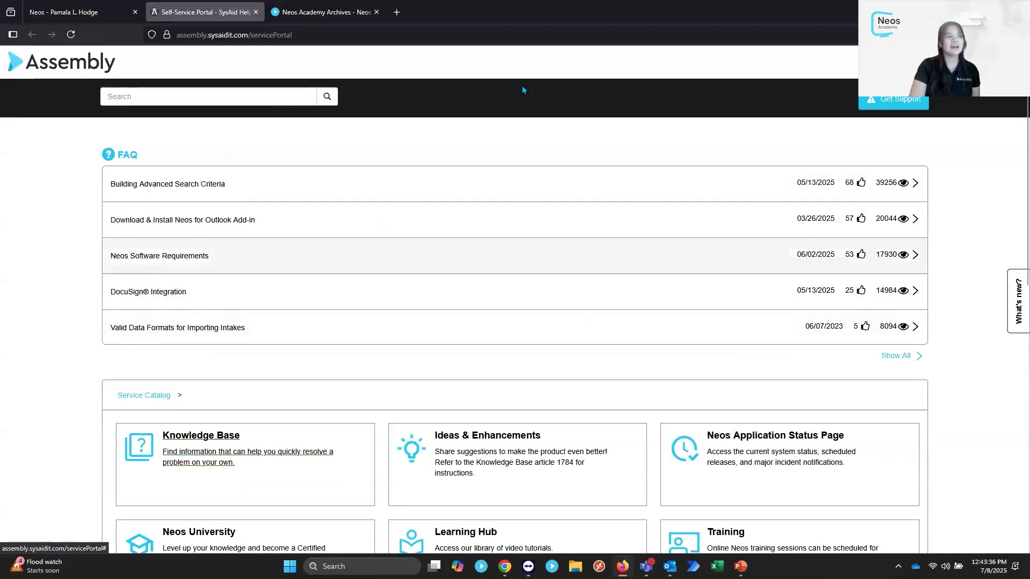